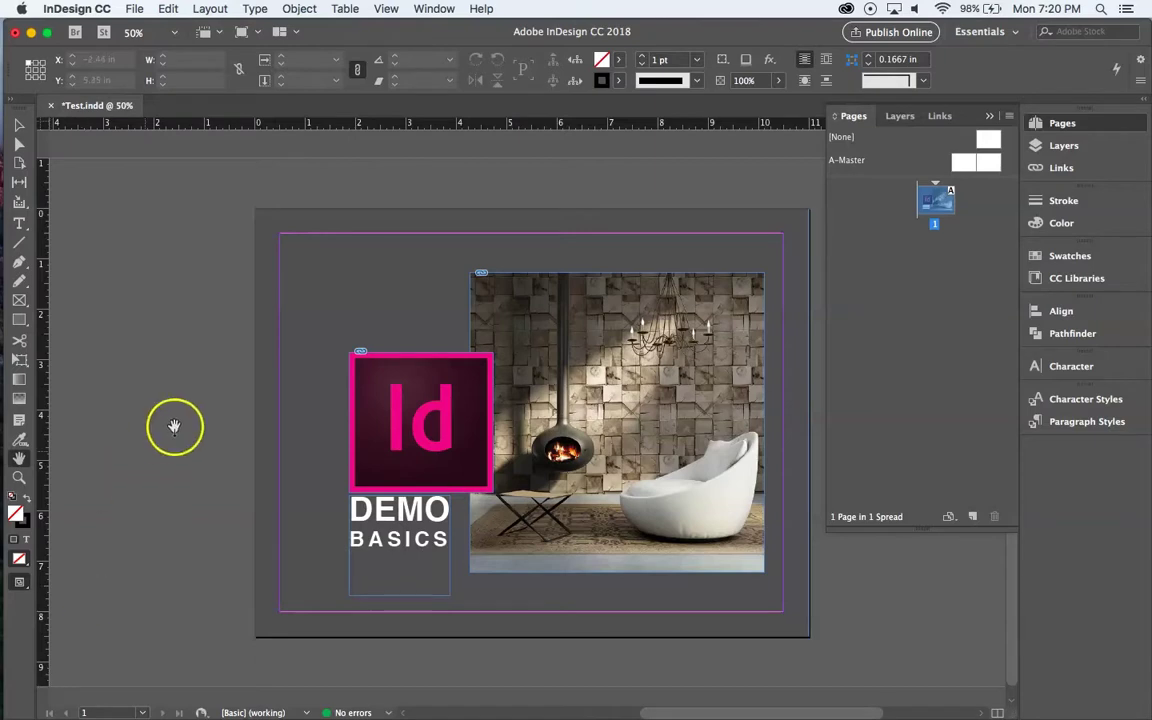
Open the setup for a new document.
click(133, 10)
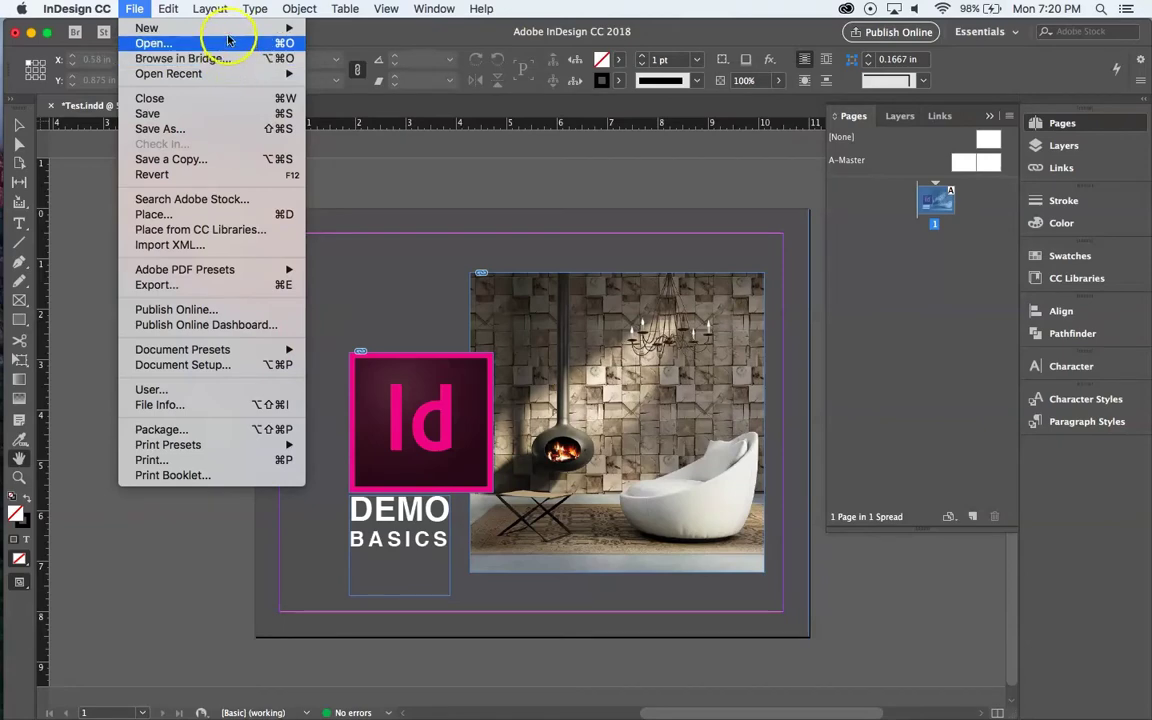
mouse_move(205, 28)
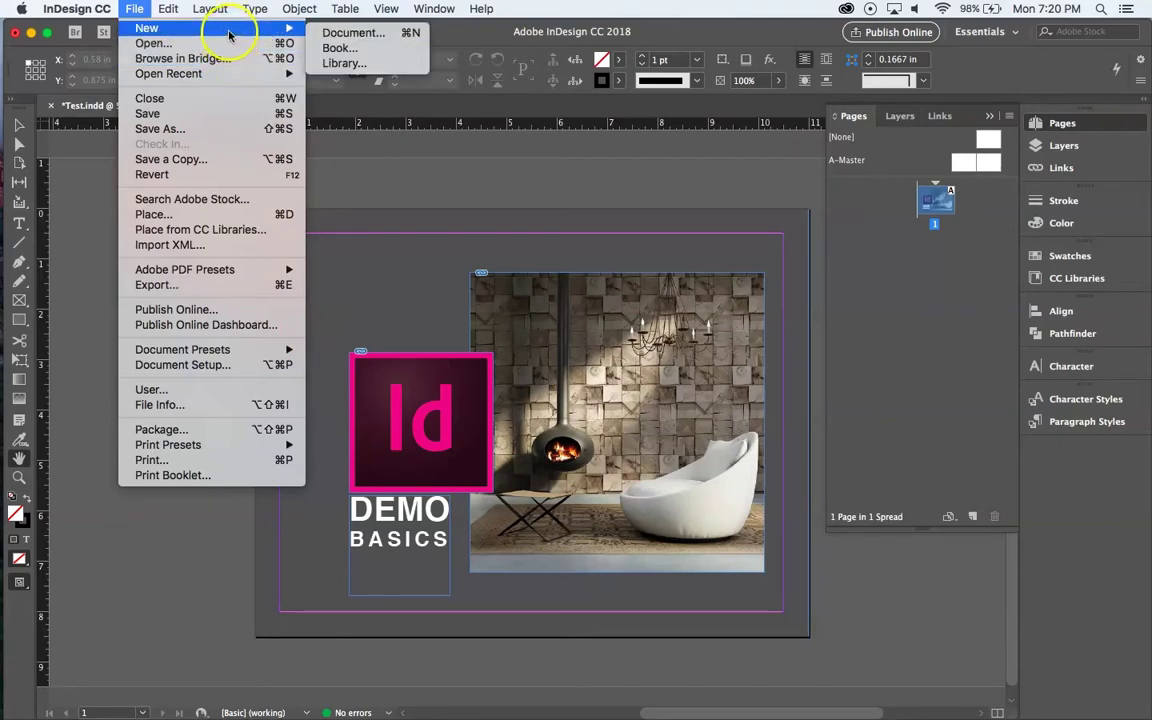
click(356, 31)
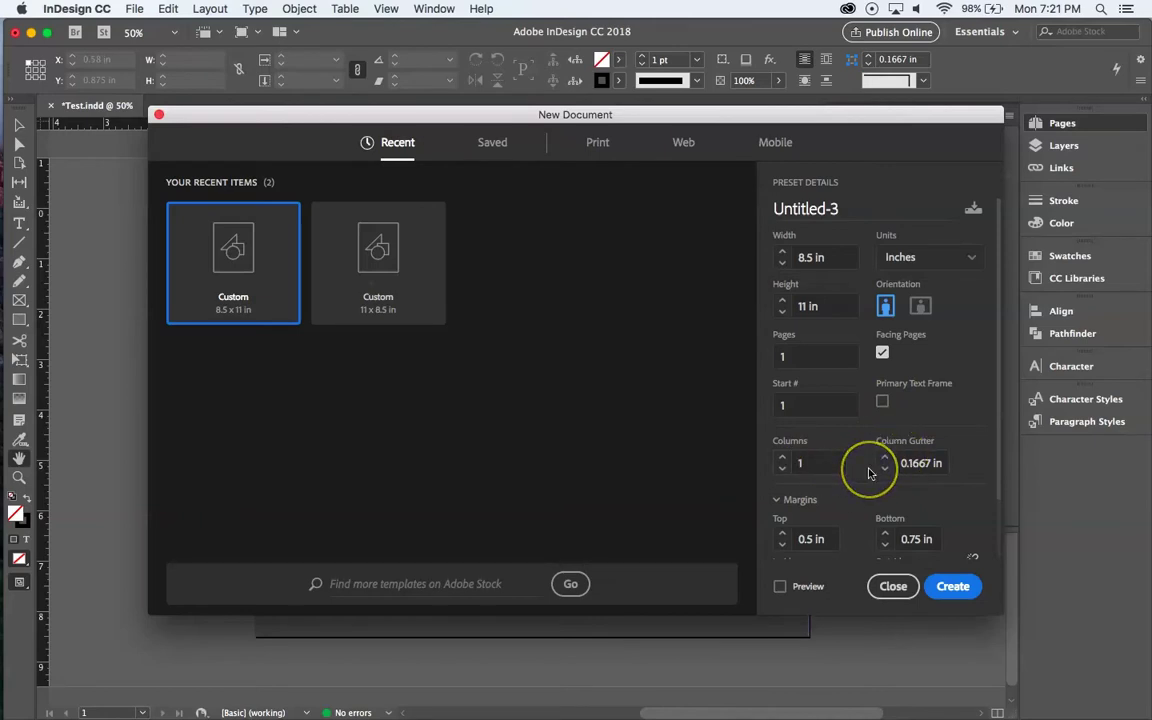
Set the bottom margin to 0.5 in and link all four margins so they change together.
scroll(869, 473, down, 3)
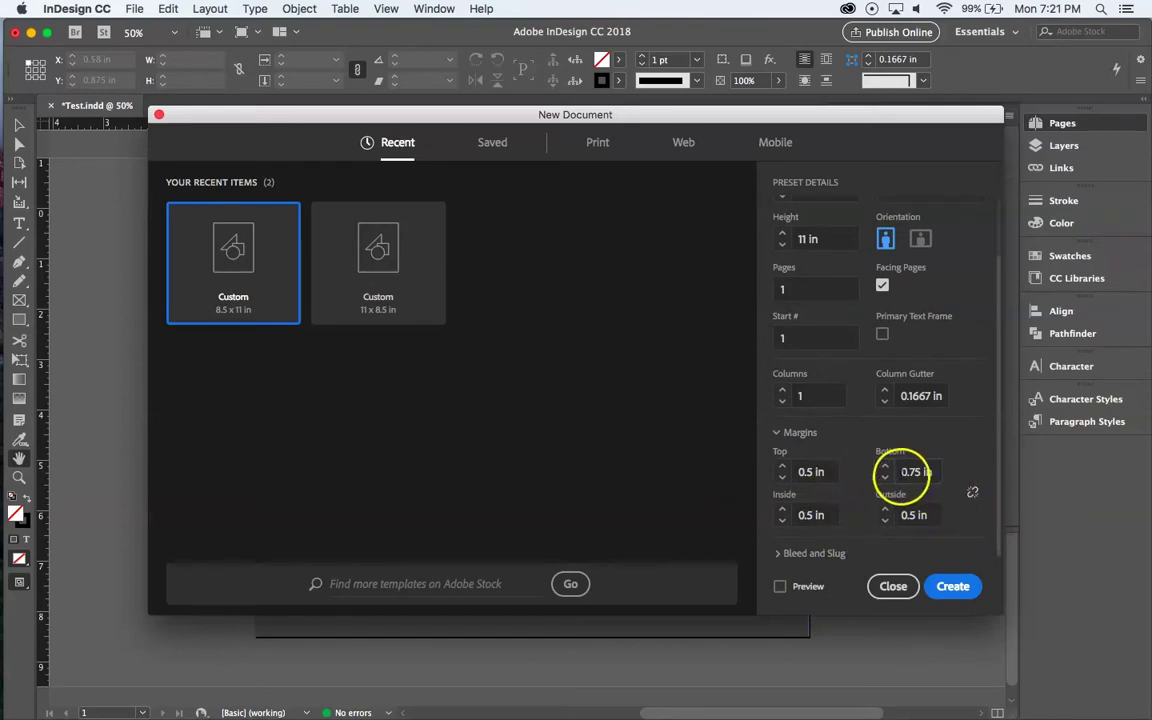
click(886, 478)
click(886, 478)
click(972, 493)
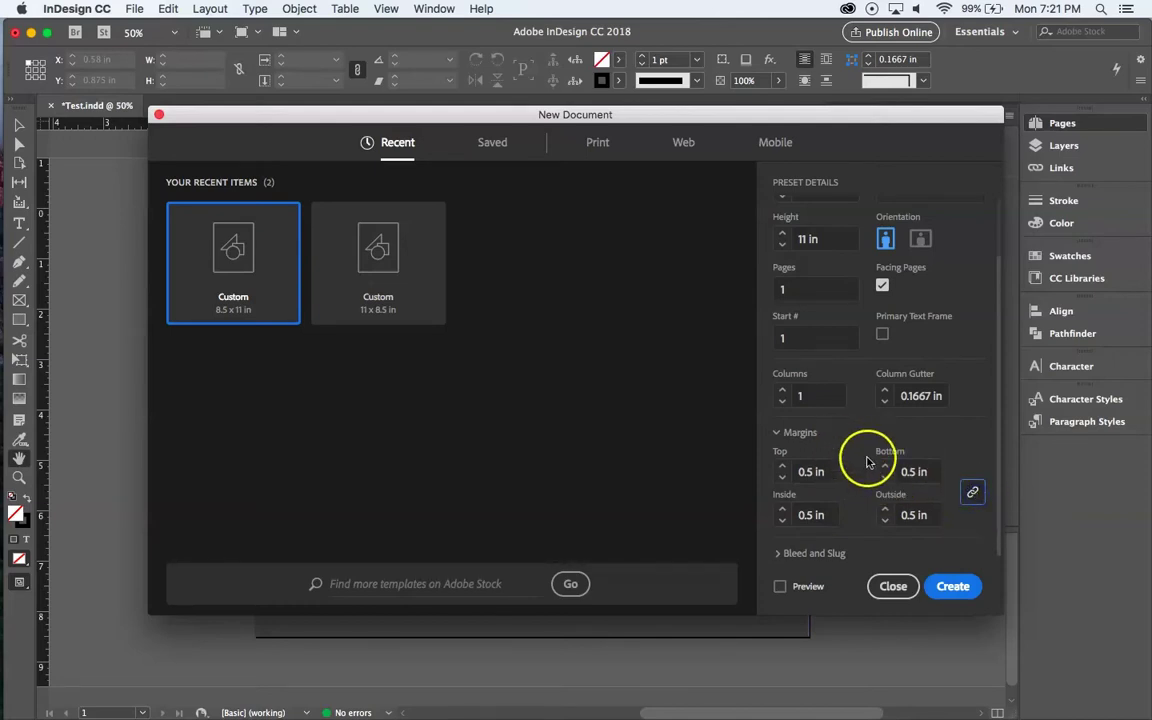
click(972, 492)
click(885, 467)
click(886, 480)
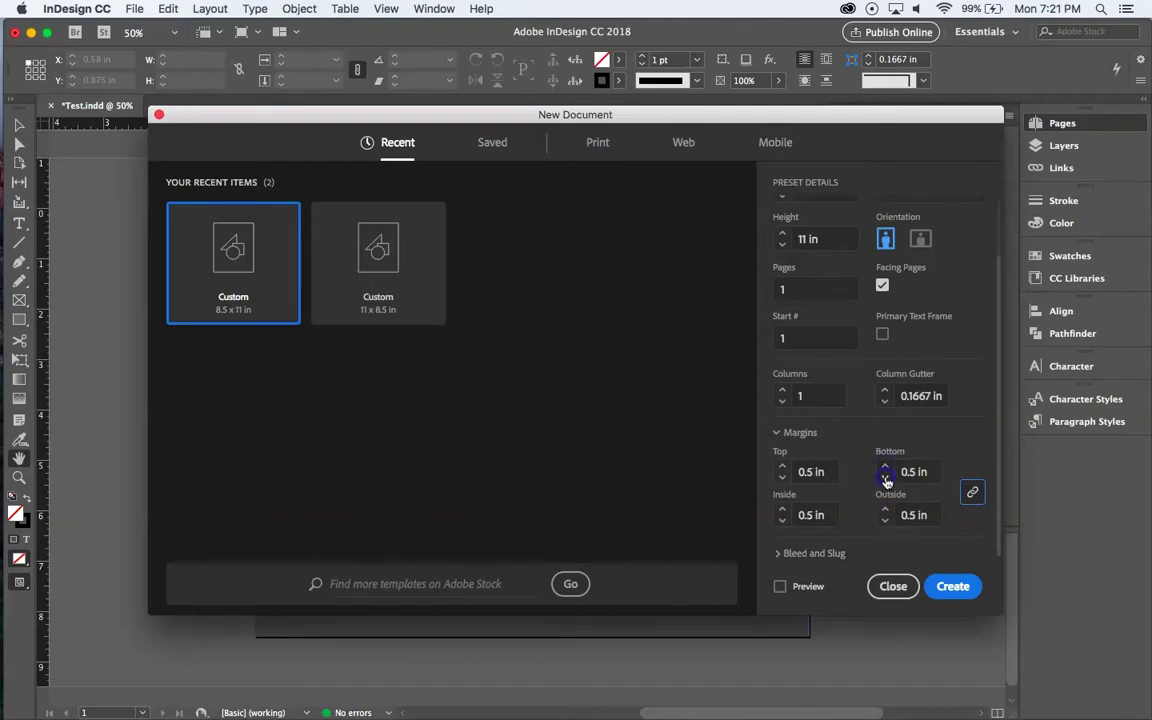
Unlink the margins, set the bottom margin to 0.75 in, and create the 8.5 x 11 in facing-pages document.
click(970, 490)
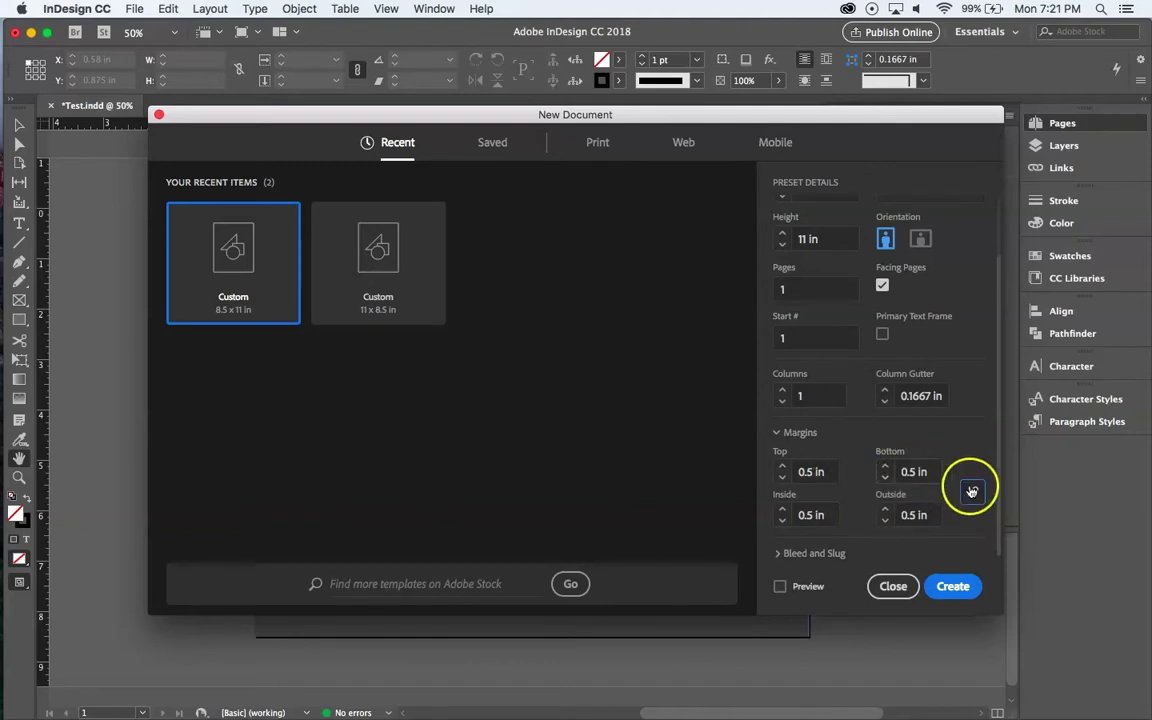
click(903, 465)
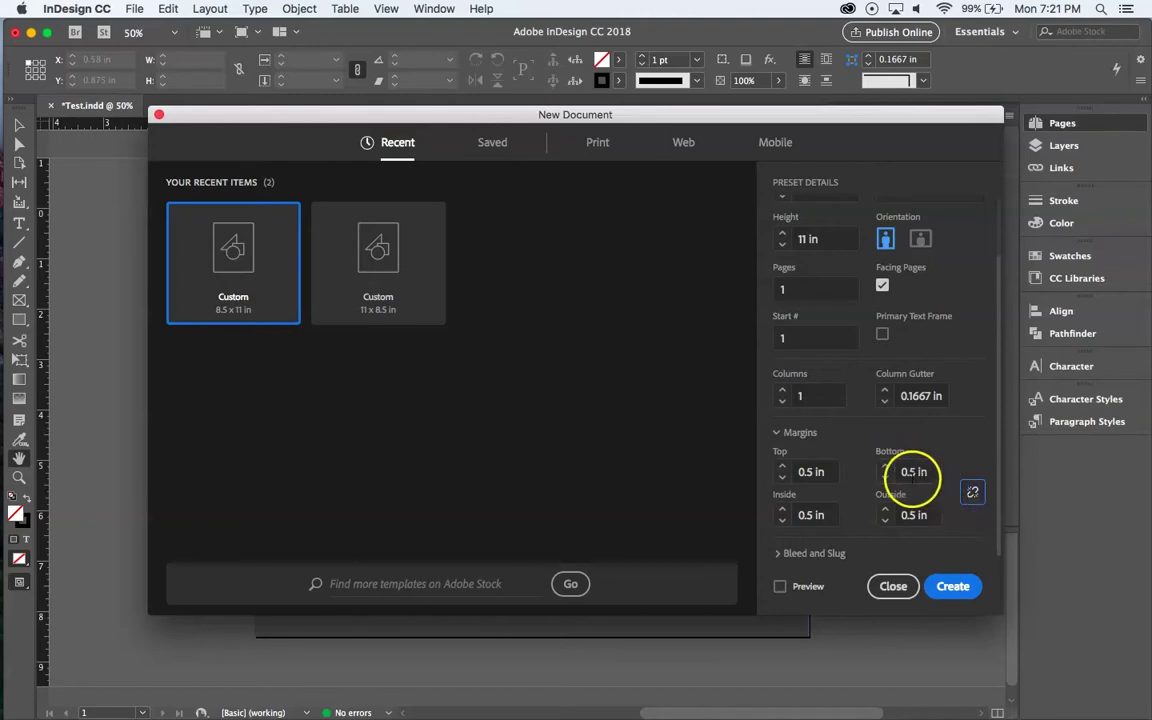
click(885, 467)
click(886, 467)
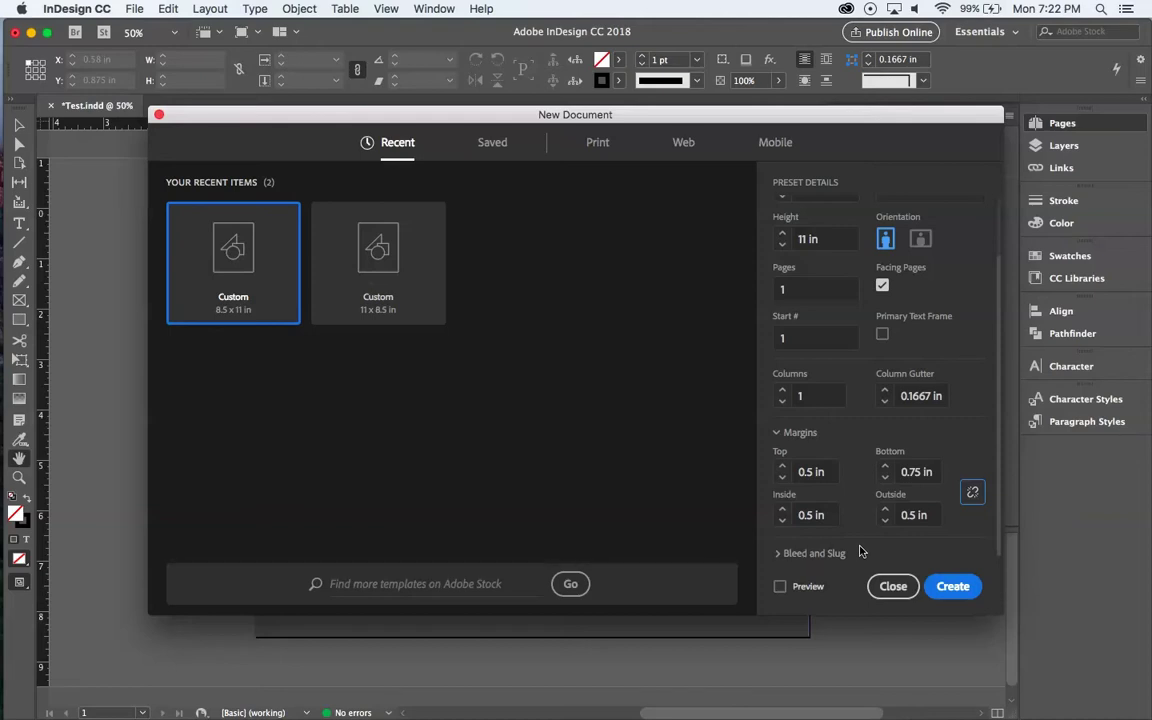
click(958, 585)
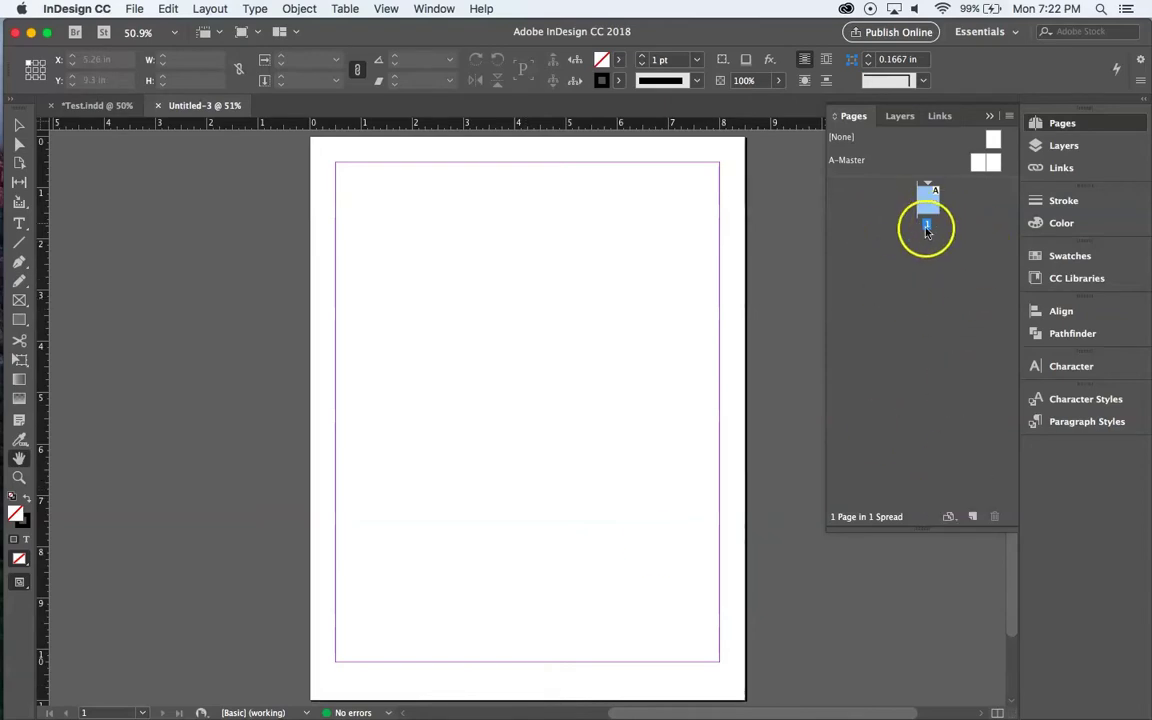
click(1091, 124)
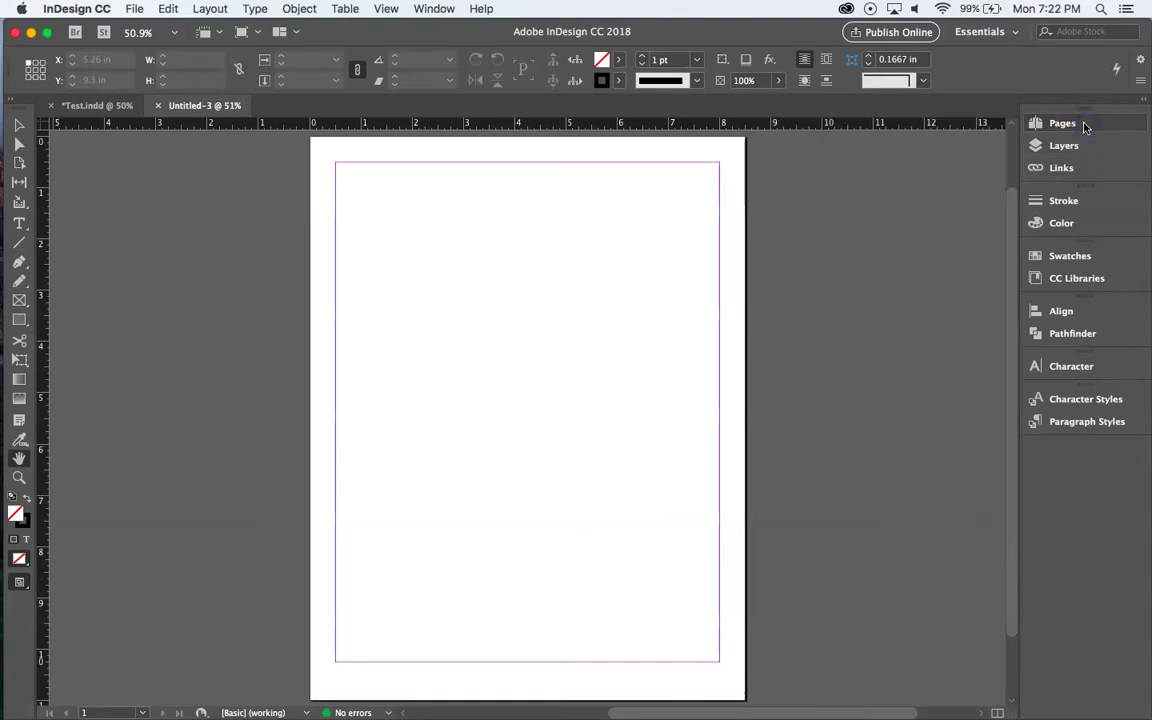
click(1085, 124)
click(1085, 124)
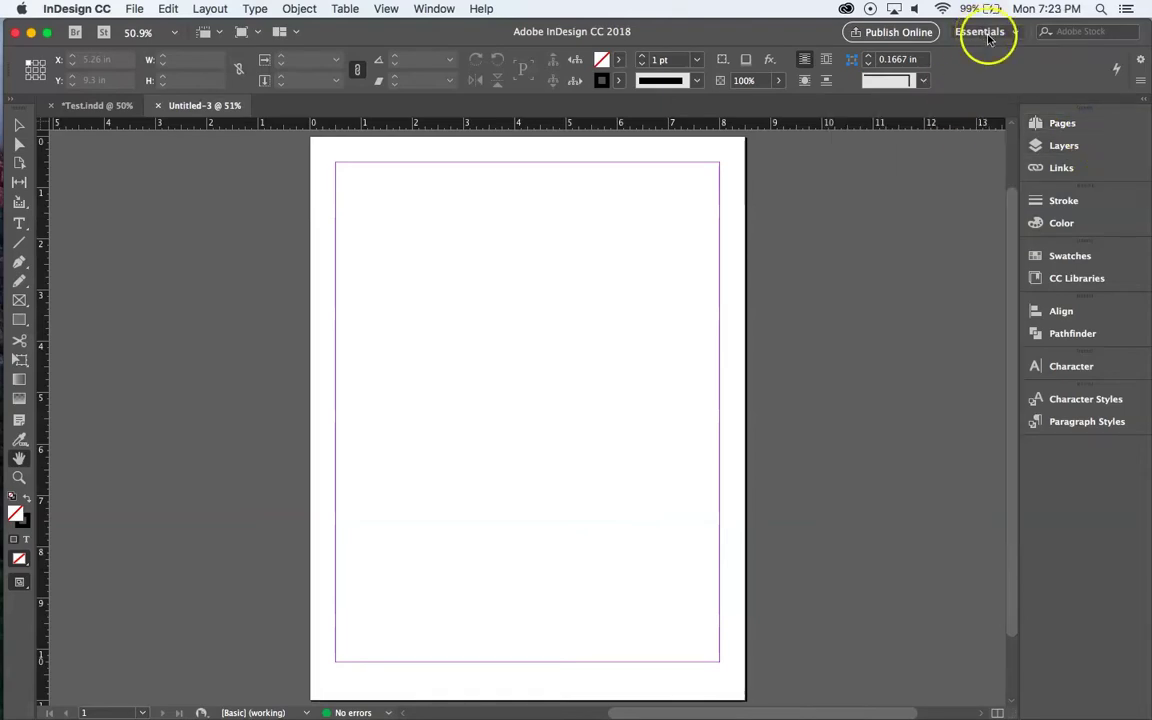
click(421, 9)
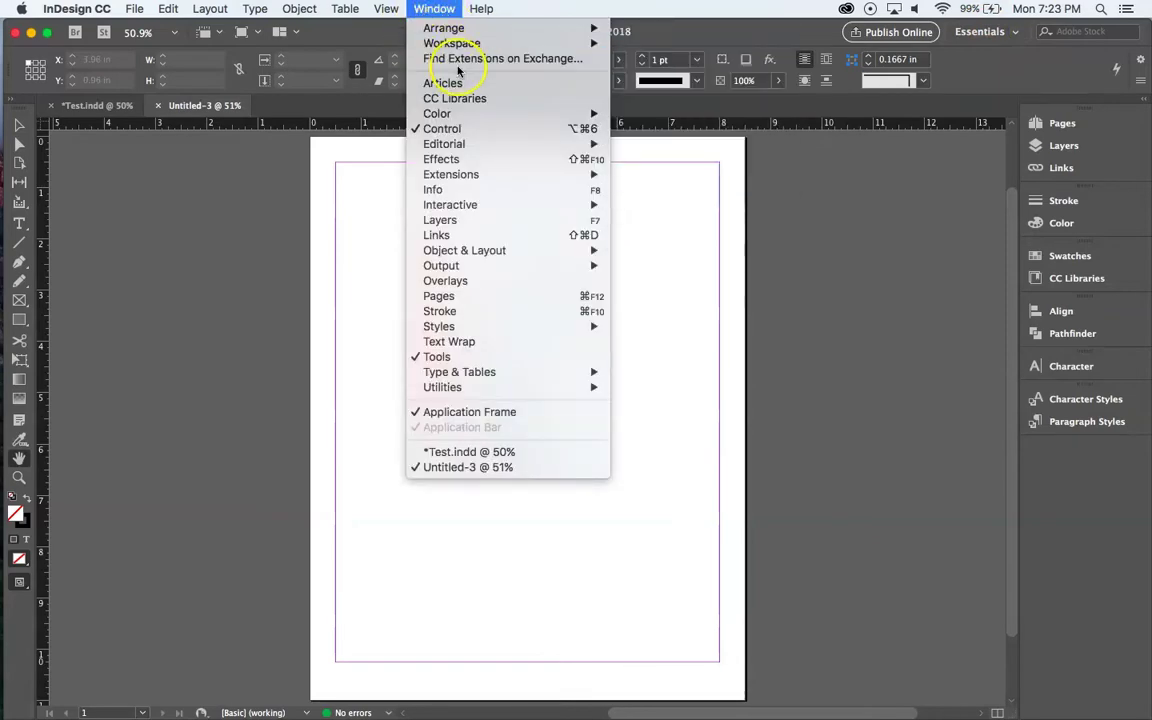
mouse_move(484, 44)
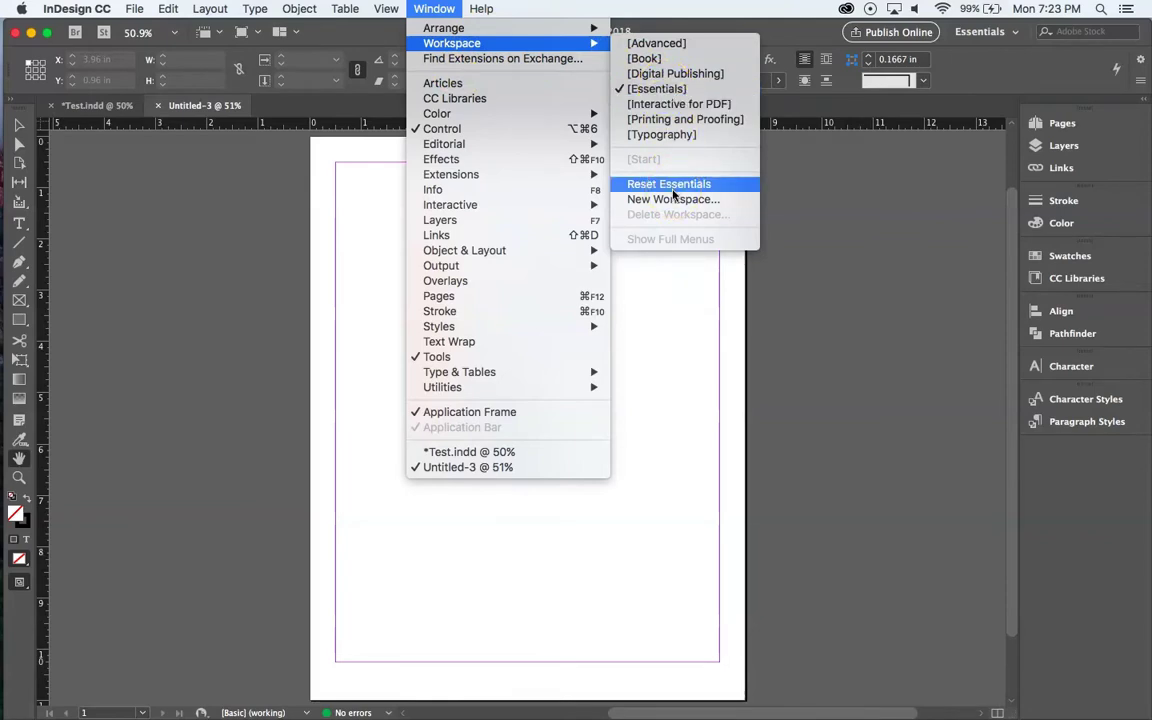
click(805, 198)
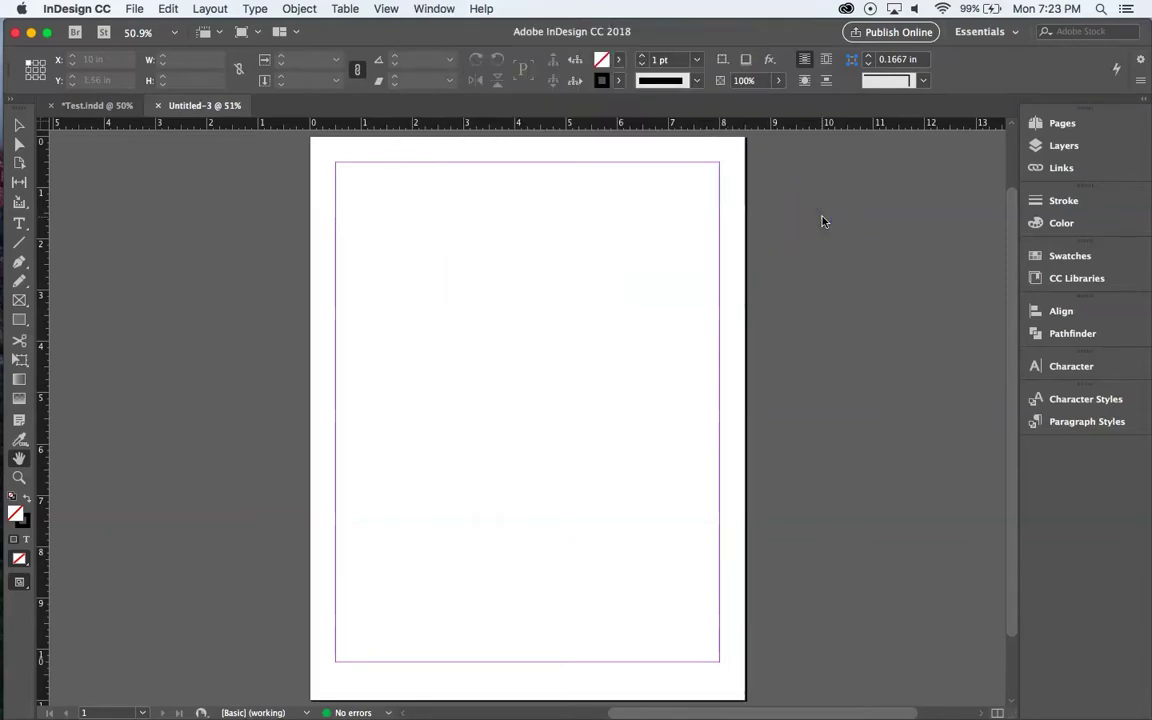
Add four new pages after page 1 of the document.
click(1063, 126)
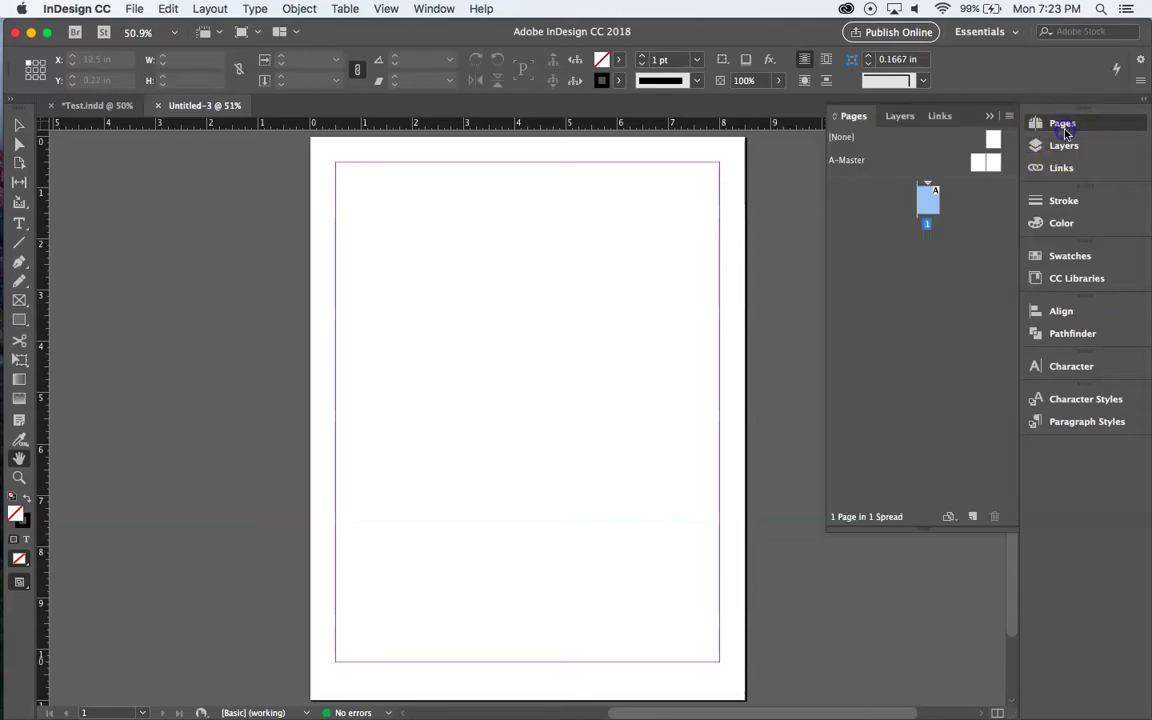
click(913, 238)
click(934, 200)
drag(928, 198, 925, 304)
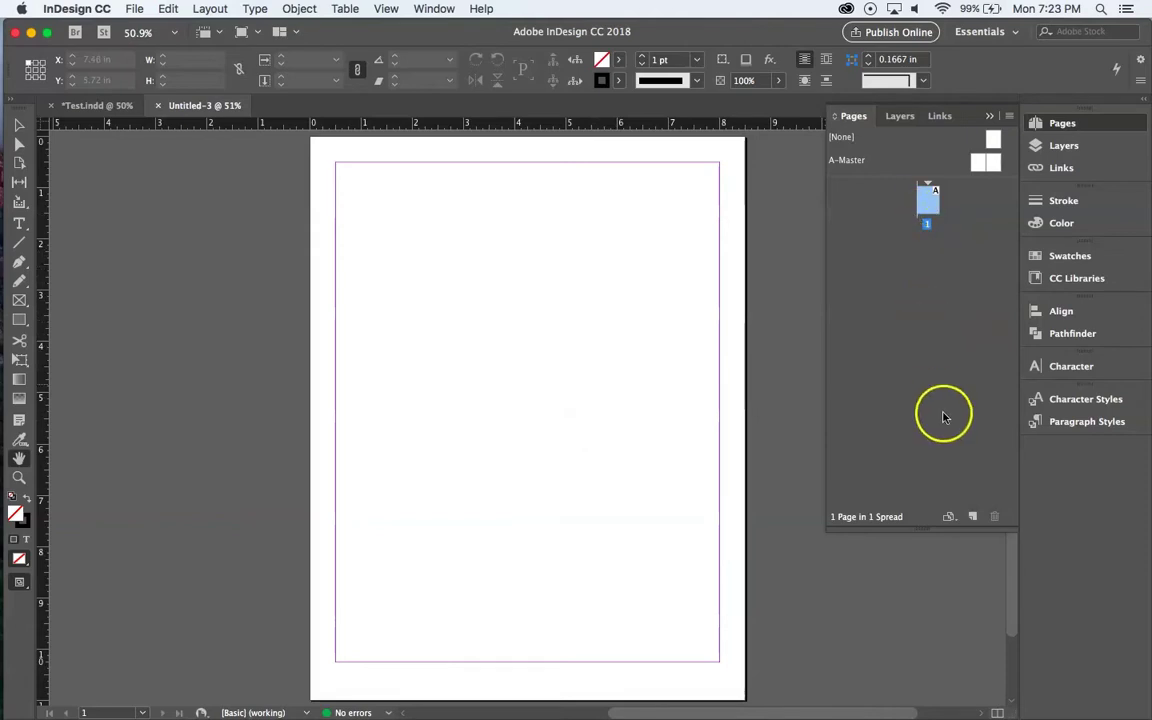
click(973, 517)
click(973, 517)
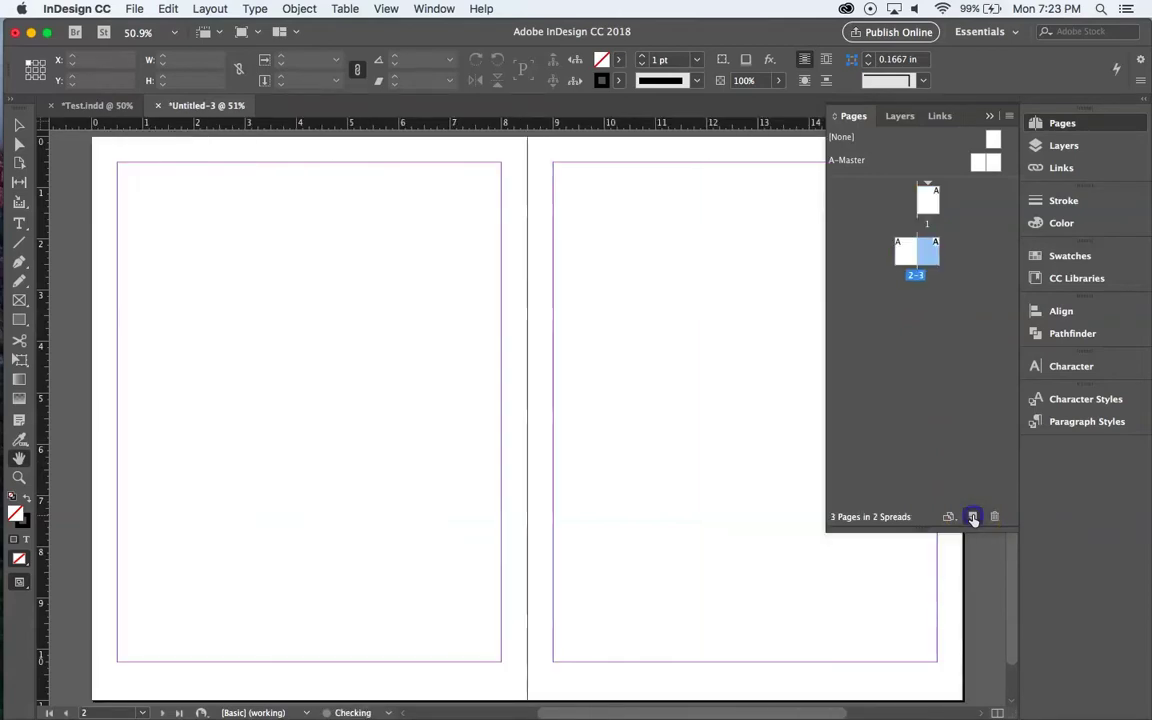
click(973, 517)
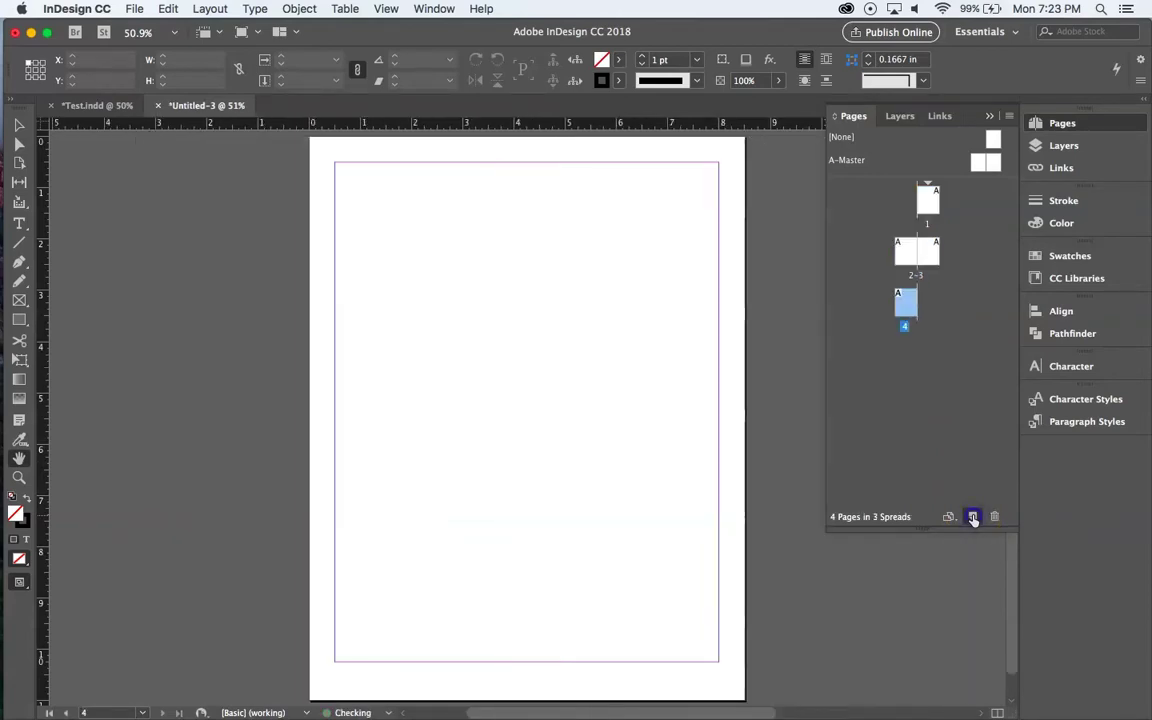
click(973, 517)
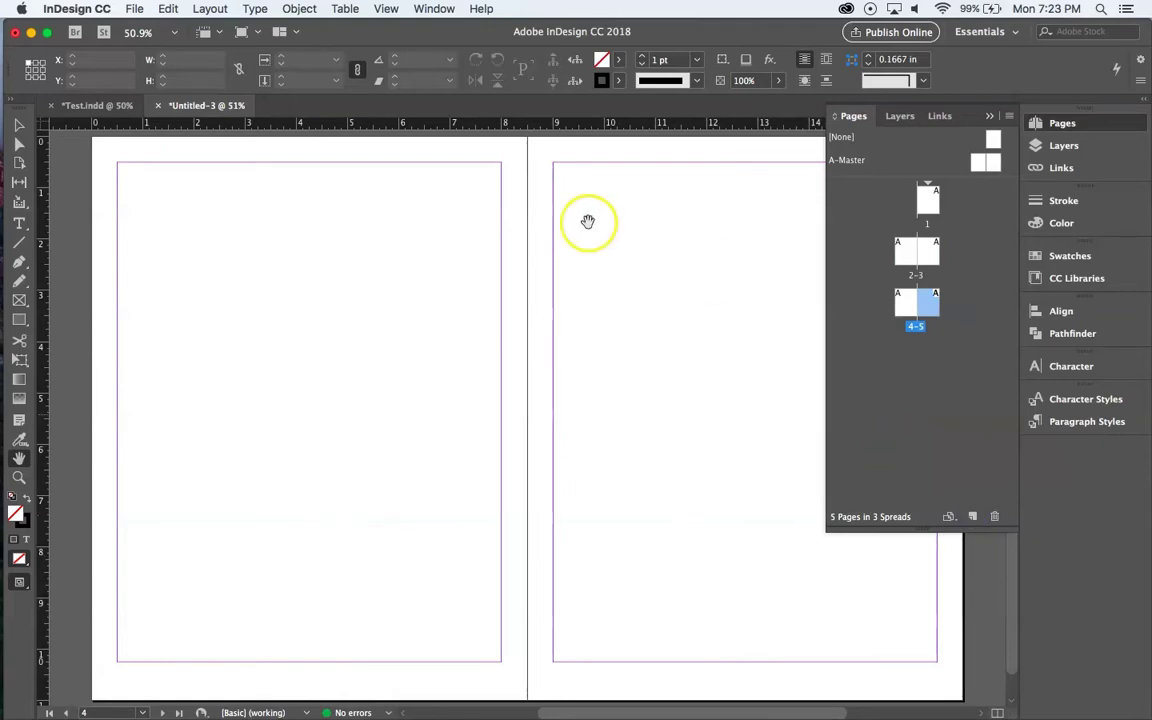
Look through the document's spreads from page 1 to page 5 to see how single and facing pages are arranged.
drag(590, 250, 671, 473)
scroll(607, 373, up, 15)
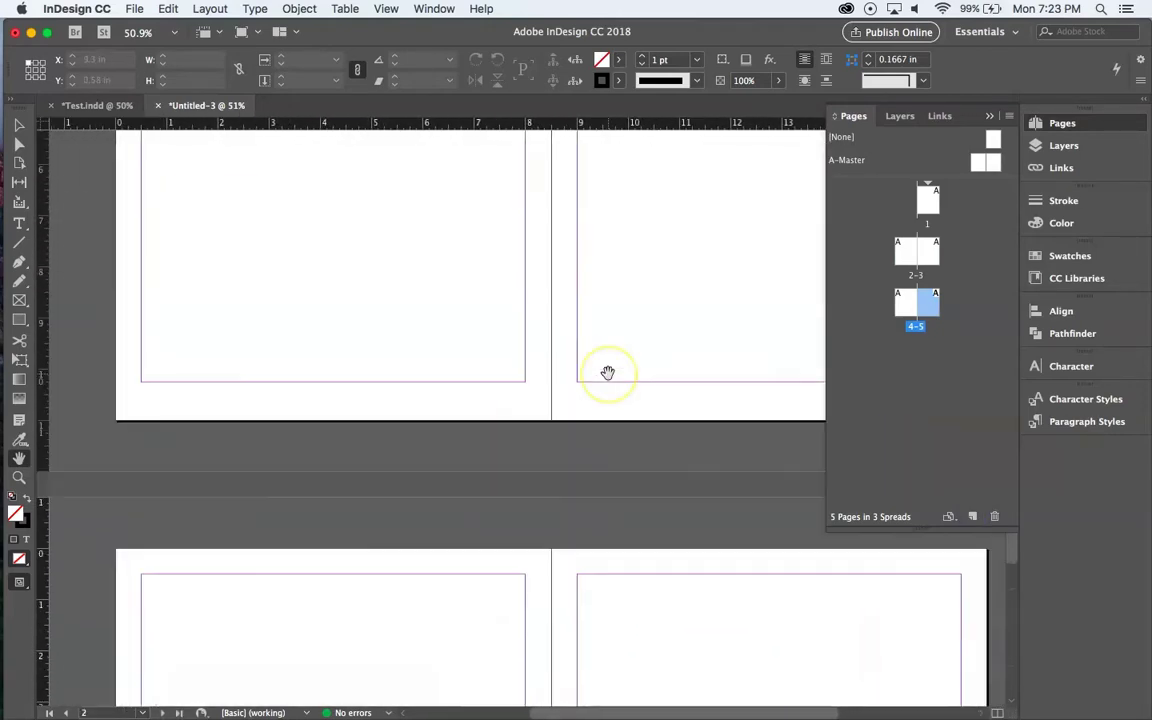
scroll(607, 373, right, 3)
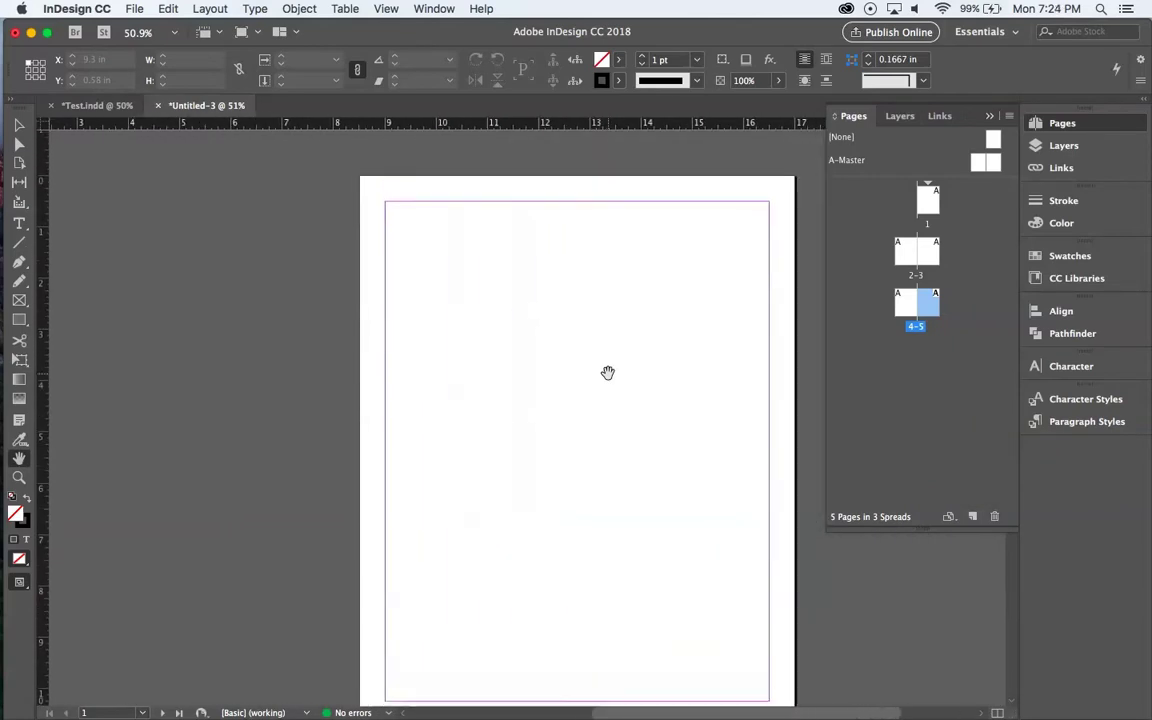
click(928, 207)
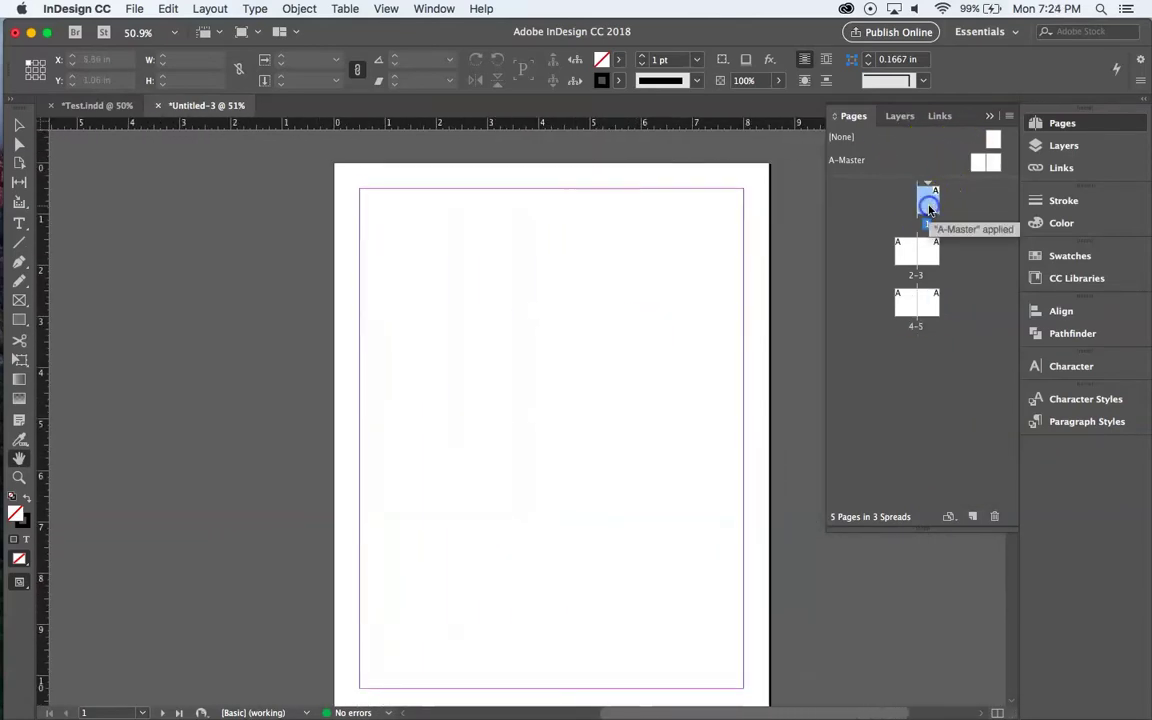
scroll(624, 415, down, 3)
scroll(624, 415, down, 5)
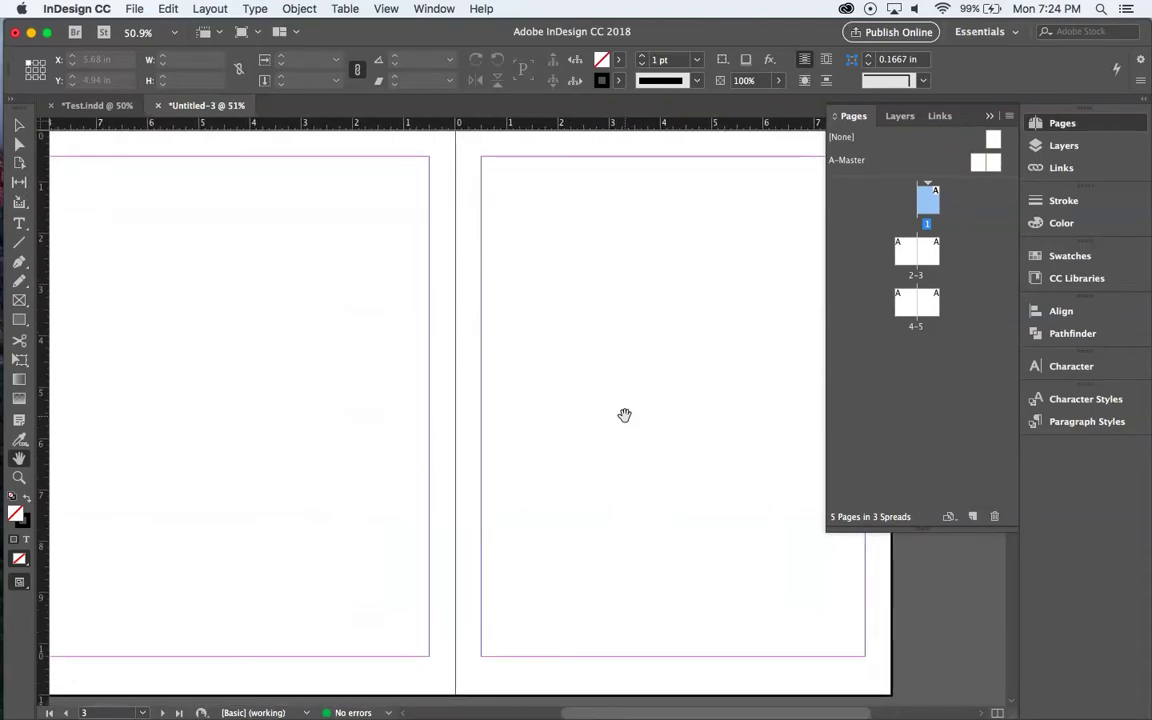
scroll(624, 415, down, 5)
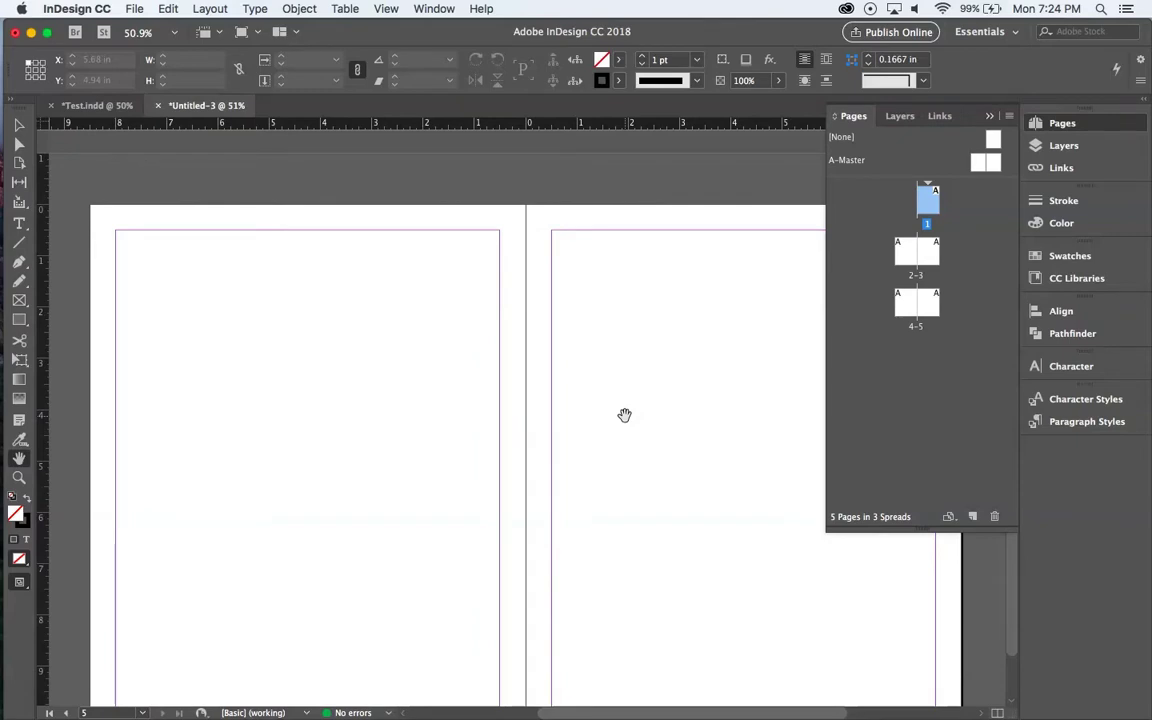
drag(624, 415, 532, 396)
scroll(532, 396, up, 10)
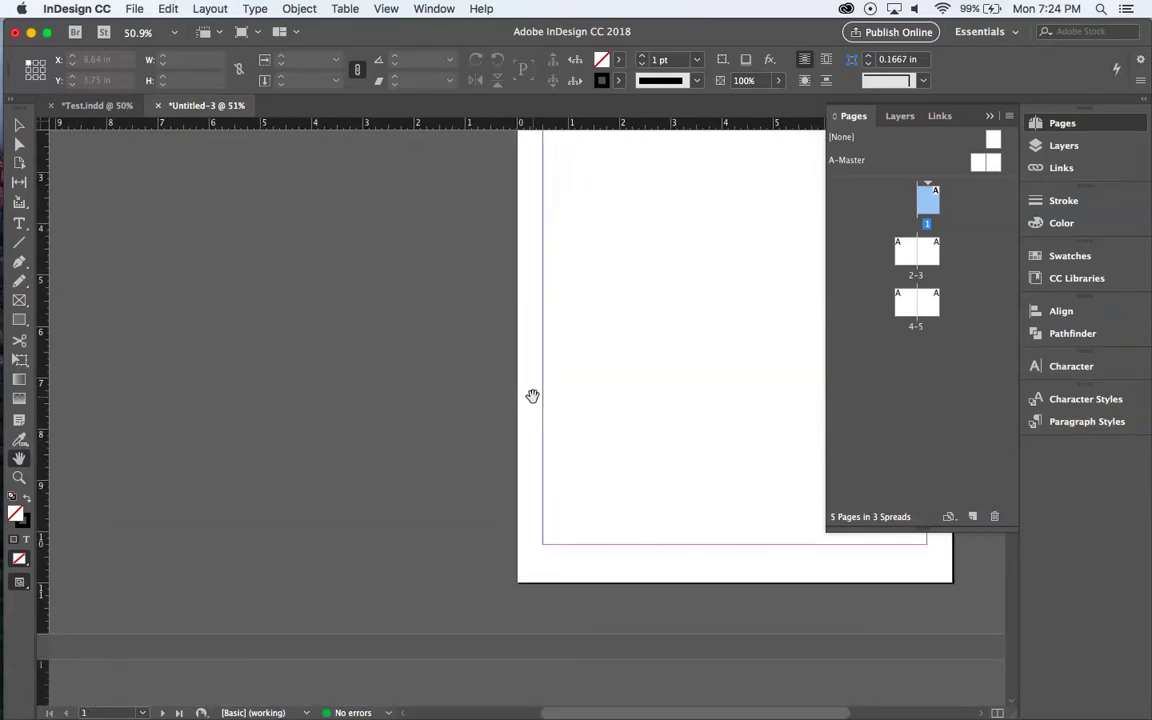
View pages 2, 4 and 5, return to page 1, and delete page 5.
double_click(910, 250)
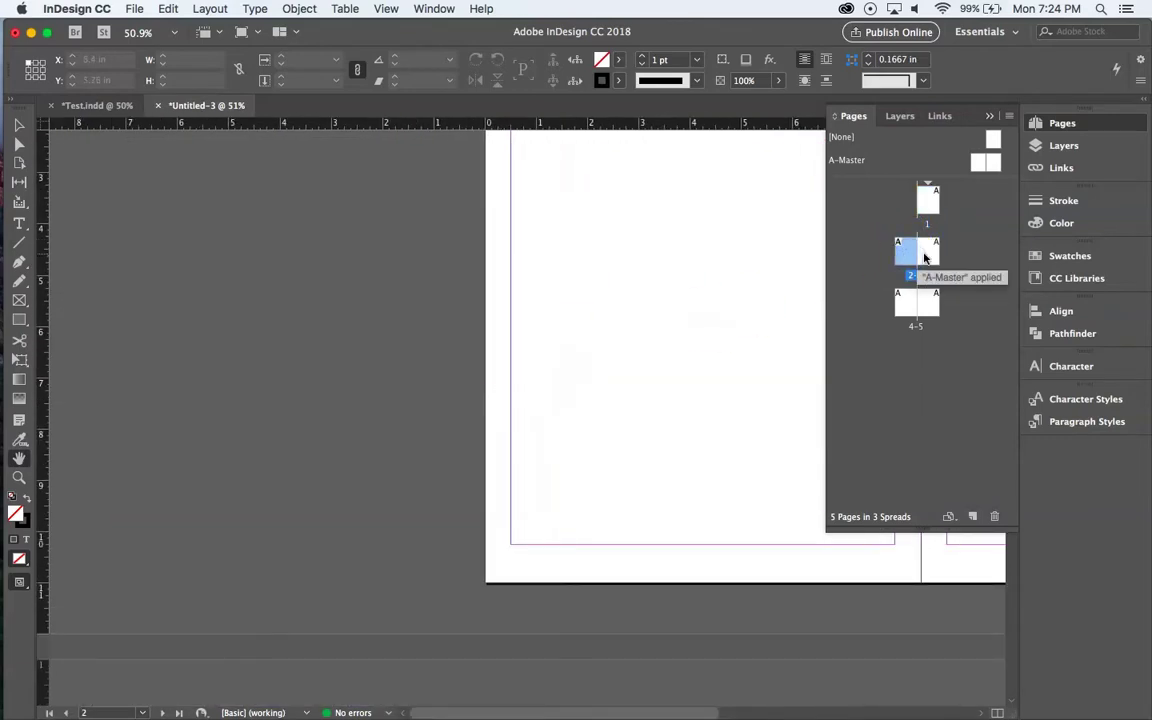
double_click(908, 300)
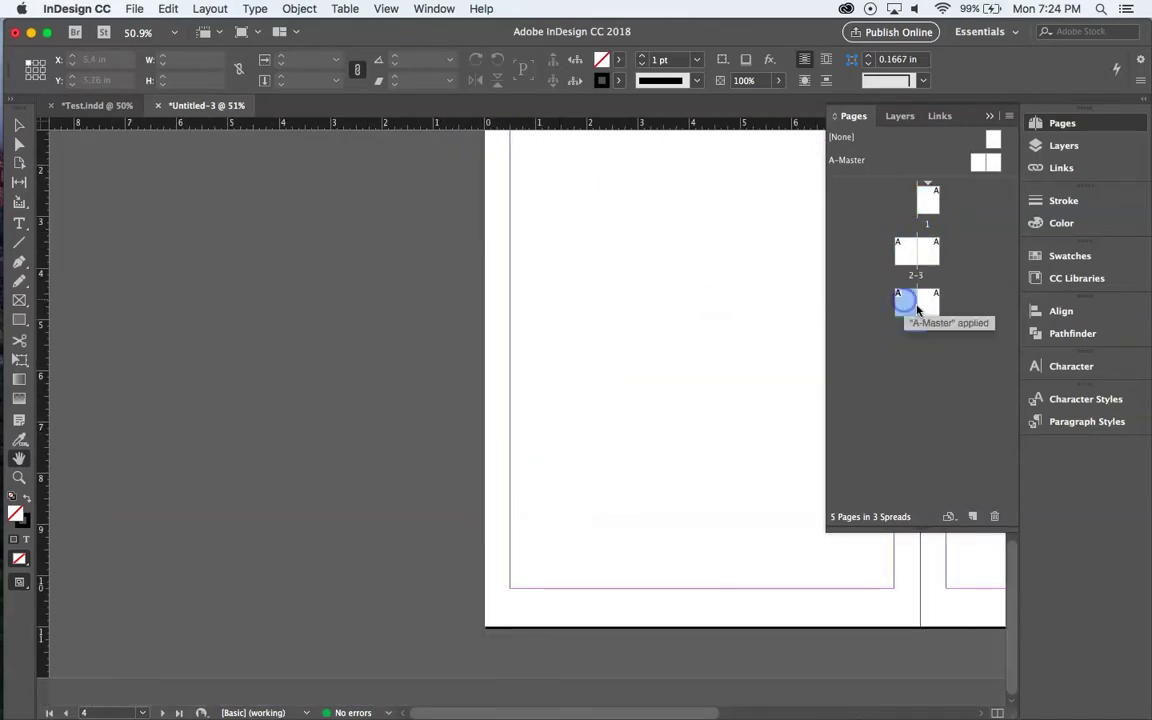
double_click(926, 307)
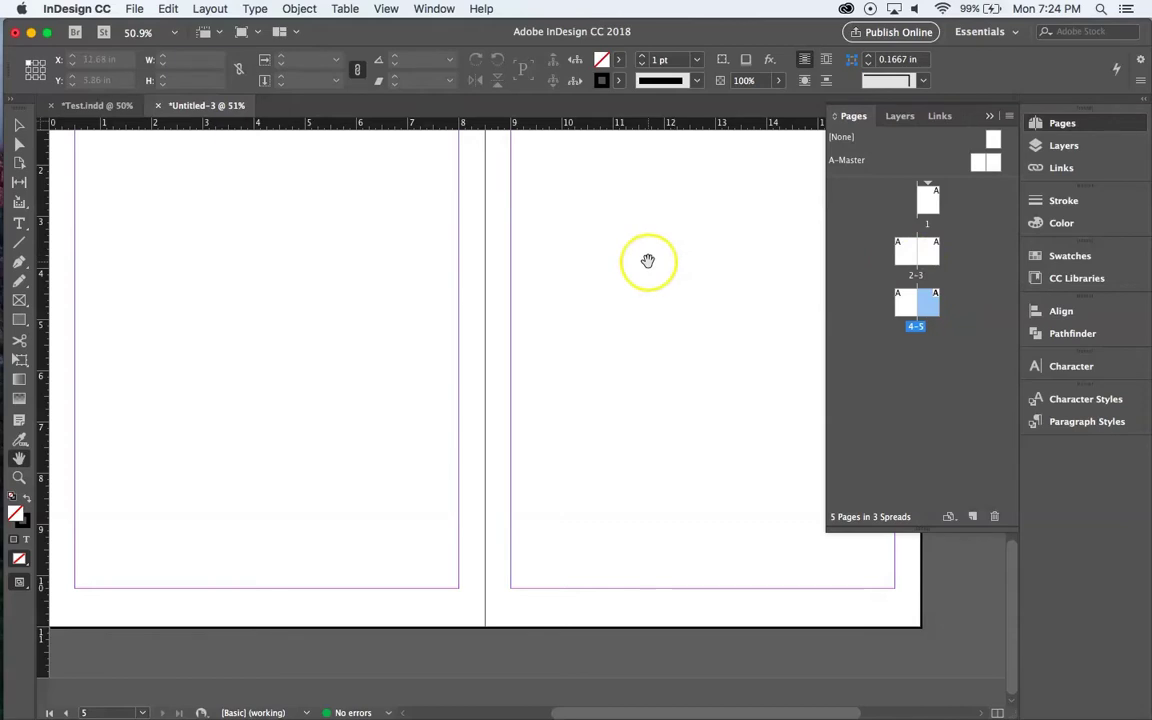
key(alt+Page_Up)
key(alt+Page_Up)
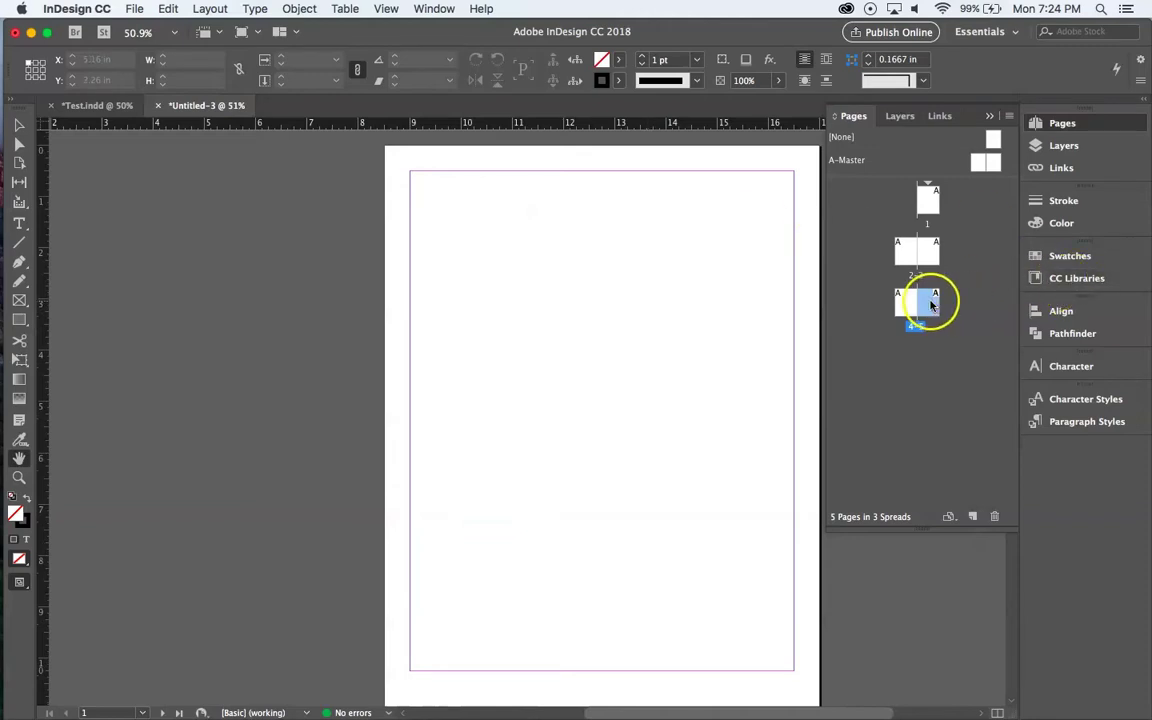
click(994, 517)
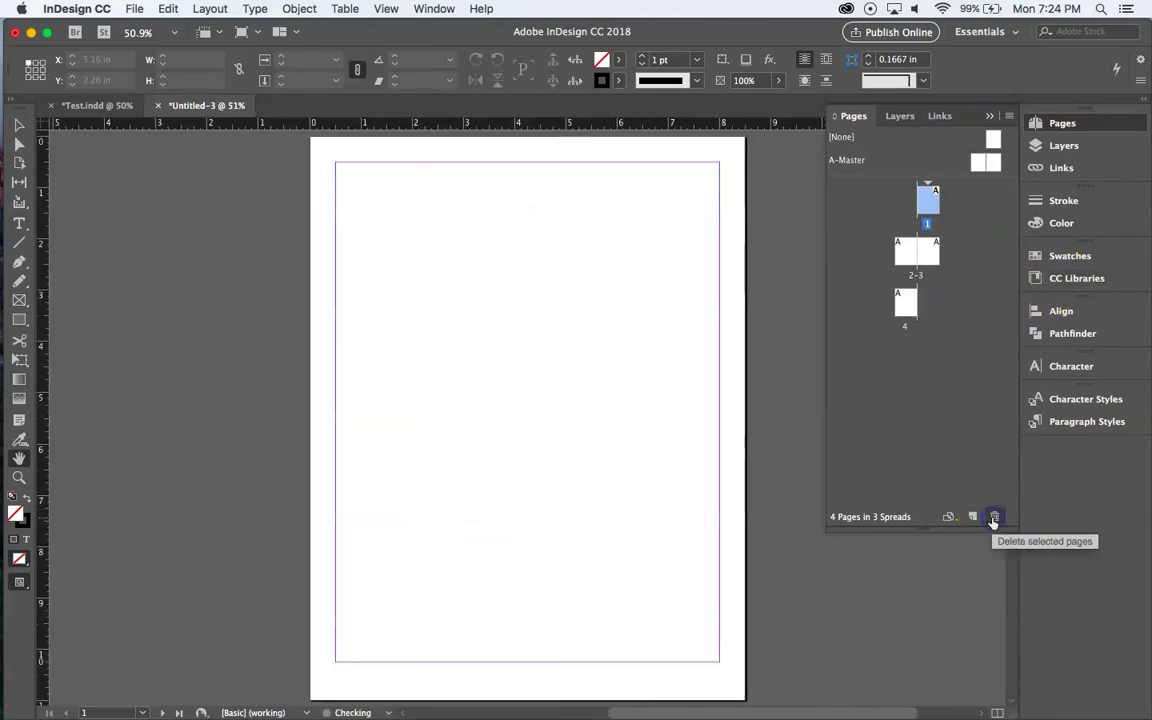
Insert a new page after page 1, move page 4 into the page 3 position, and select the 2-3 spread.
click(973, 517)
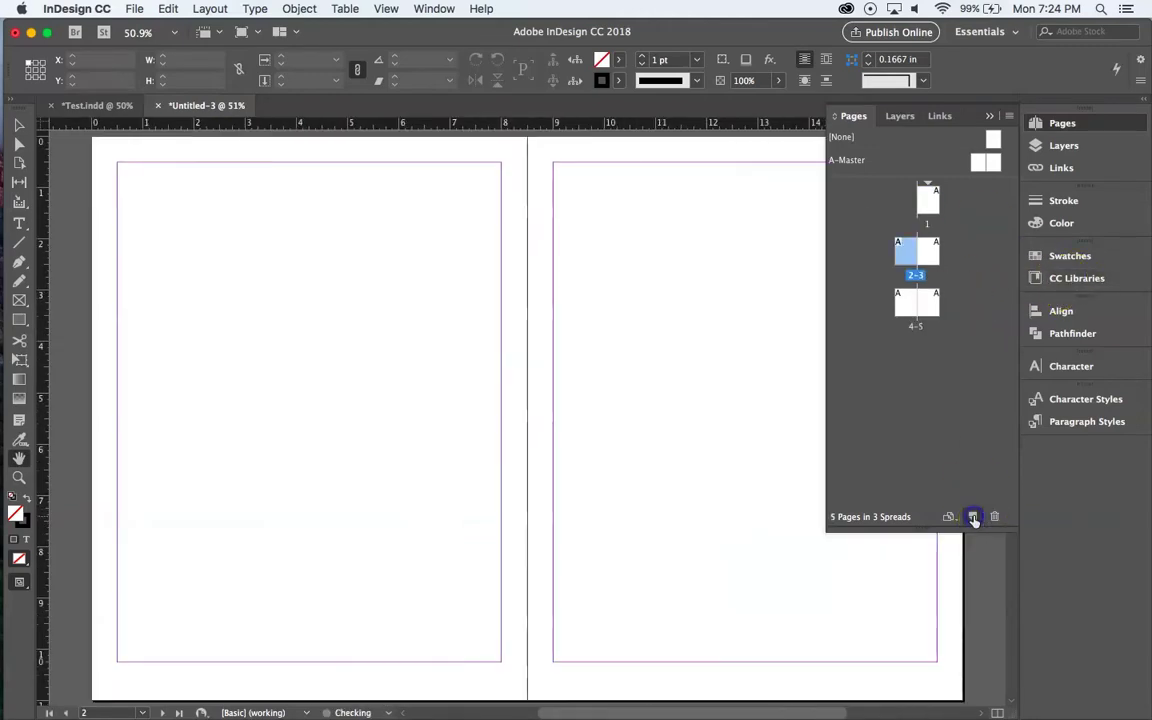
click(906, 296)
drag(906, 296, 924, 252)
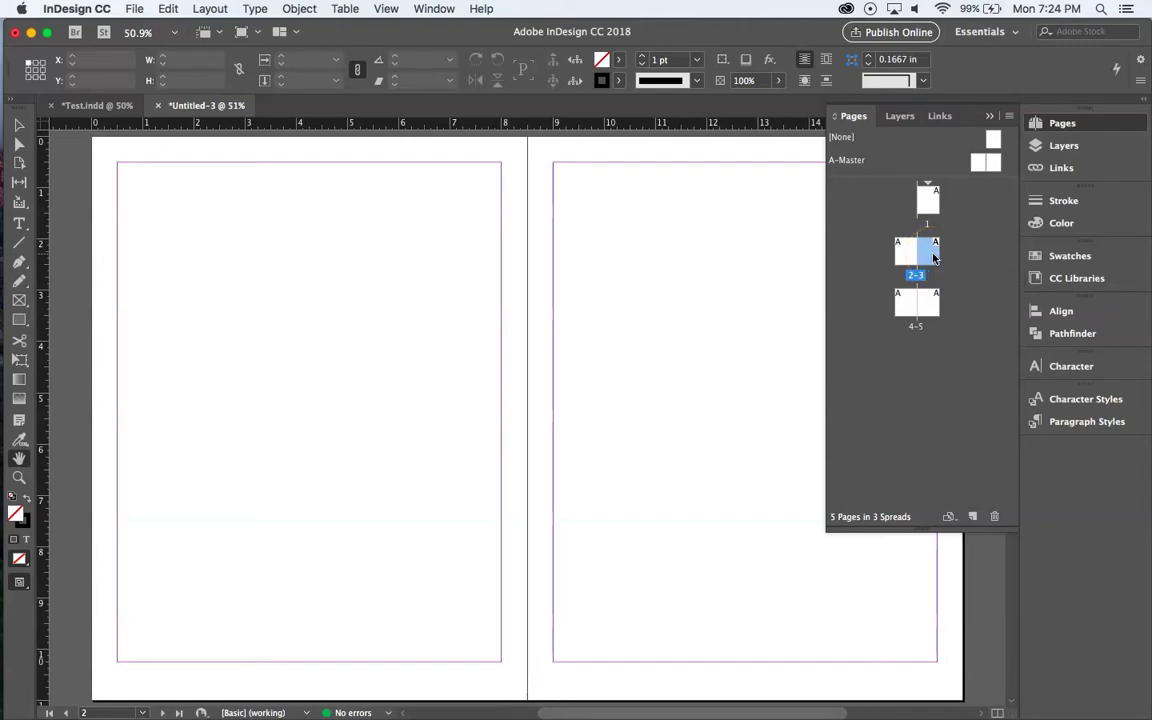
click(927, 258)
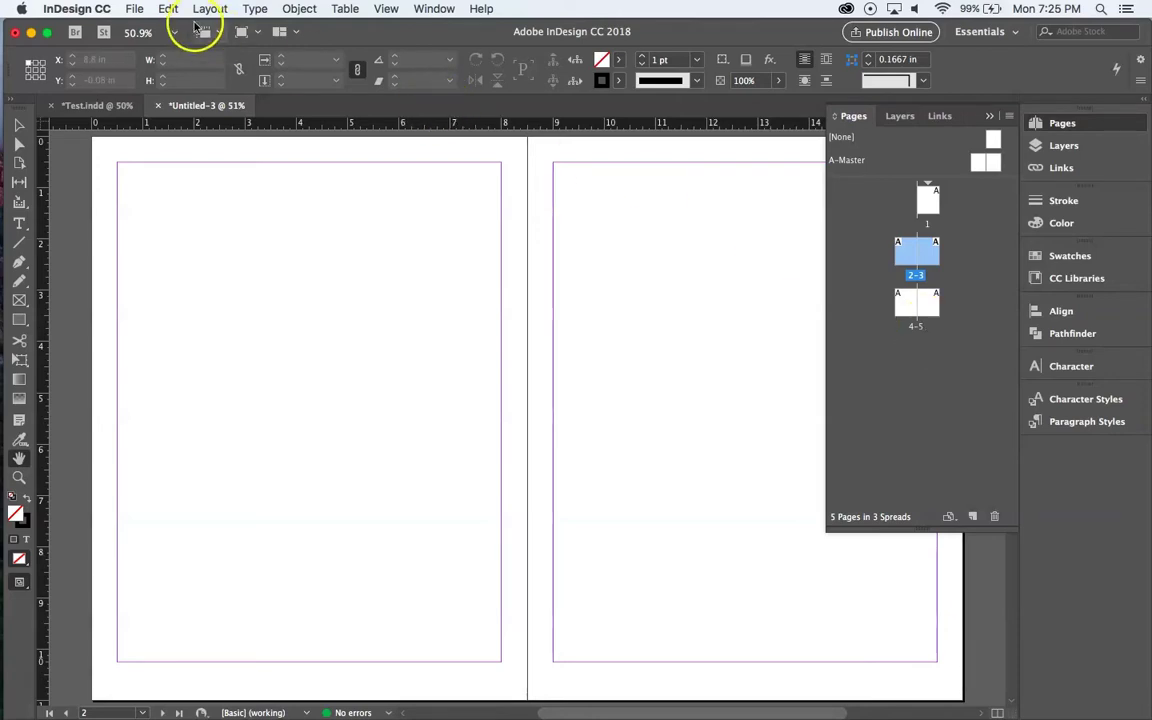
Save the document as inclassDemo in the 04_ID_Demo folder, in InDesign CC 2018 document format.
click(134, 9)
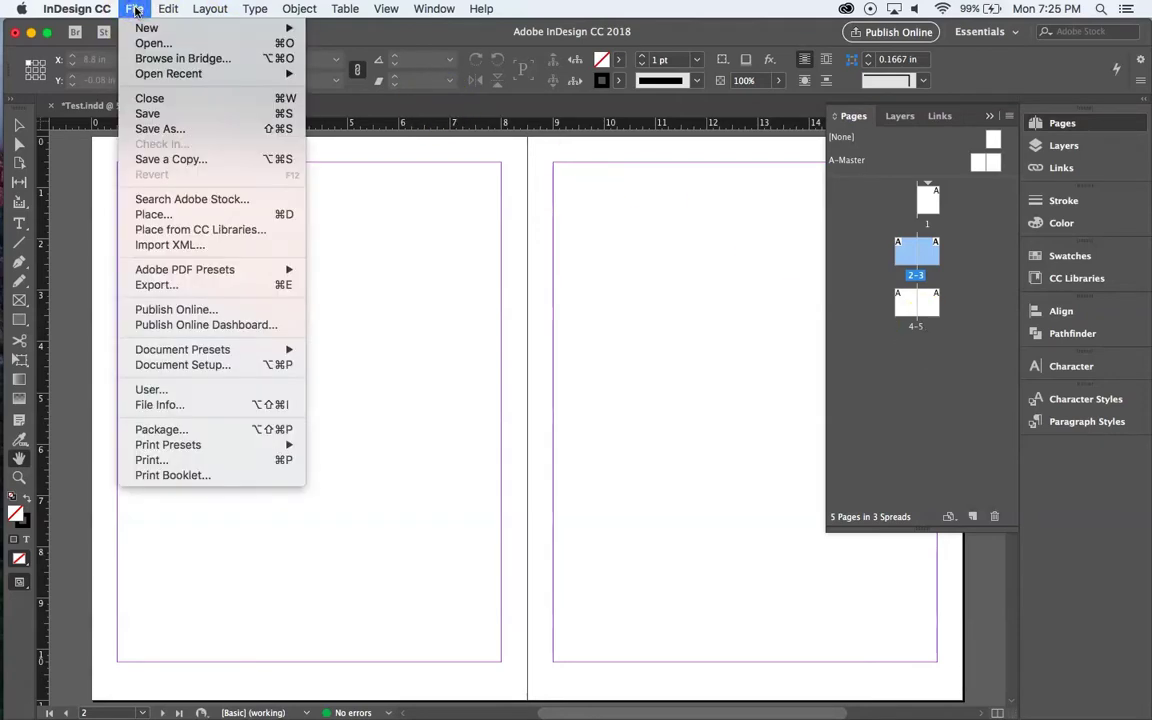
click(165, 114)
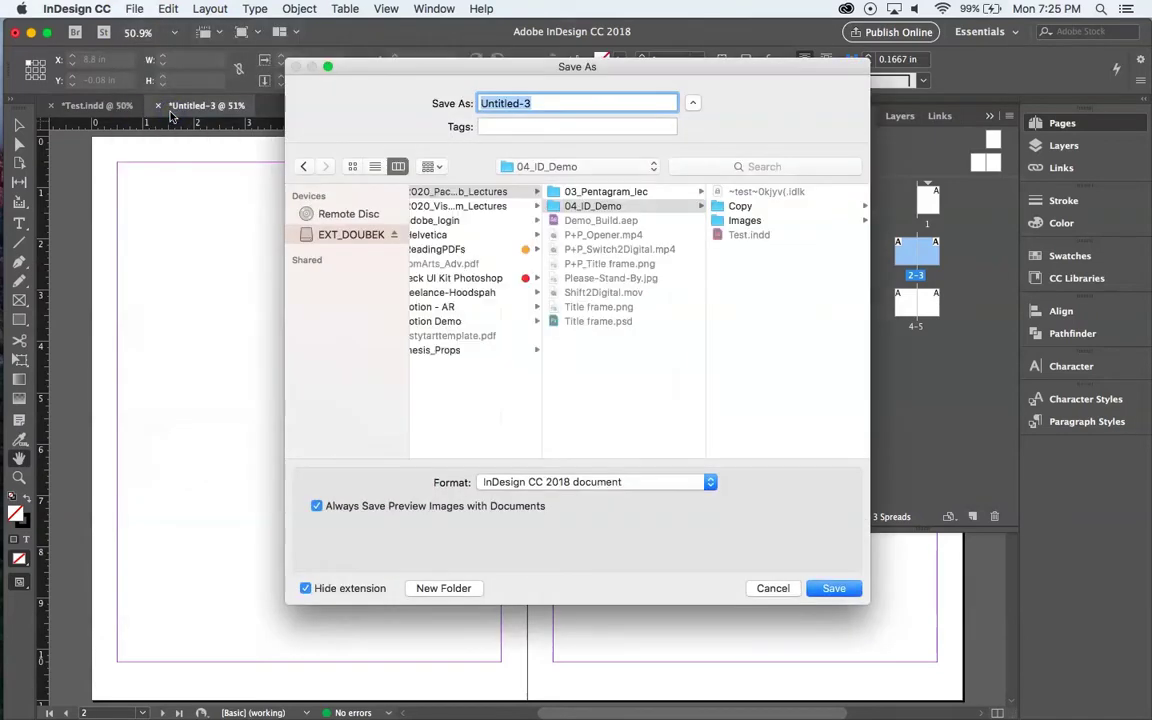
click(631, 208)
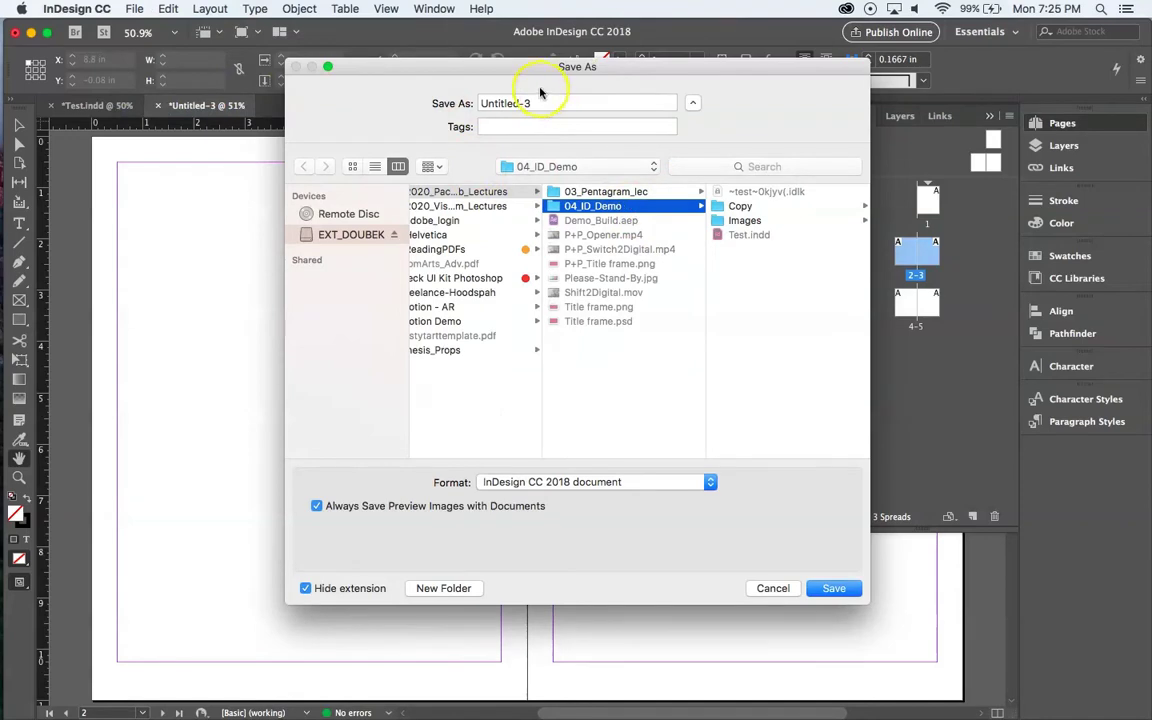
drag(535, 103, 404, 99)
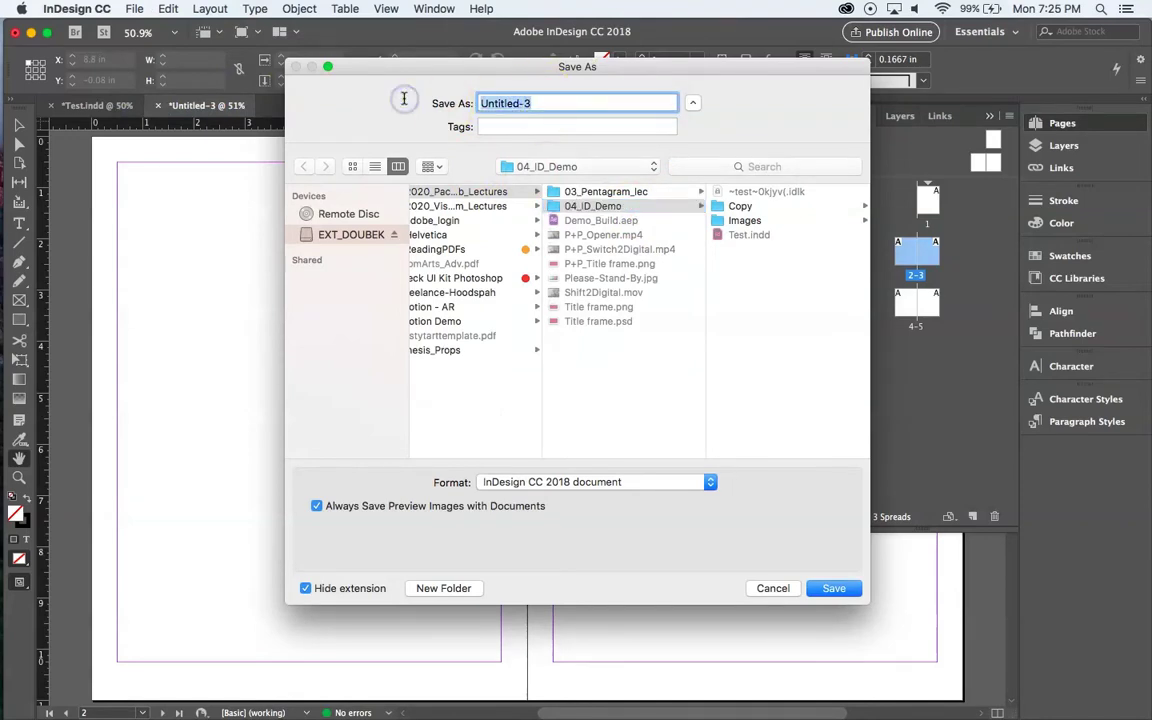
key(BackSpace)
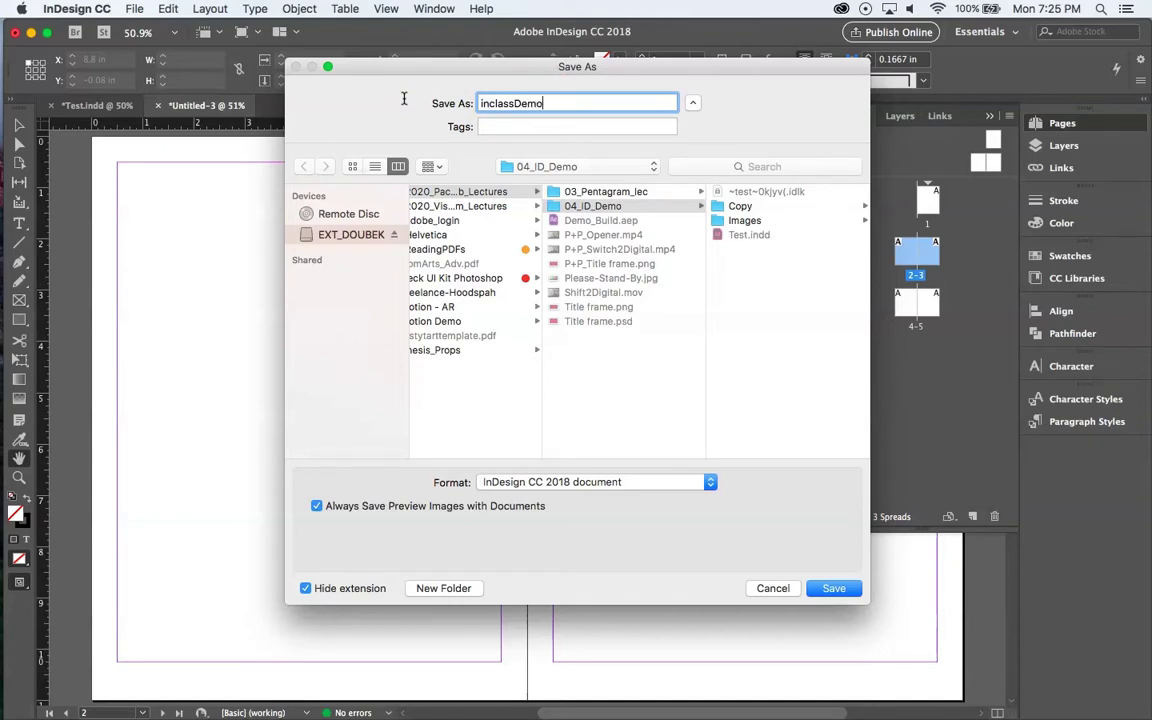
click(758, 283)
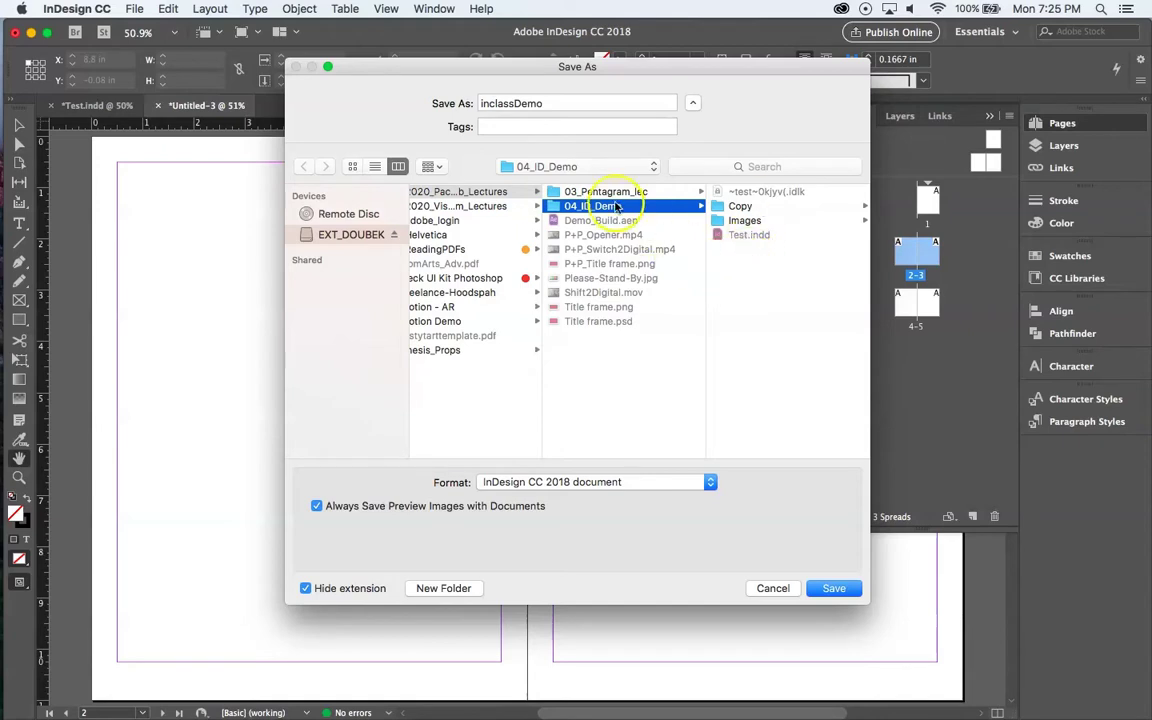
click(749, 245)
click(834, 587)
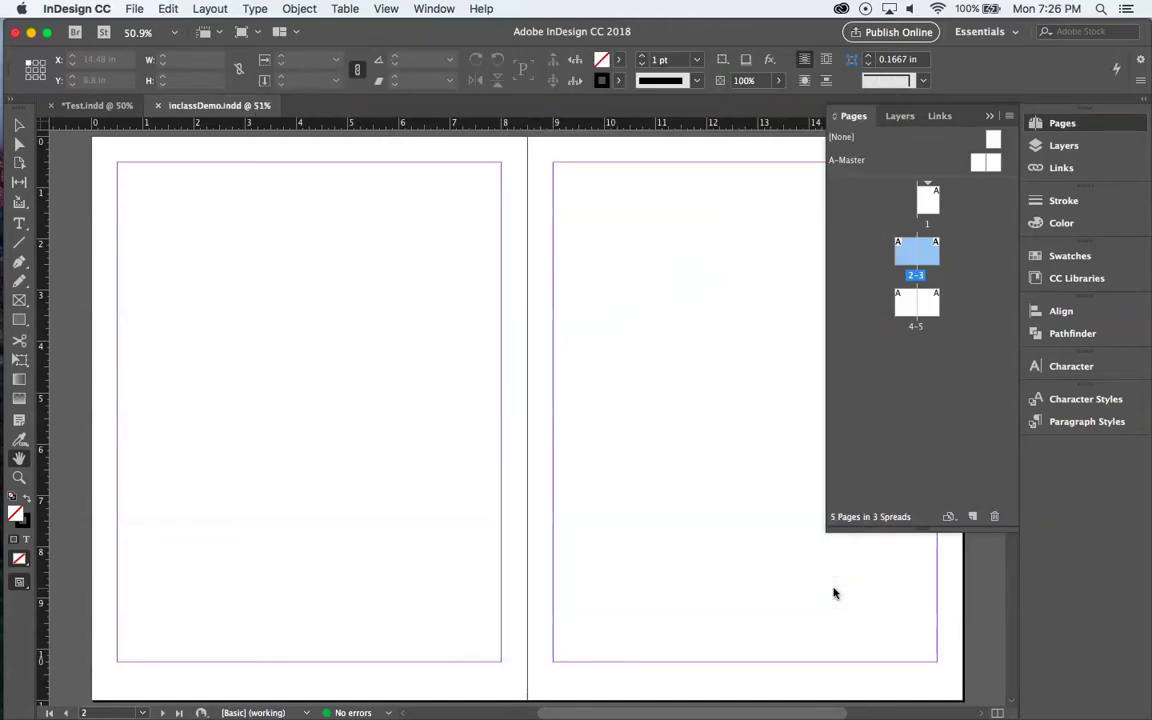
Draw a text frame about 6 × 4.7 in on page 1 and enter the text COVER.
drag(450, 386, 388, 713)
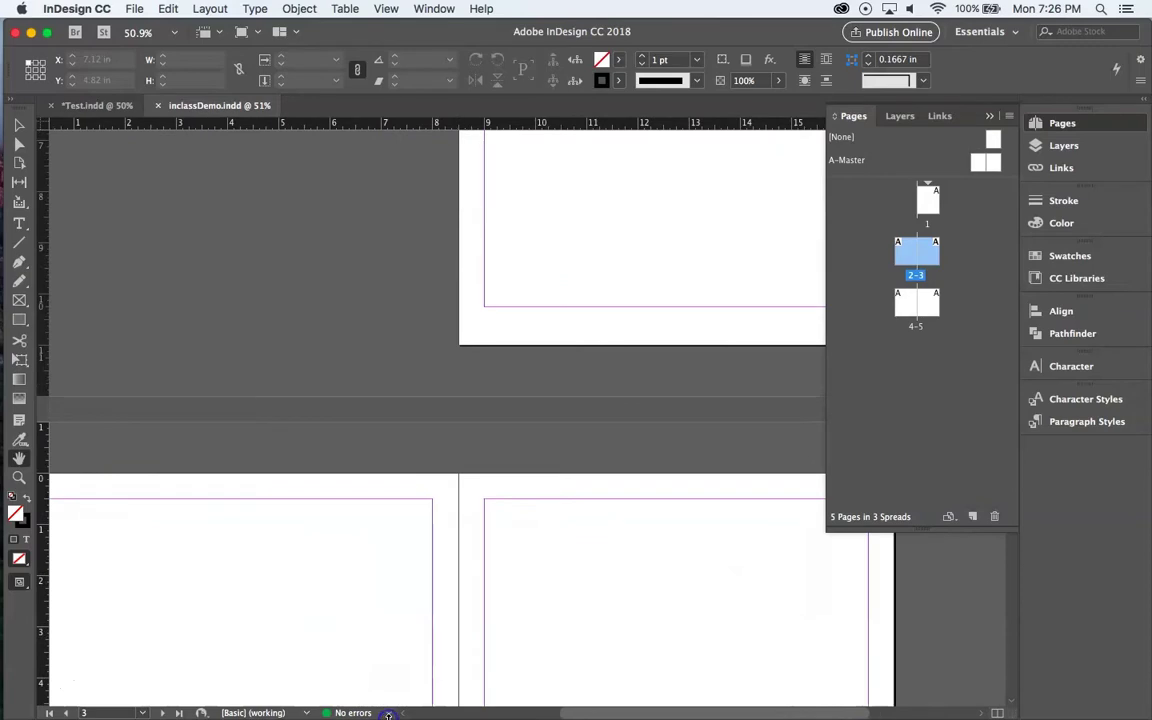
drag(645, 257, 424, 614)
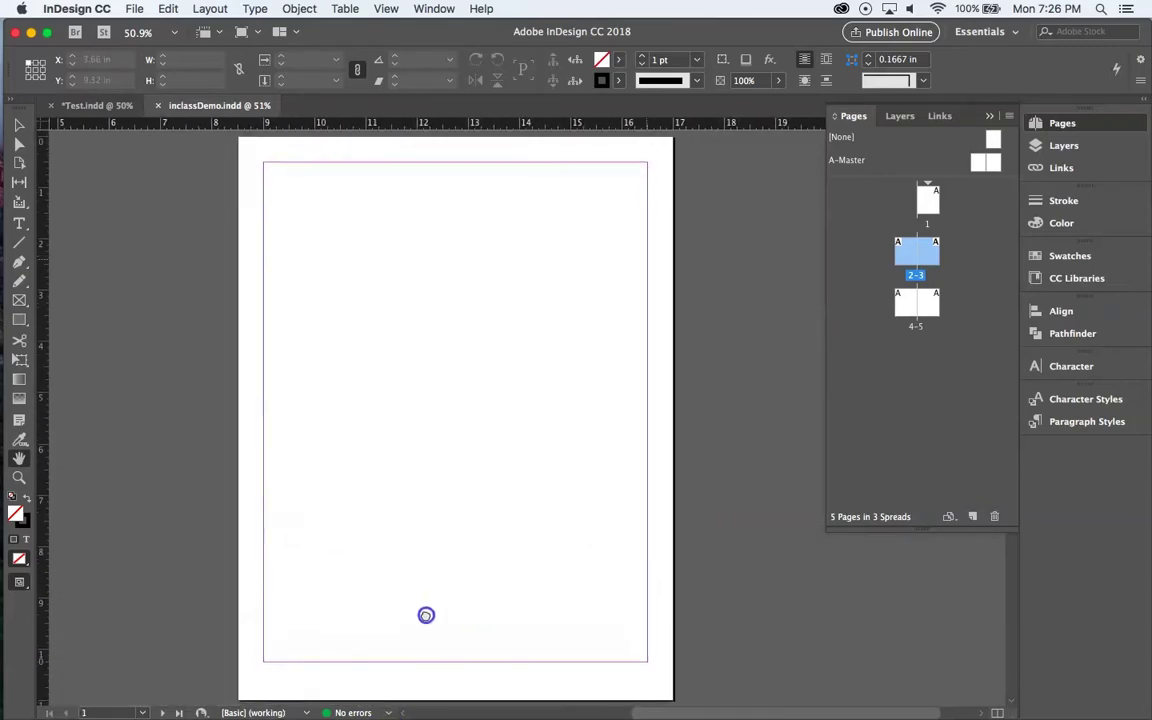
click(20, 223)
click(336, 269)
drag(336, 269, 643, 507)
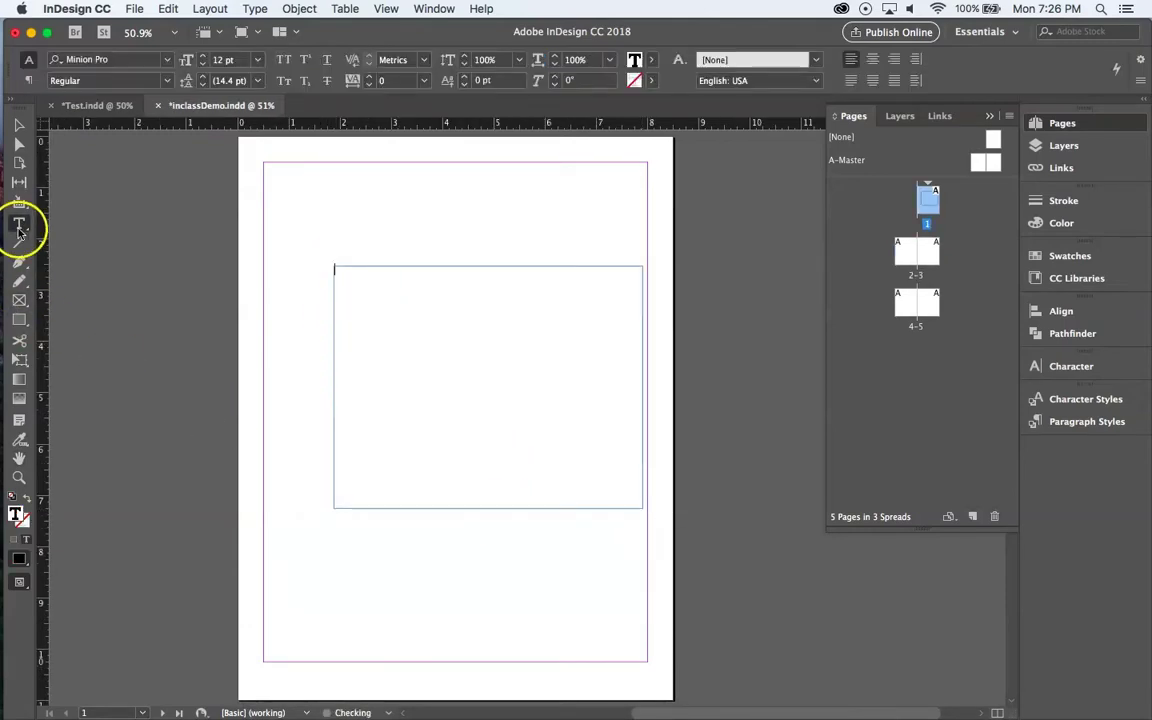
click(383, 330)
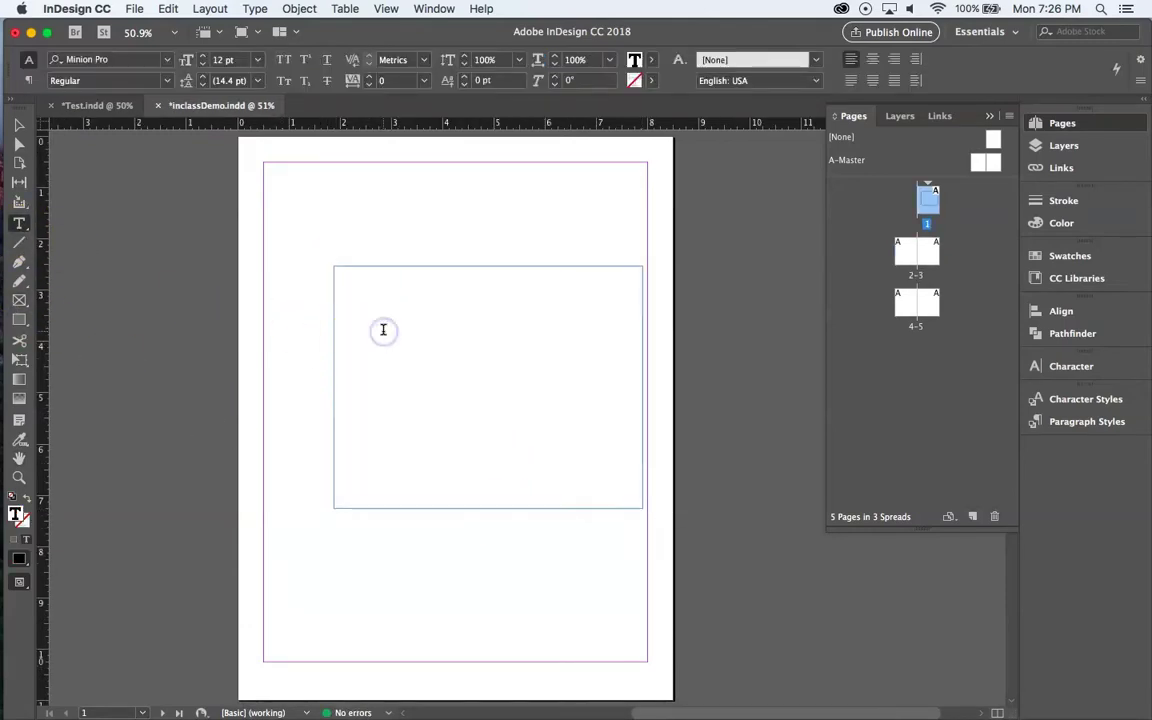
text(c)
Set the font size of the COVER text to 120 pt.
drag(383, 330, 316, 221)
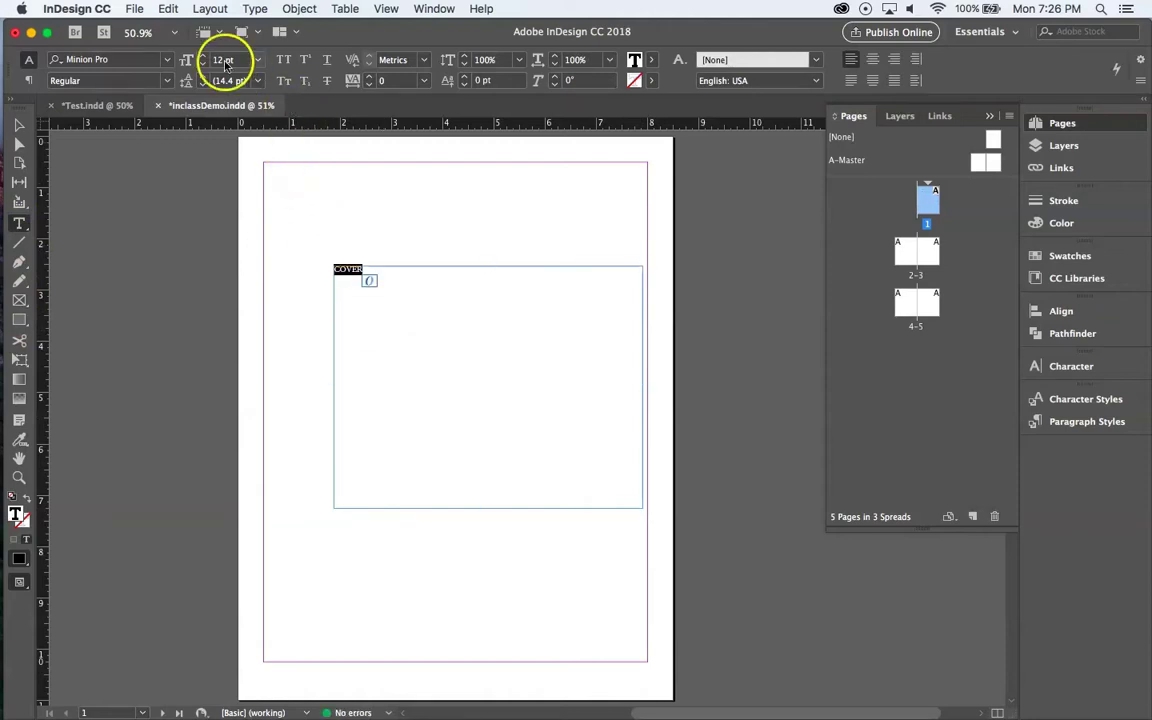
click(240, 62)
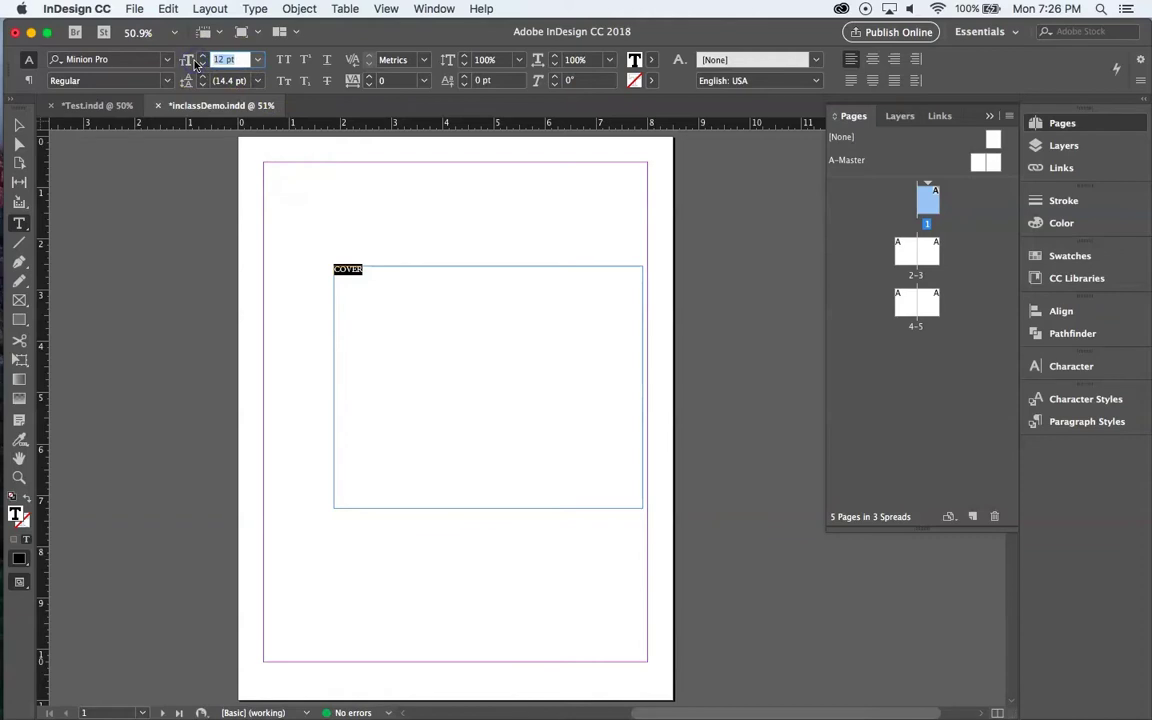
key(Return)
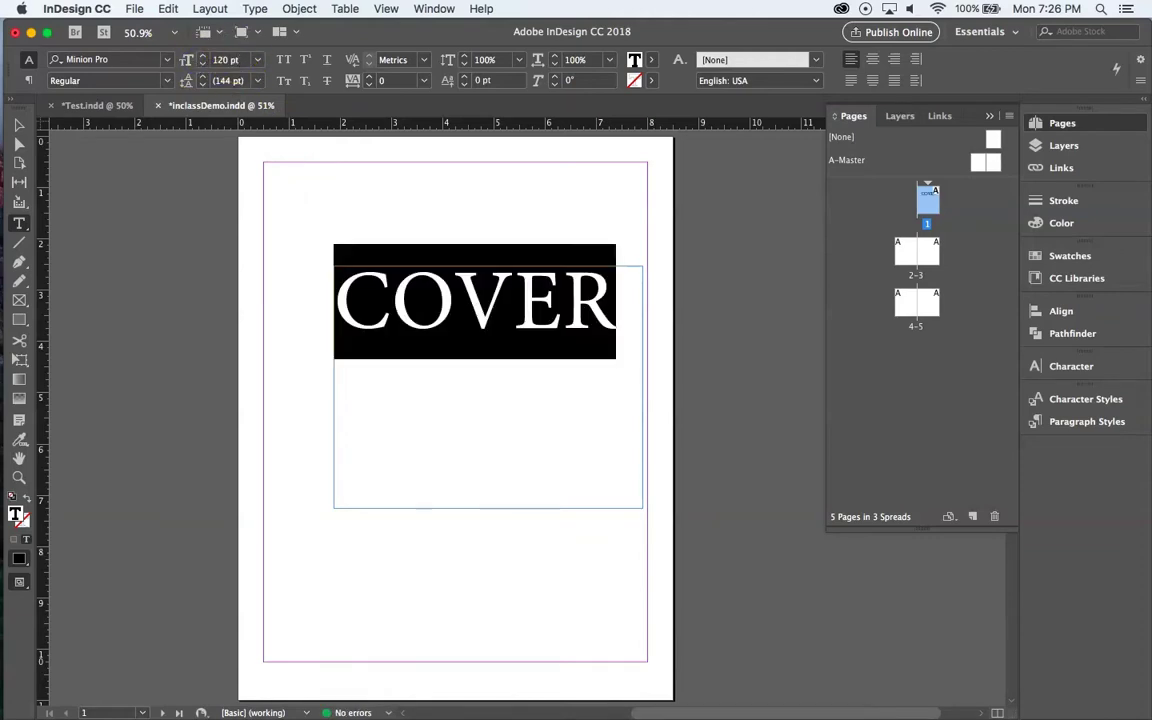
Move the COVER text frame up and toward the page's left margin, to about X 1.24 in, Y 2 in.
click(20, 128)
click(470, 276)
drag(476, 306, 444, 281)
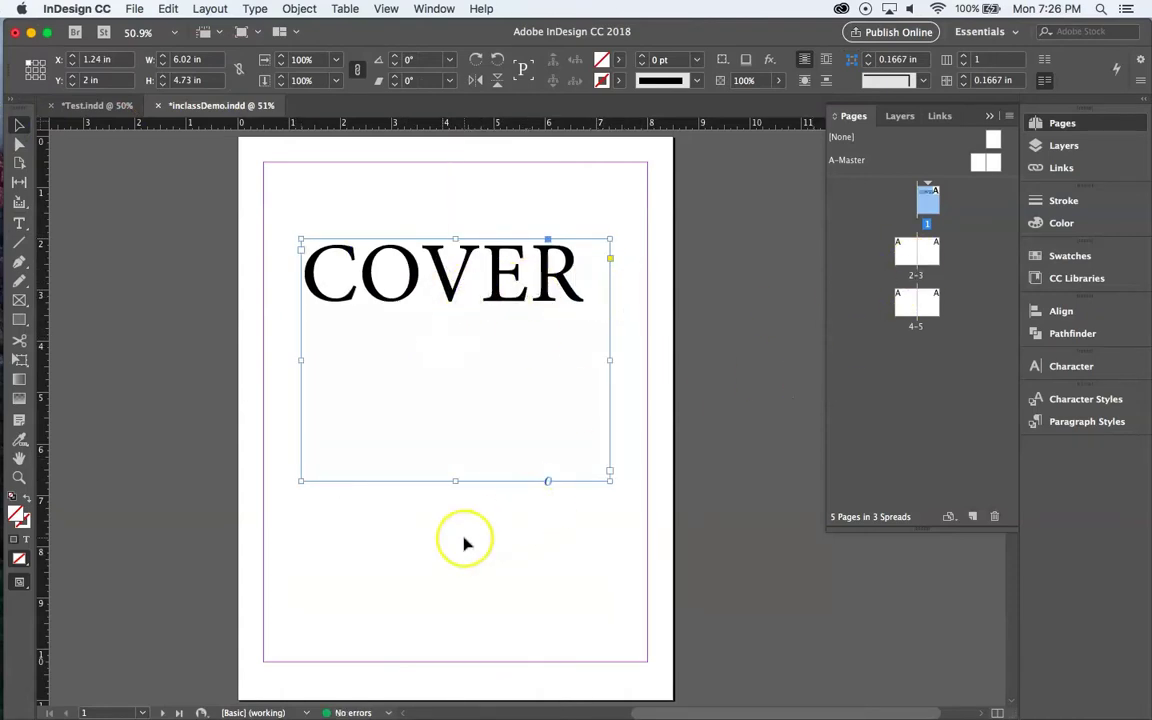
Go to the 2-3 spread and draw a 7.5 × 5 in rectangle frame from page 2's top-left margin corner.
double_click(910, 256)
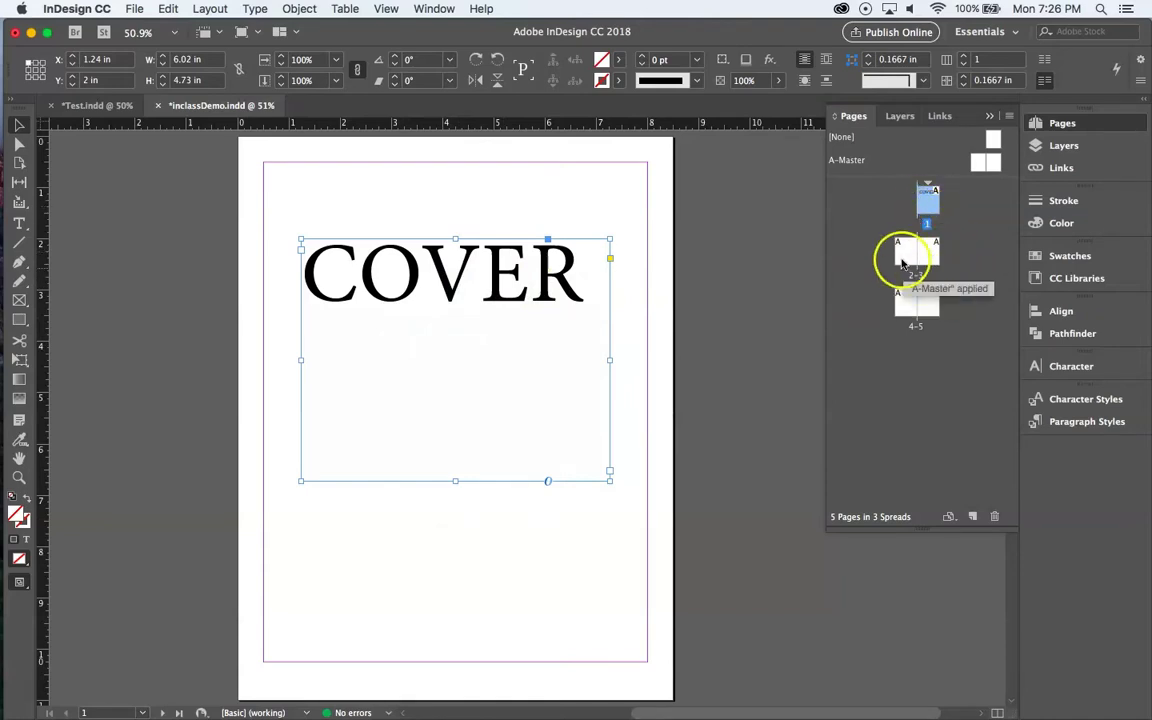
drag(674, 352, 509, 347)
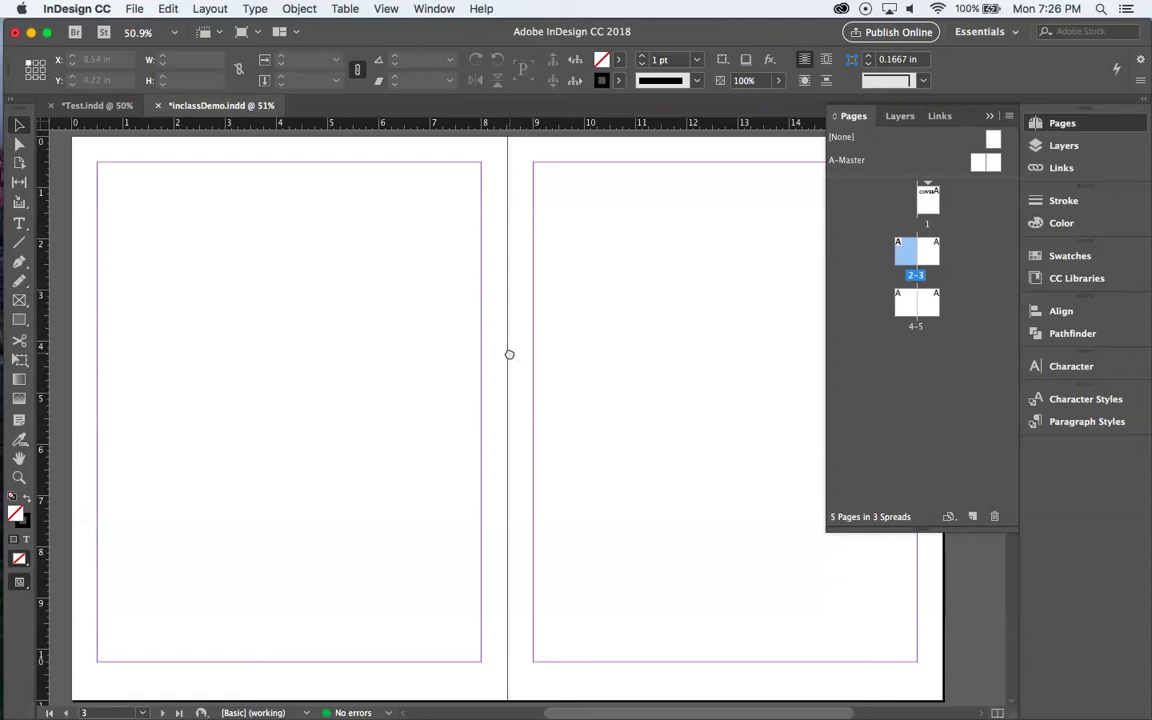
click(20, 300)
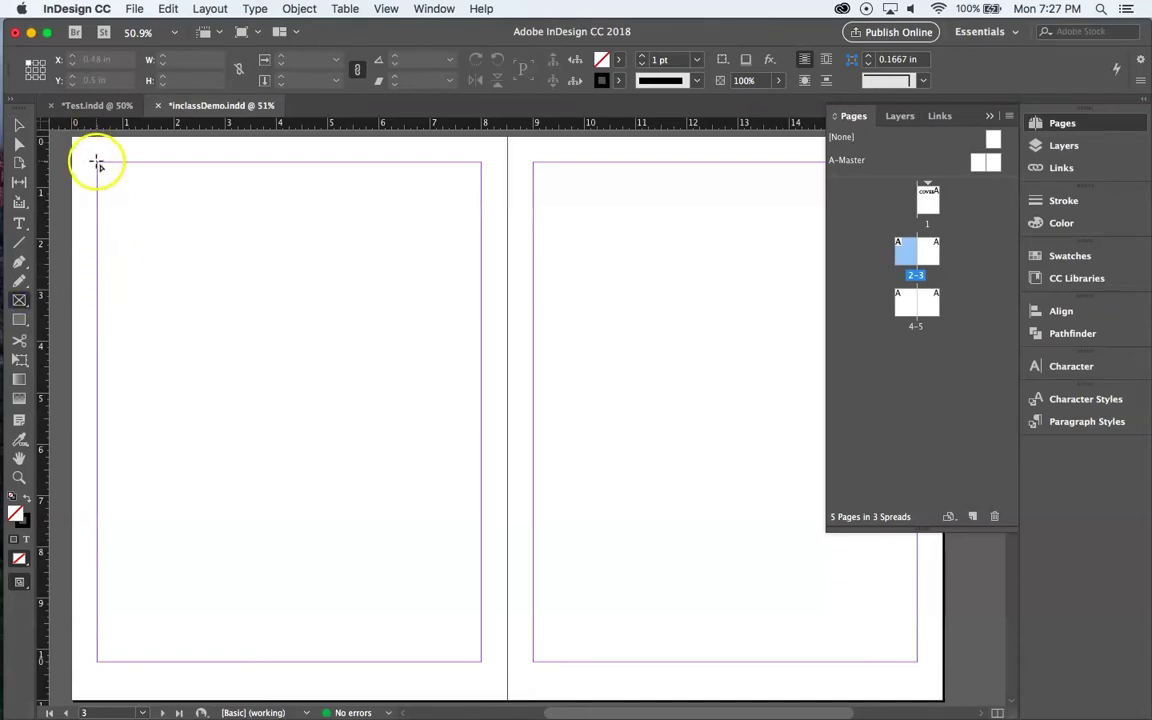
drag(97, 162, 480, 419)
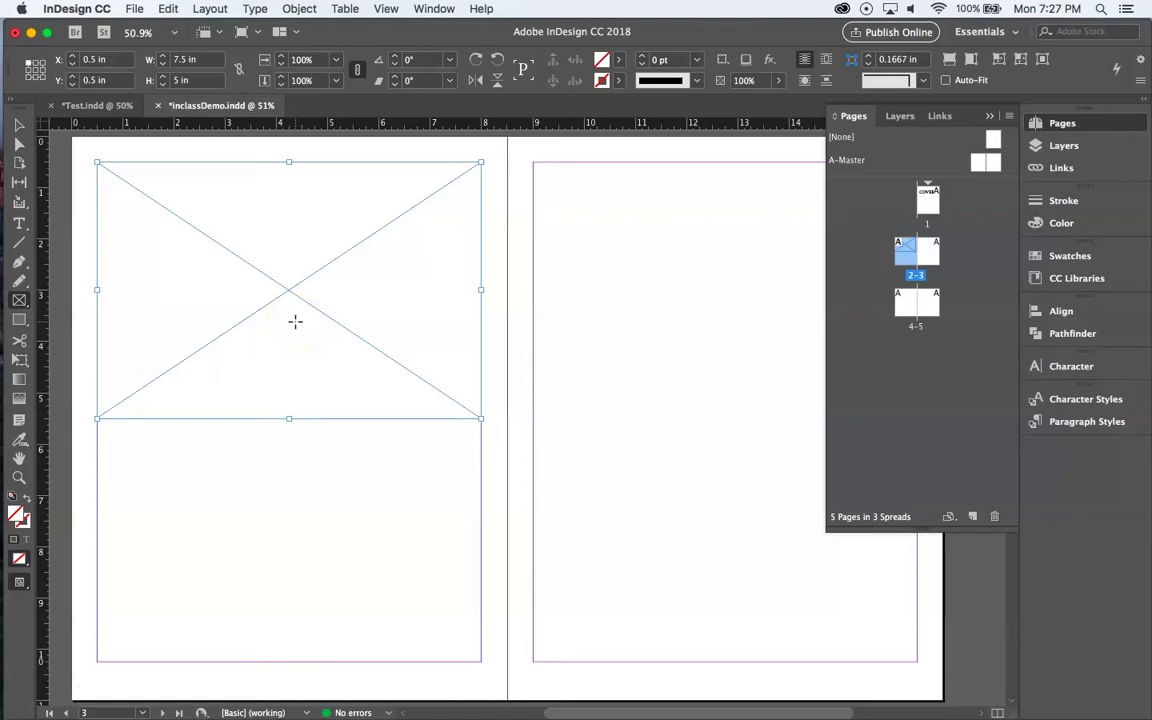
Start placing a file into the page 2 frame and compare the contents of the Copy and Images folders.
key(super+d)
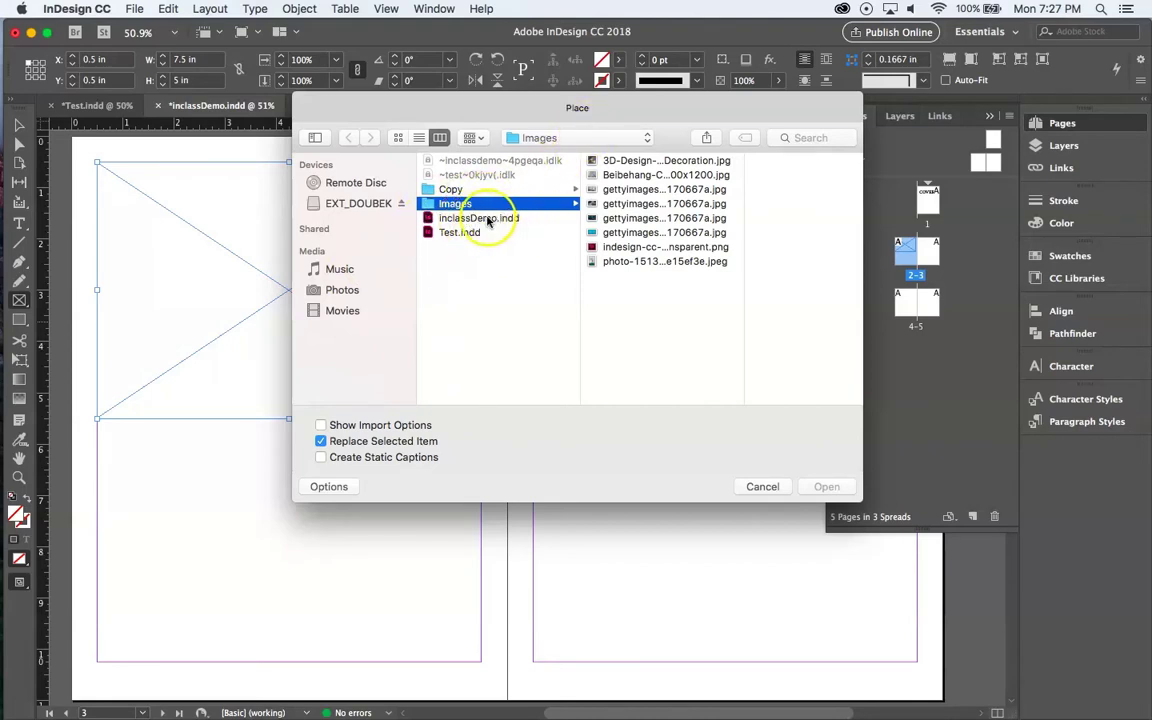
click(450, 189)
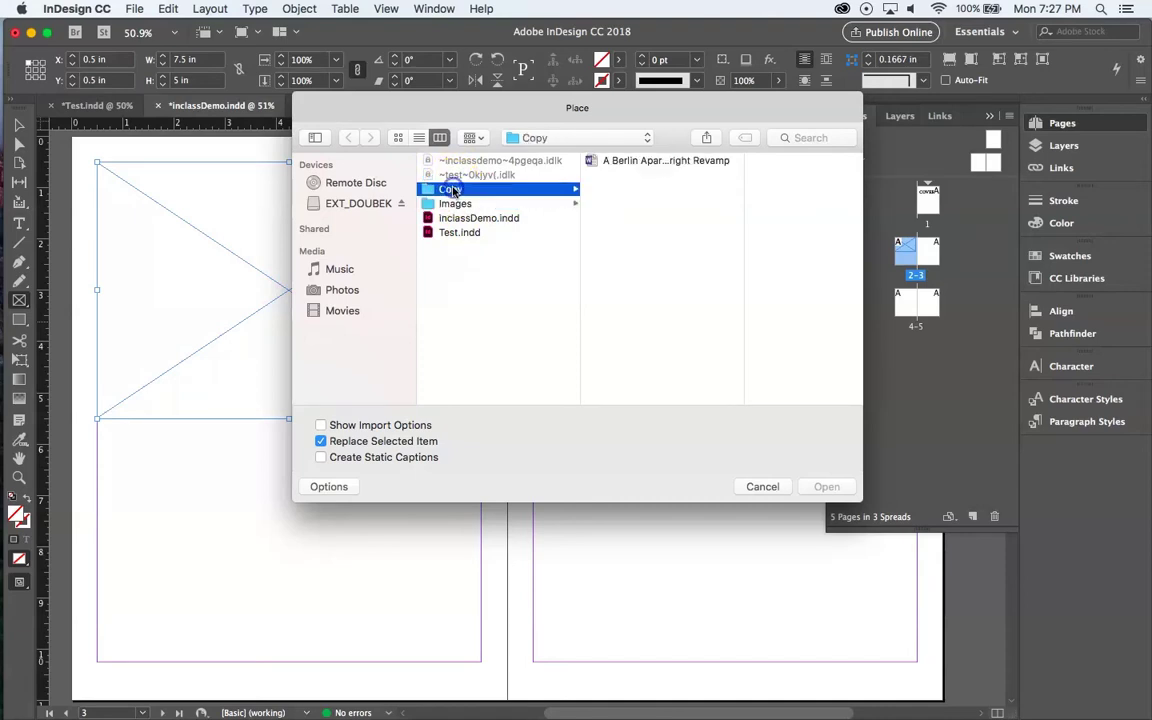
click(455, 204)
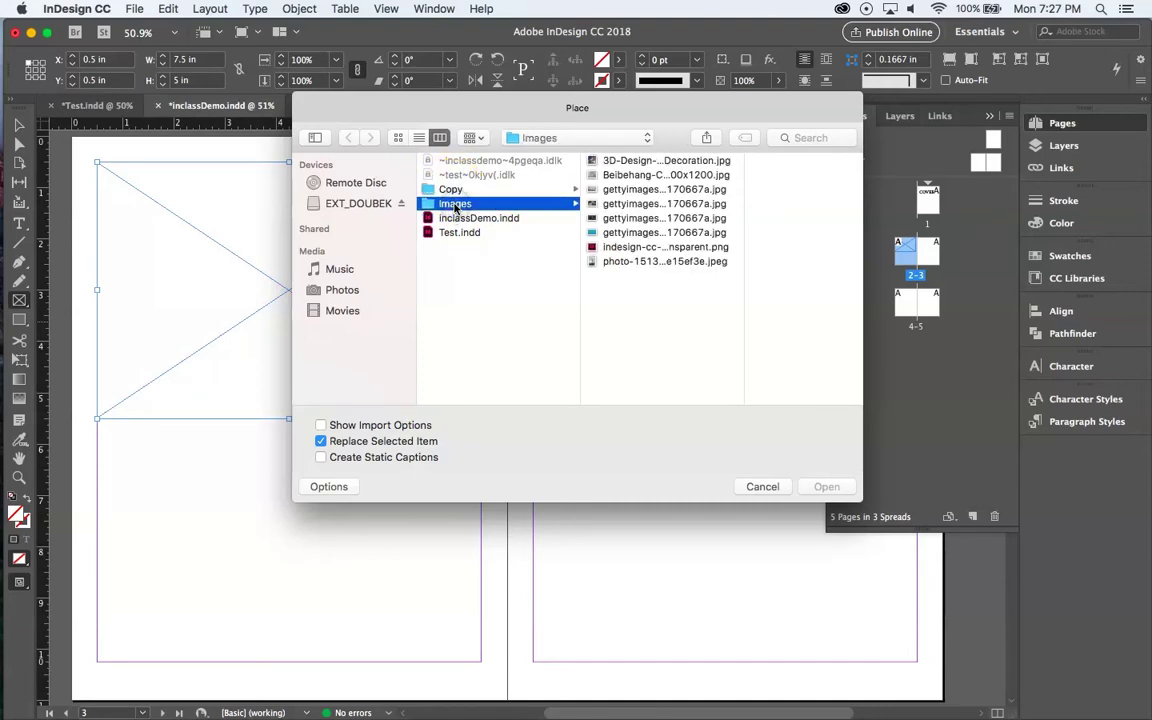
click(455, 189)
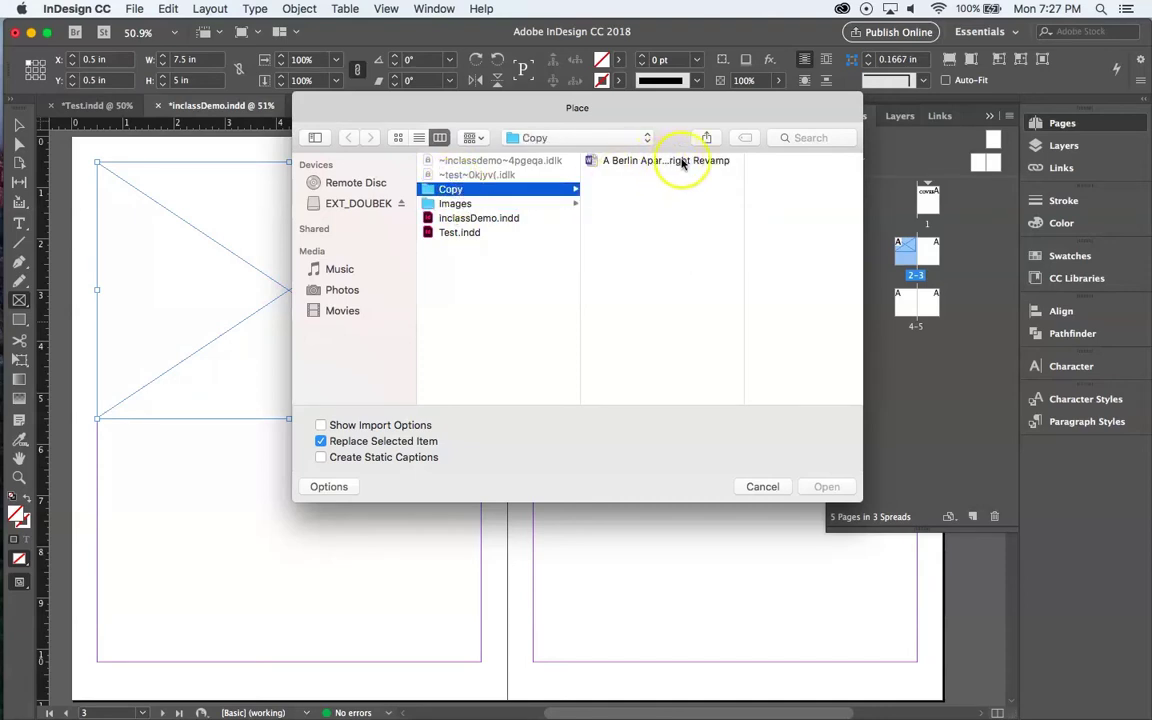
click(525, 203)
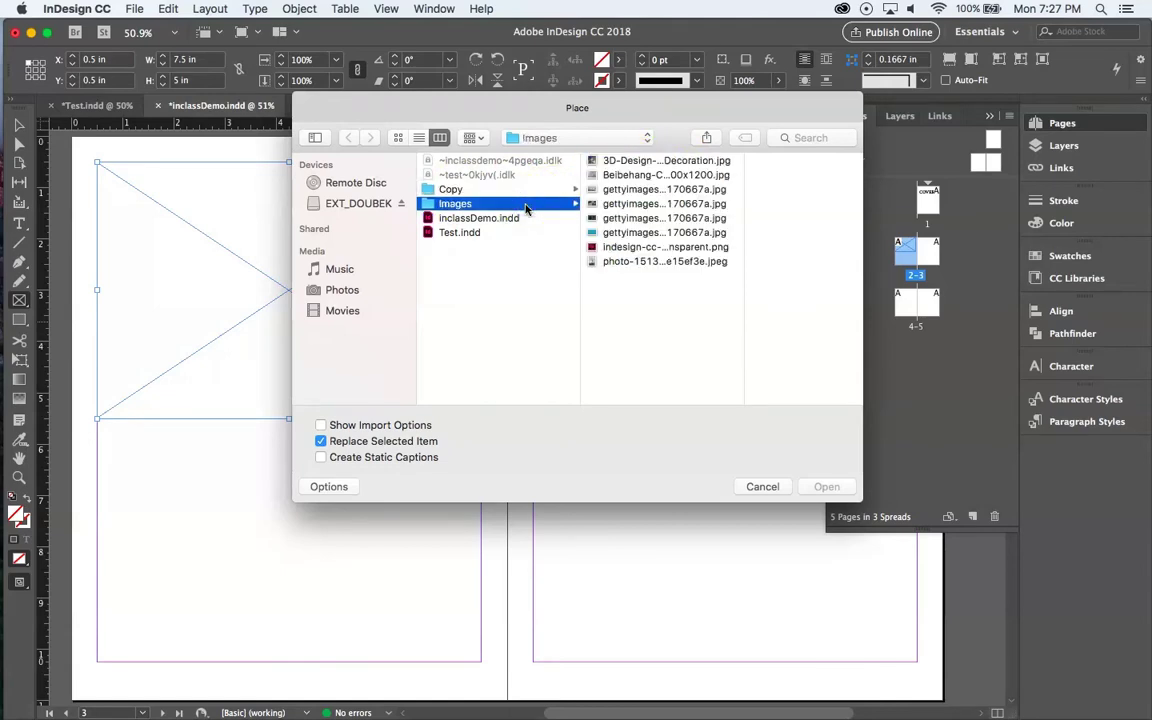
Preview the pictures in the Images folder one by one, checking their file sizes and pixel dimensions.
click(643, 160)
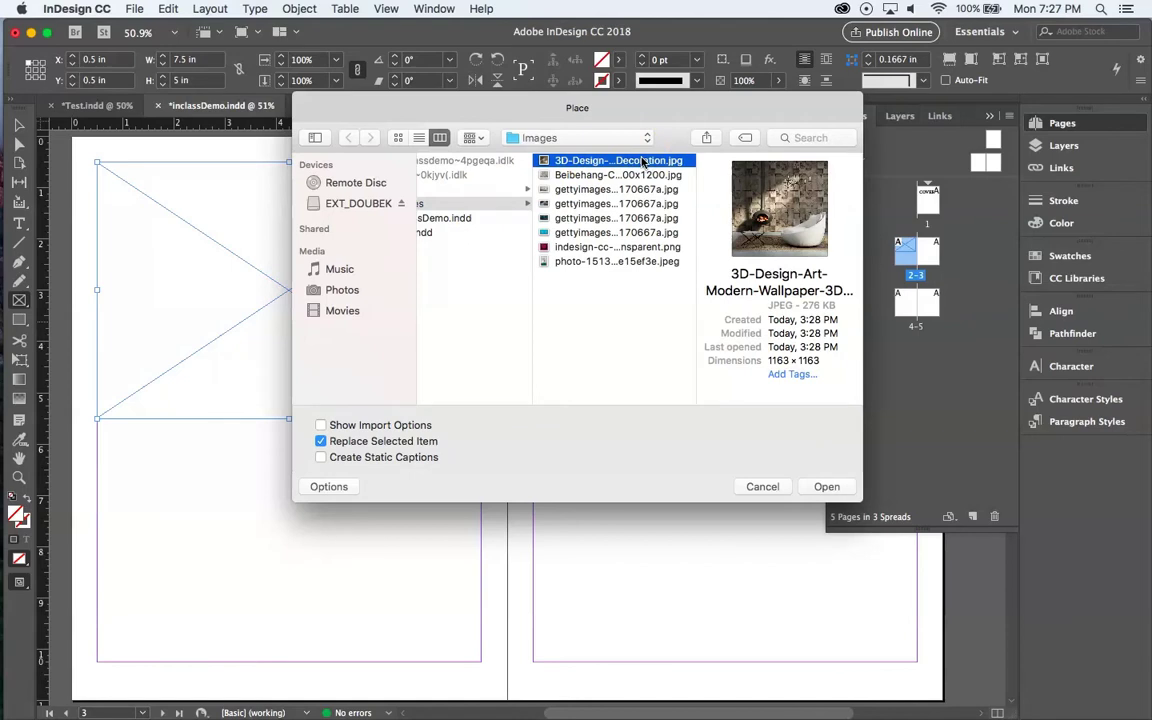
key(Down)
key(Down)
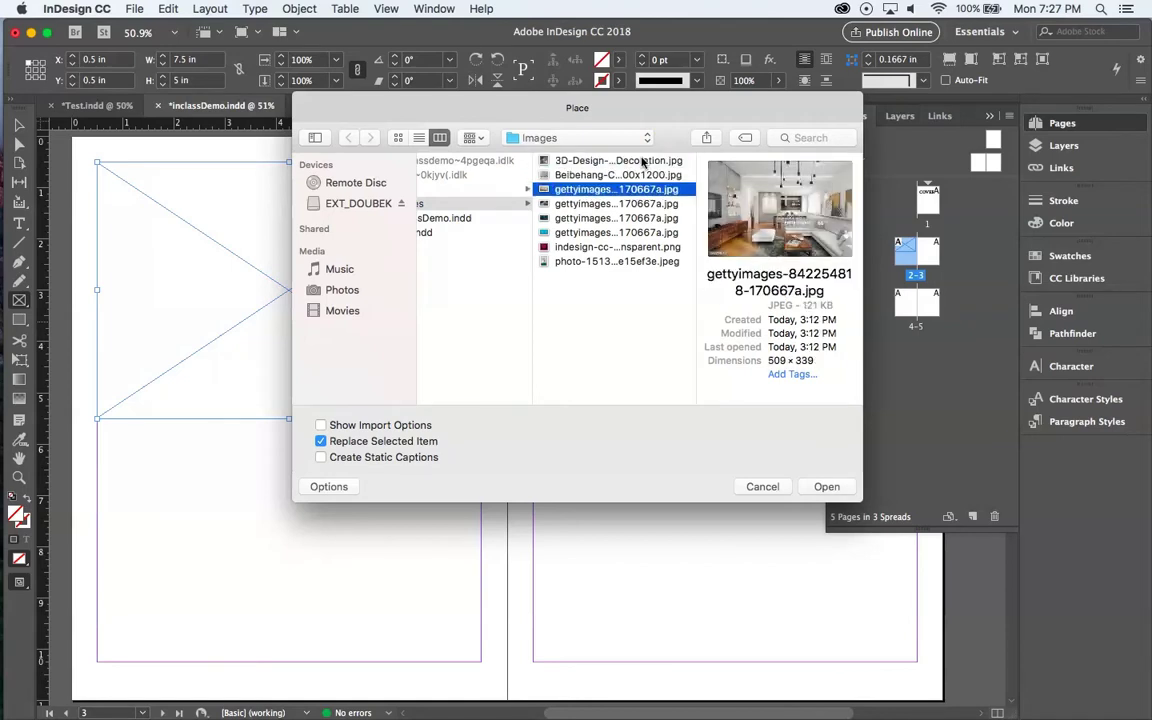
key(Down)
key(Down)
key(Down)
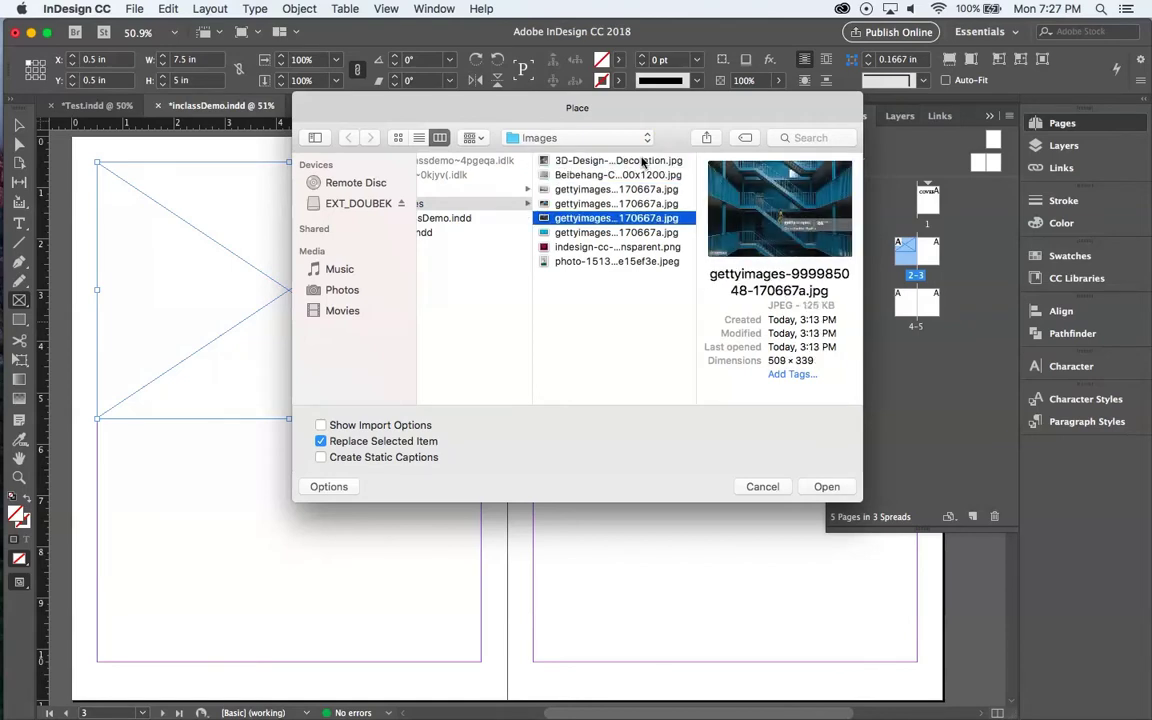
key(Down)
key(Down)
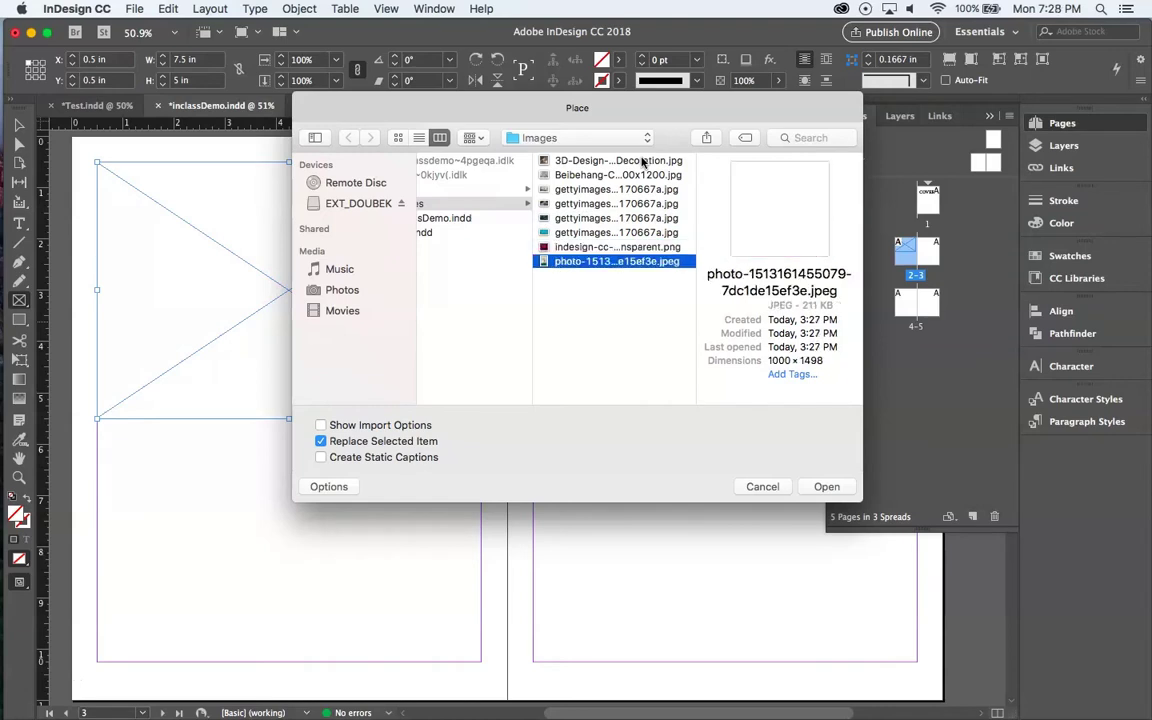
key(Up)
key(Up)
key(Up)
key(Up)
key(Up)
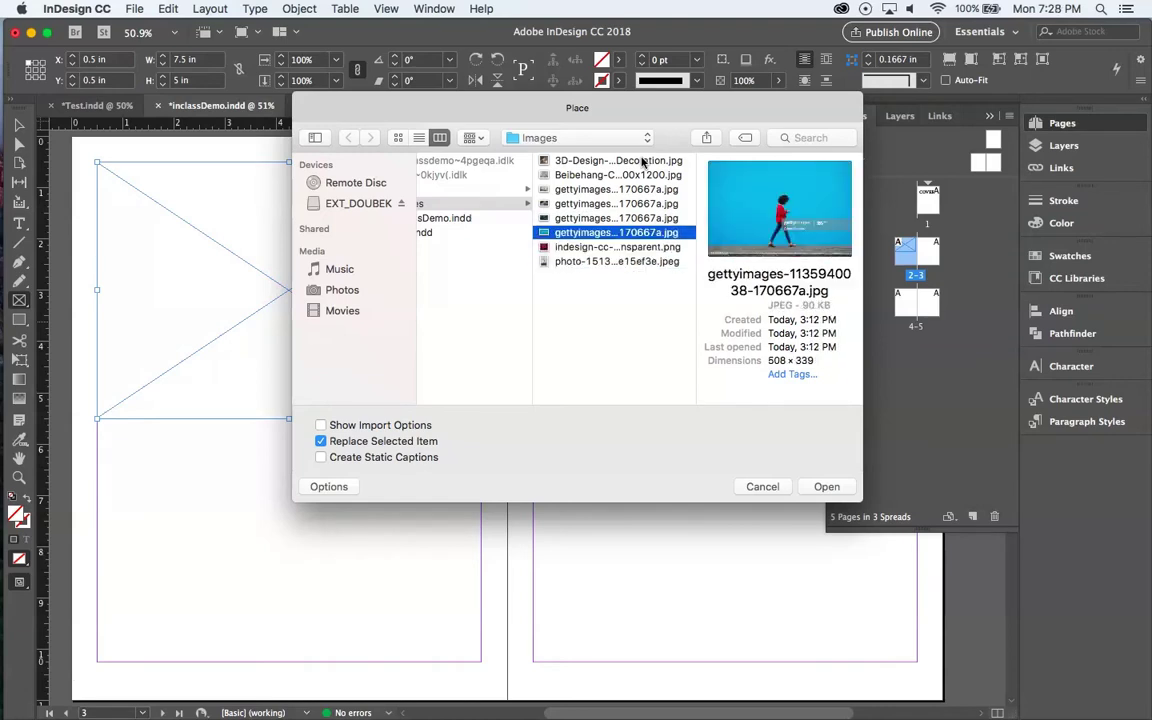
key(Up)
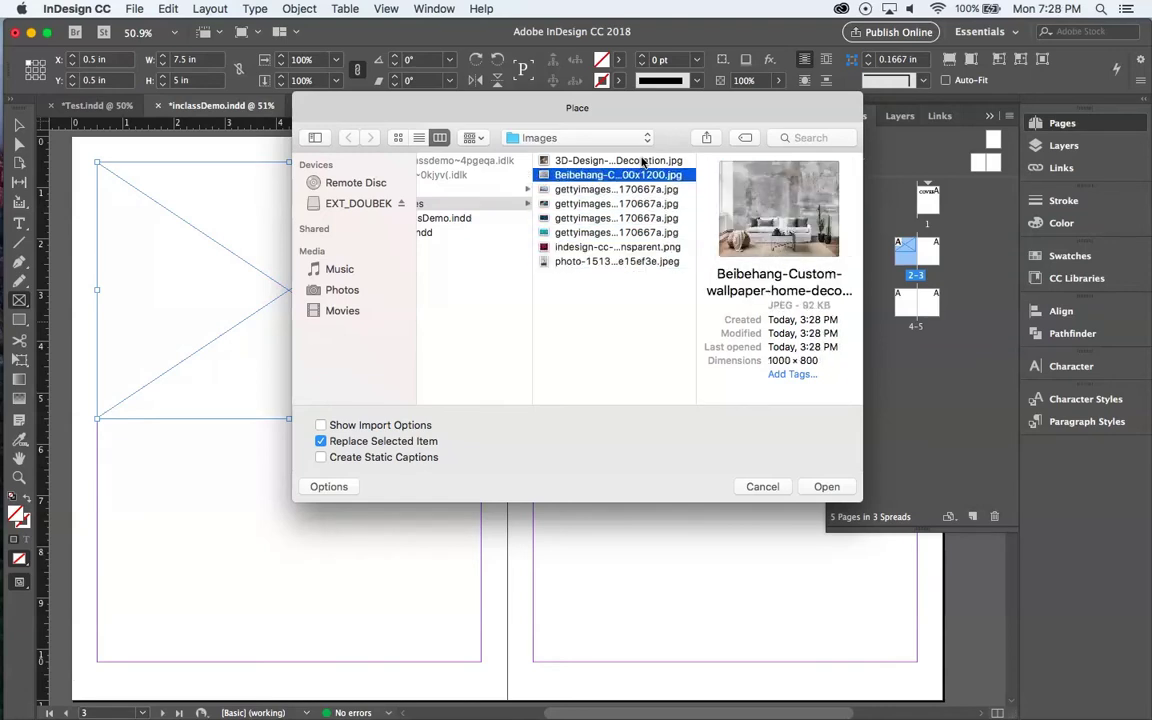
key(Up)
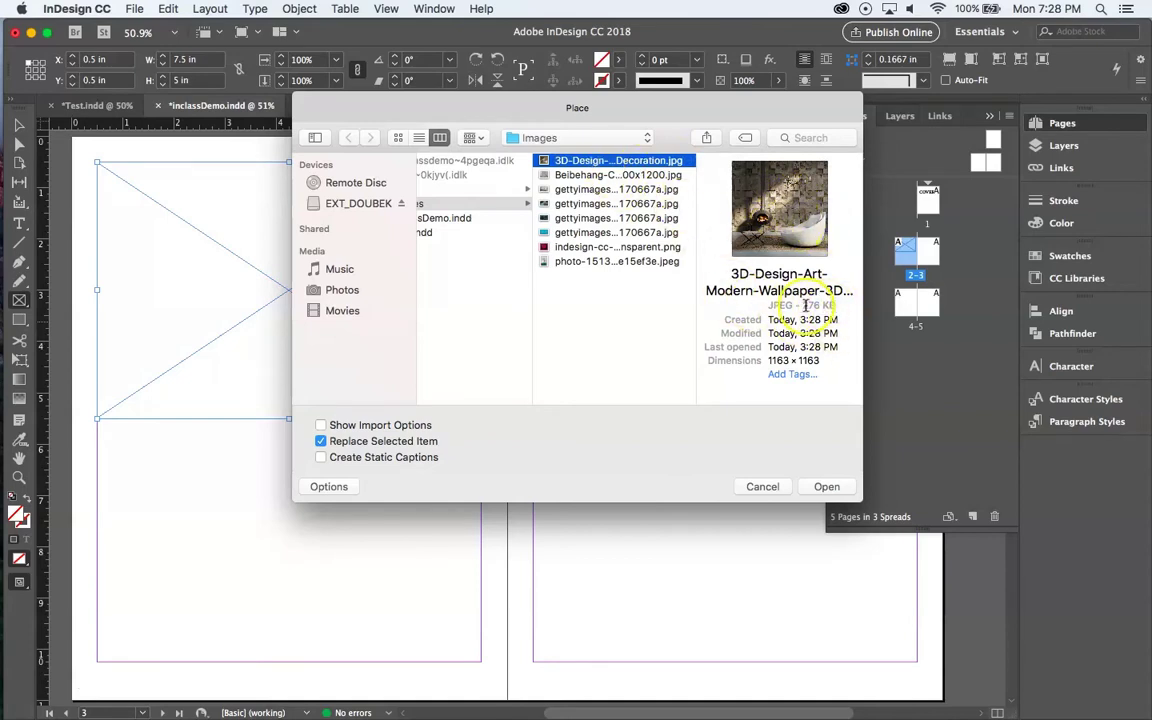
Compare the first gettyimages picture with the 3D-Design-Art-Modern-Wallpaper JPEG and place the 3D-Design one in the page 2 frame.
click(627, 189)
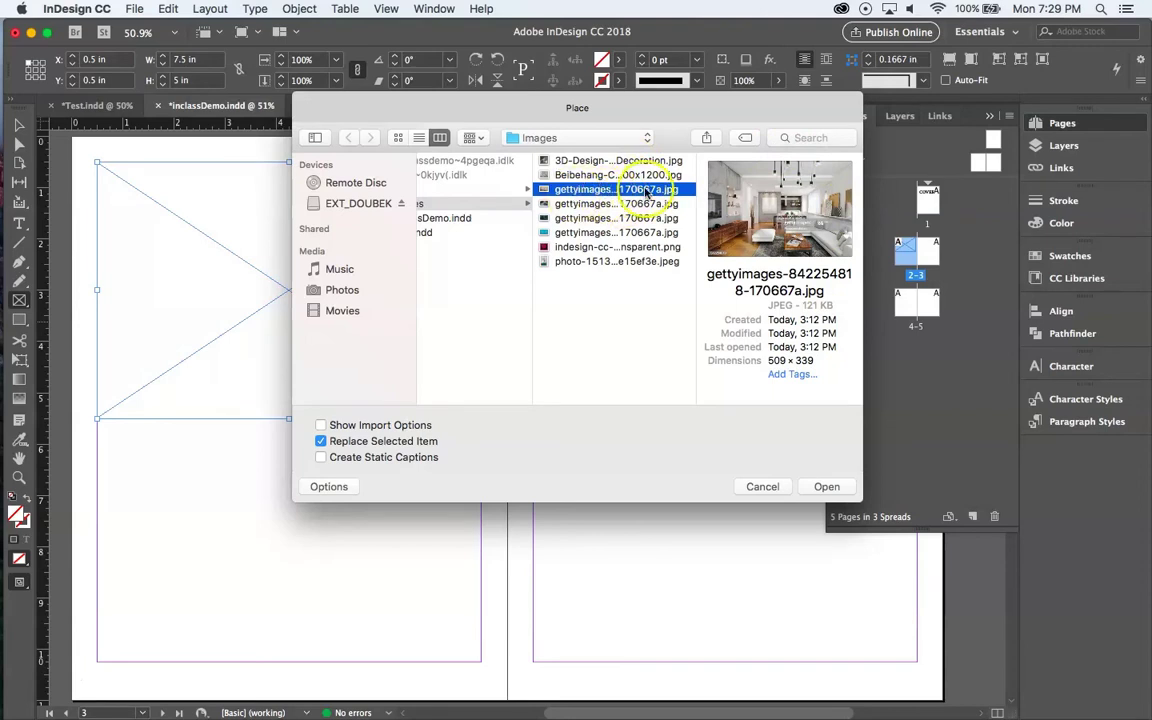
click(567, 161)
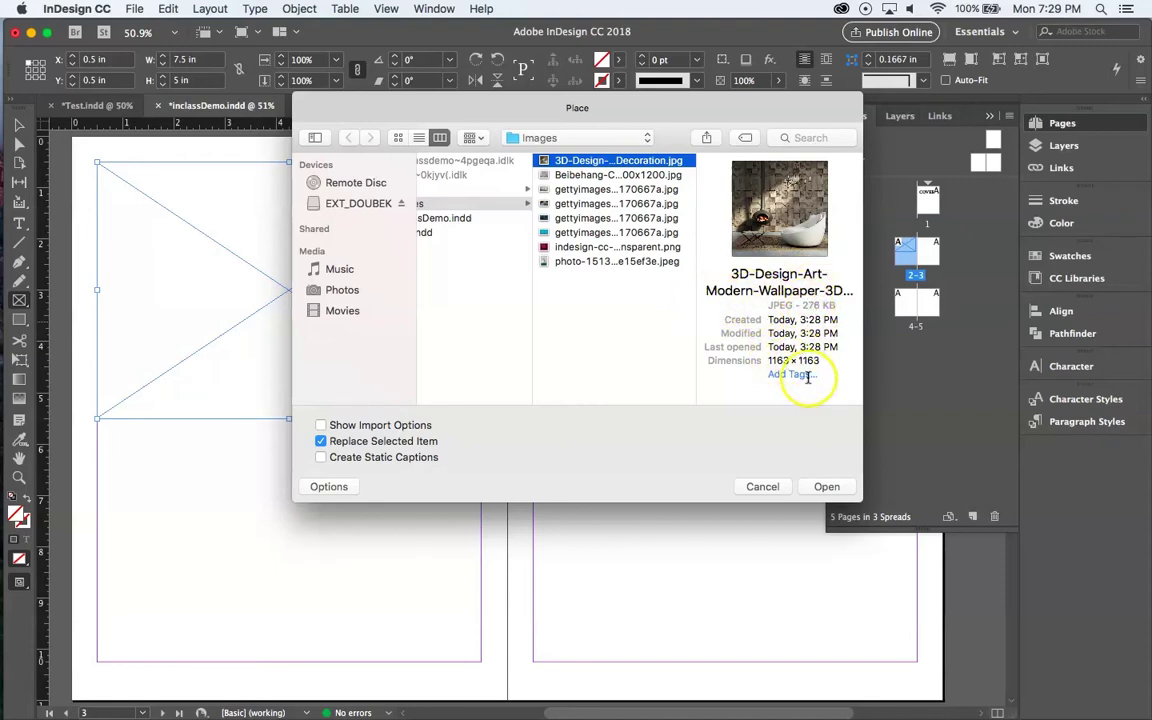
click(827, 487)
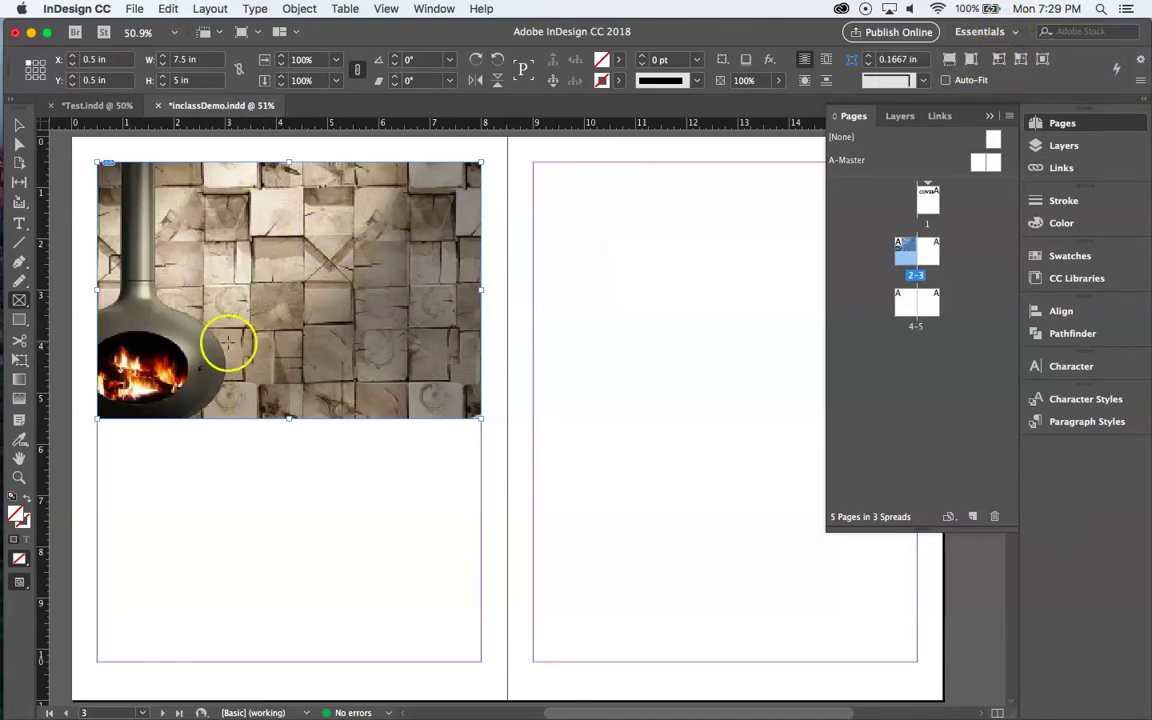
click(250, 247)
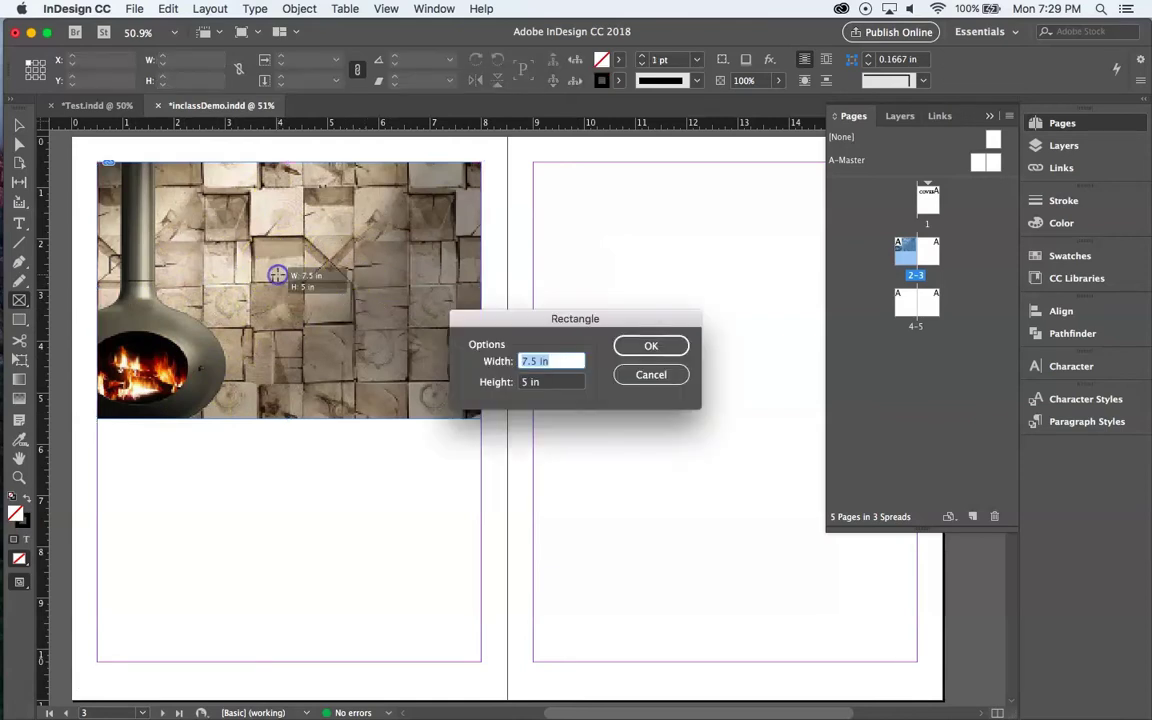
click(651, 345)
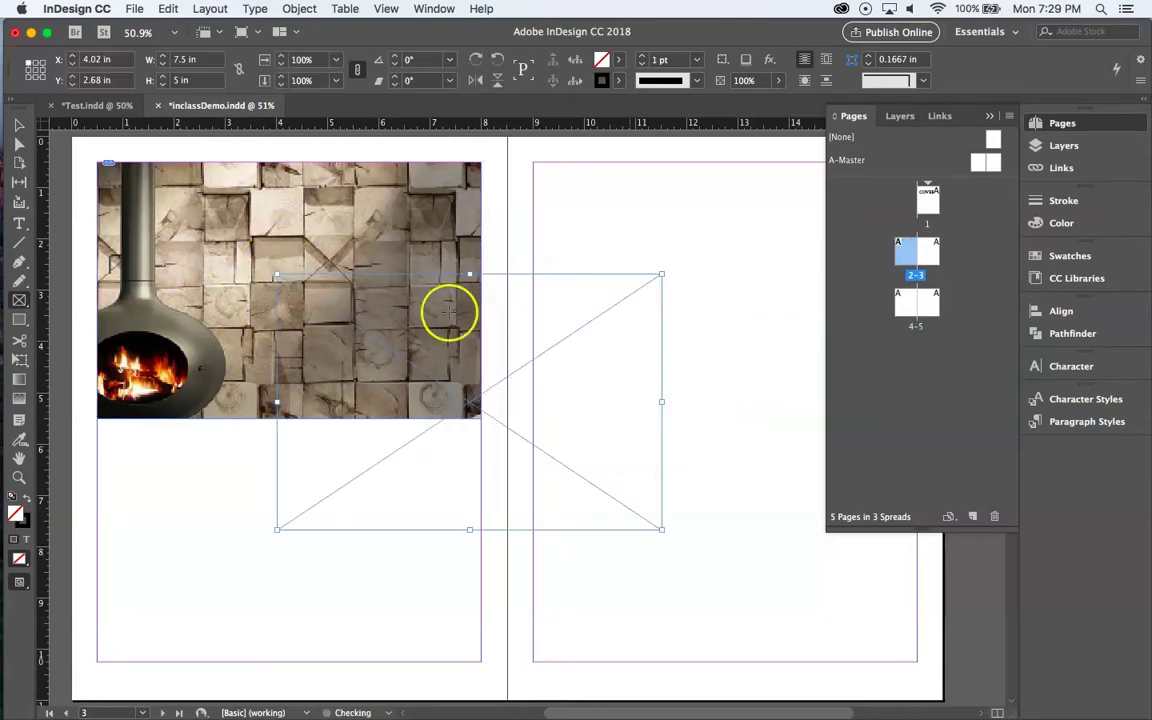
click(19, 127)
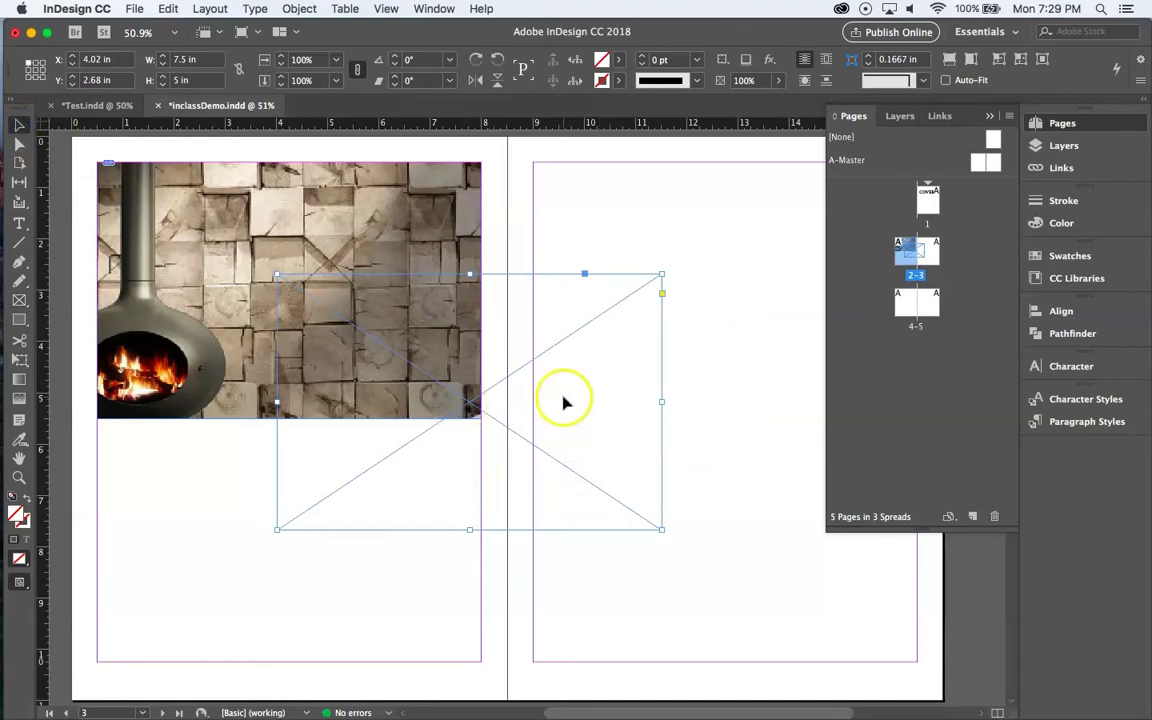
drag(469, 401, 289, 290)
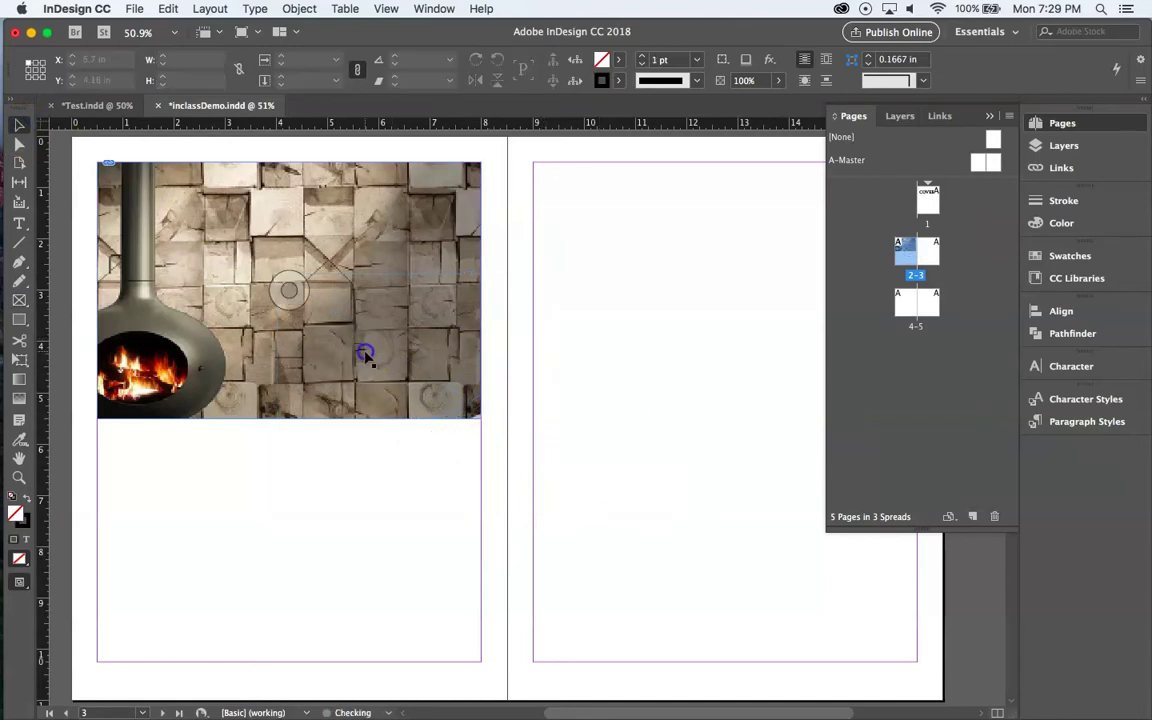
Select the picture inside the page 2 frame by its content grabber and apply Fill frame proportionally.
click(20, 125)
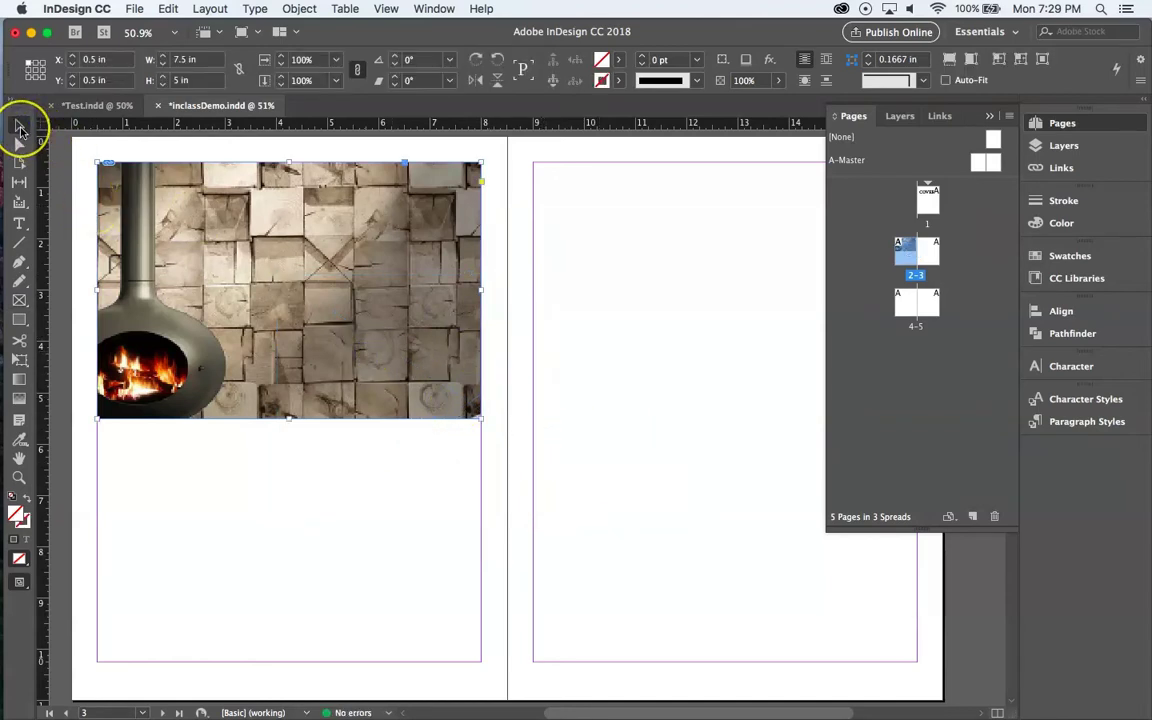
click(289, 290)
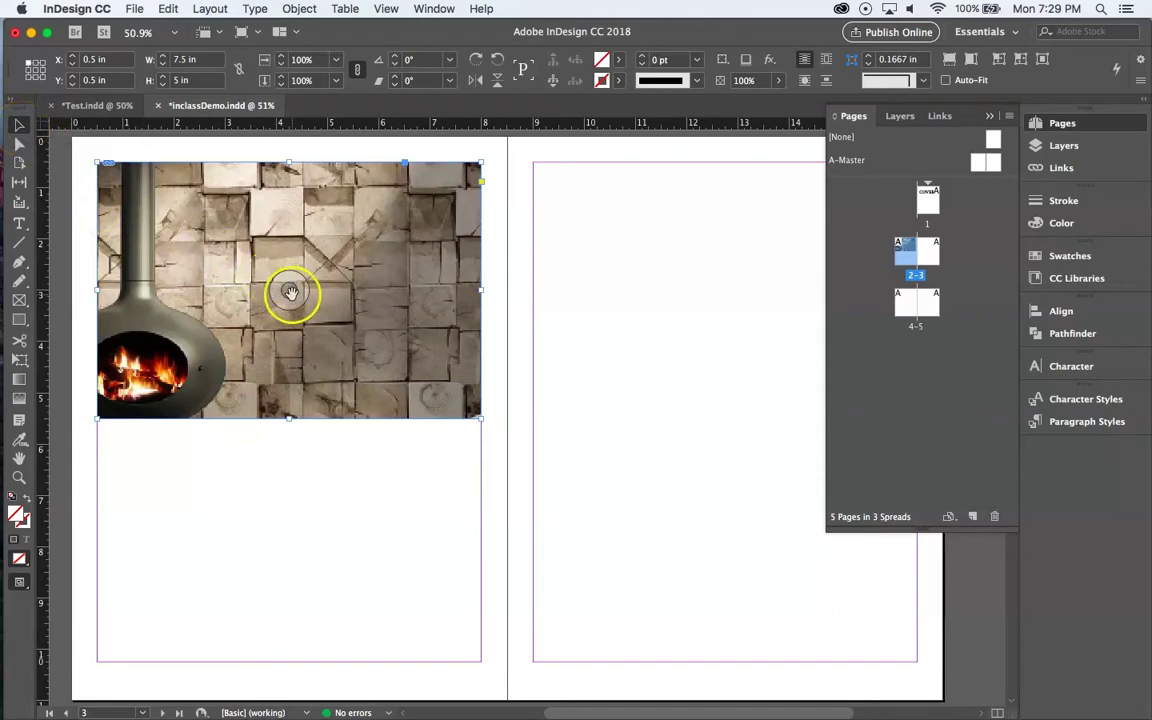
click(289, 290)
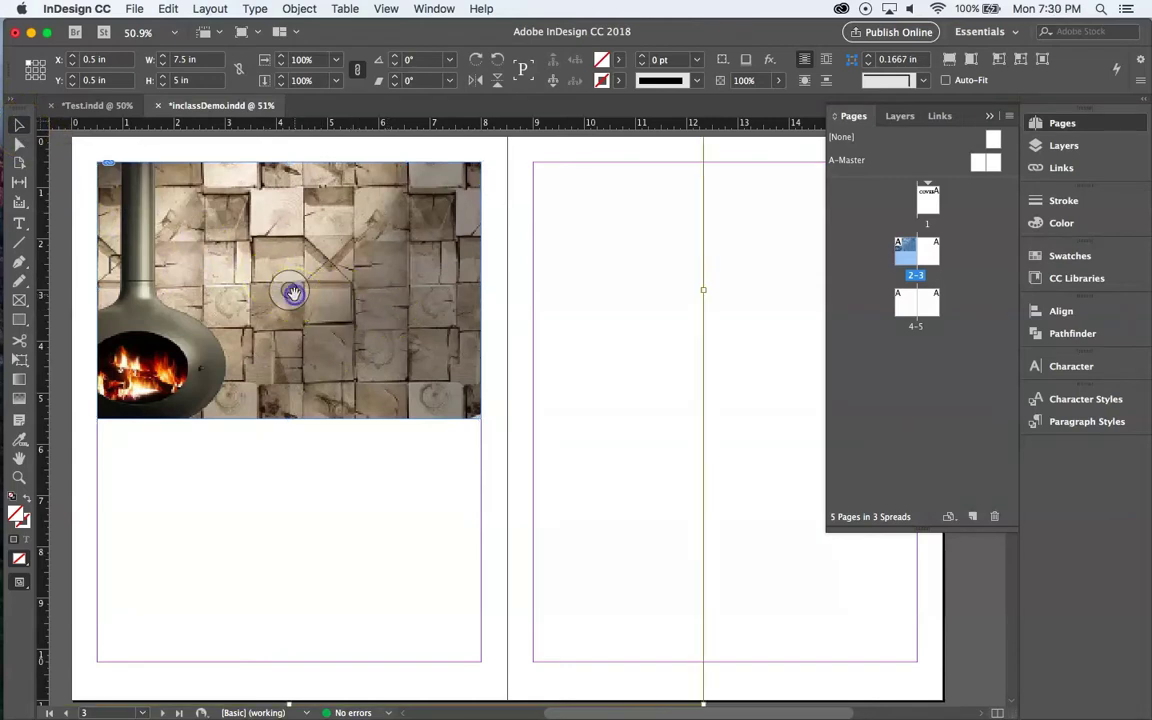
click(290, 291)
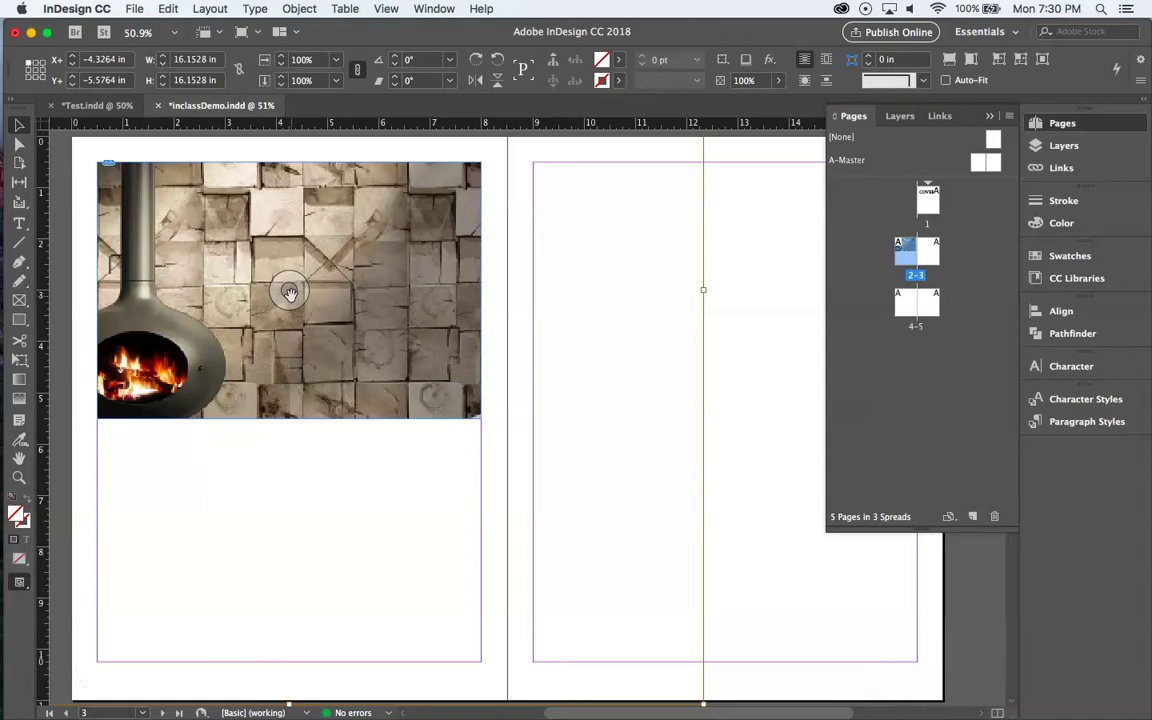
drag(289, 292, 290, 295)
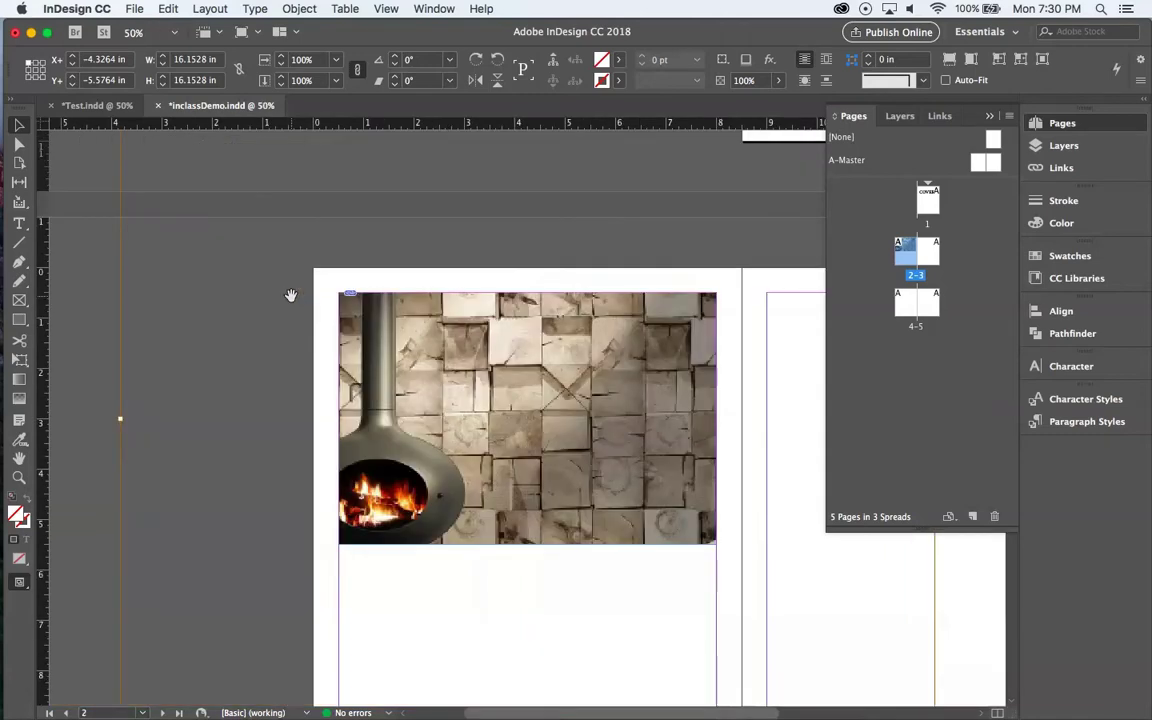
key(super+minus)
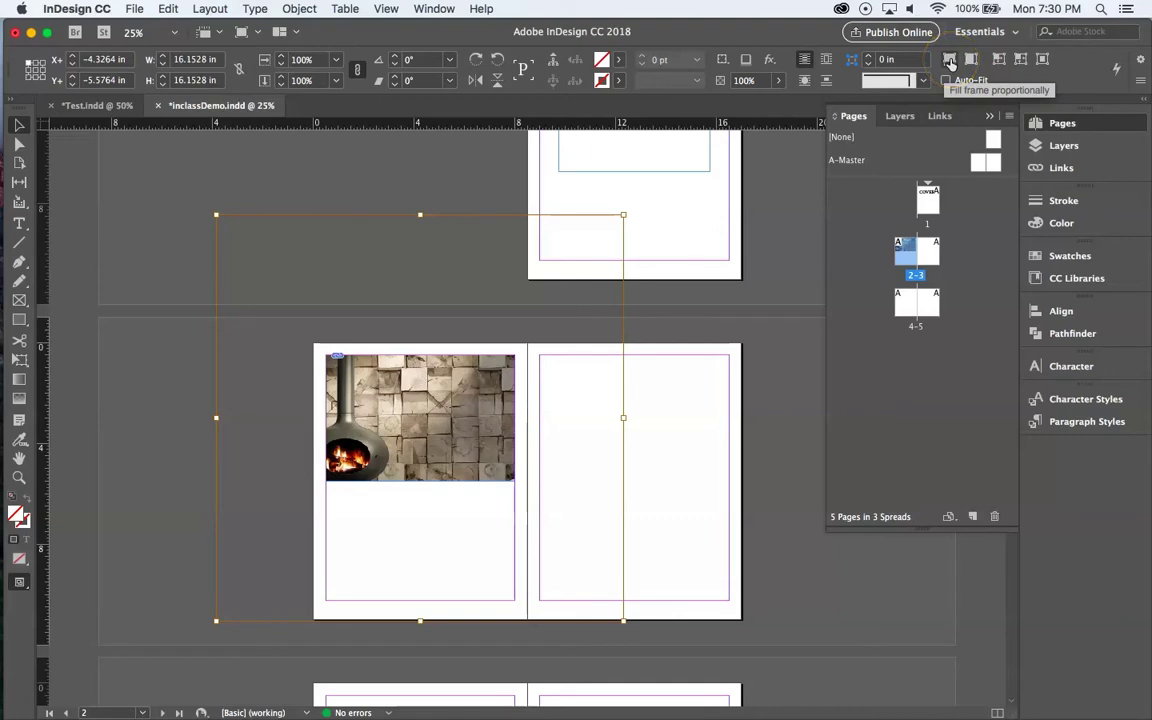
click(948, 62)
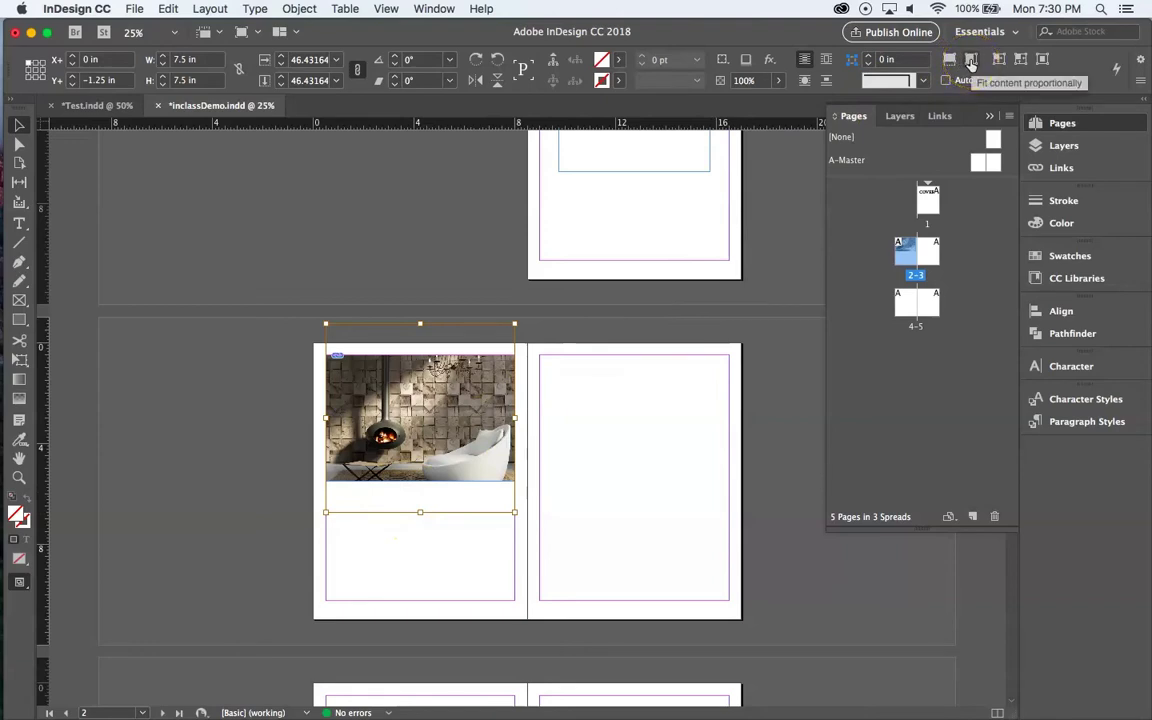
Compare Fit content proportionally with Fill frame proportionally on the page 2 picture, ending with Fit content proportionally.
click(971, 61)
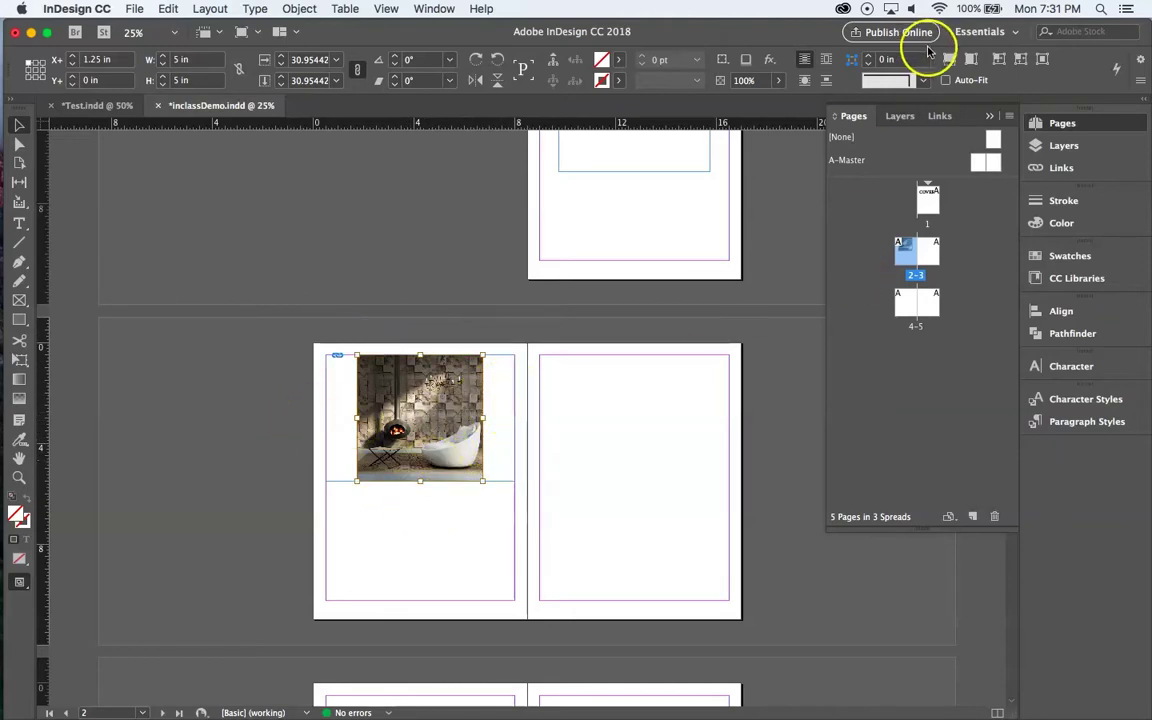
click(949, 59)
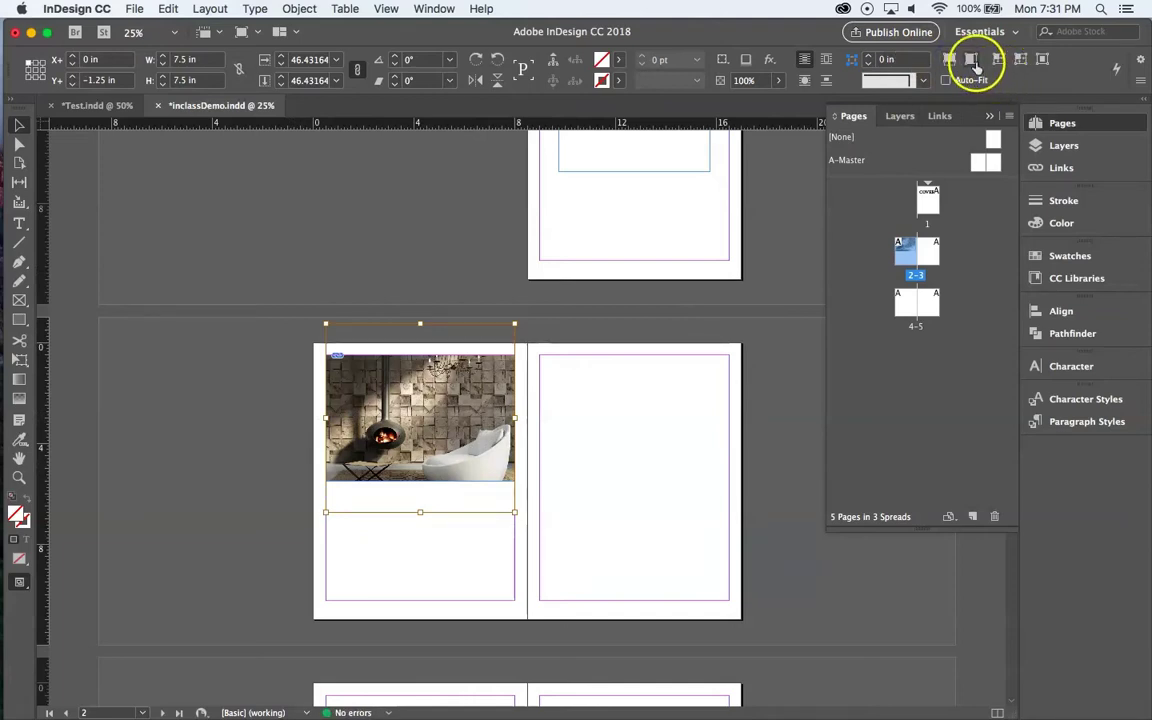
click(971, 59)
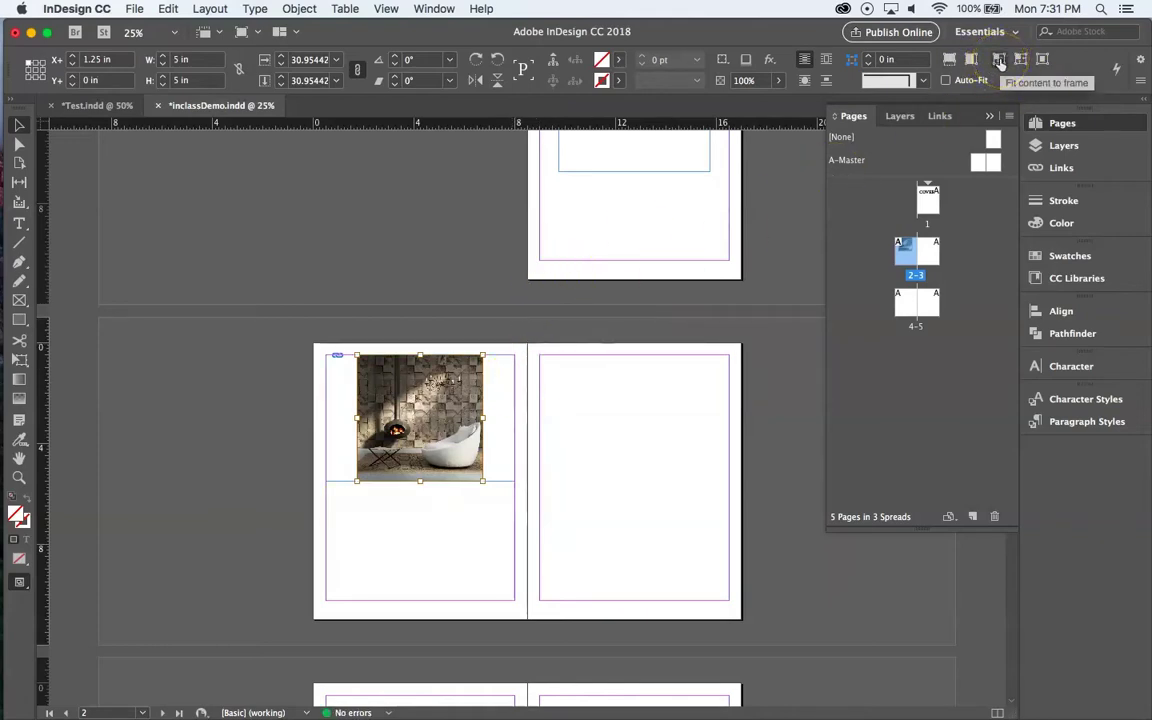
click(999, 62)
click(1020, 62)
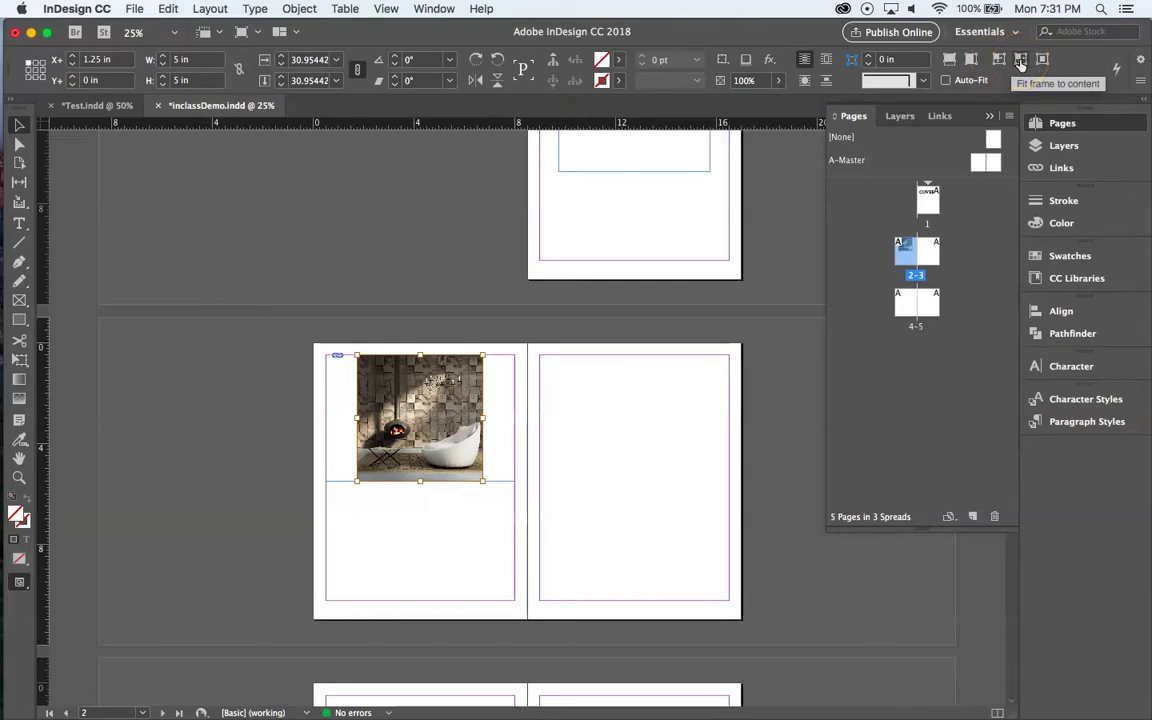
click(999, 62)
click(1020, 60)
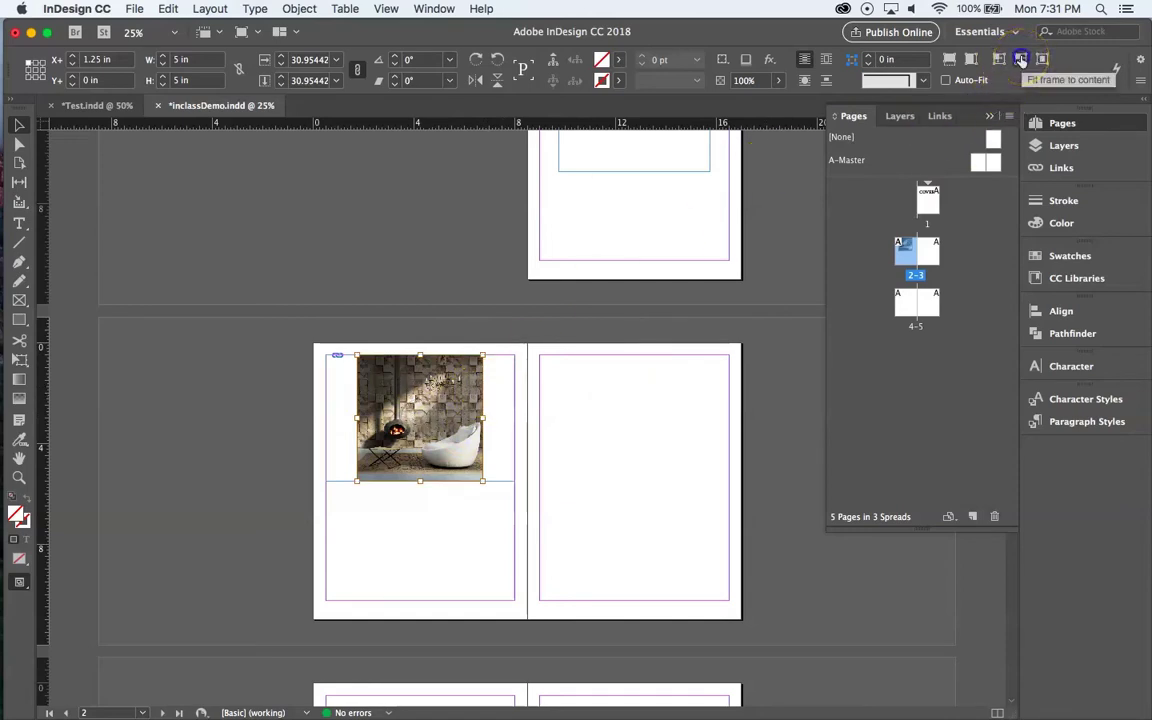
Try fitting the frame to its content and moving it to page 2's top-left margin corner, and undo back to the proportionally filled frame.
click(1020, 59)
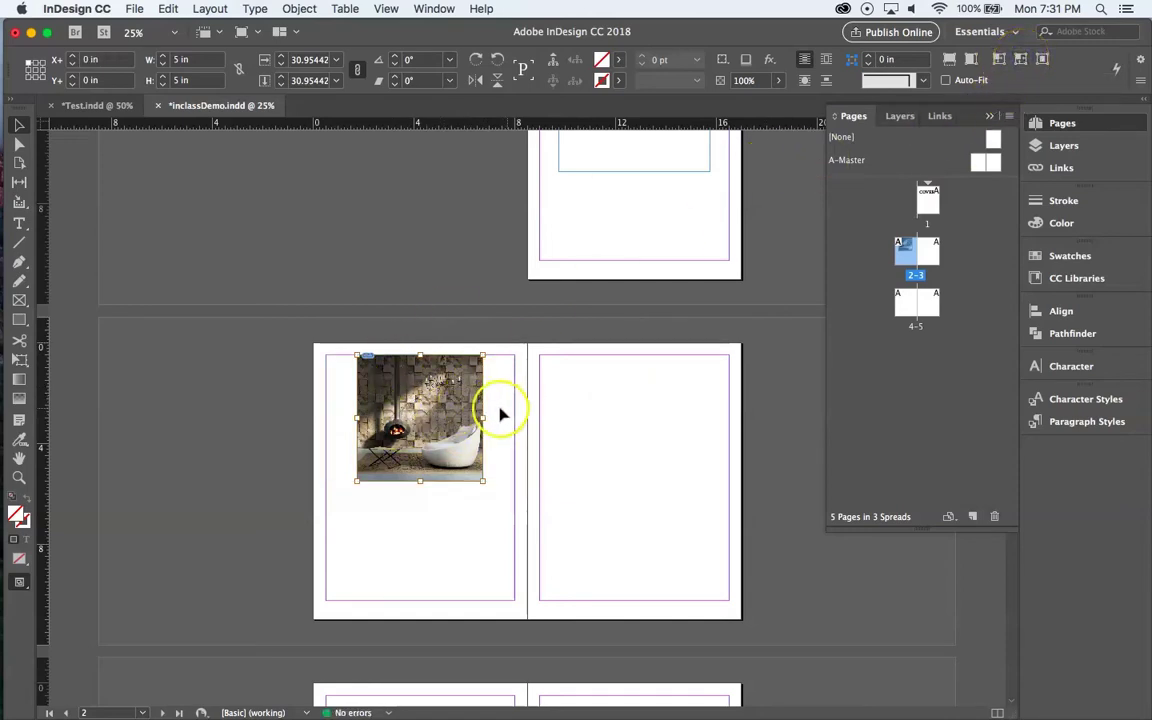
click(470, 386)
mouse_move(470, 386)
mouse_down()
mouse_move(424, 390)
mouse_move(446, 392)
mouse_up()
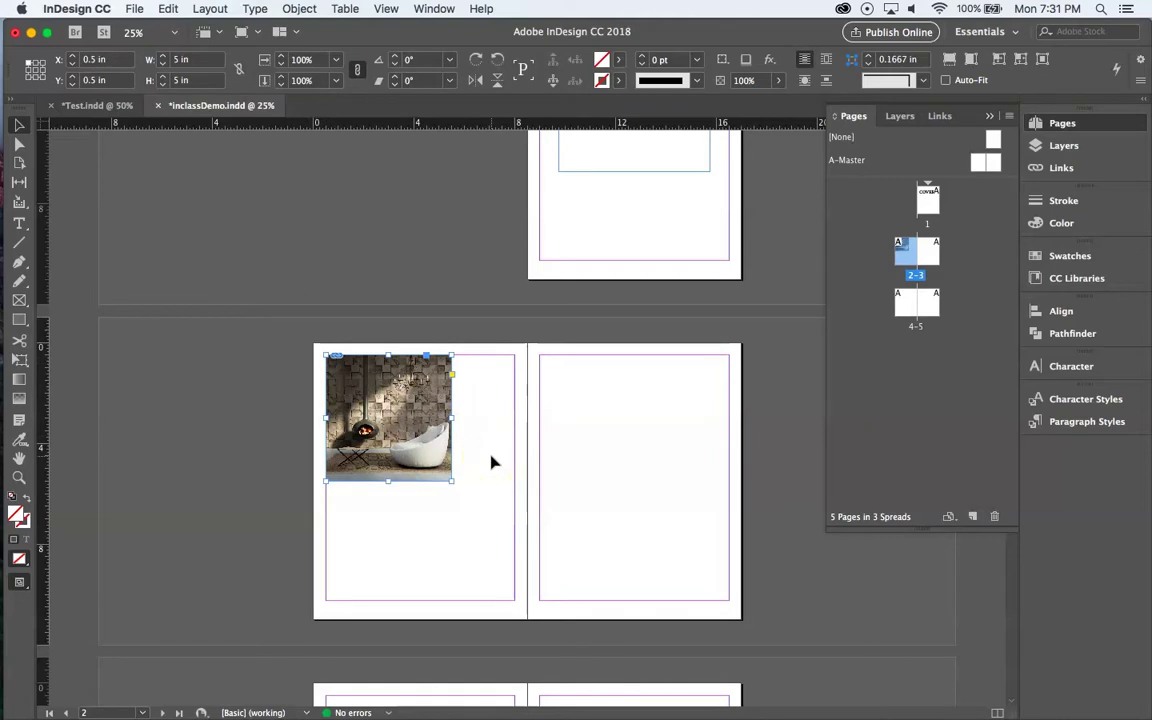
key(shift+Right)
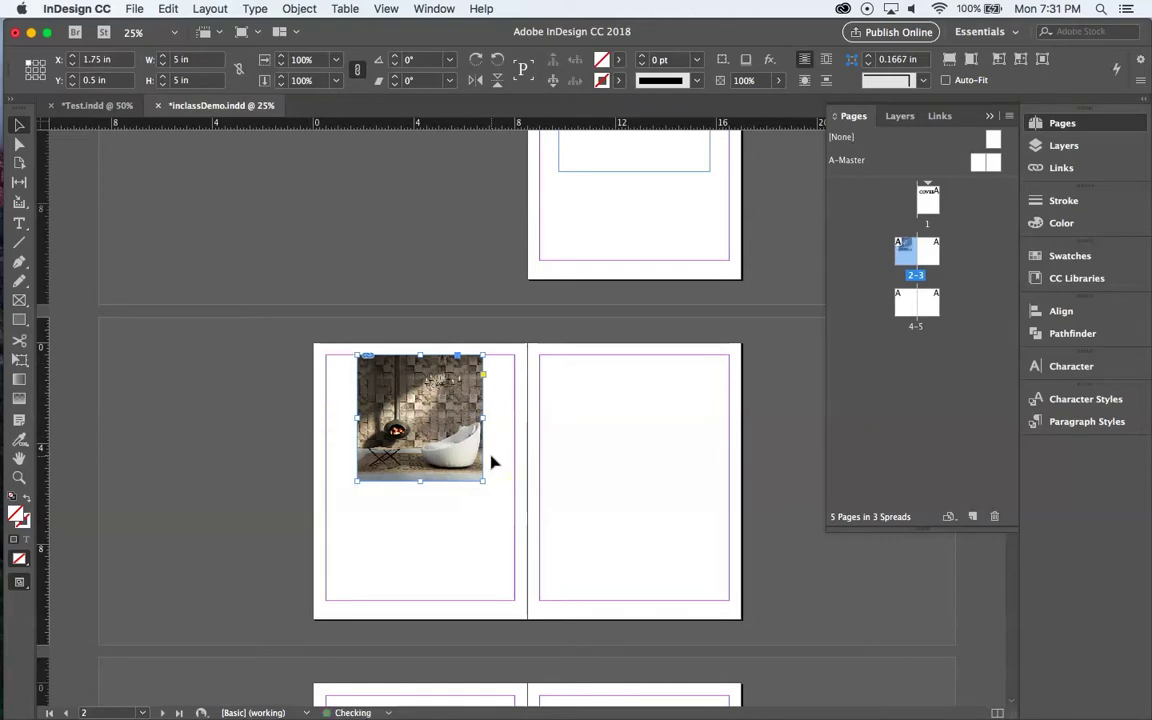
key(super+z)
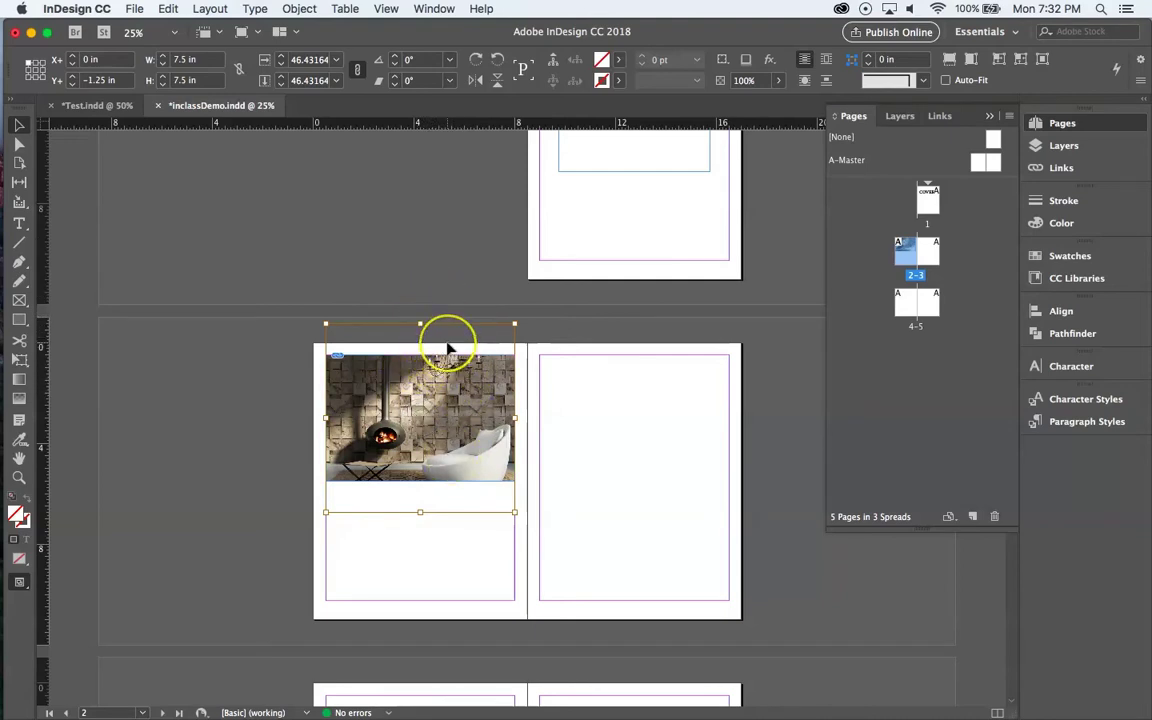
Shift the picture inside its page 2 frame until it sits about 0.64 in across and -0.34 in down from the frame's corner.
drag(450, 332, 402, 485)
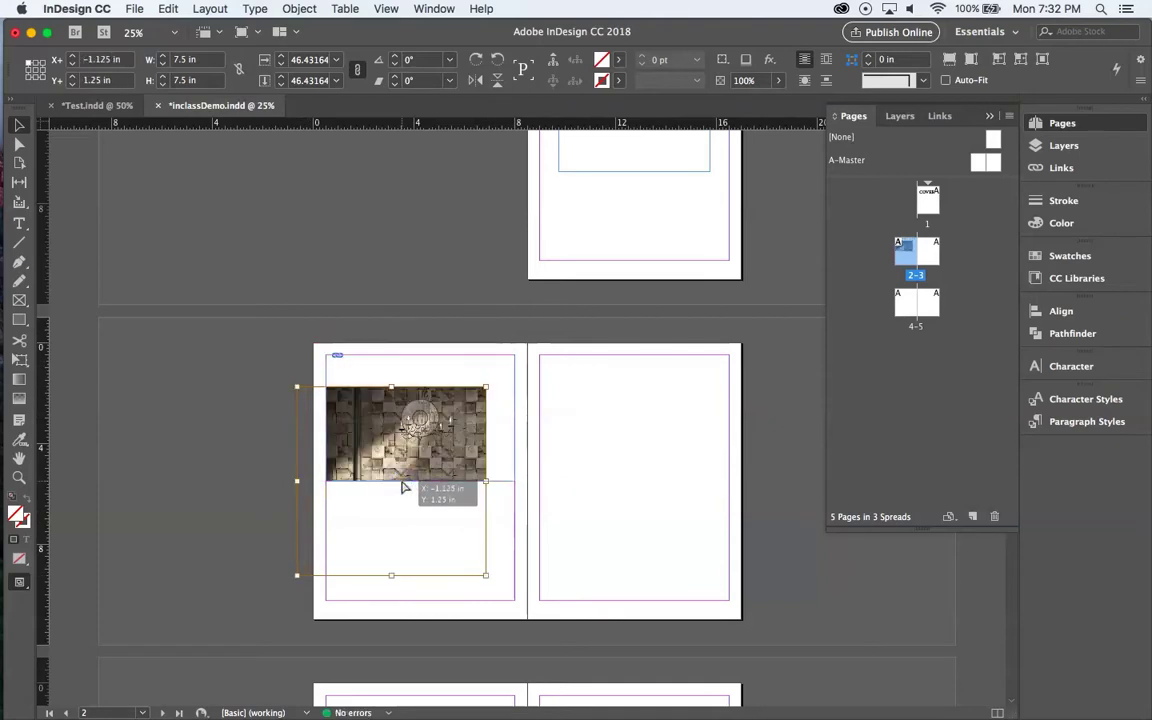
key(super+equal)
mouse_move(442, 450)
mouse_down()
mouse_move(458, 193)
mouse_move(400, 181)
mouse_up()
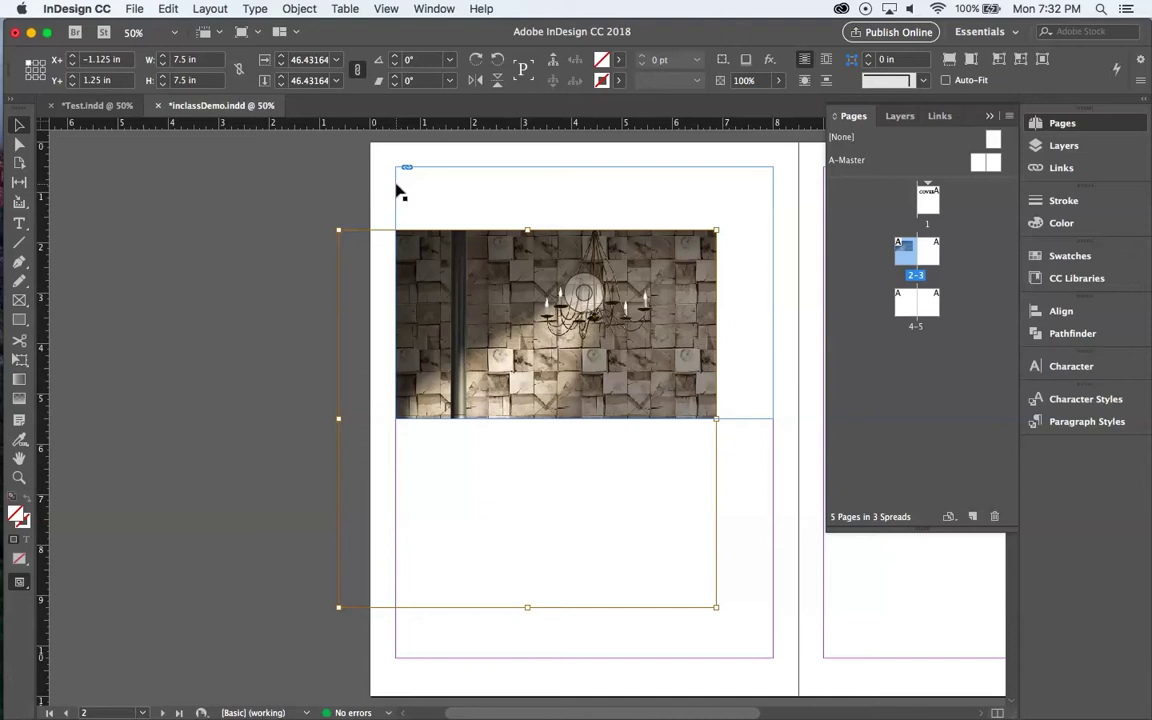
click(360, 411)
drag(496, 347, 586, 276)
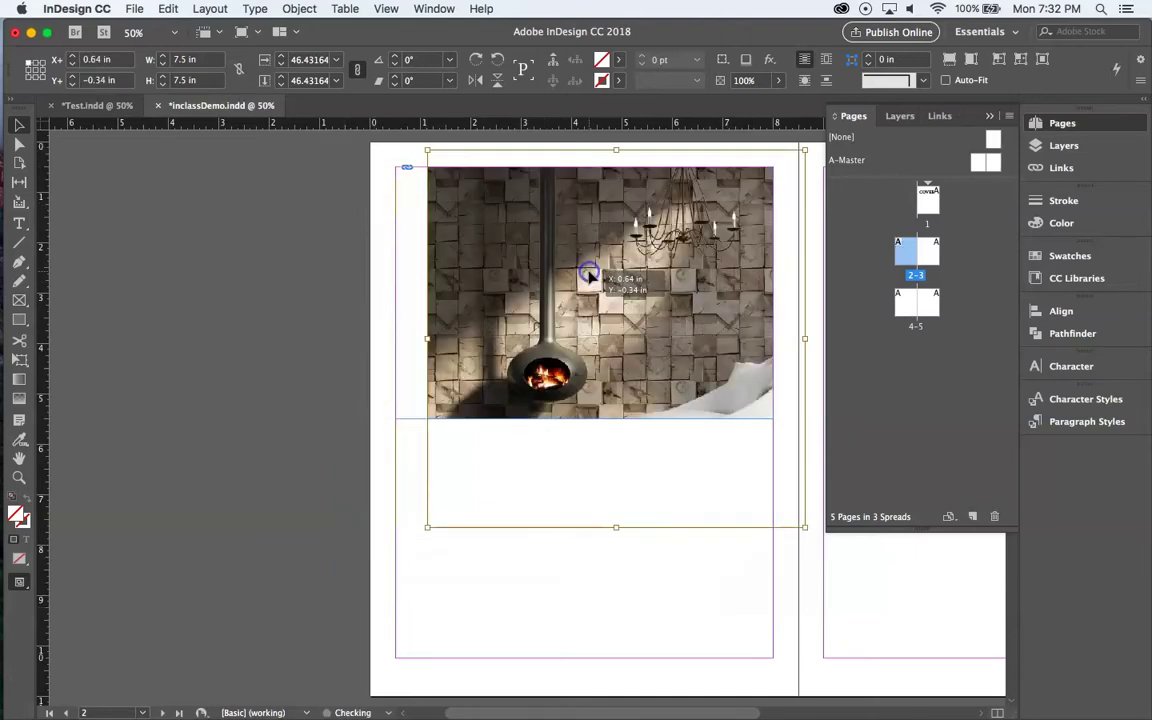
Select the page 2 frame itself and pull its left edge inward to a width of about 5.46 in.
click(390, 269)
click(396, 290)
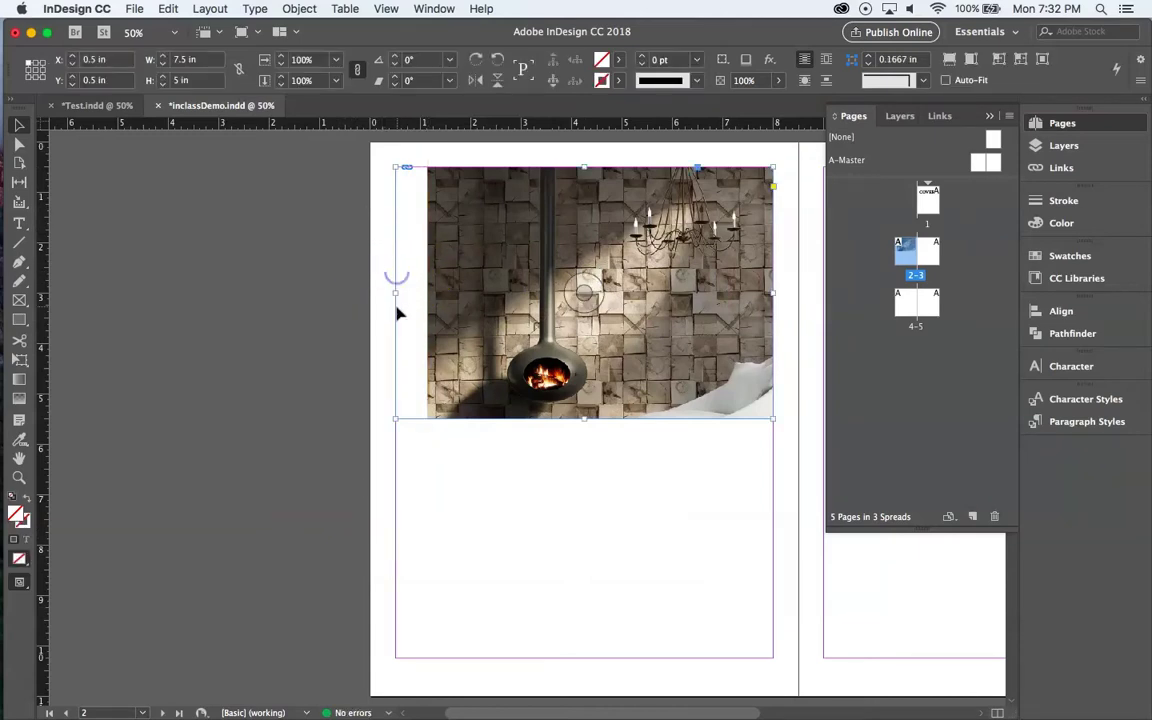
drag(395, 294, 497, 298)
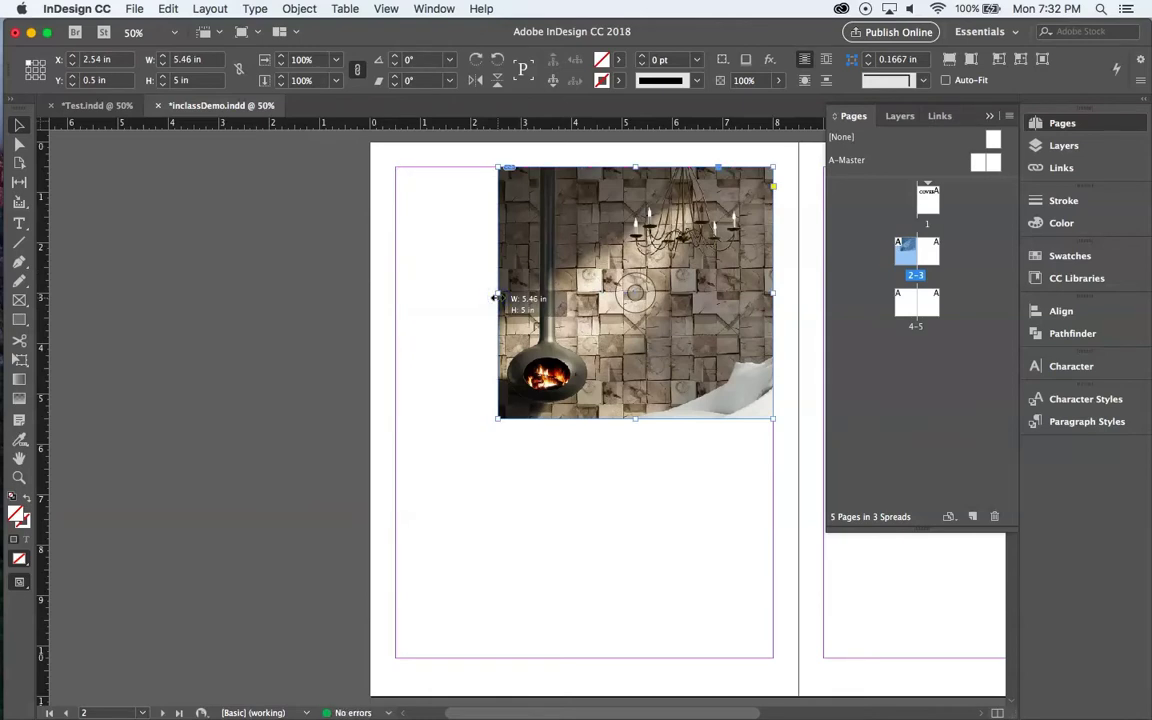
Undo the frame resize and the picture shifts inside the page 2 frame.
key(super+z)
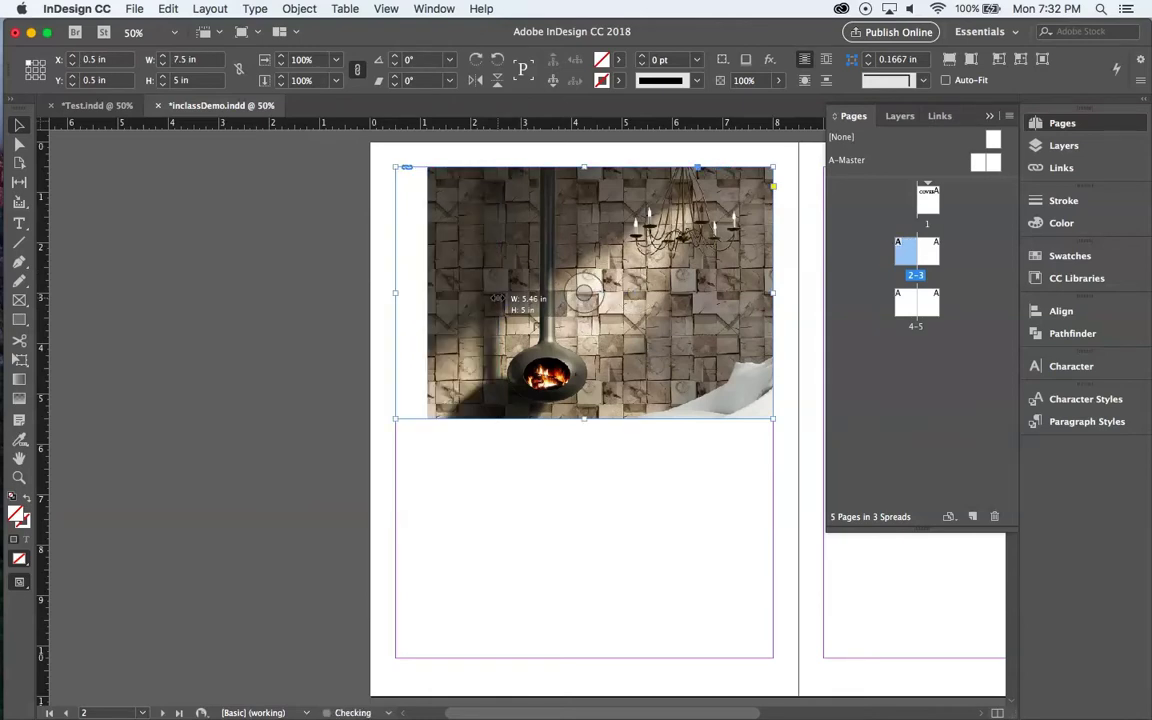
key(super+z)
key(super+z)
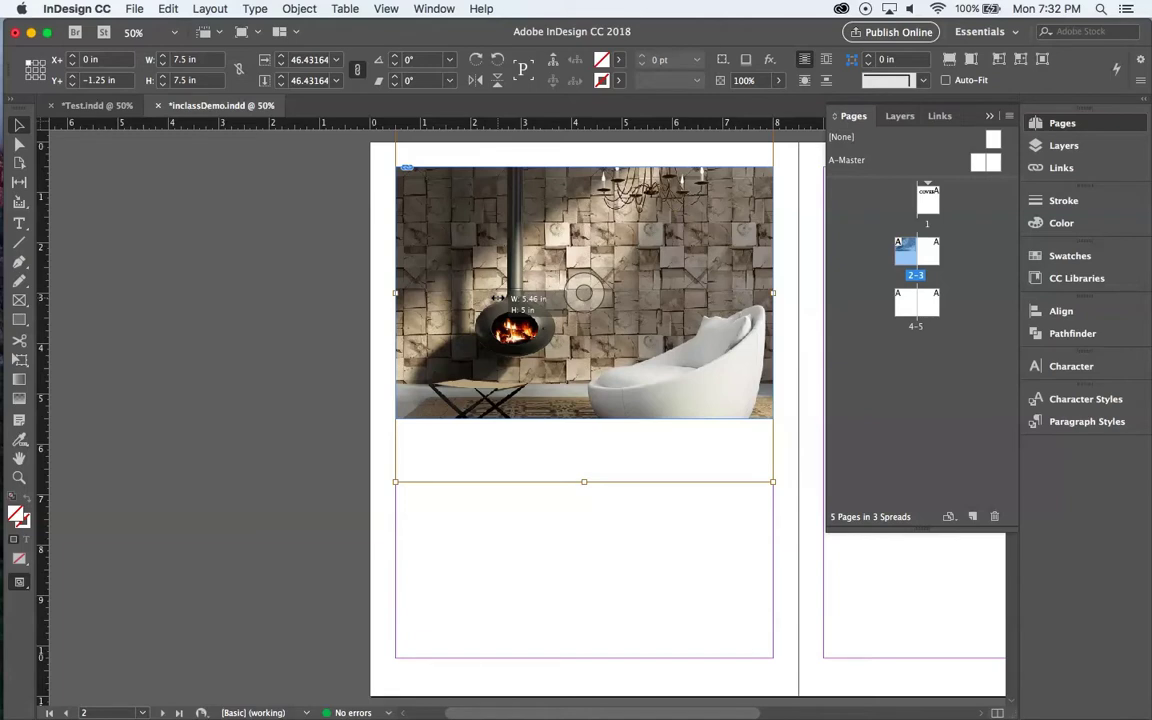
Delete the picture from the page 2 frame and remove the empty frame as well.
click(535, 312)
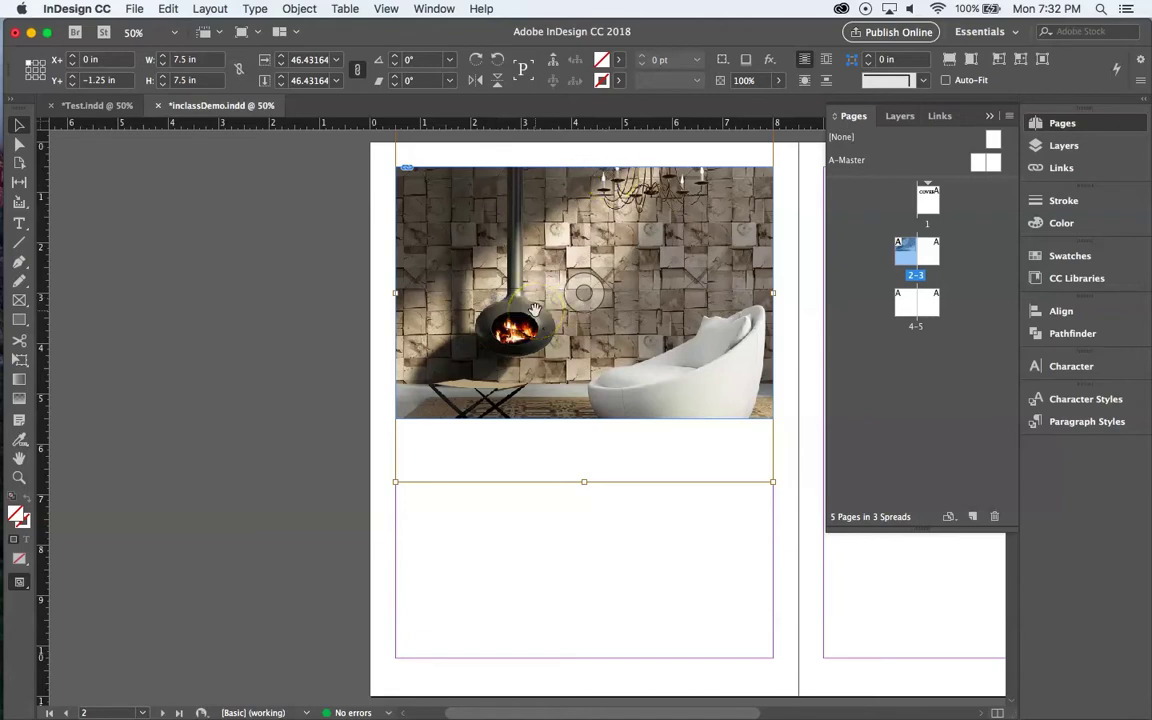
key(Delete)
click(19, 124)
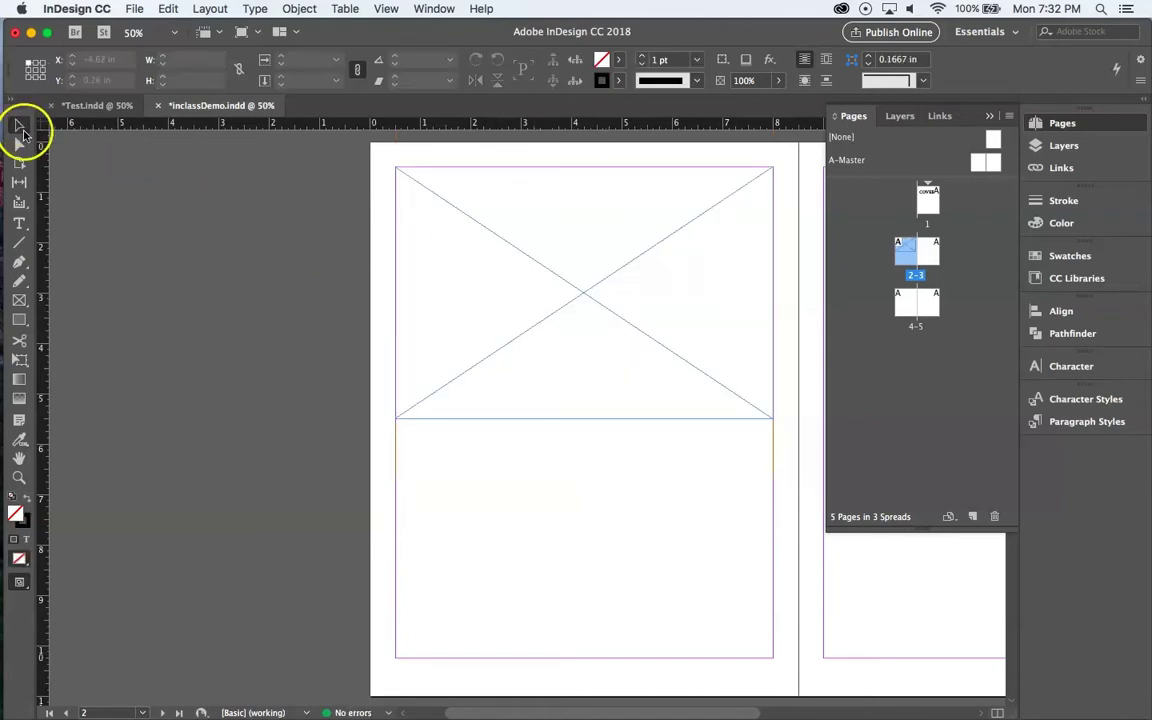
click(605, 256)
key(Delete)
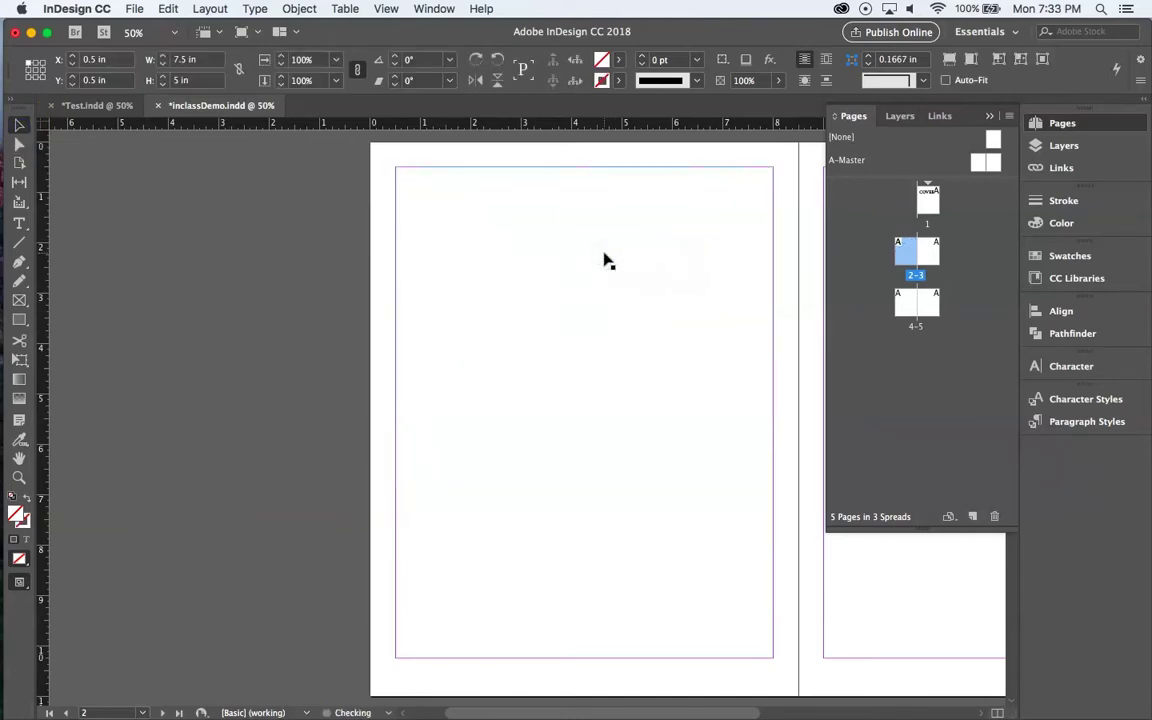
Draw a rectangle frame of about 7.5 × 6.46 in from page 2's top-left margin corner.
click(445, 300)
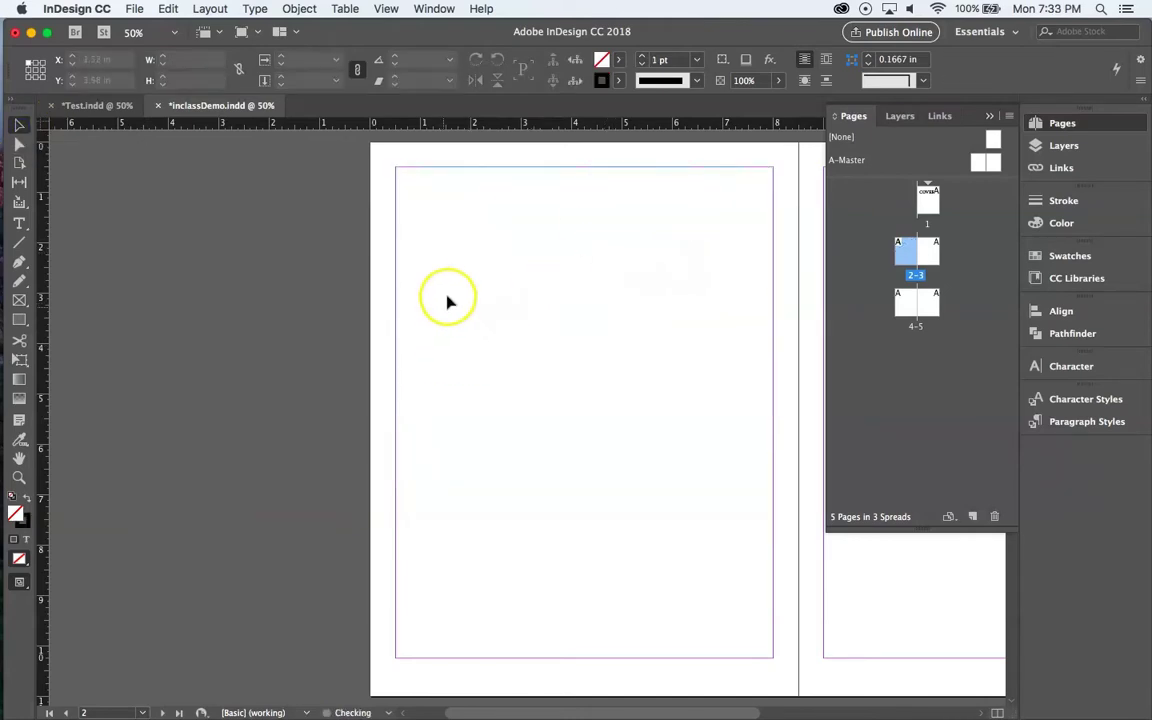
click(19, 301)
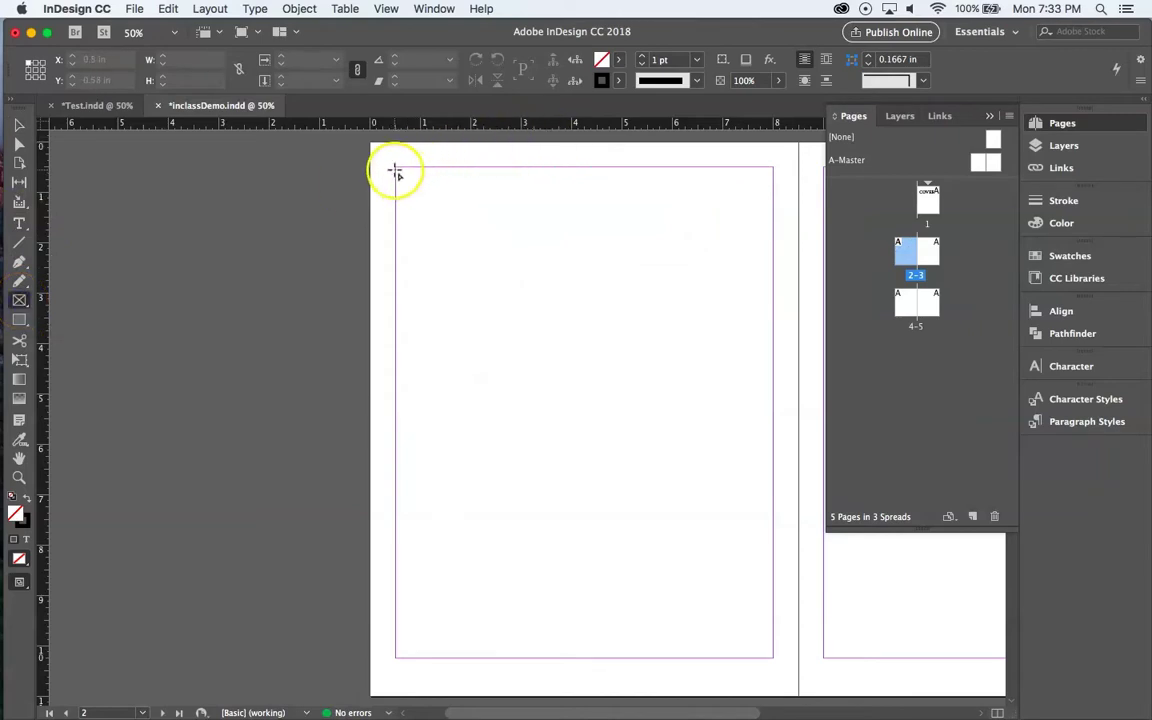
drag(396, 170, 775, 492)
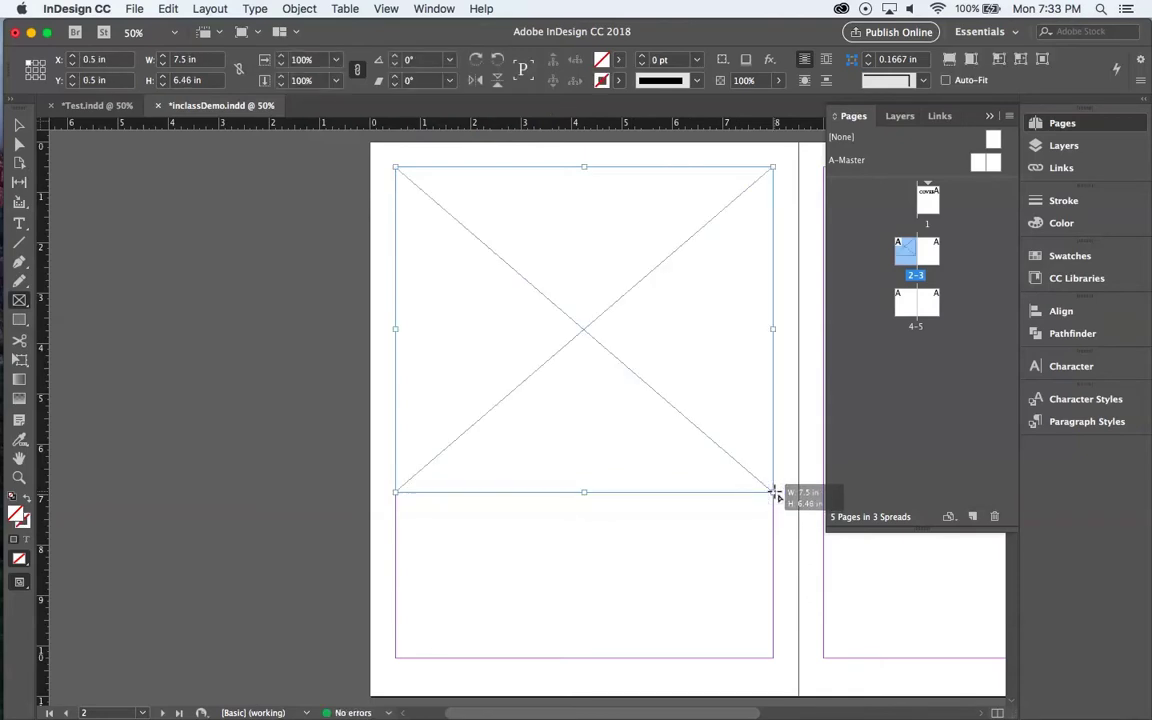
Place the 3D-Design JPEG from the Images folder in the new frame and apply Fill frame proportionally.
key(super+d)
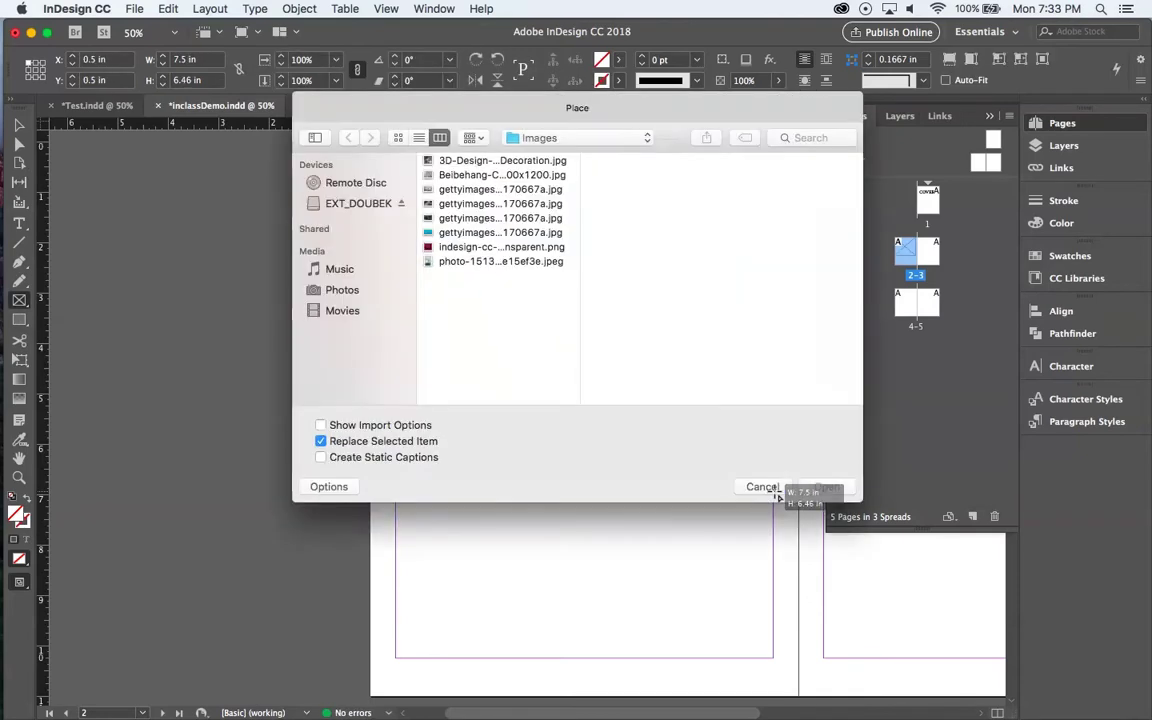
click(548, 162)
click(827, 486)
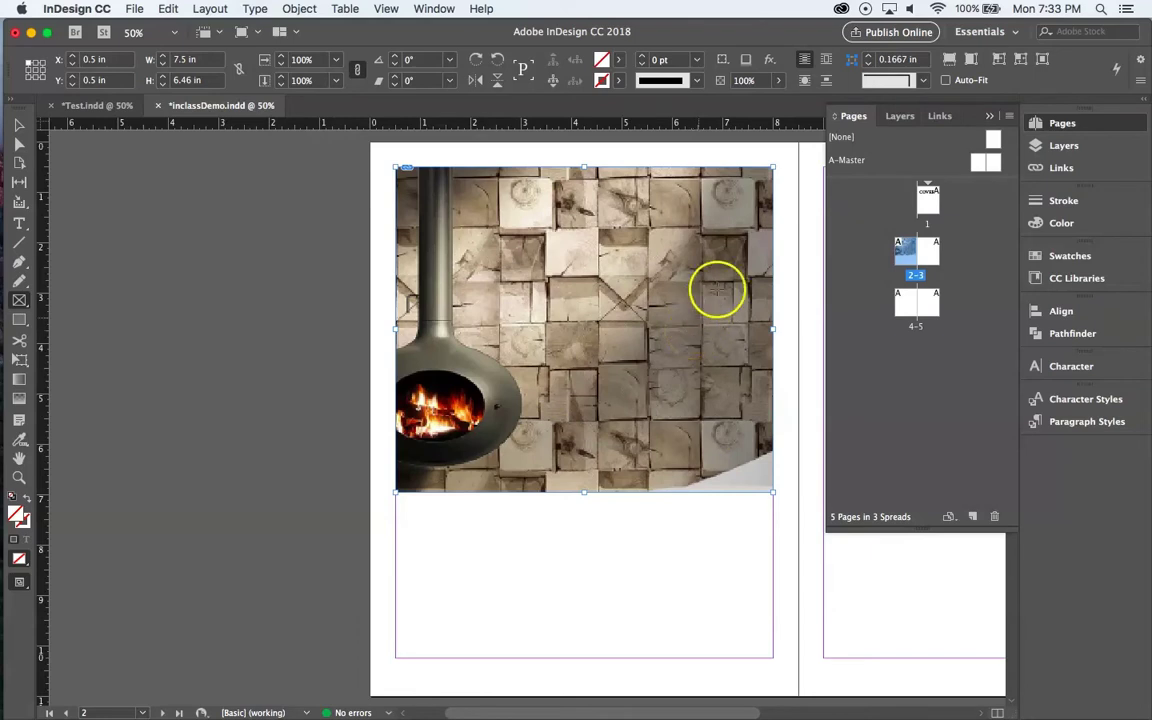
click(950, 61)
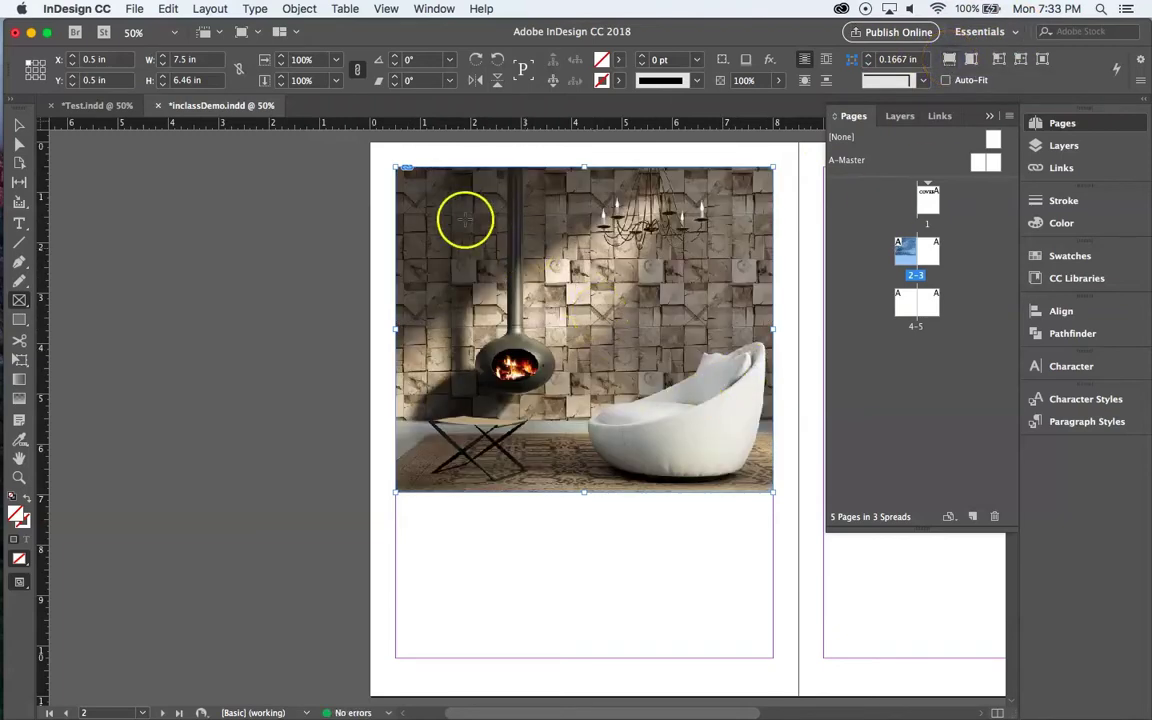
Shift the picture upward inside the page 2 frame to a vertical offset of about -0.875 in.
click(20, 128)
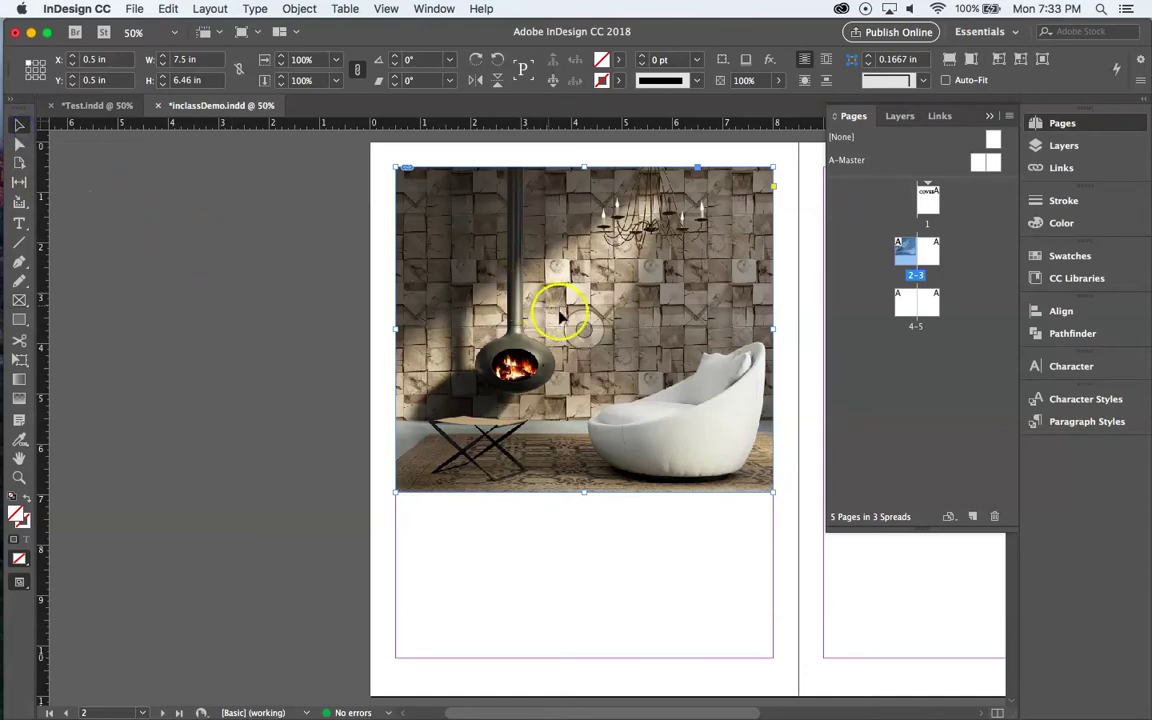
click(583, 329)
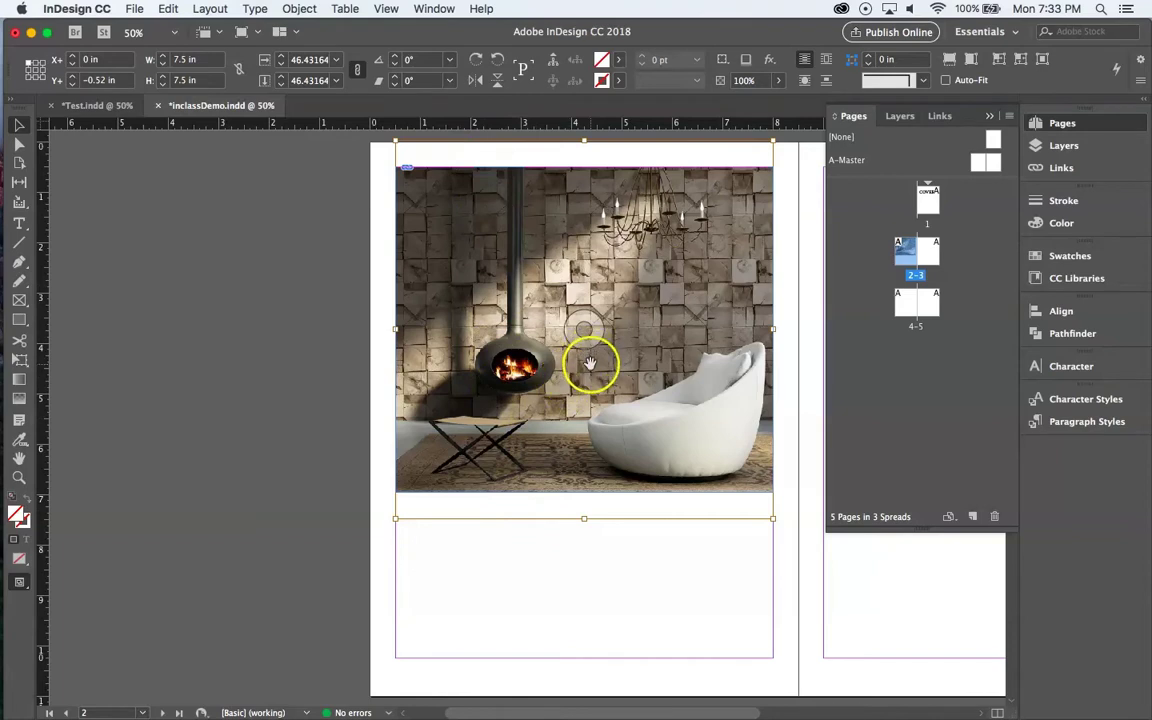
drag(583, 325, 585, 293)
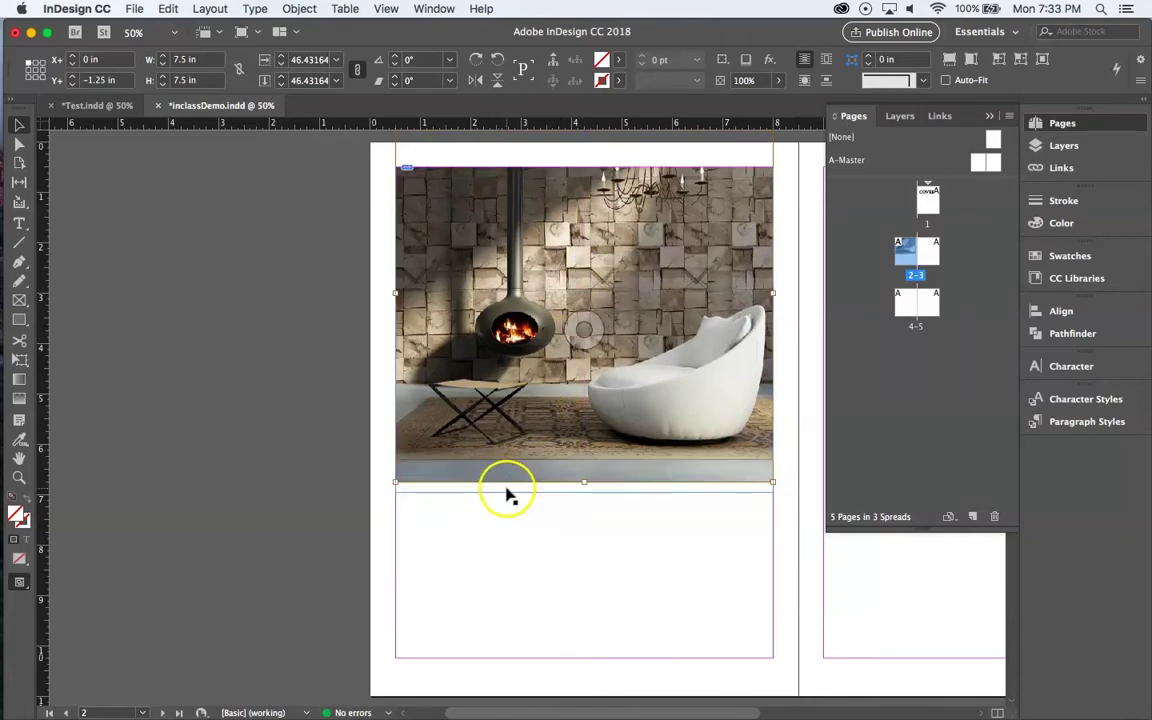
drag(541, 355, 545, 380)
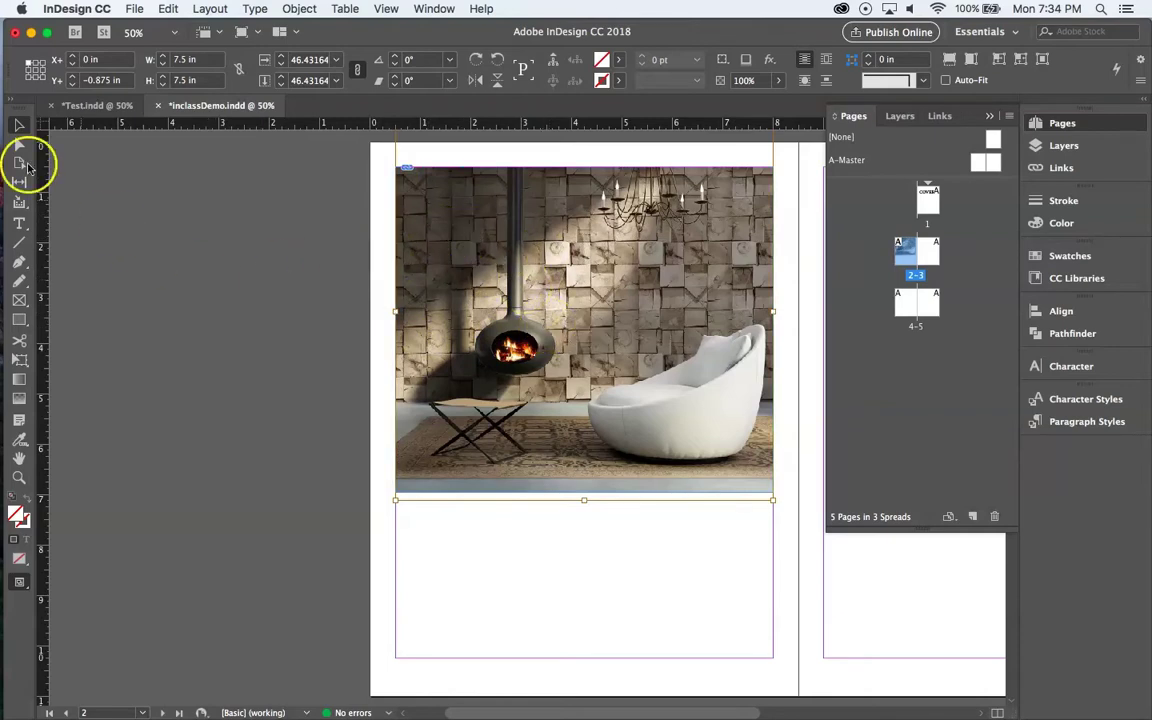
click(310, 286)
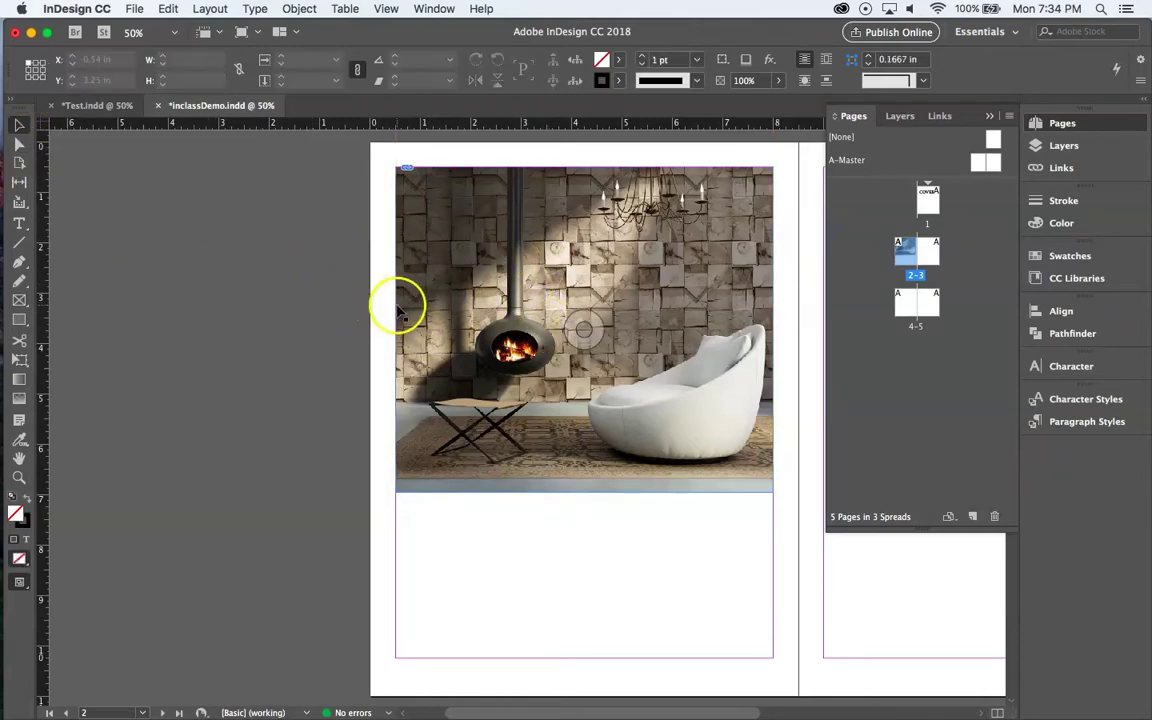
Try narrowing the picture frame from its left edge to about 5.92 in wide, and undo the resize.
click(394, 326)
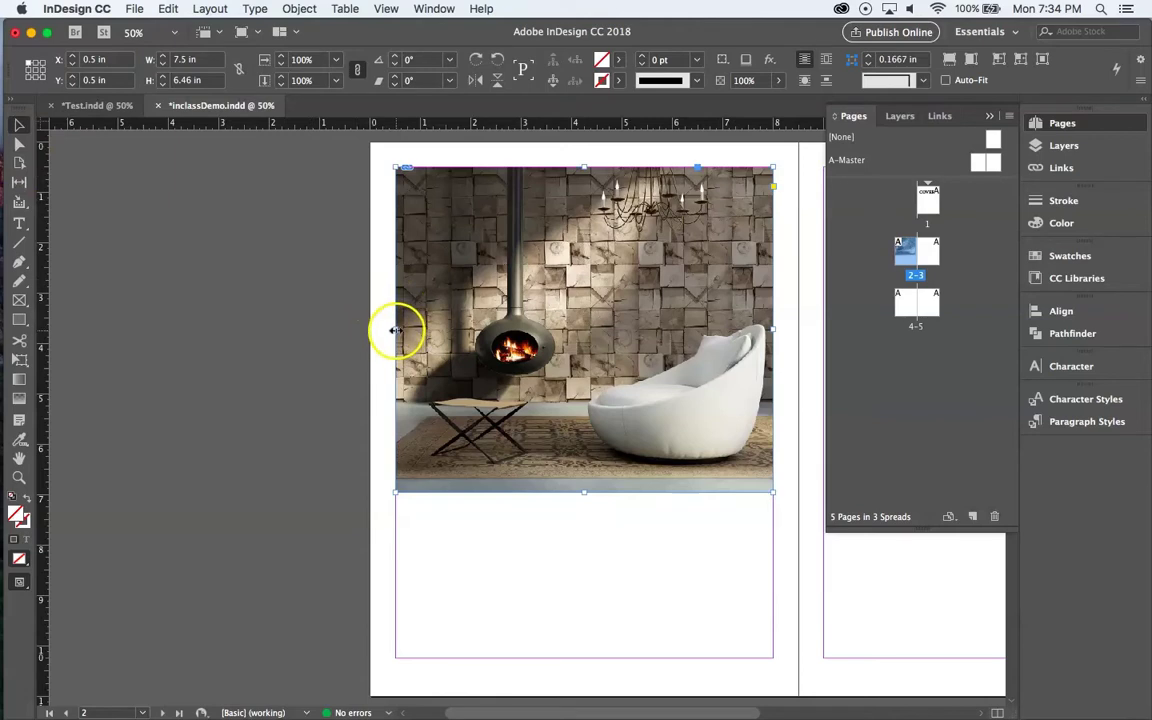
drag(396, 331, 472, 337)
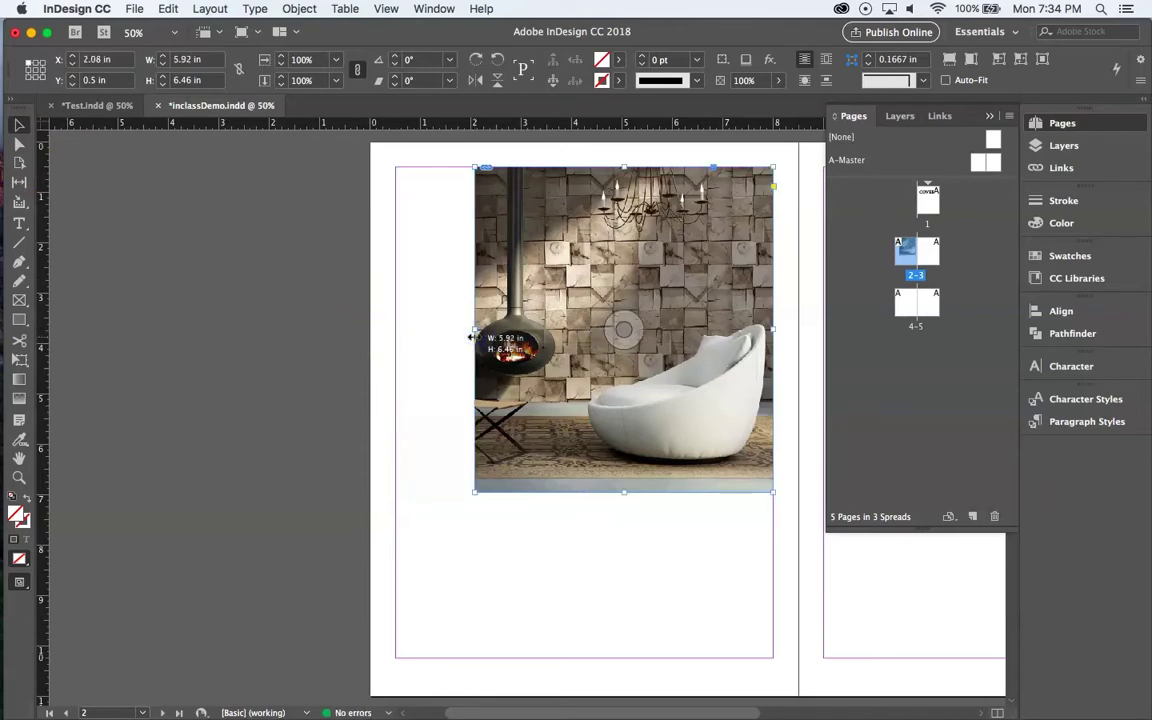
key(super+z)
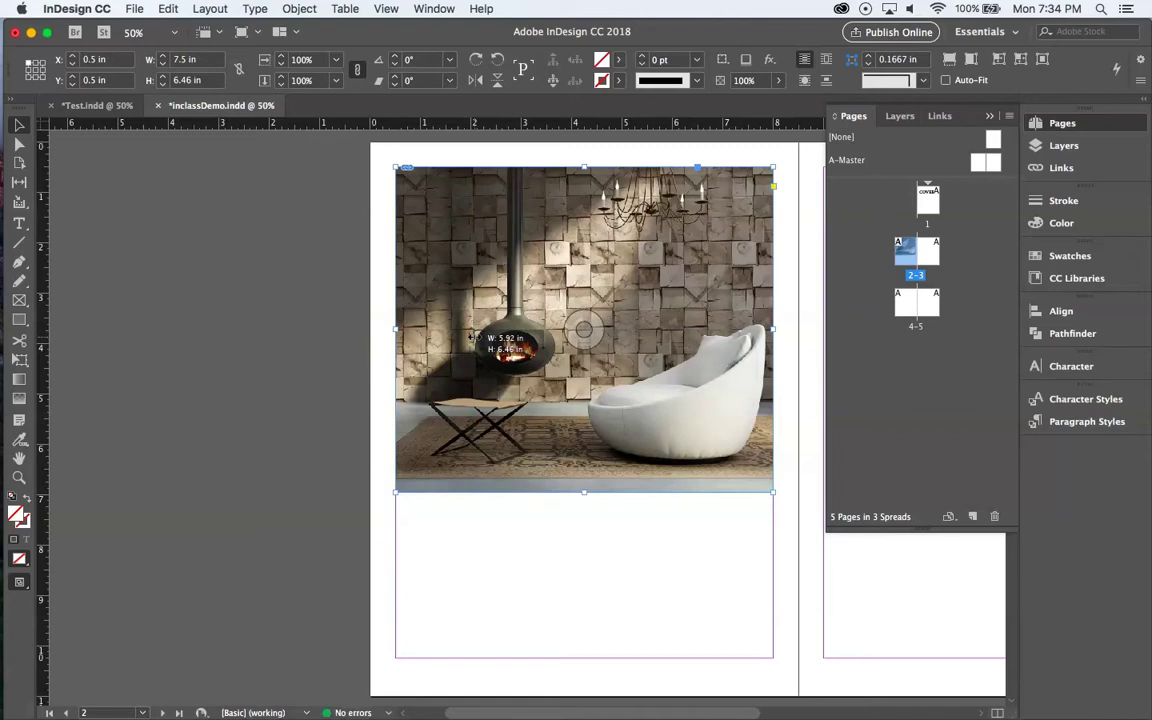
click(632, 546)
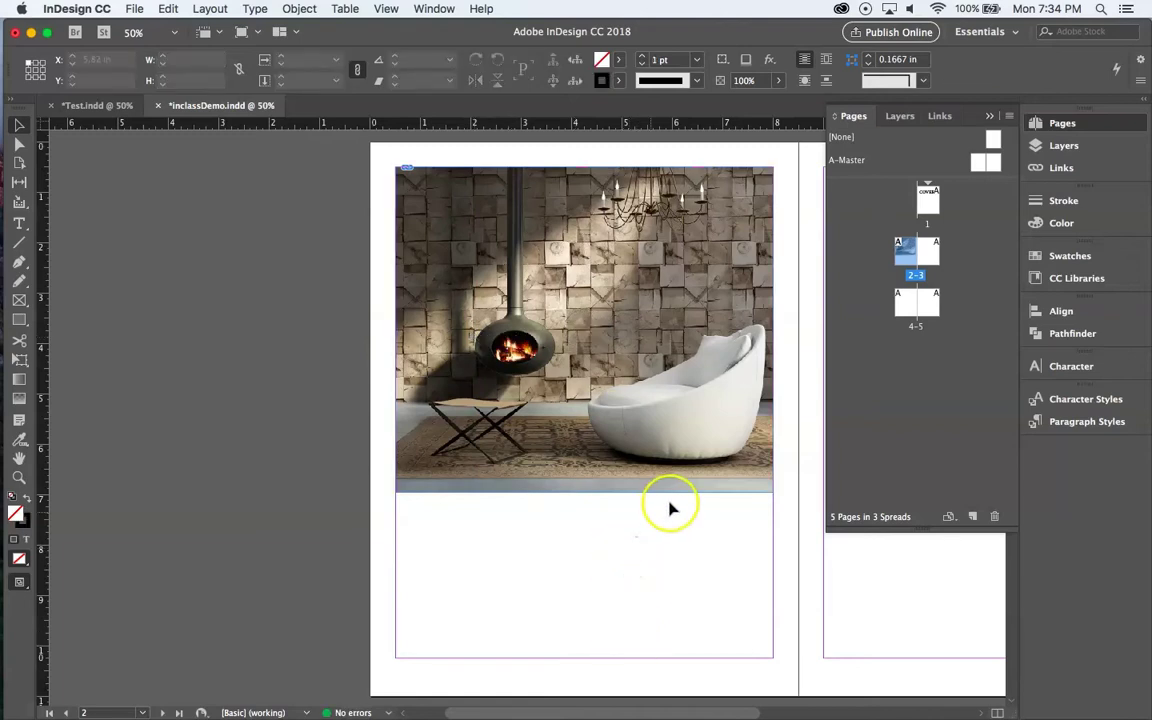
Draw a text frame of about 3.825 × 2.36 in on page 3, enter NICE and set the text to 72 pt.
drag(535, 517, 293, 507)
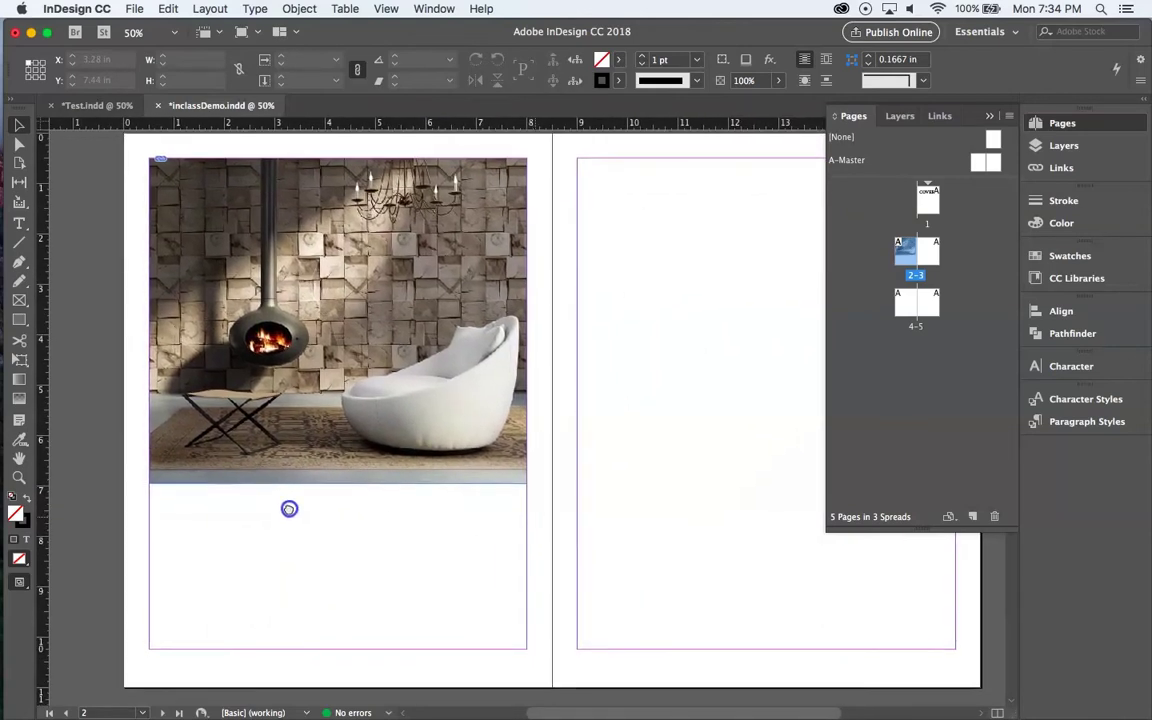
click(19, 223)
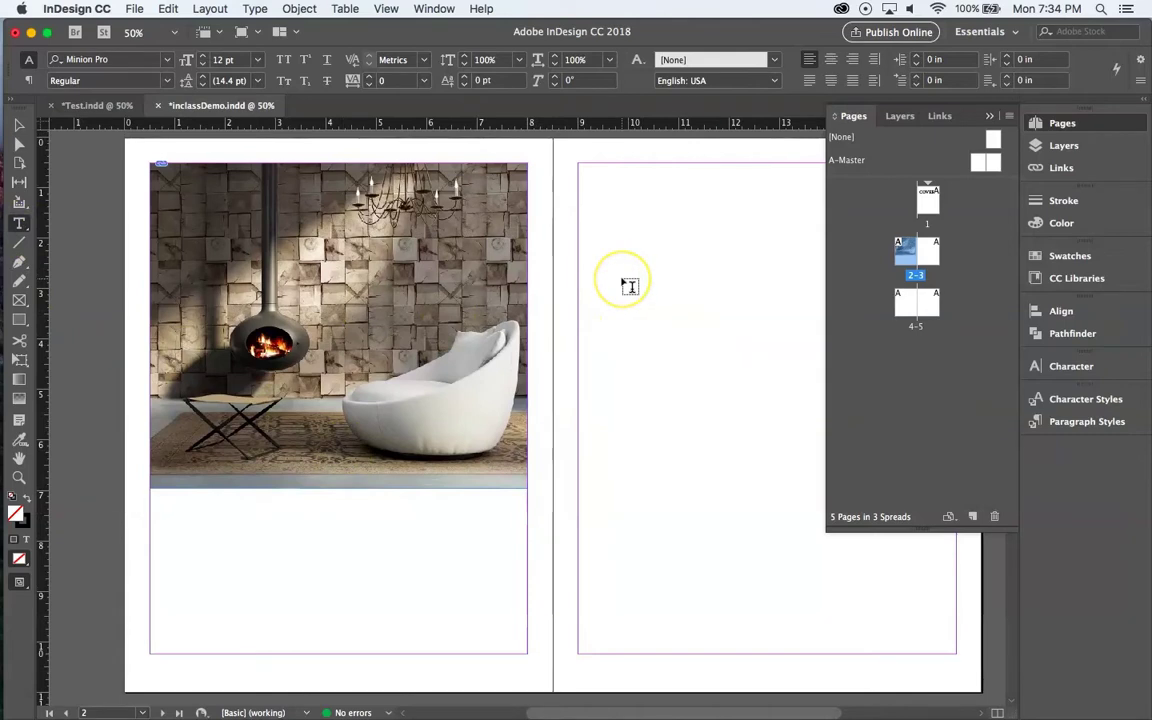
drag(622, 279, 815, 397)
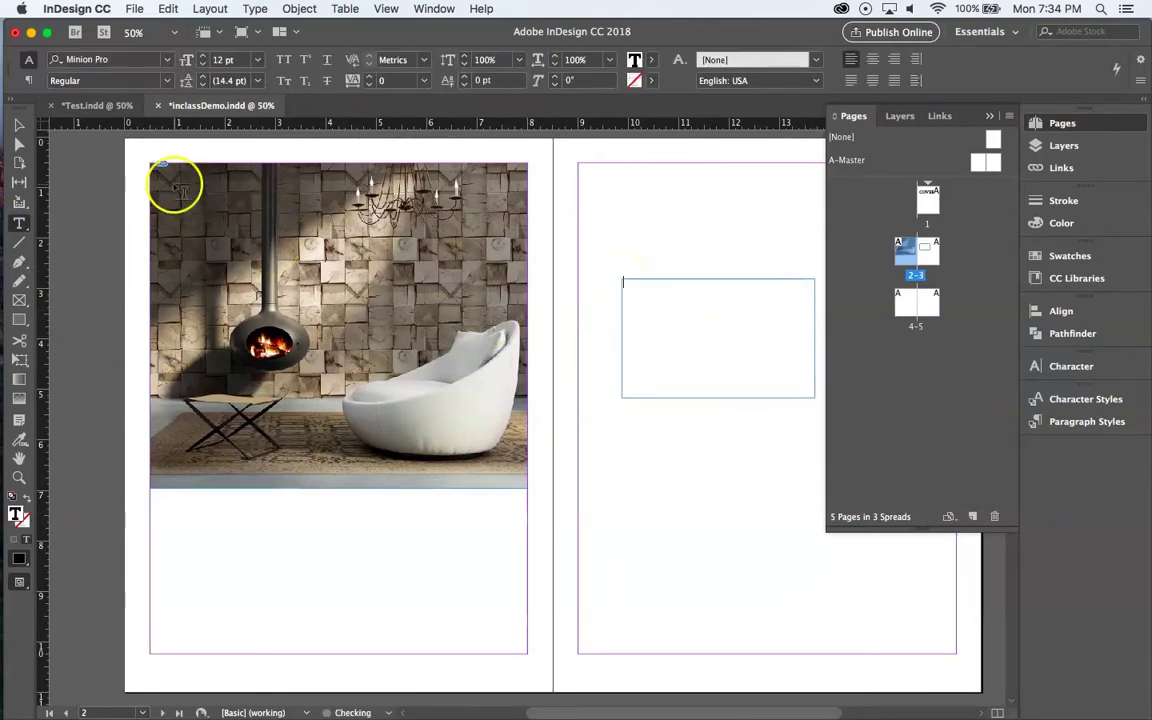
click(645, 307)
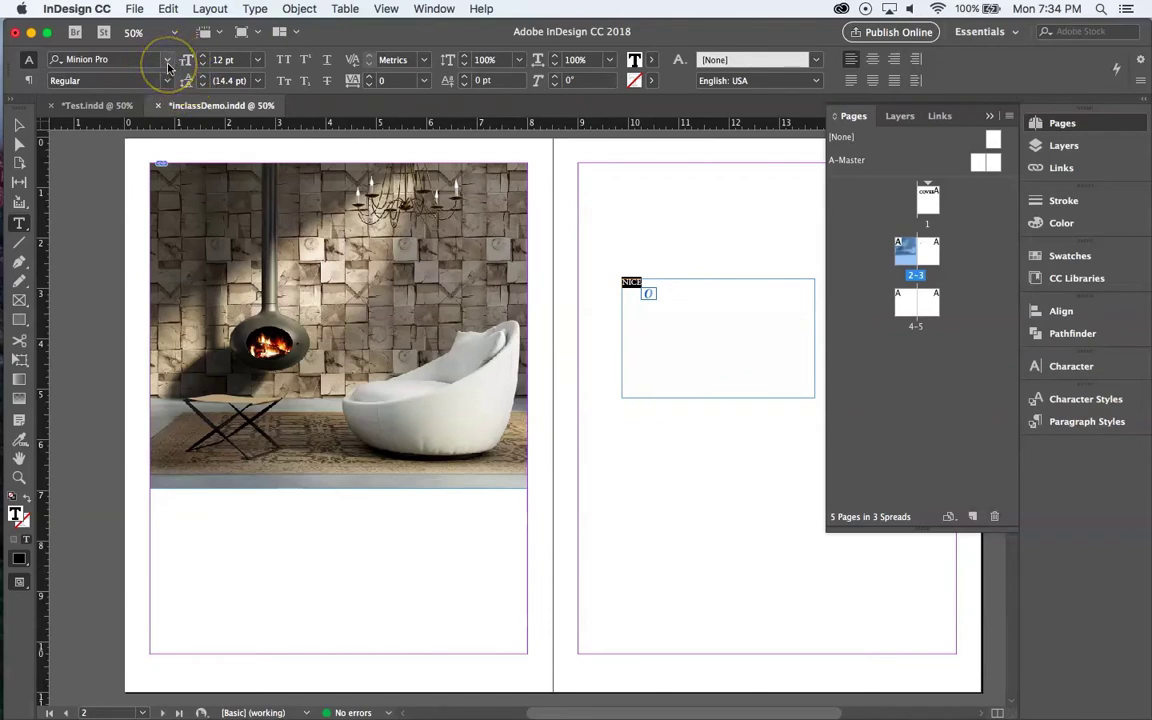
click(257, 59)
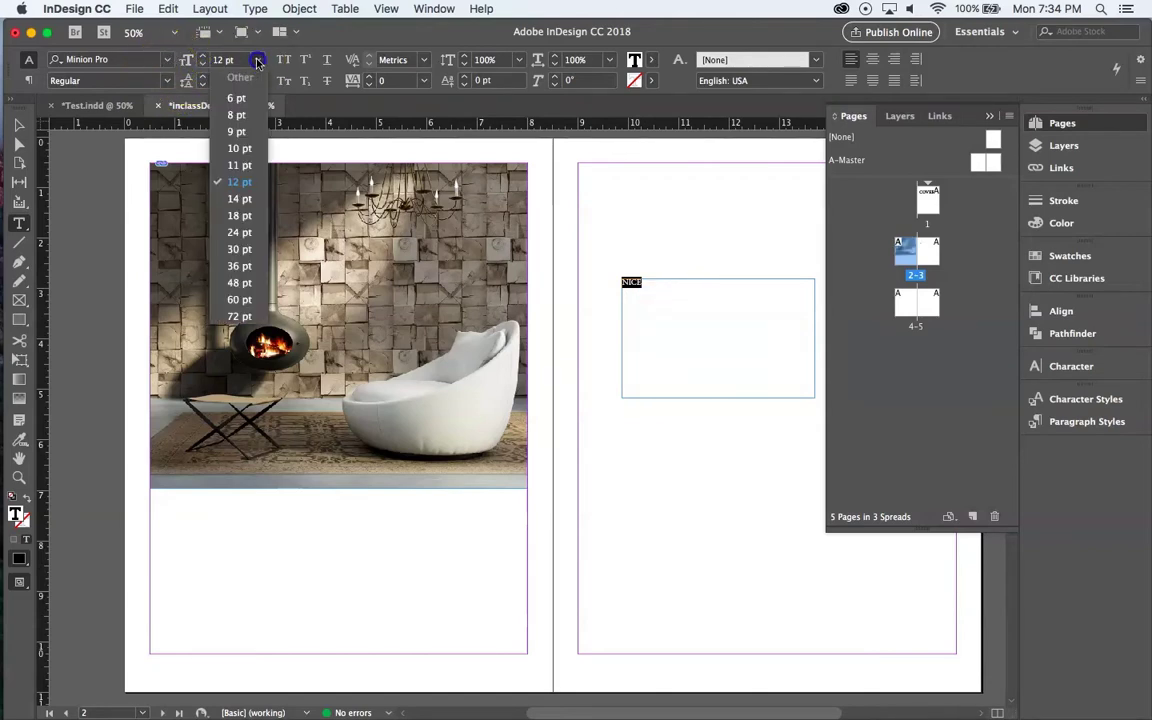
click(237, 317)
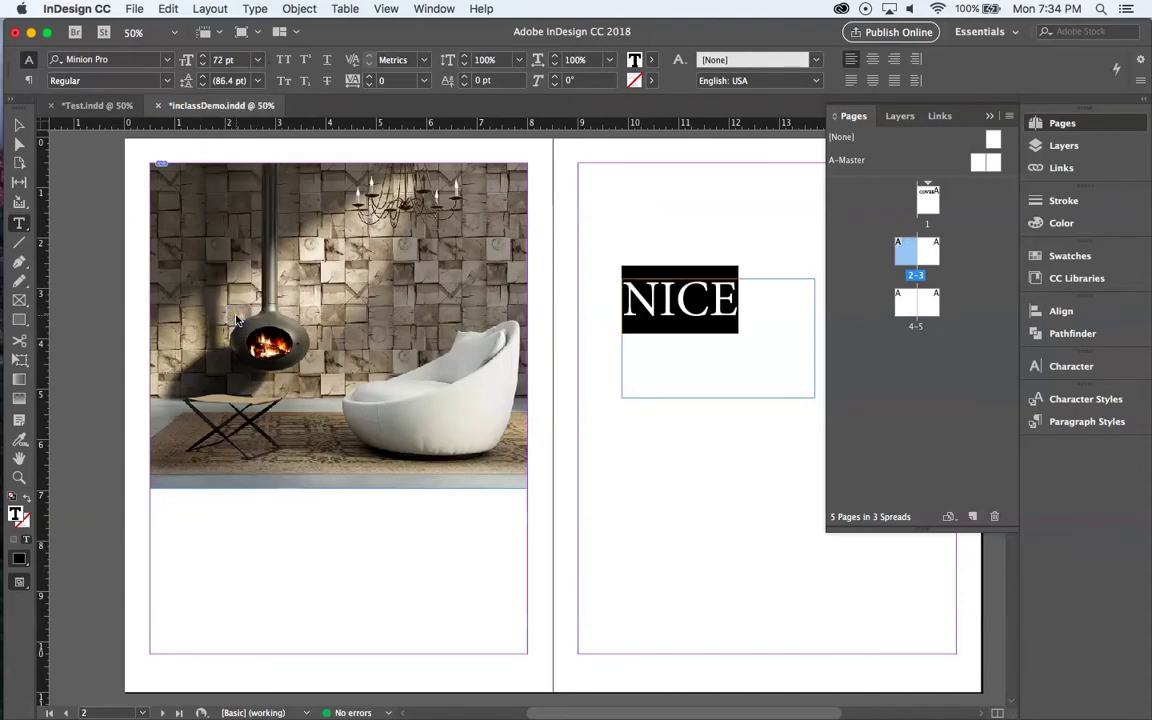
Move the NICE text frame over the upper right of the page 2 picture and color the text [Paper].
click(18, 124)
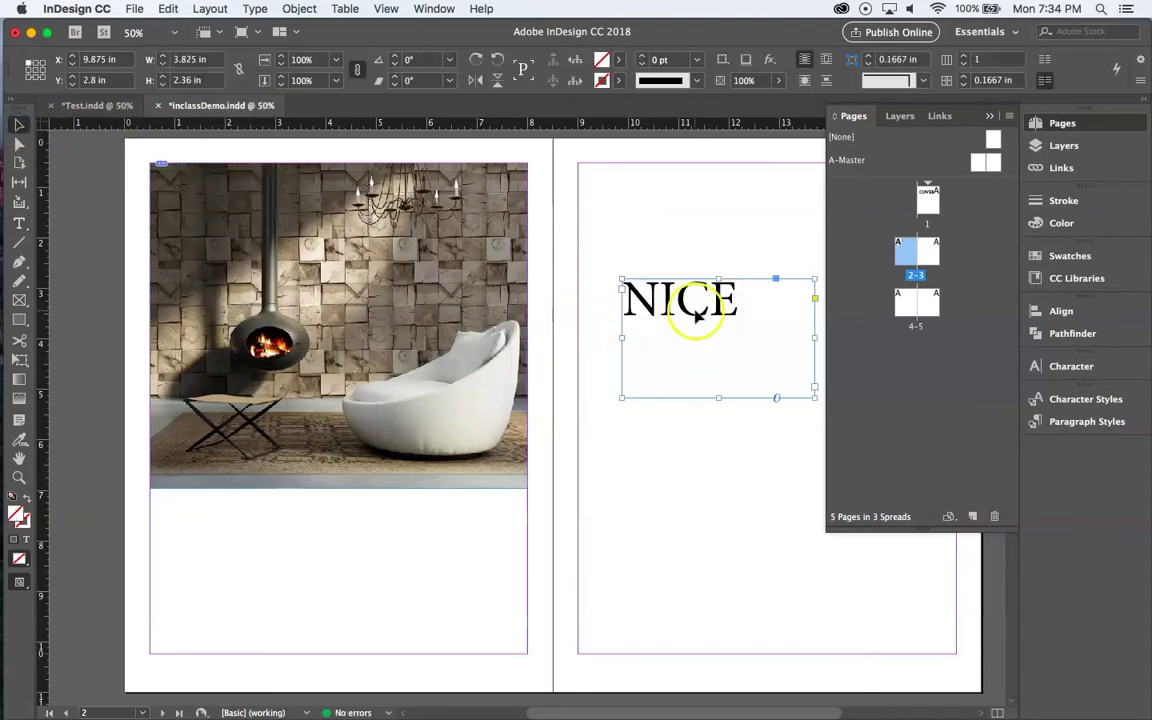
drag(668, 312, 424, 260)
double_click(424, 258)
double_click(424, 255)
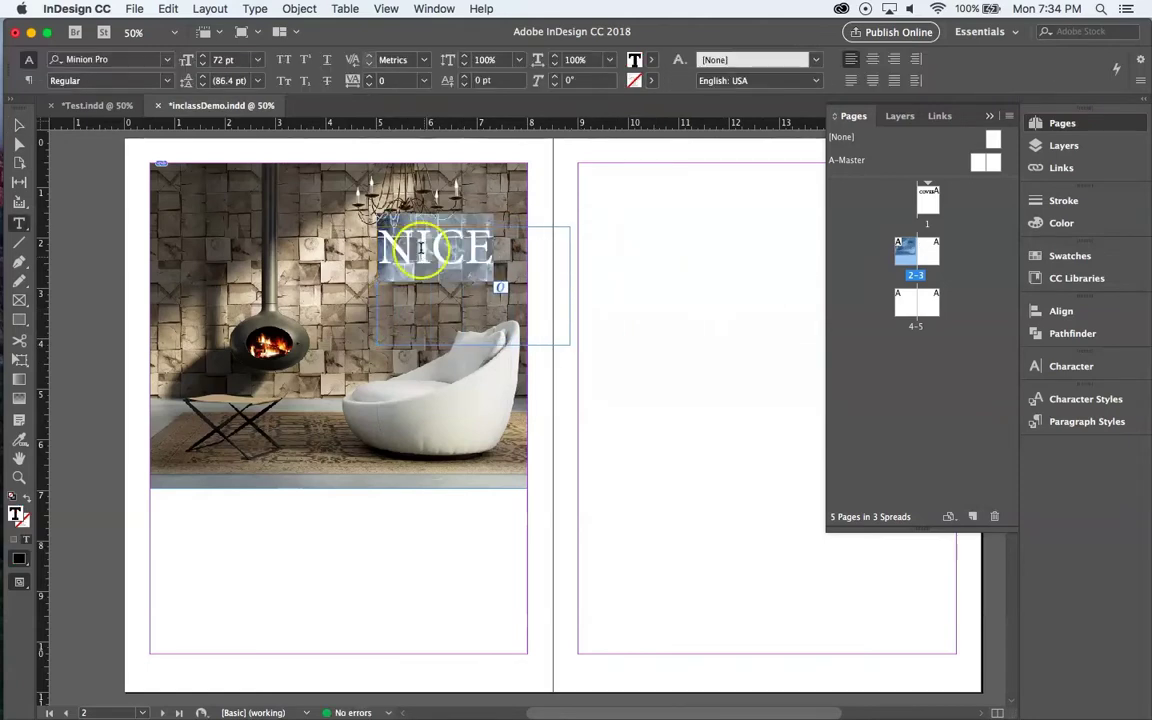
click(651, 62)
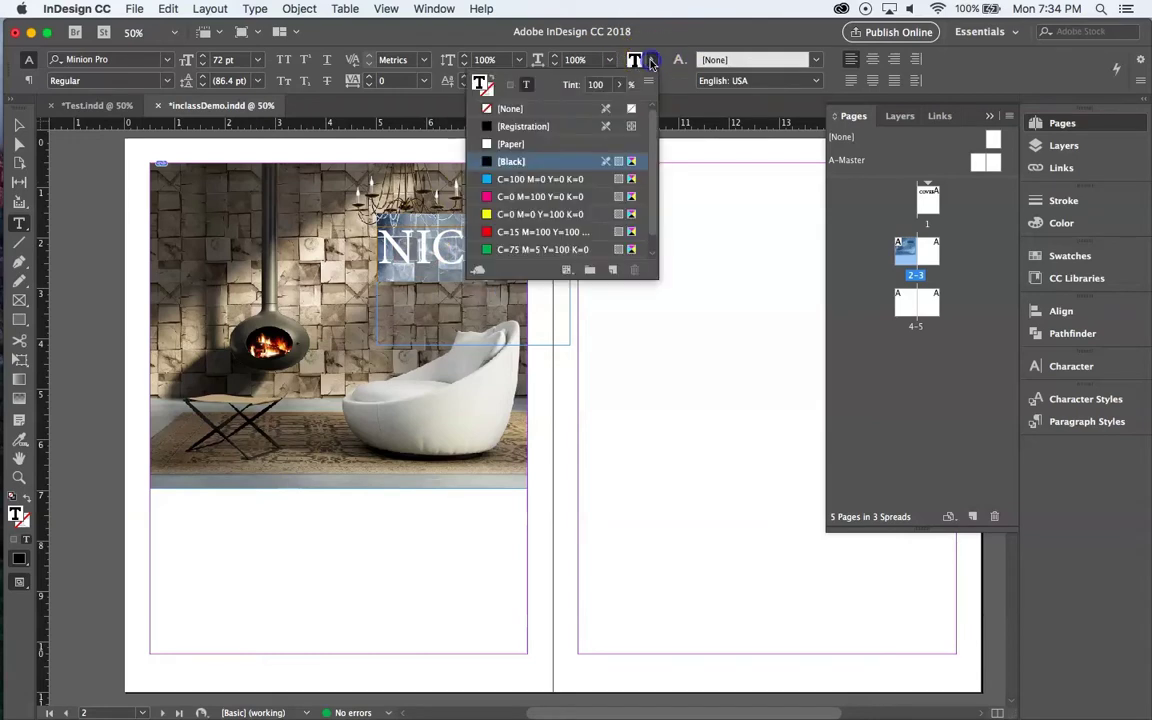
click(542, 145)
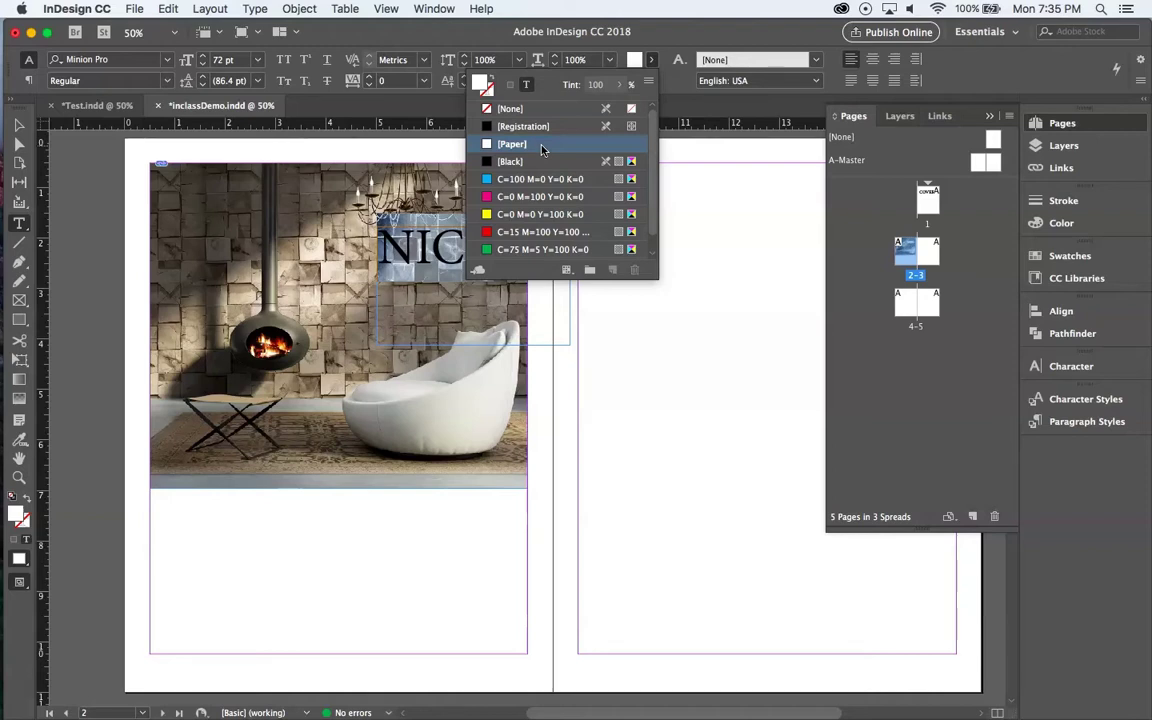
click(492, 143)
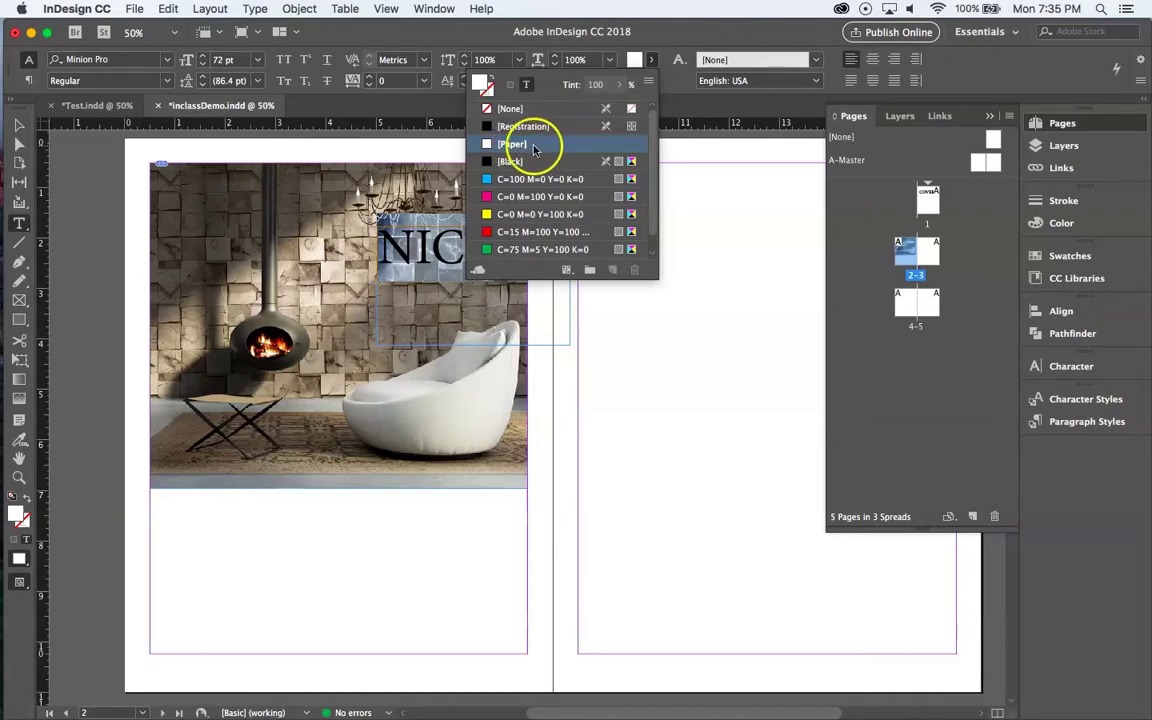
click(638, 337)
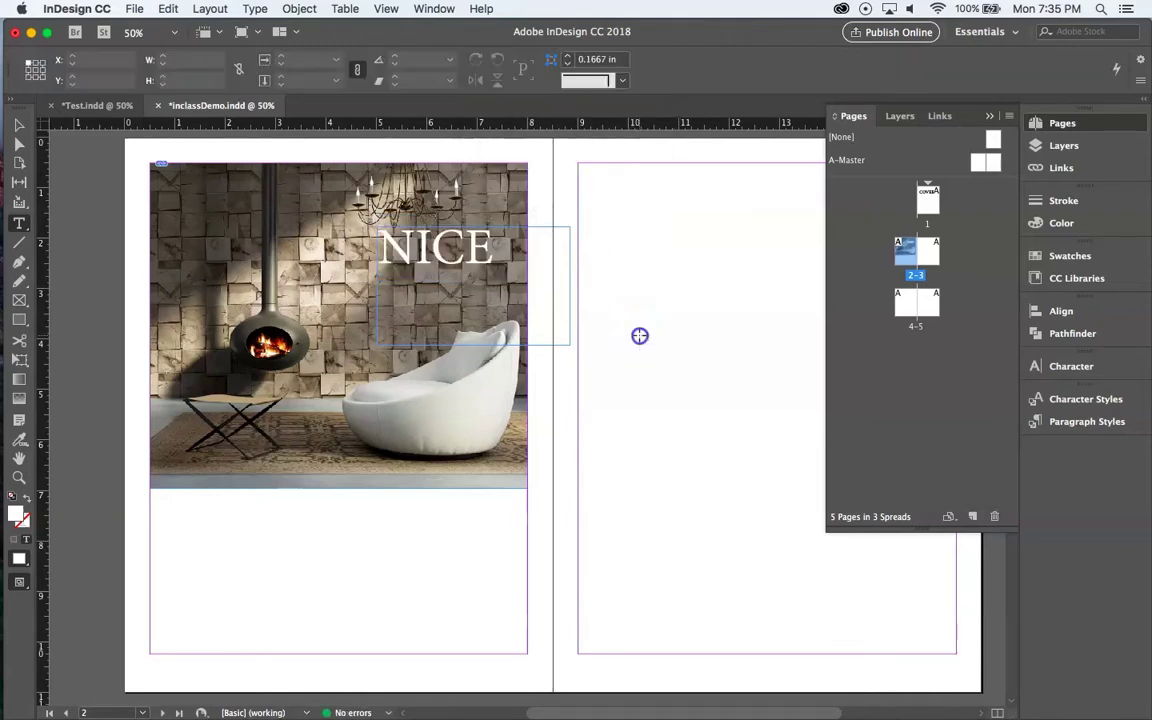
Set the tracking of the word NICE to 100.
drag(498, 252, 331, 241)
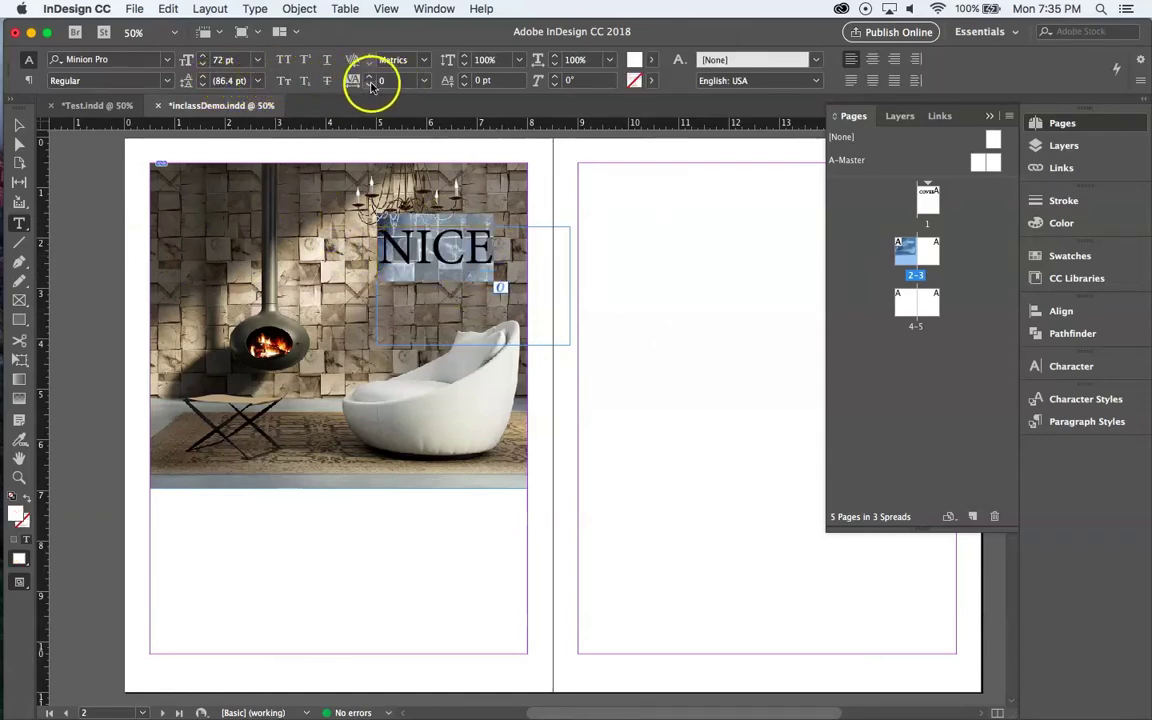
click(424, 81)
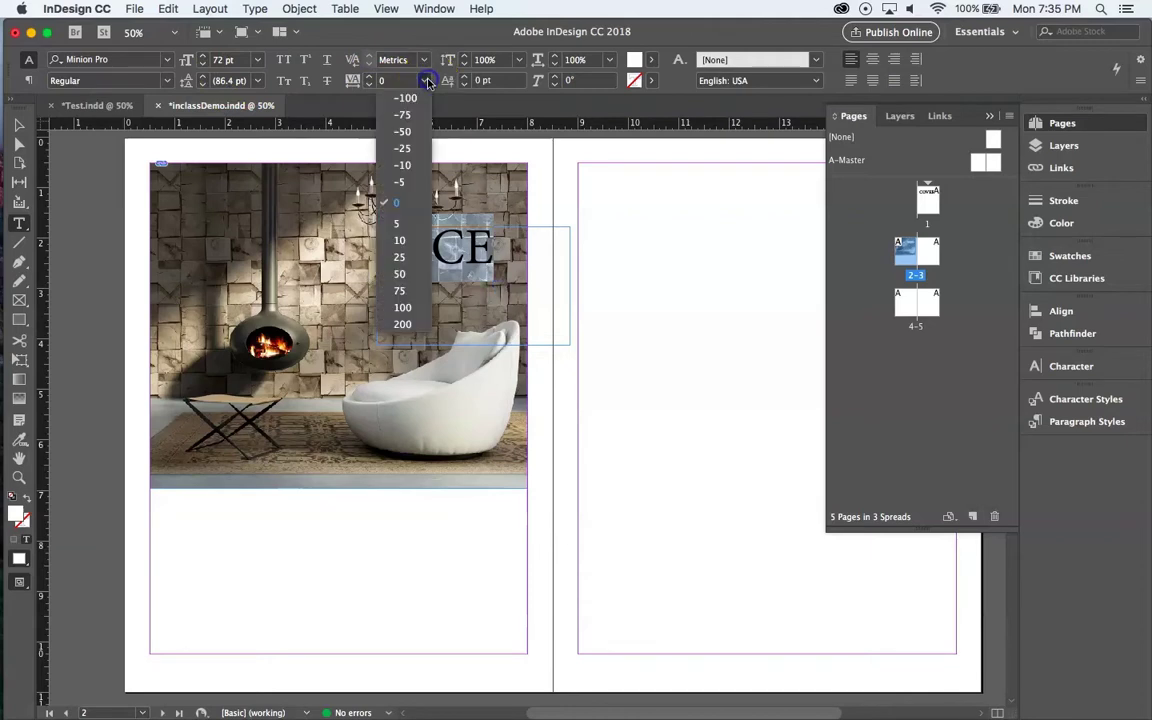
click(401, 308)
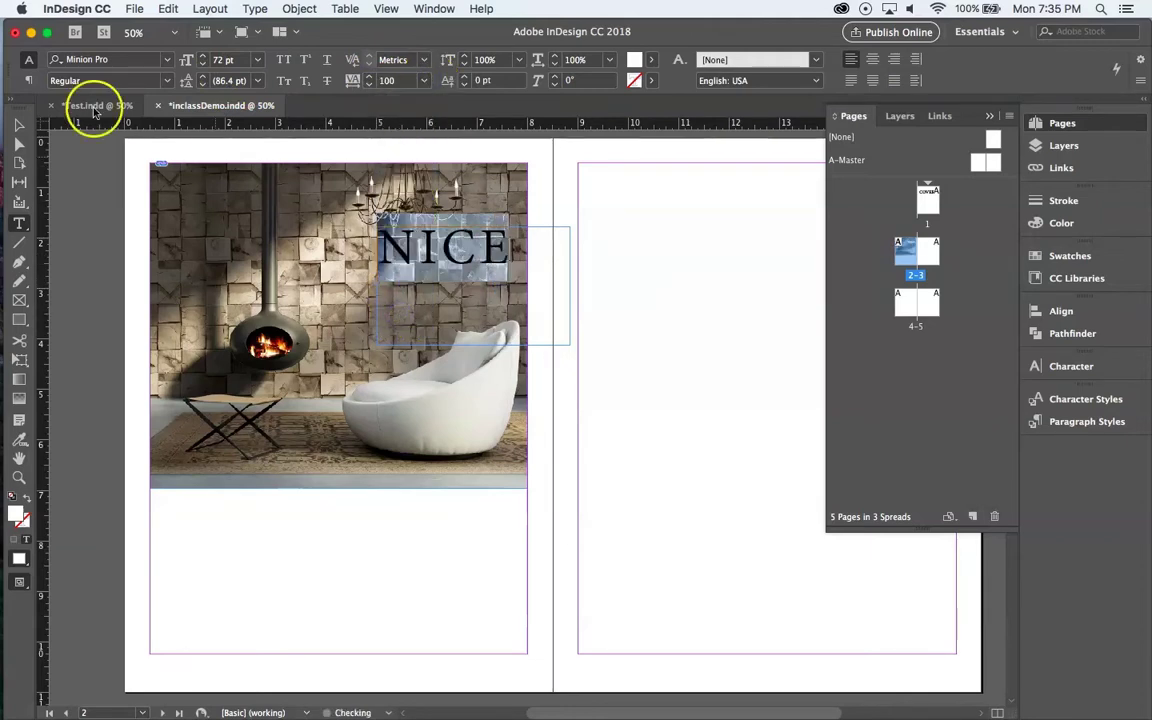
Move the NICE frame to about X 4.54 in, Y 2.2 in and shrink it to fit closely around the word.
click(19, 124)
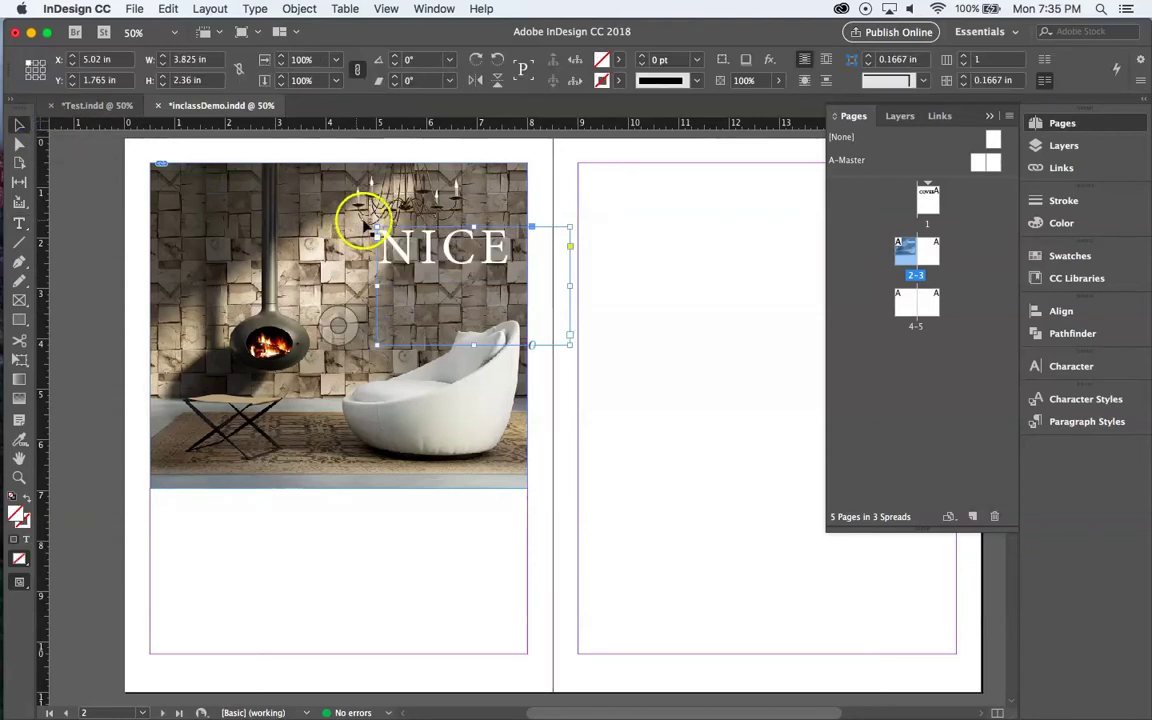
drag(410, 250, 388, 275)
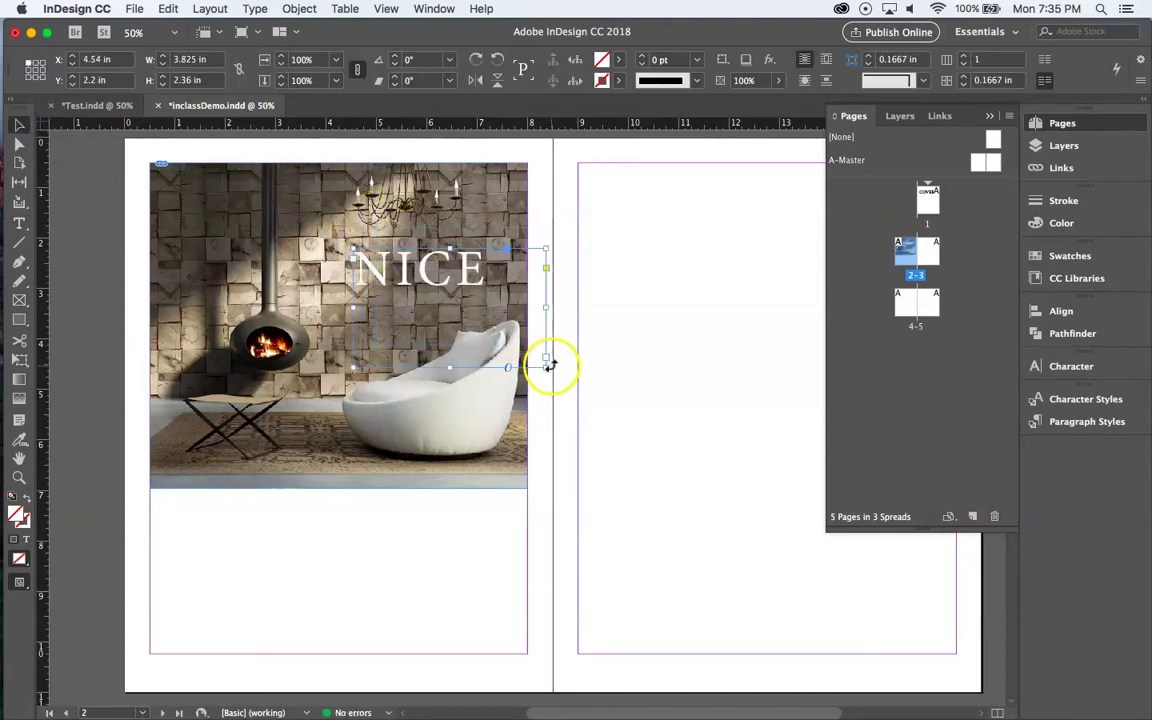
drag(547, 367, 498, 307)
Draw an empty text frame below the page 2 picture, ending at the right margin and near the bottom margin.
click(363, 538)
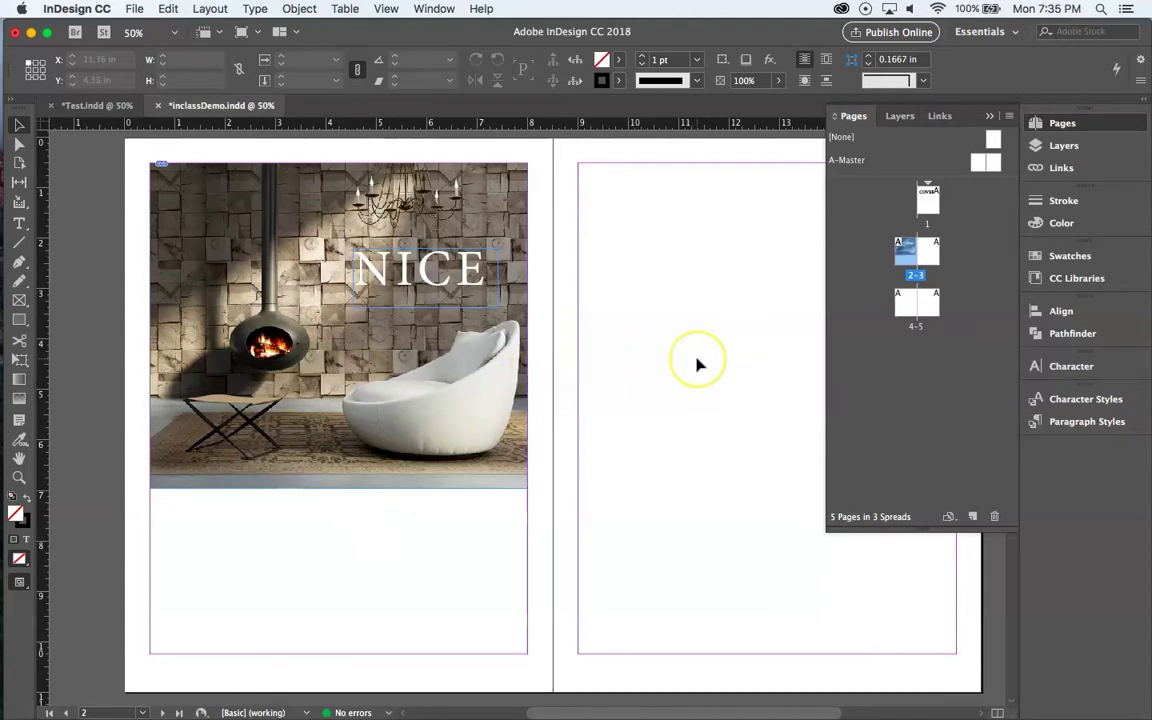
click(19, 224)
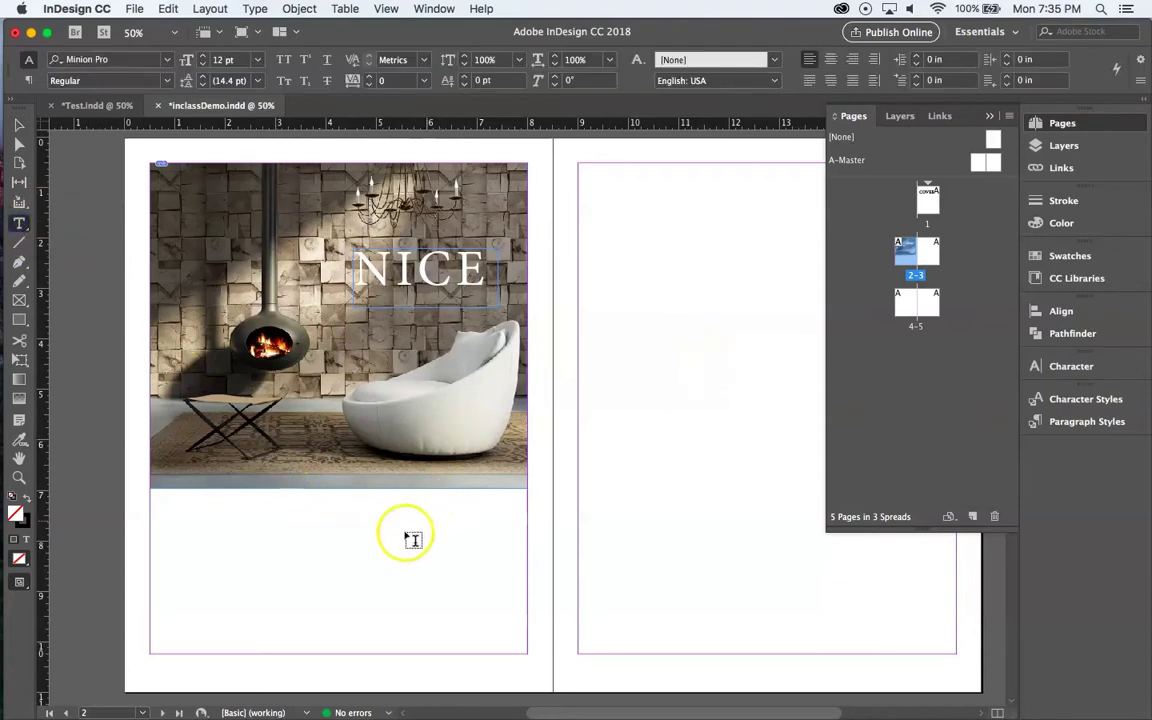
drag(261, 499, 527, 648)
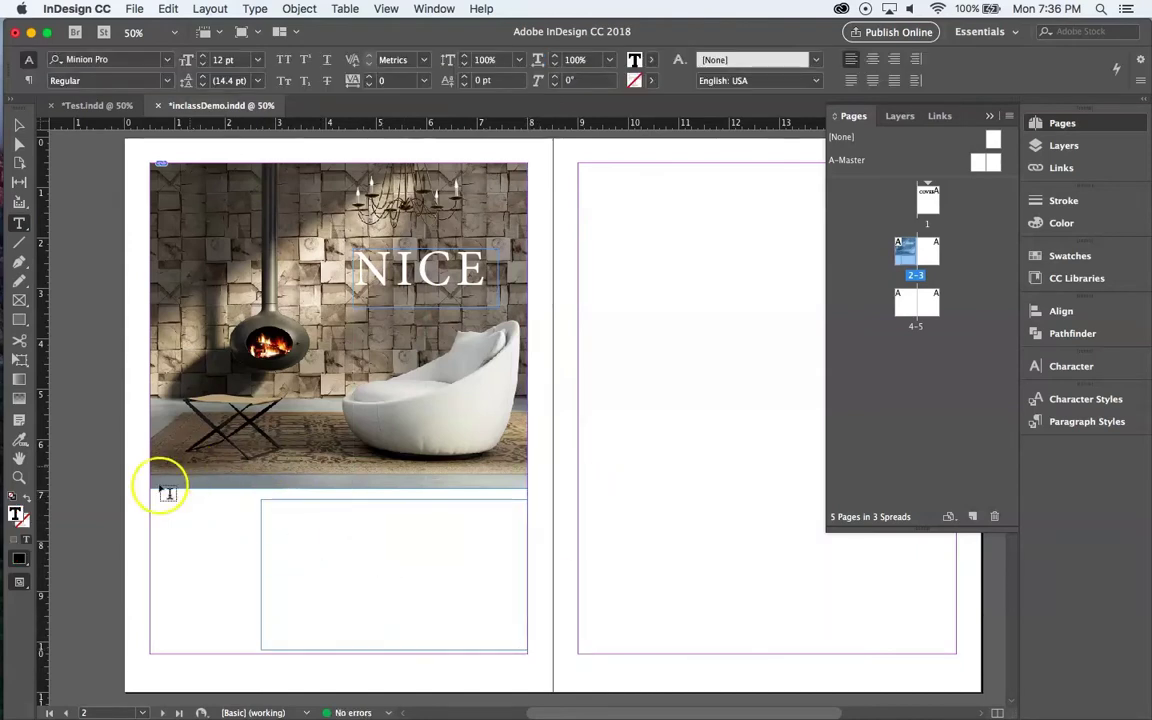
Switch to Finder and open the Berlin apartment article in Word from the Copy folder of 04_ID_Demo.
mouse_move(5, 60)
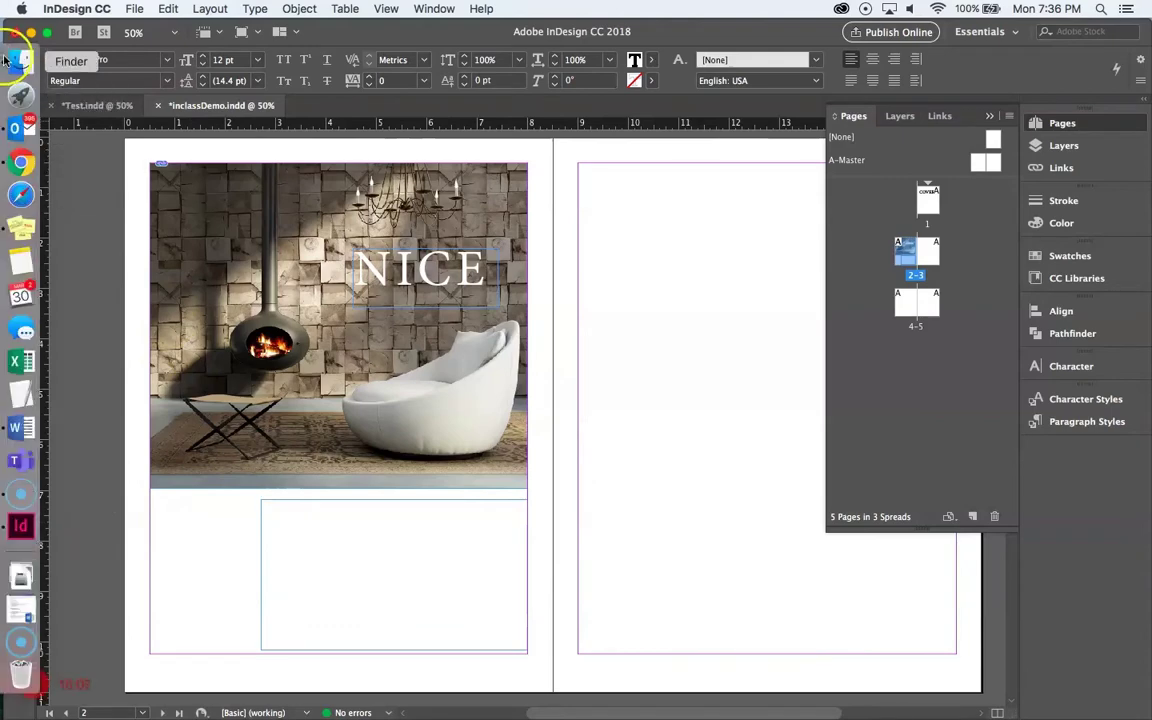
click(20, 62)
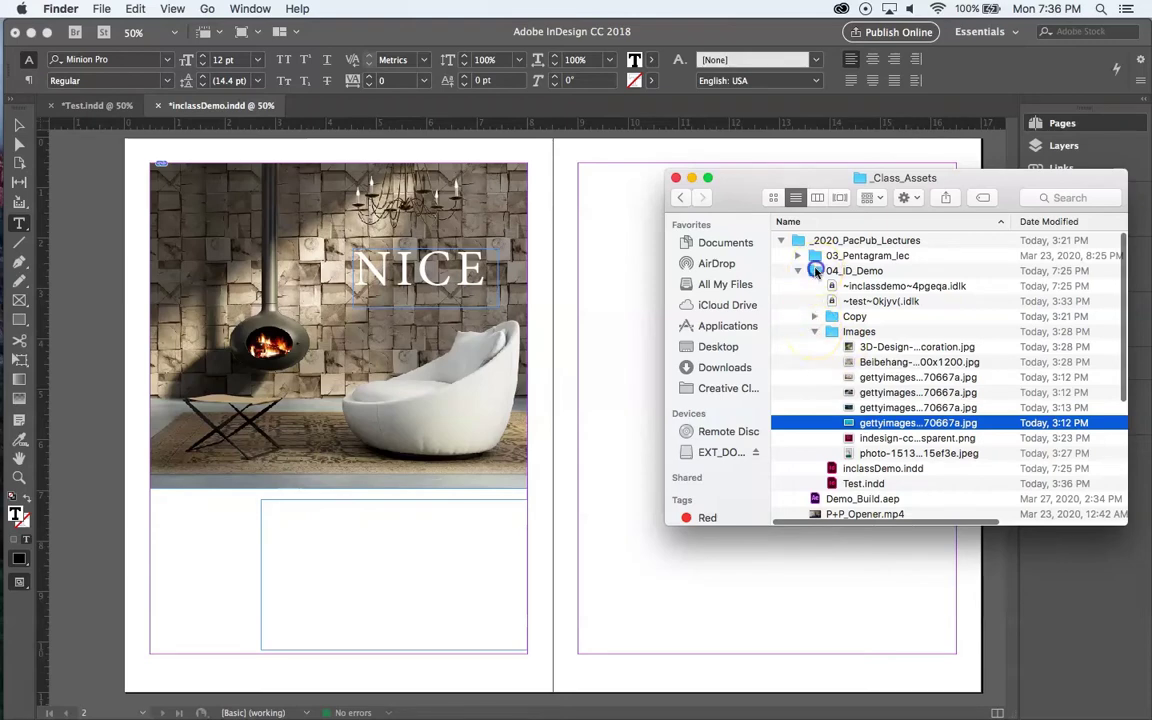
double_click(816, 271)
mouse_move(826, 179)
mouse_down()
mouse_move(794, 165)
mouse_move(822, 157)
mouse_up()
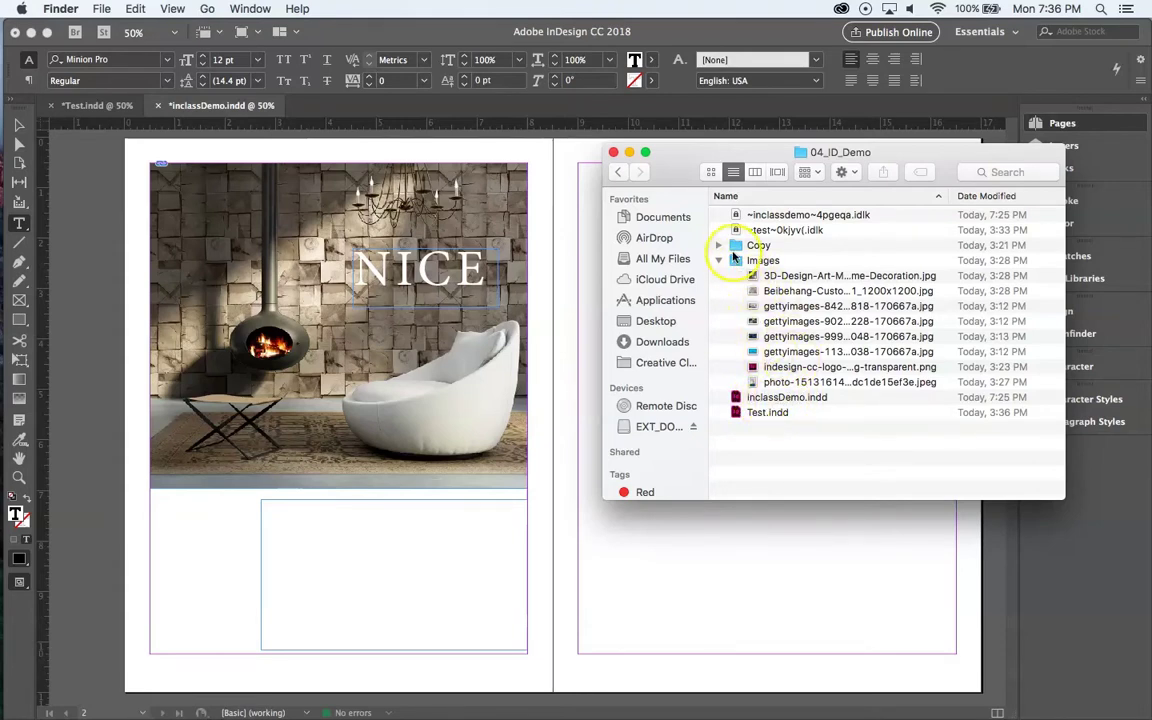
click(717, 246)
double_click(754, 262)
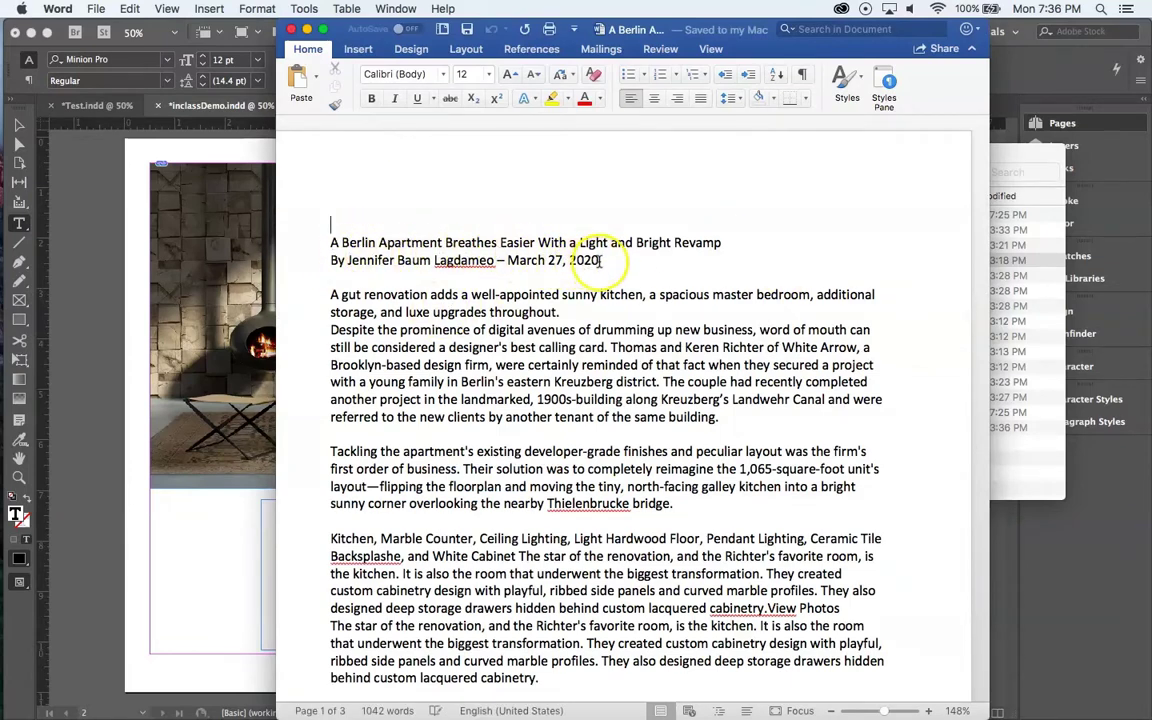
Copy the article's full body text in Word, from "A gut renovation" to the end, excluding the title and byline.
drag(593, 262, 330, 242)
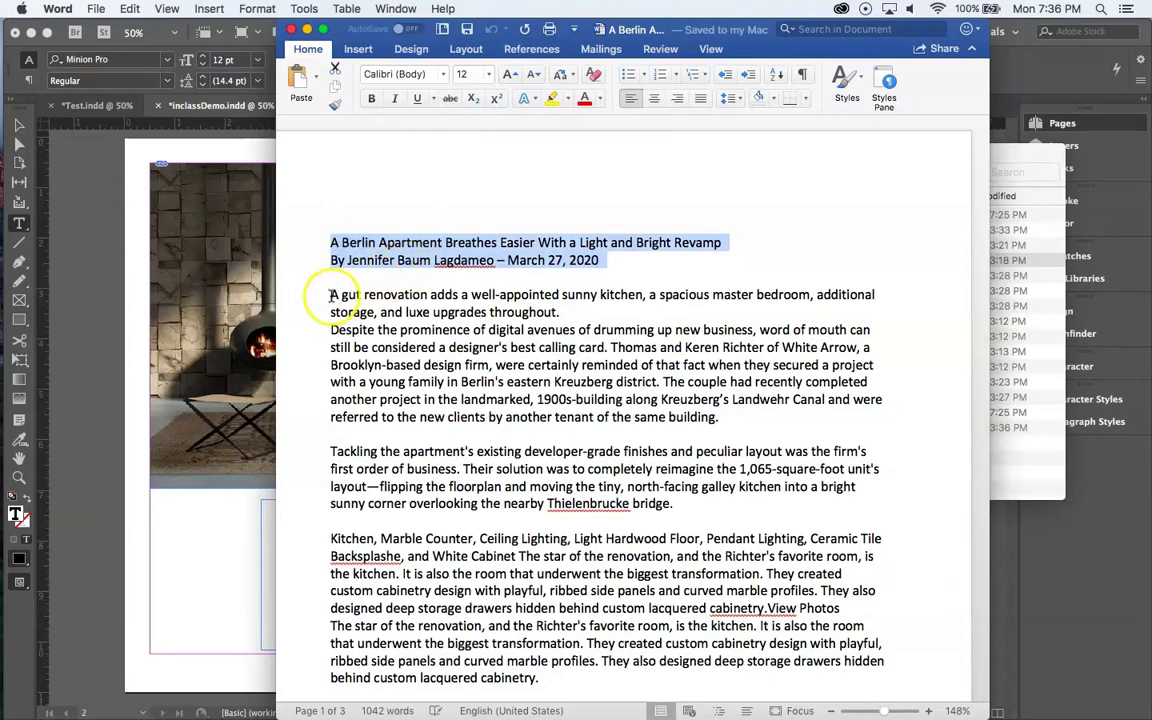
drag(333, 296, 725, 415)
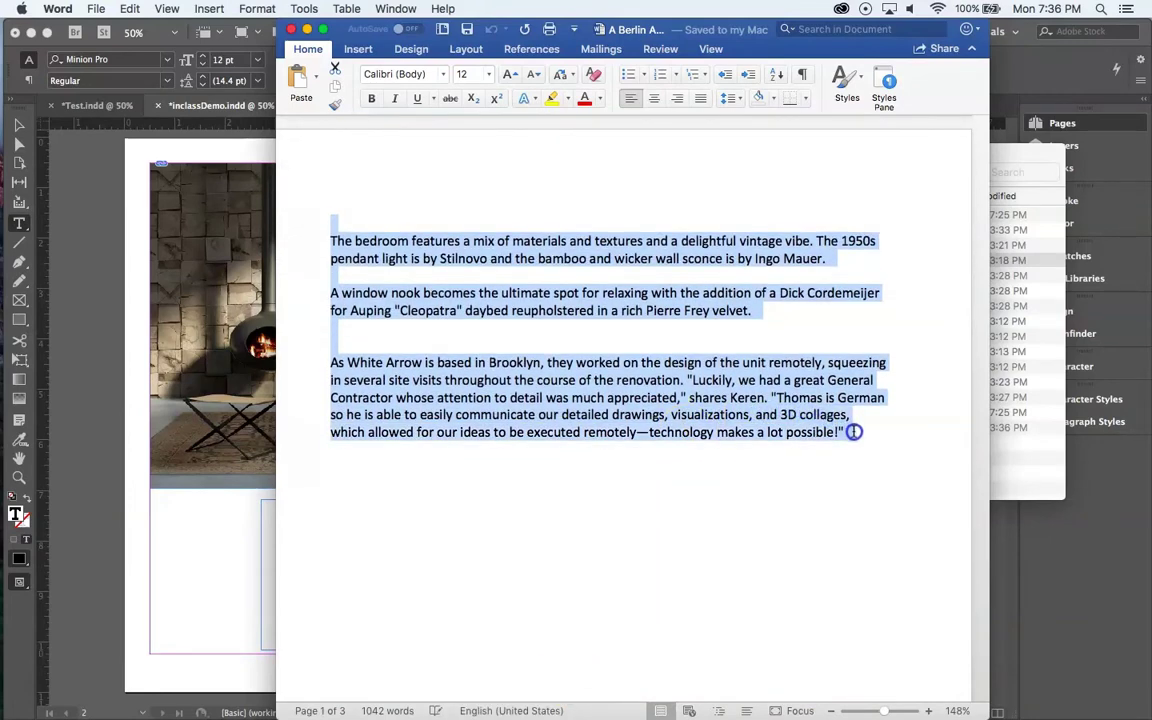
key(super+c)
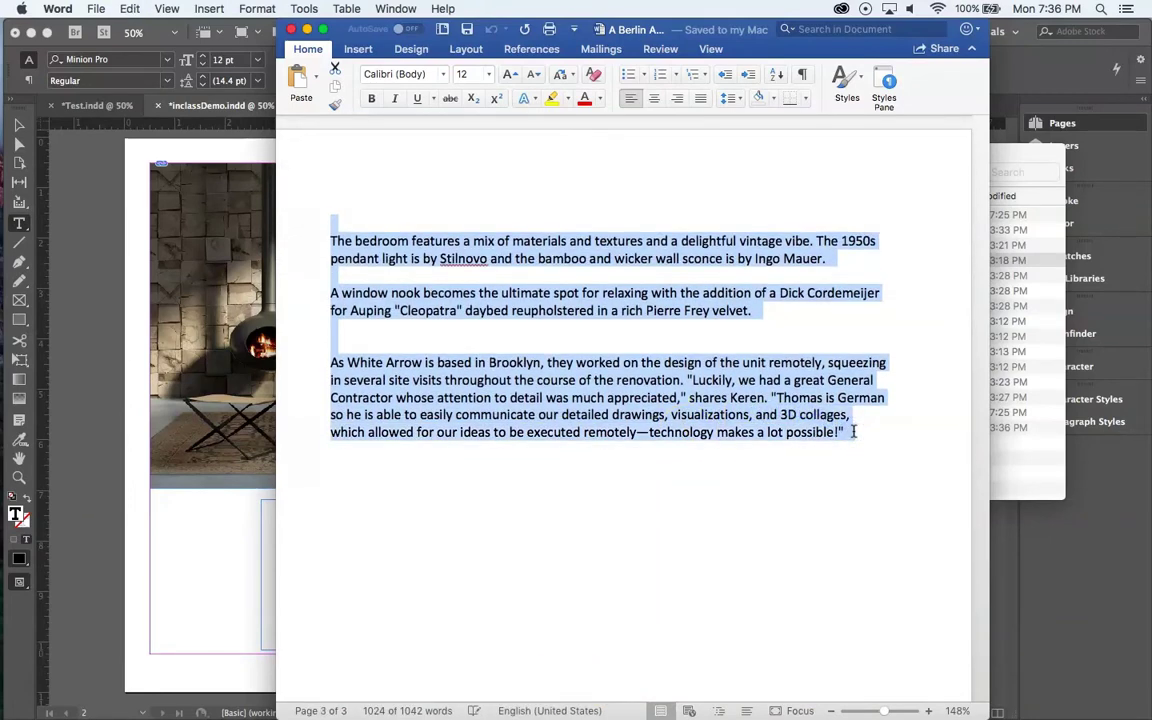
Switch to InDesign and paste the copied article into the empty text frame below the page 2 picture.
click(225, 523)
click(328, 517)
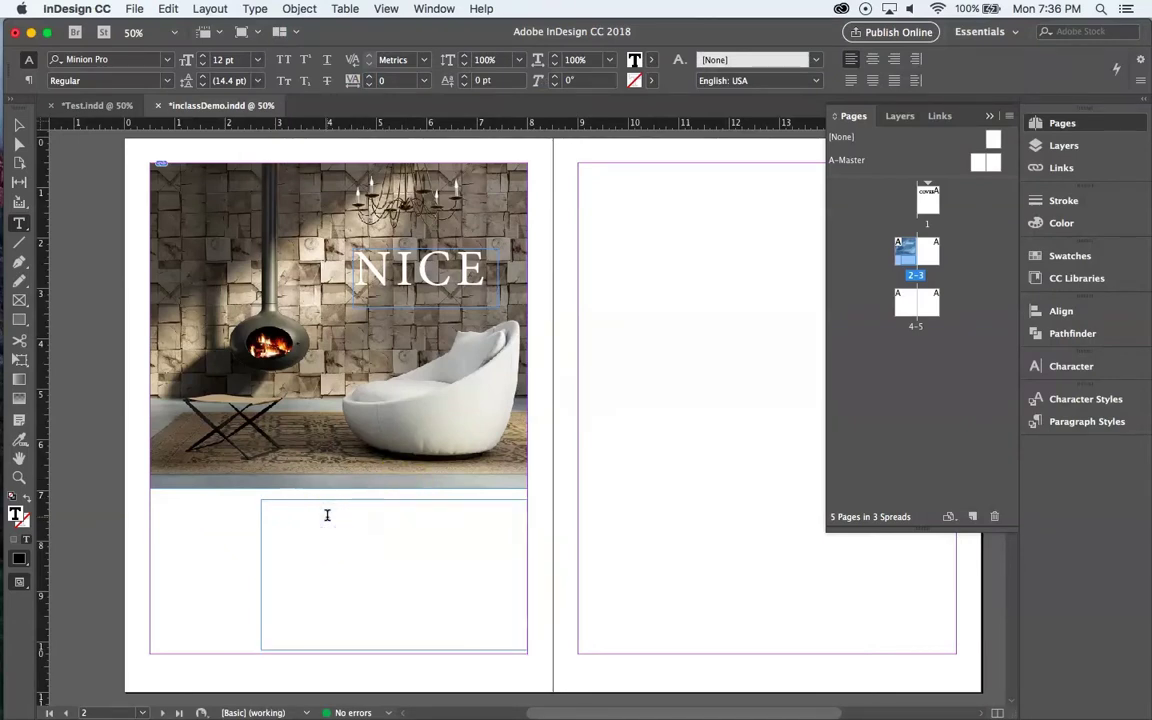
key(super+v)
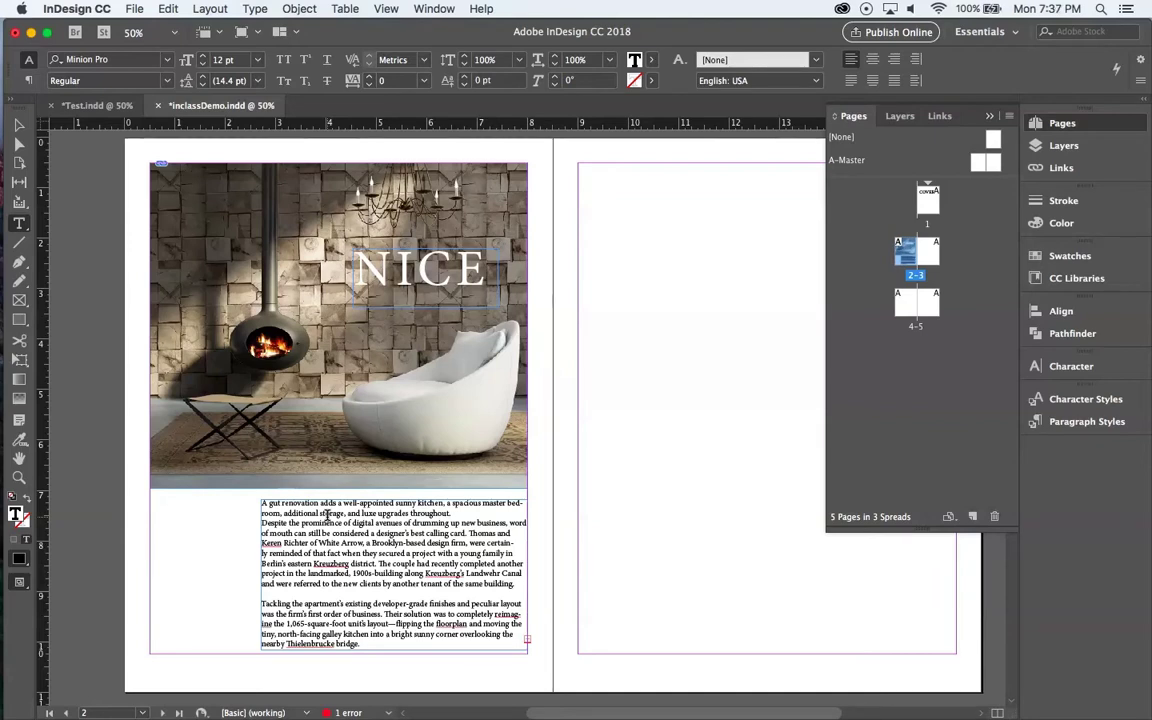
click(528, 641)
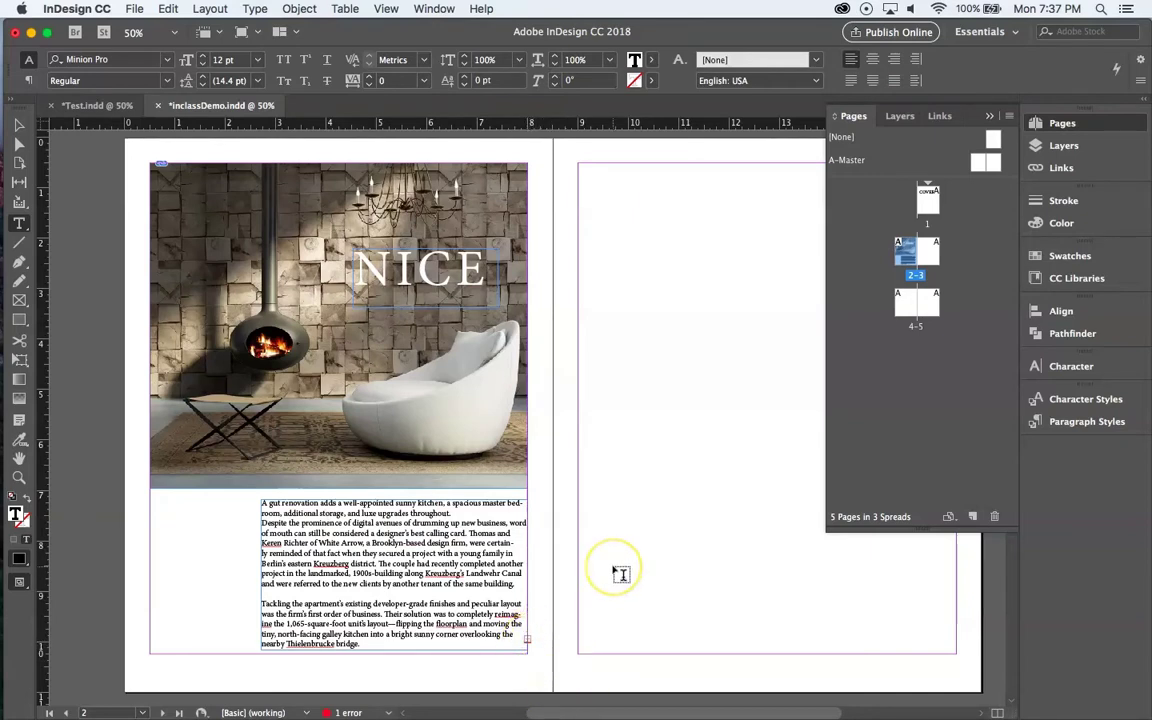
click(617, 572)
click(279, 522)
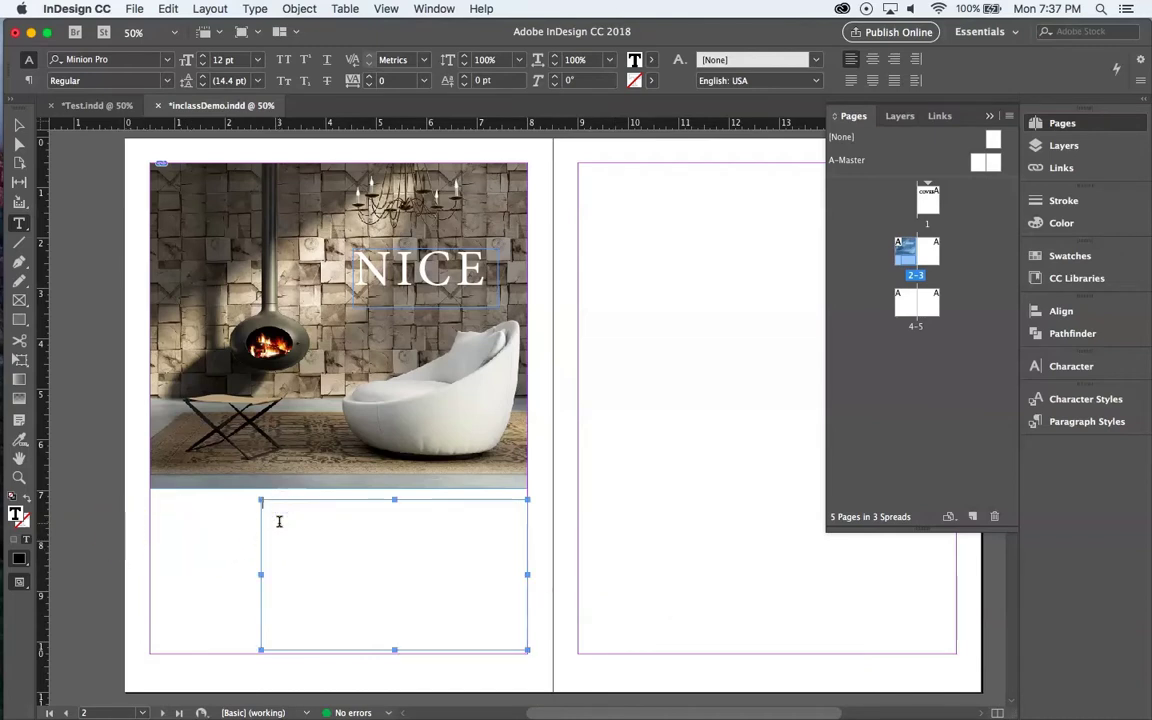
key(ctrl+z)
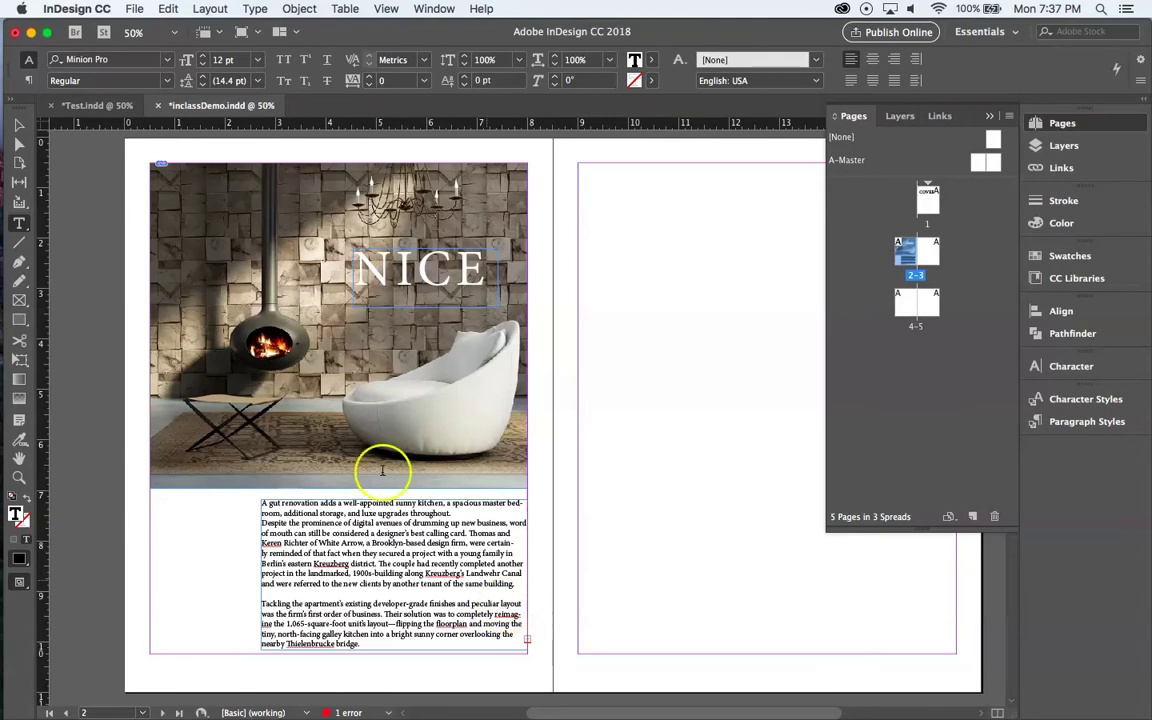
Move the article frame onto page 3's upper inside margin corner at X 9 in, Y 0.5 in, and collapse the Pages panel.
click(18, 127)
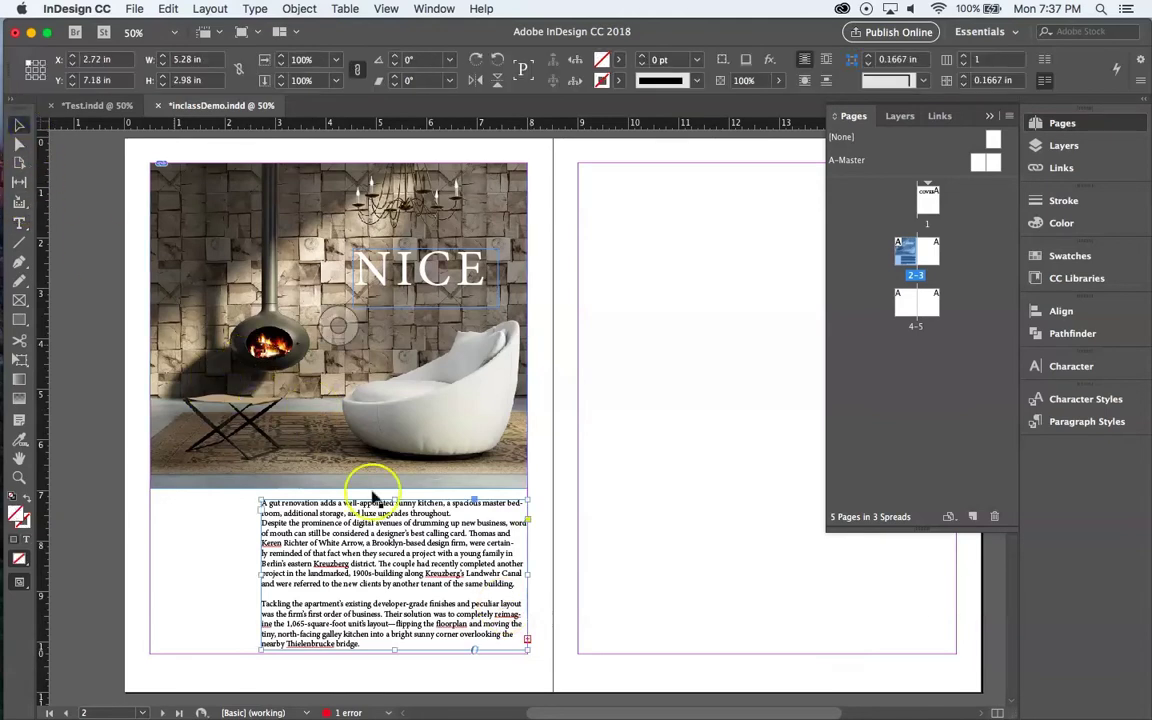
drag(293, 487, 636, 205)
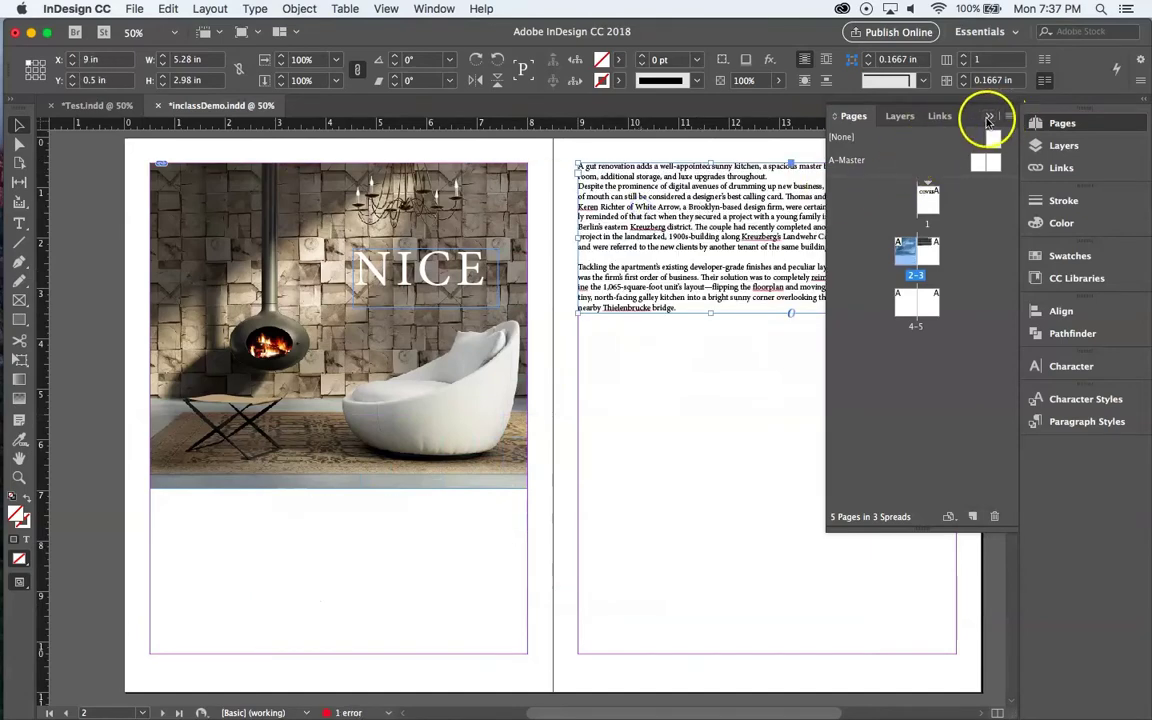
click(1060, 122)
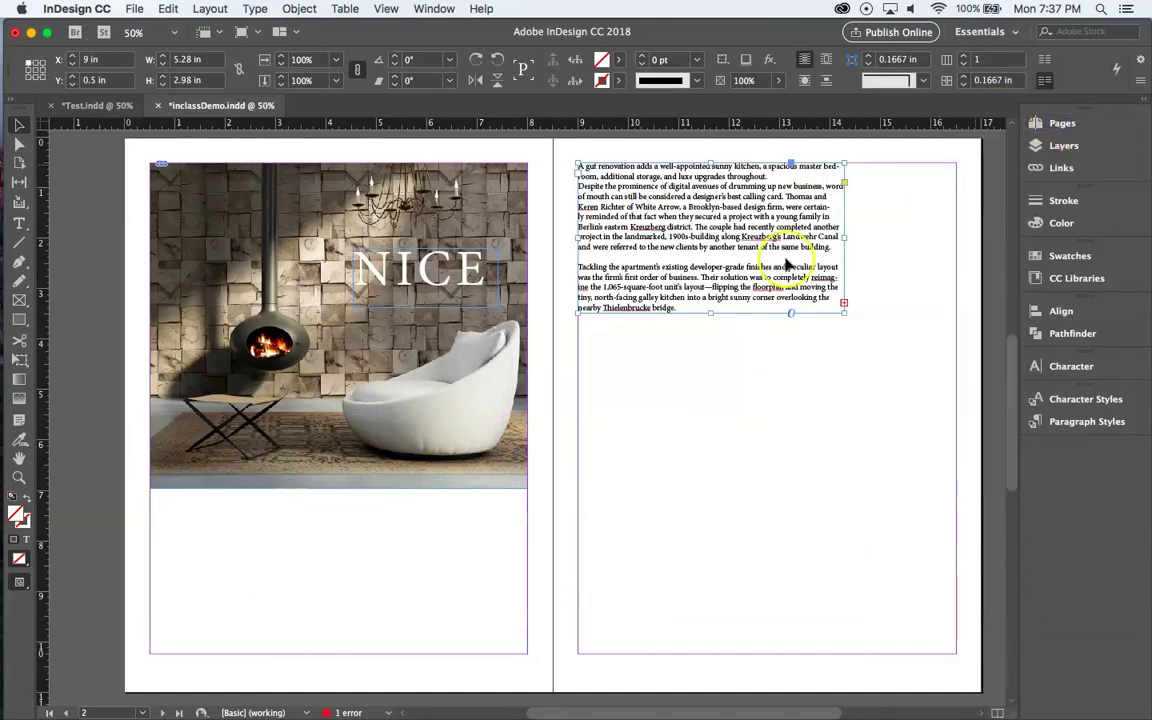
Try taller and shorter frame heights, and return the frame below the page 2 picture at X 2.72 in, Y 7.35 in, about 2.9 in high.
mouse_move(712, 319)
mouse_down()
mouse_move(710, 607)
mouse_move(722, 645)
mouse_move(700, 653)
mouse_up()
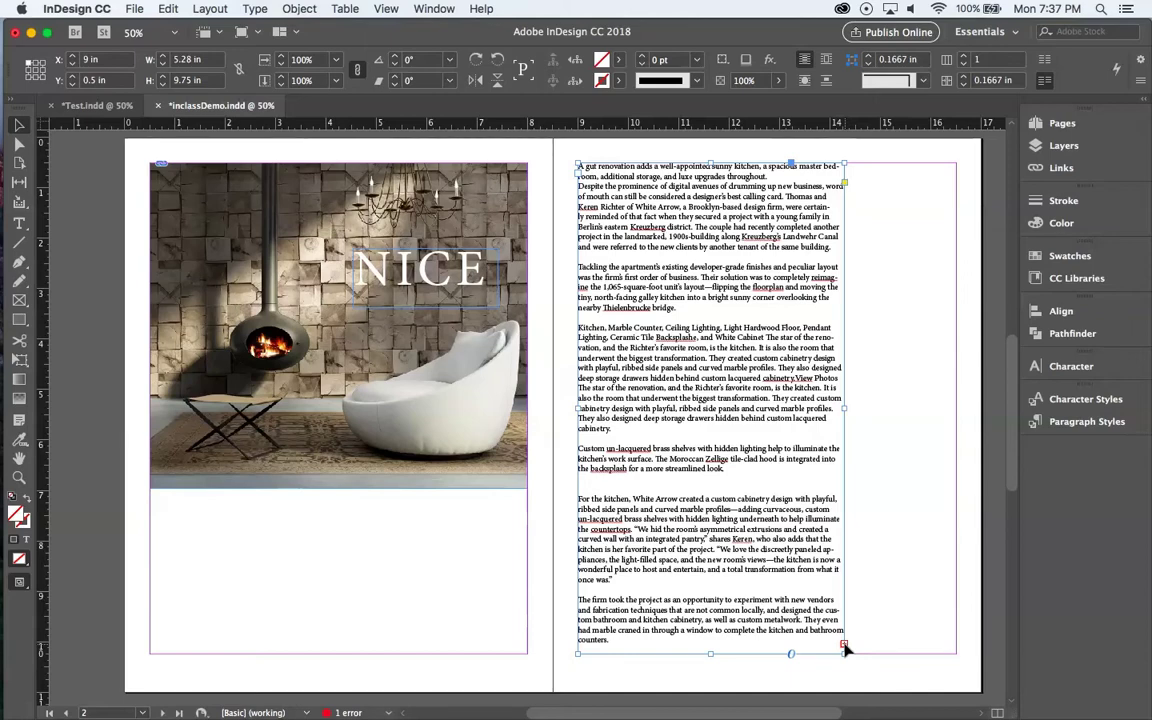
click(711, 653)
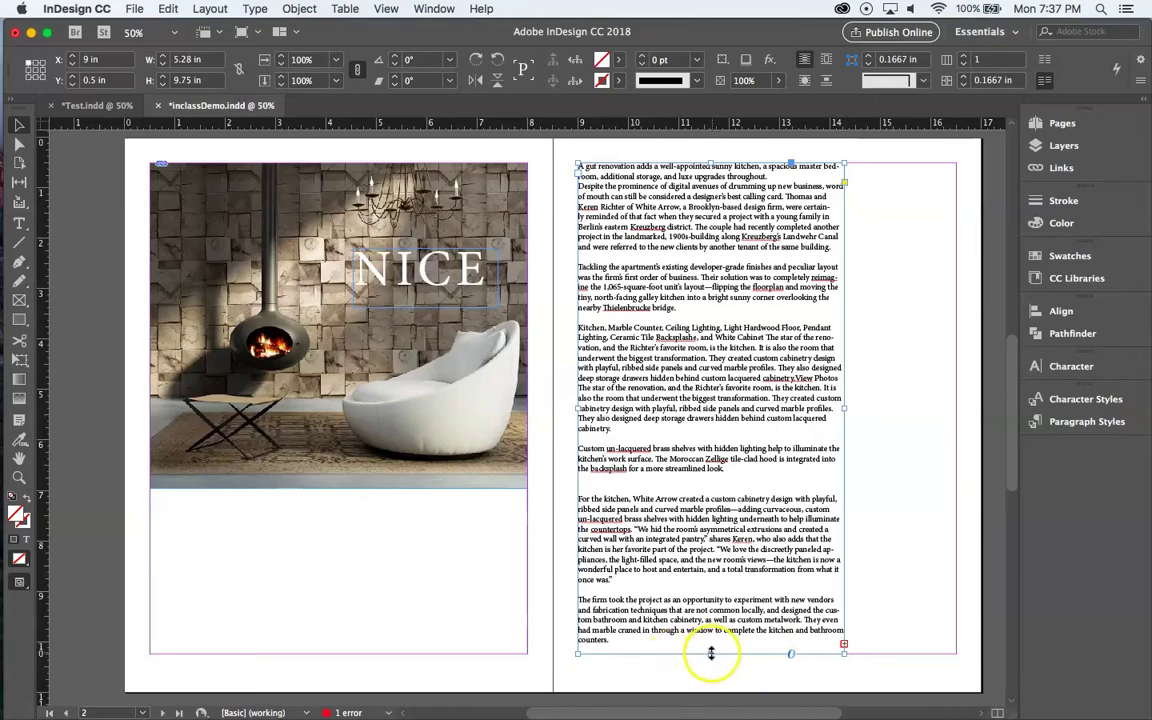
drag(710, 653, 711, 348)
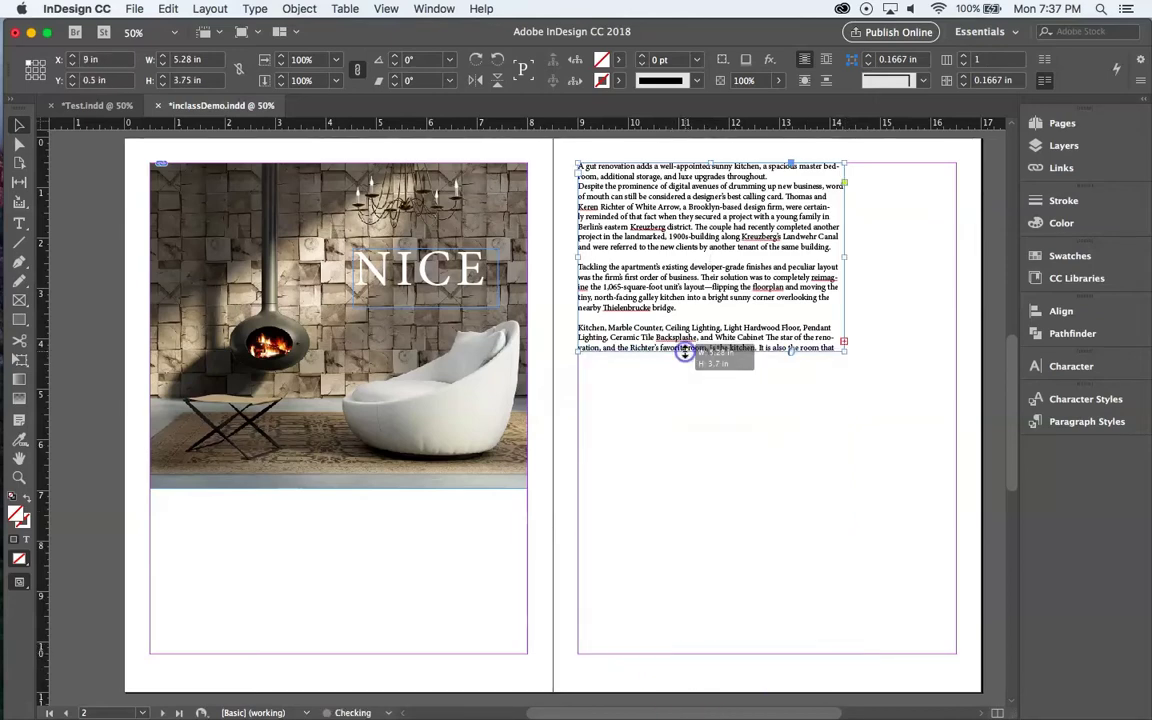
drag(697, 233, 395, 532)
mouse_move(408, 646)
mouse_down()
mouse_move(408, 605)
mouse_move(378, 612)
mouse_move(405, 628)
mouse_up()
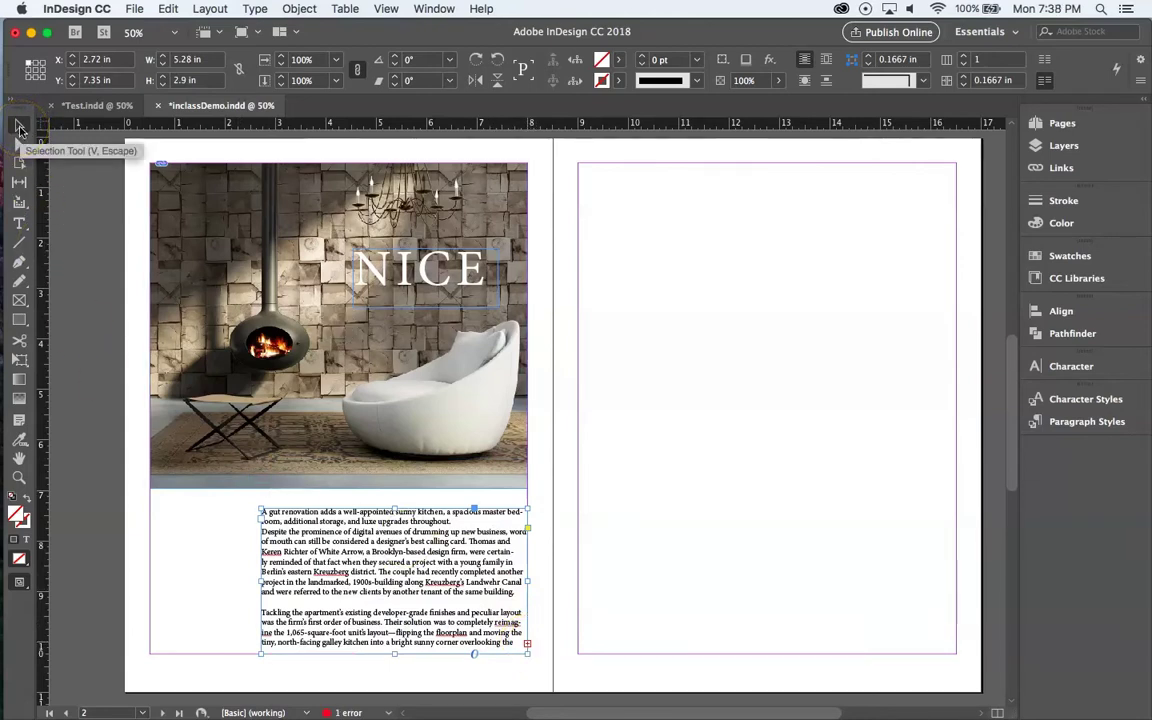
Thread the overset text into two page 3 columns, about 3.16 × 9.75 in at the inside margin and 3.75 × 7.76 in at the outside margin.
click(527, 643)
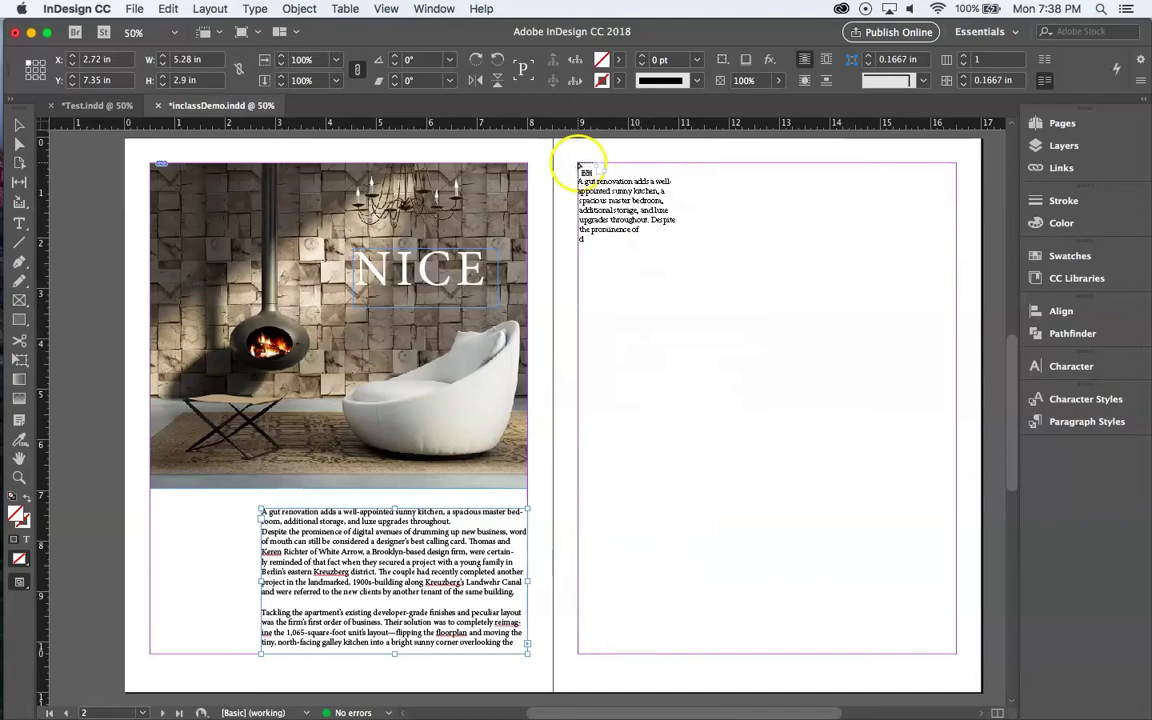
drag(580, 167, 740, 654)
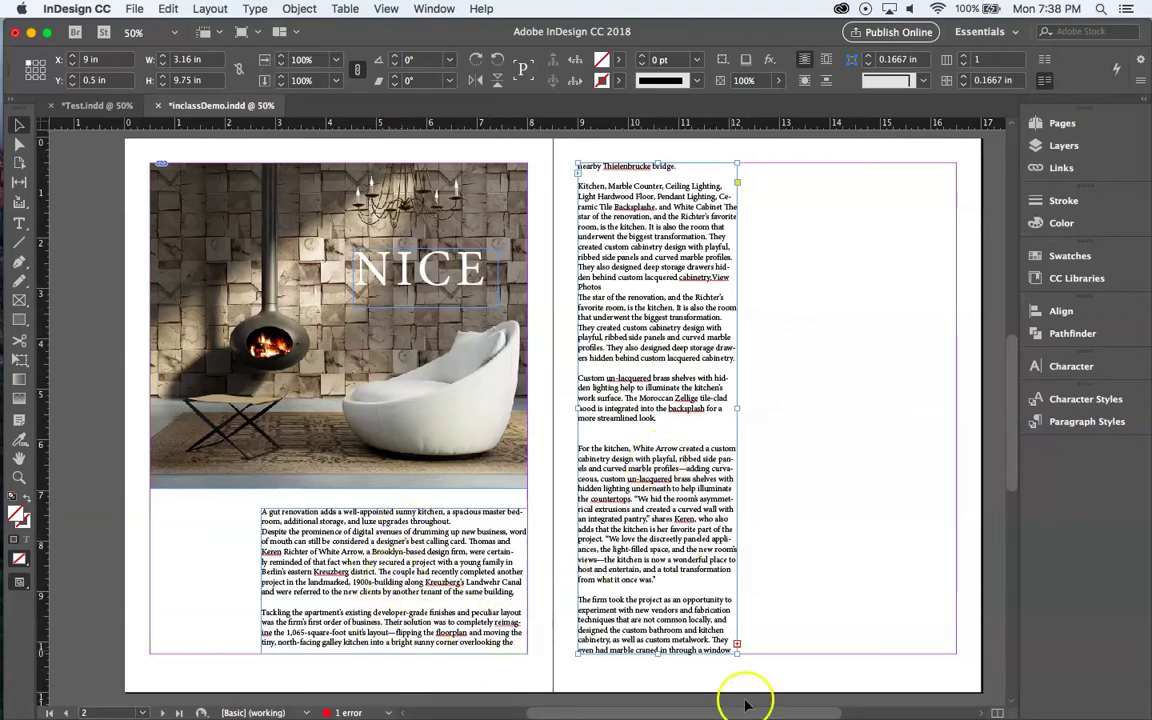
click(737, 645)
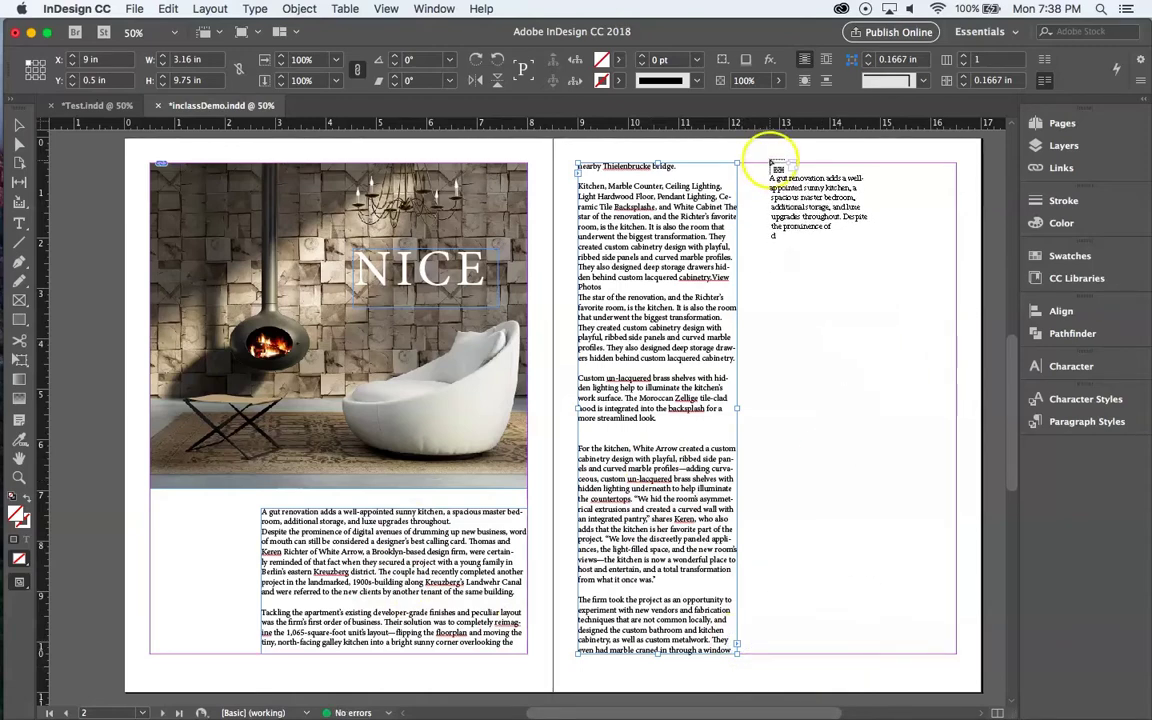
drag(768, 163, 956, 549)
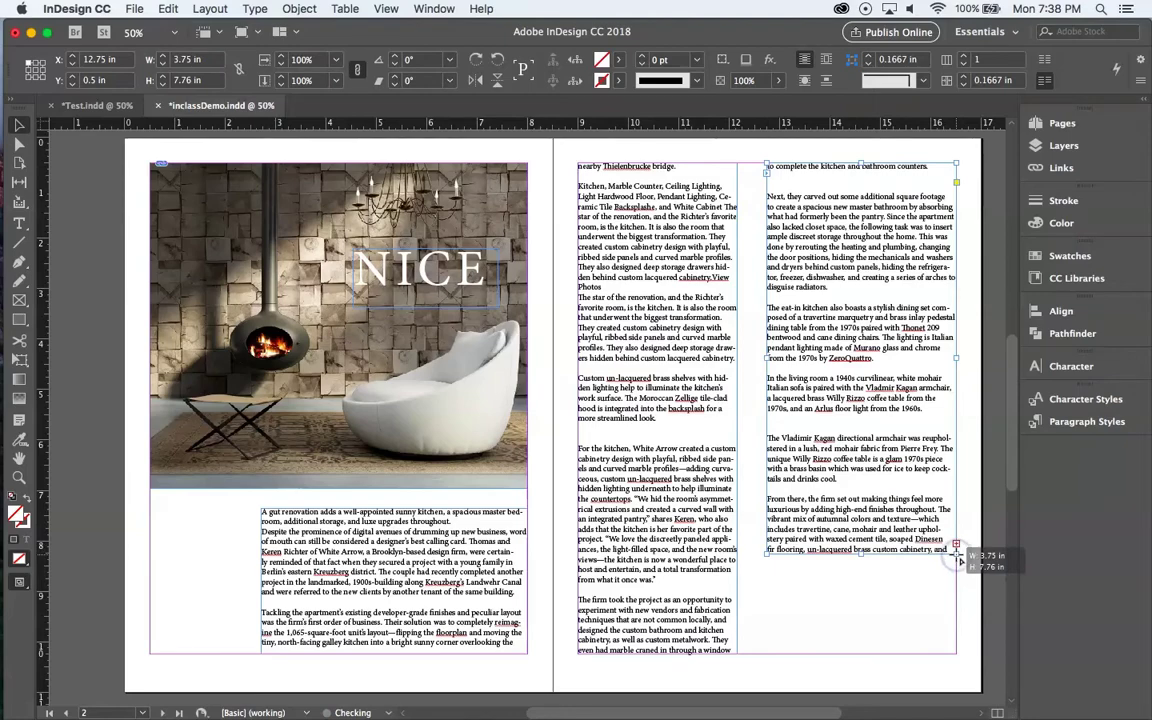
Thread the remaining overset text into a page 4 frame about 4.92 in wide, and extend it to the bottom margin, 9.75 in high.
scroll(828, 586, down, 5)
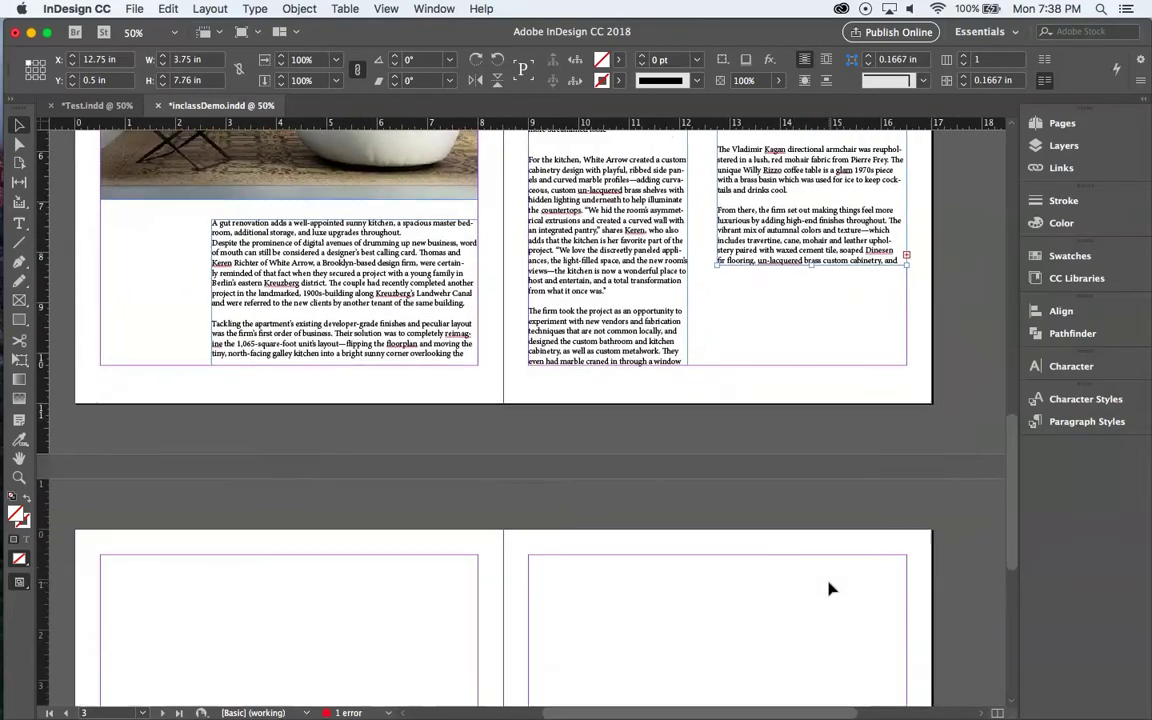
click(906, 254)
click(505, 563)
drag(505, 563, 377, 680)
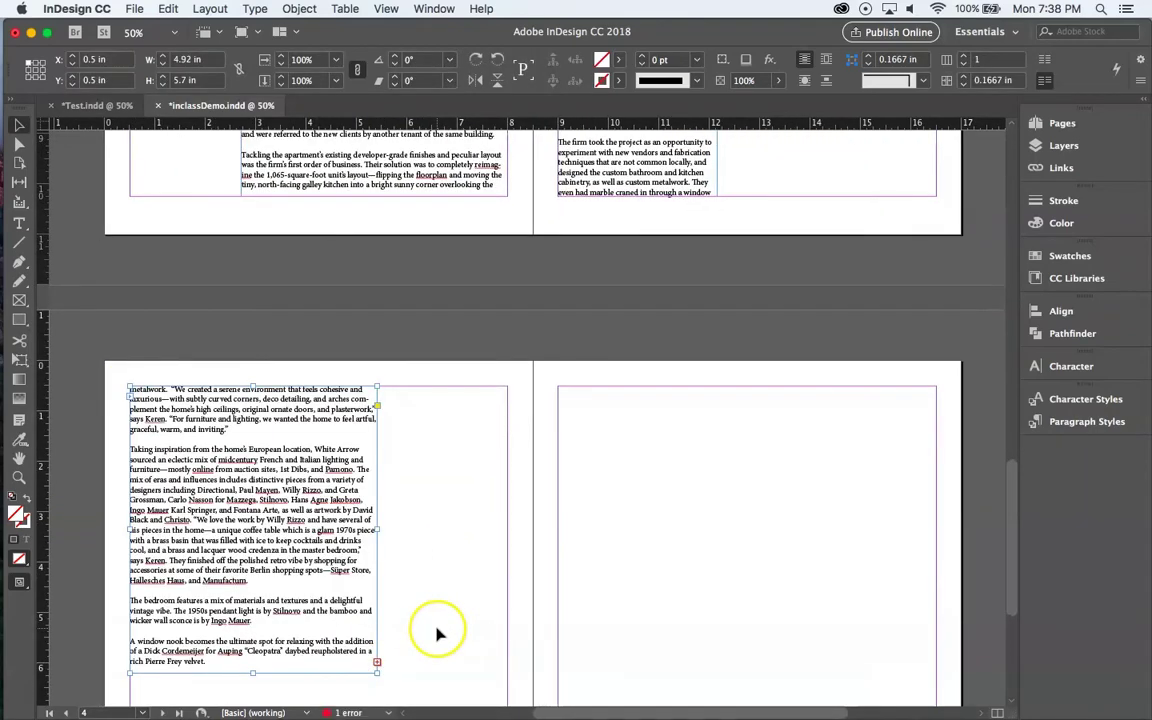
scroll(437, 630, down, 5)
scroll(437, 630, left, 1)
drag(288, 394, 288, 597)
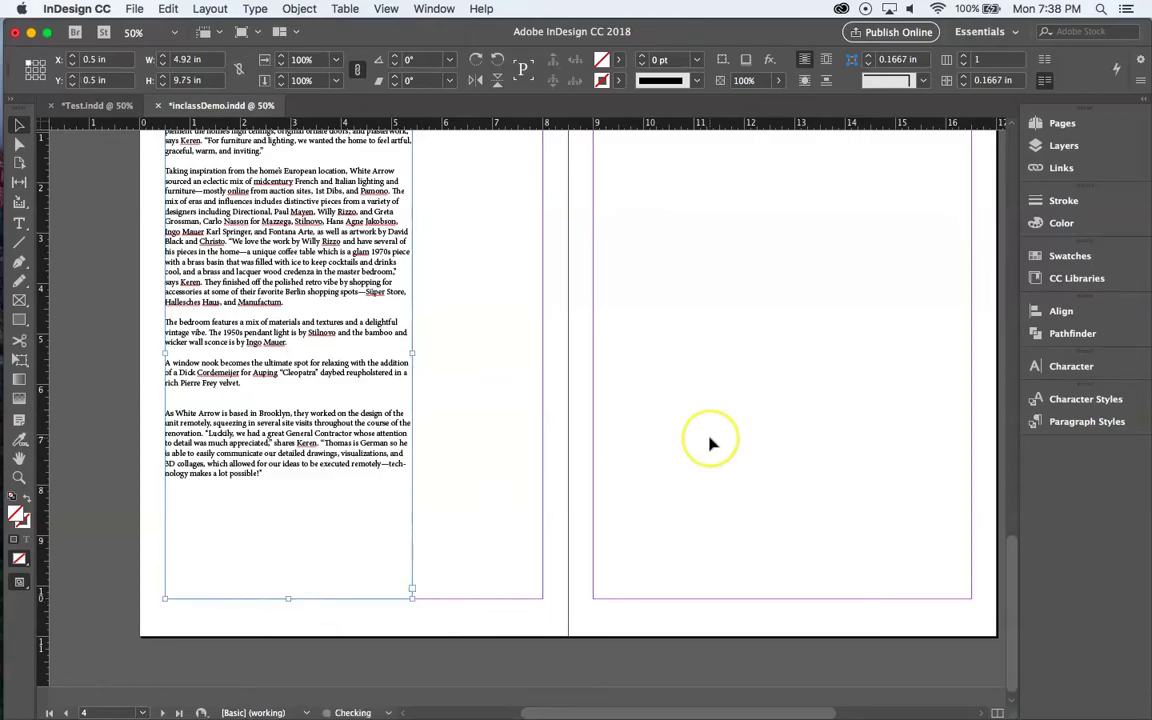
Examine how the article flows through the threaded frames from page 2 to page 4, and check the picture and text frames.
scroll(710, 443, up, 15)
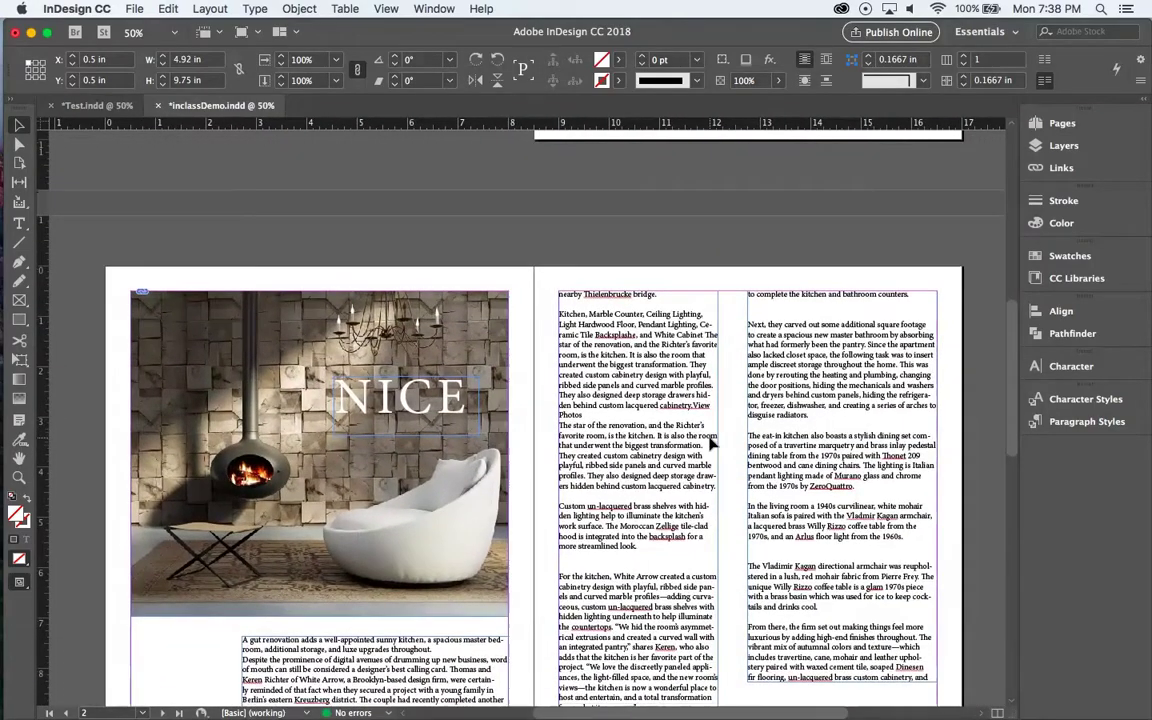
scroll(712, 445, down, 5)
click(397, 305)
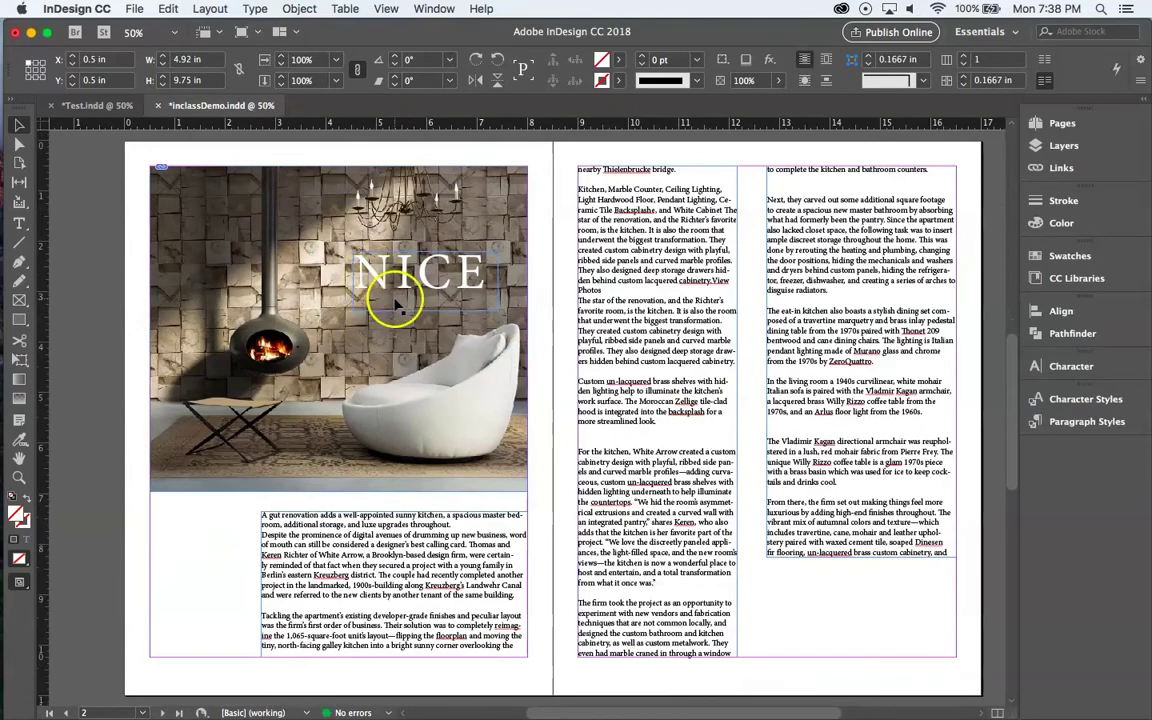
click(805, 390)
scroll(728, 620, down, 5)
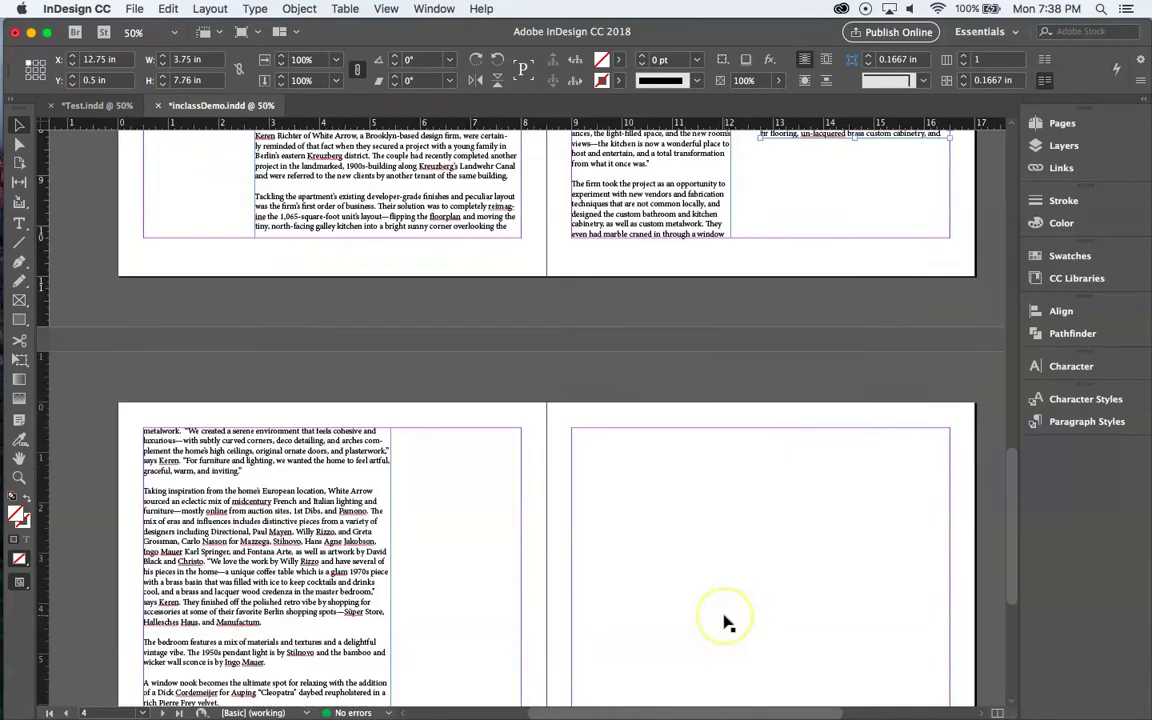
scroll(728, 622, down, 3)
scroll(450, 496, down, 5)
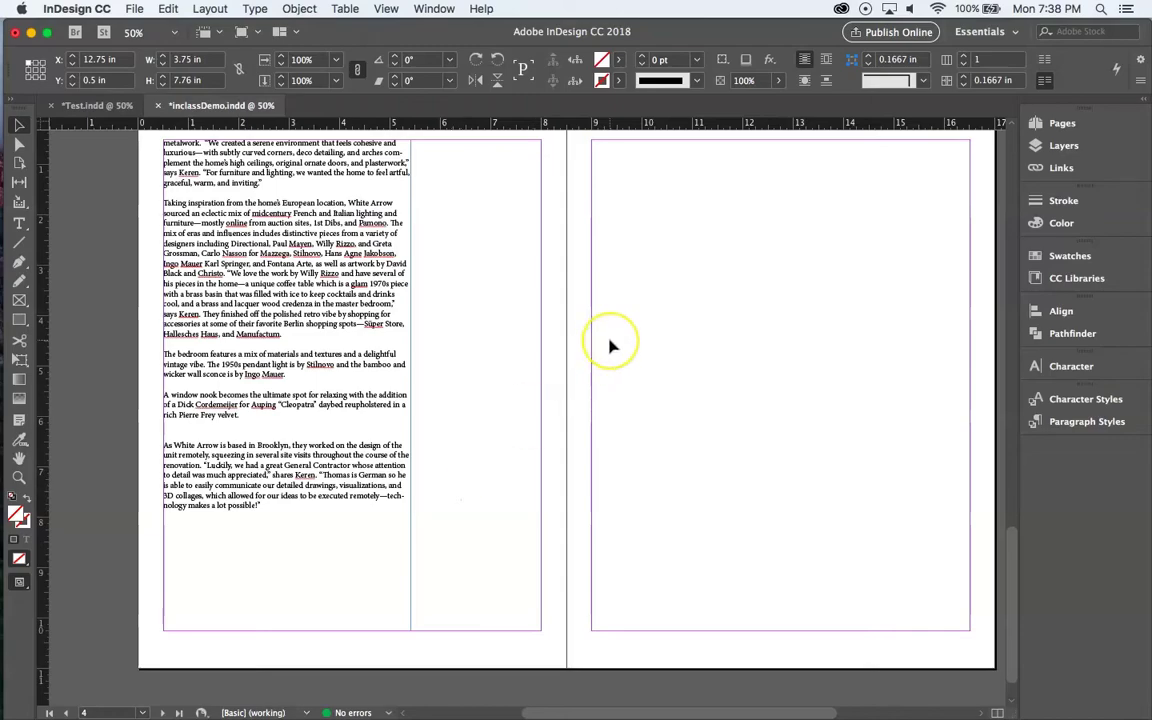
scroll(612, 345, up, 10)
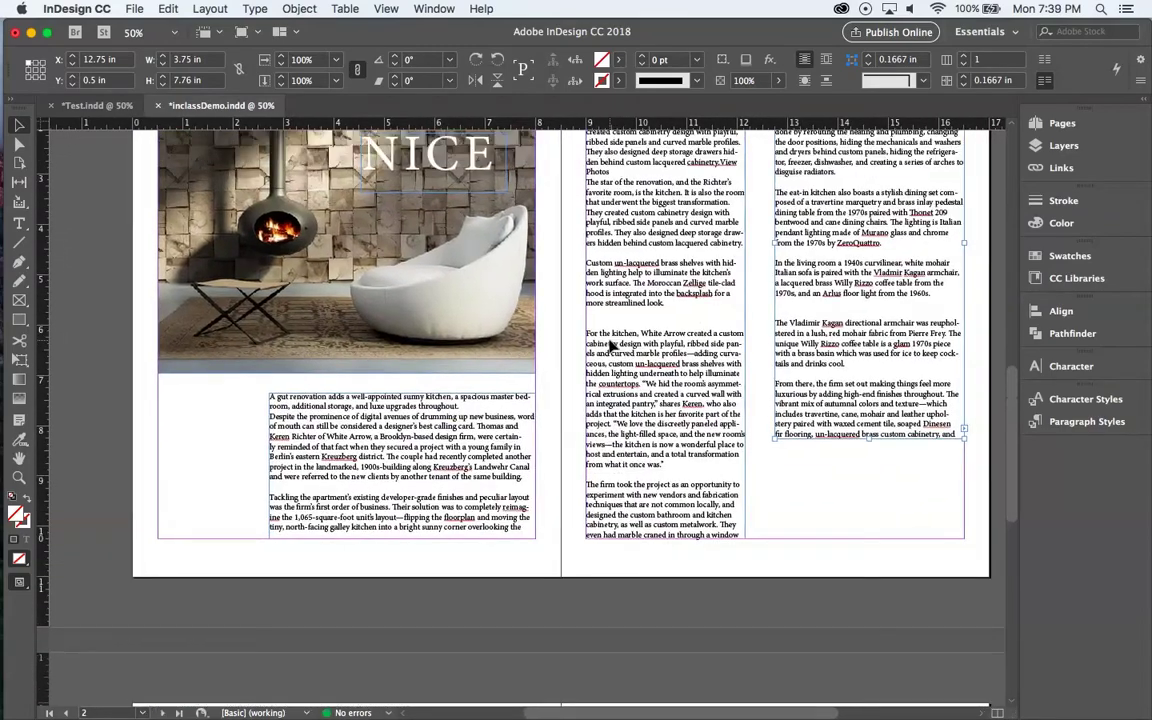
scroll(612, 345, up, 3)
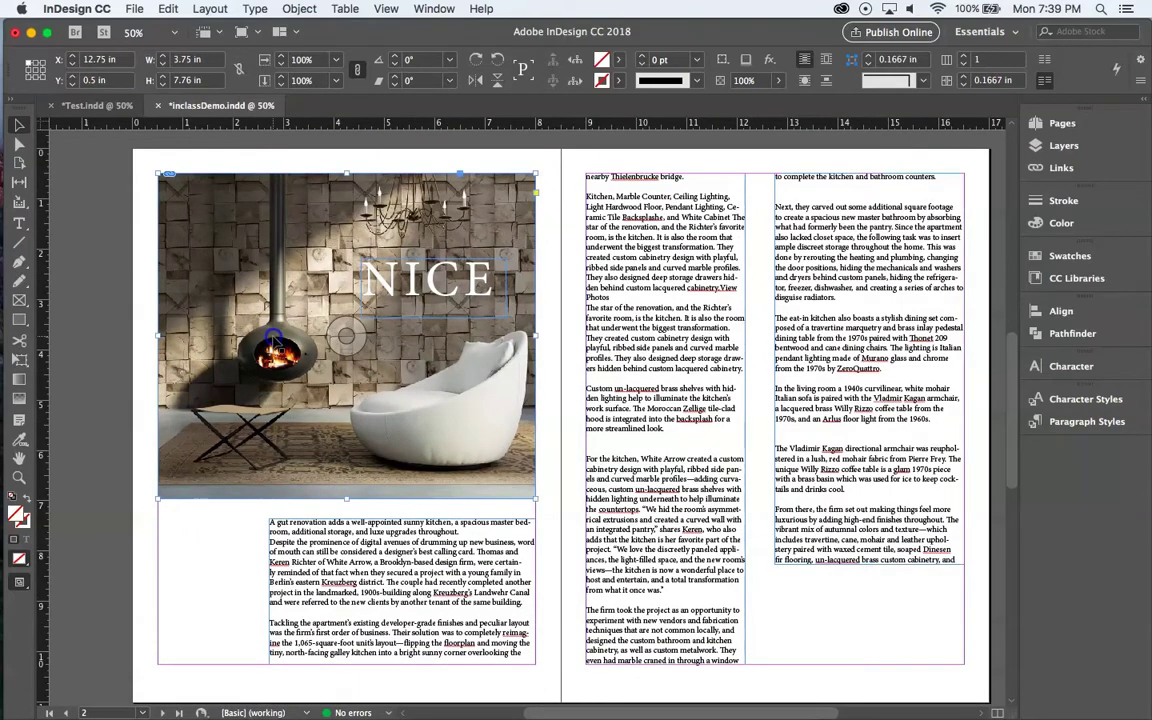
click(275, 346)
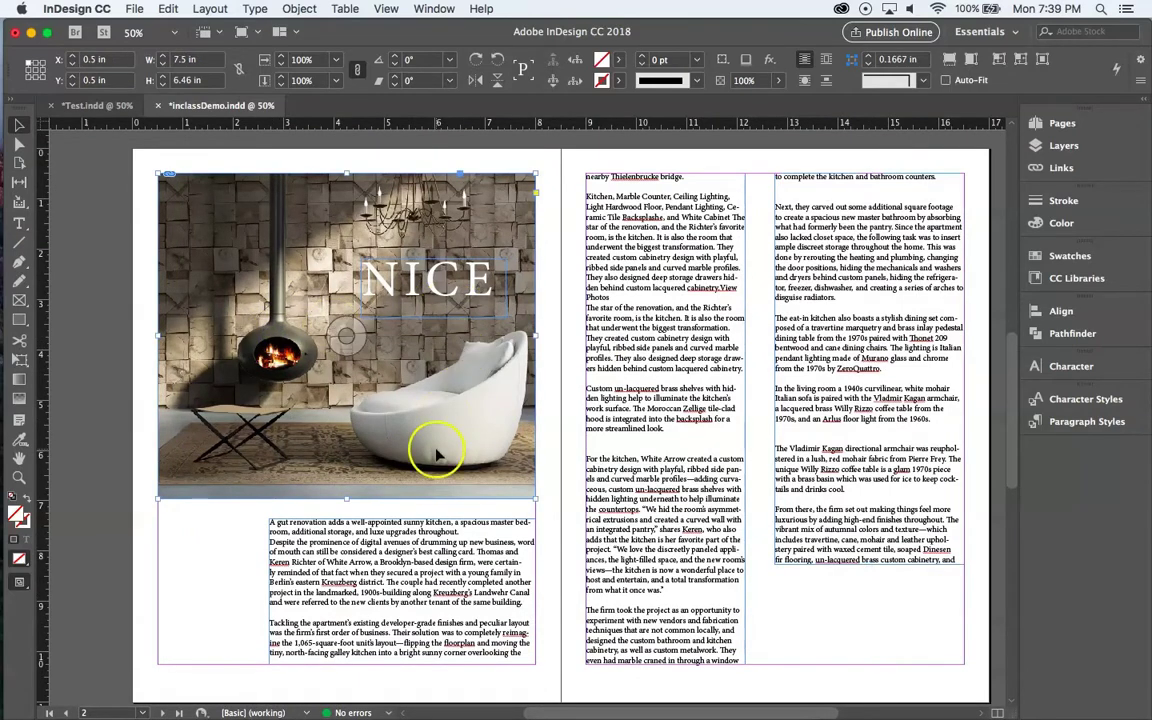
click(420, 565)
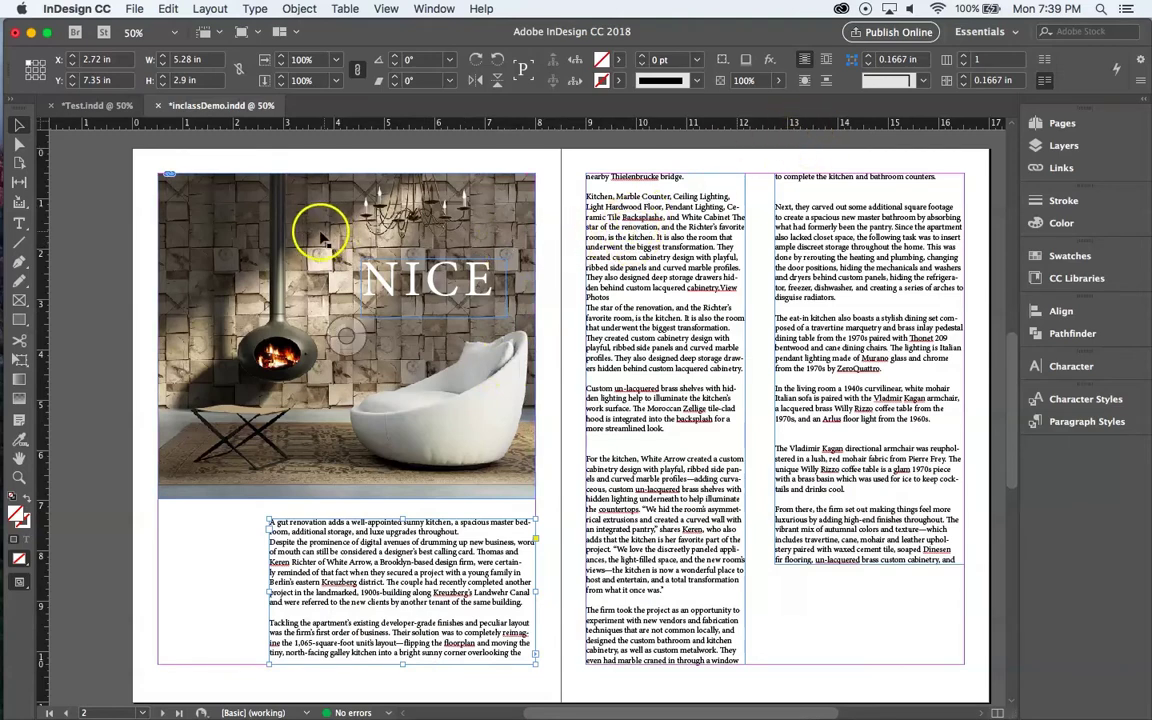
Extend the page 2 picture frame to the spine and past the top and outside page edges: X -0.28 in, Y -0.24 in, about 8.78 × 7.2 in.
click(390, 295)
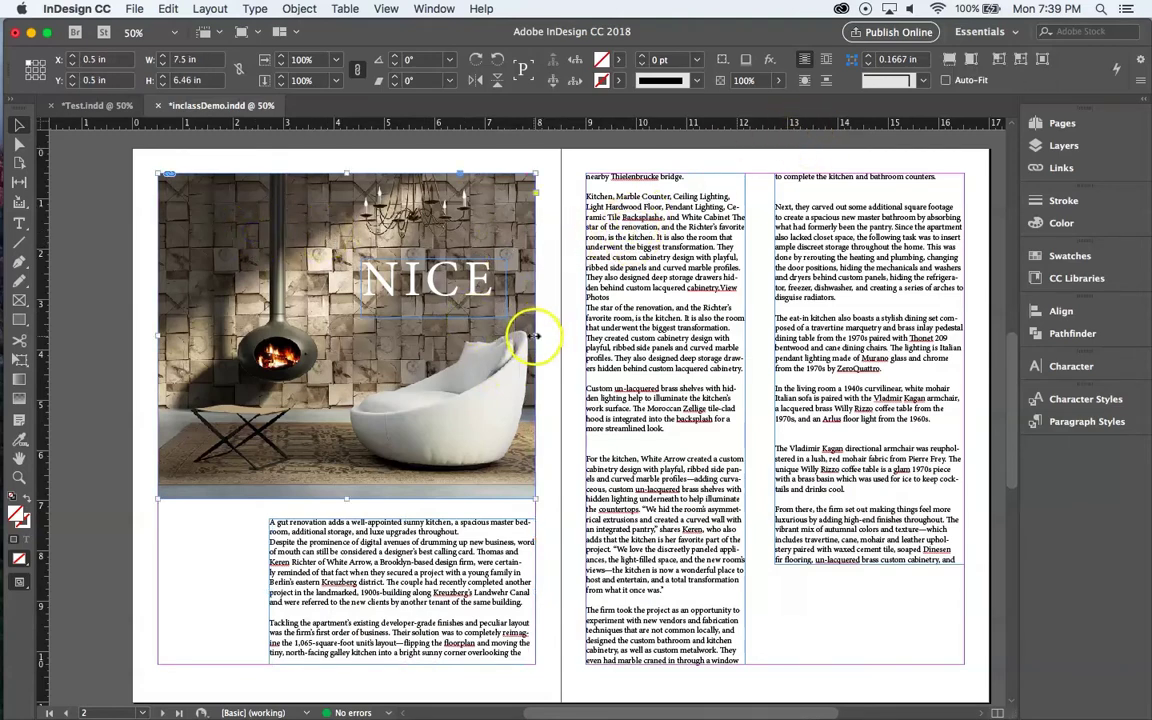
drag(535, 336, 561, 340)
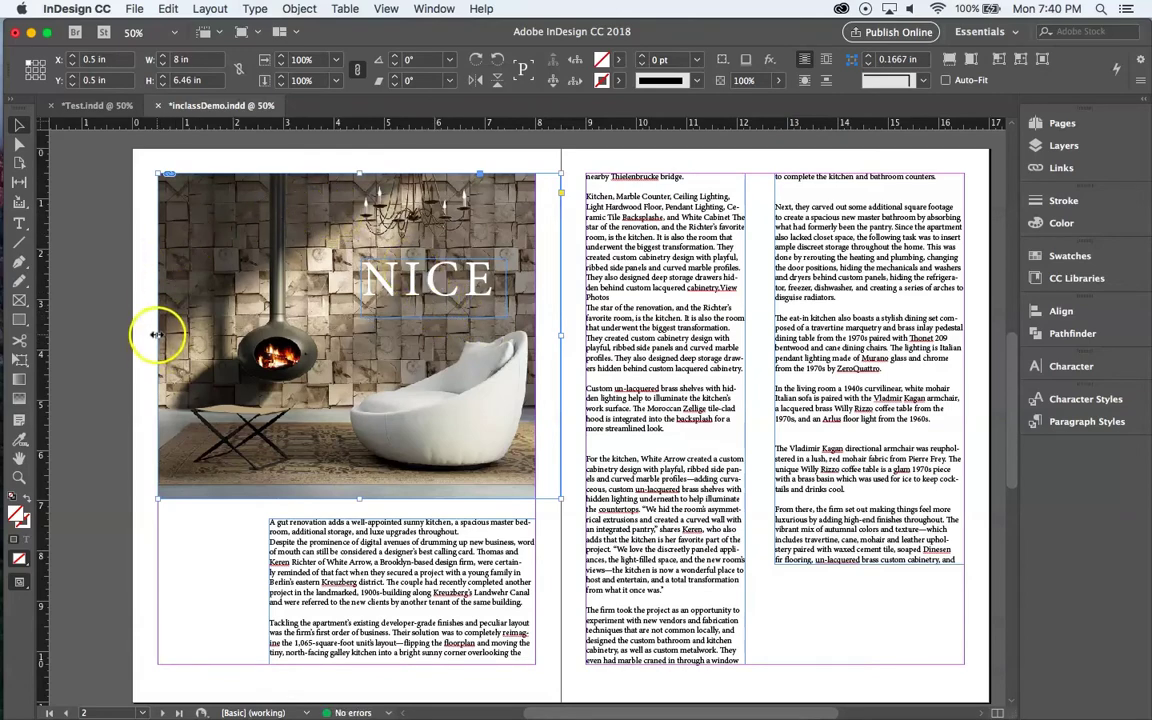
scroll(183, 188, up, 3)
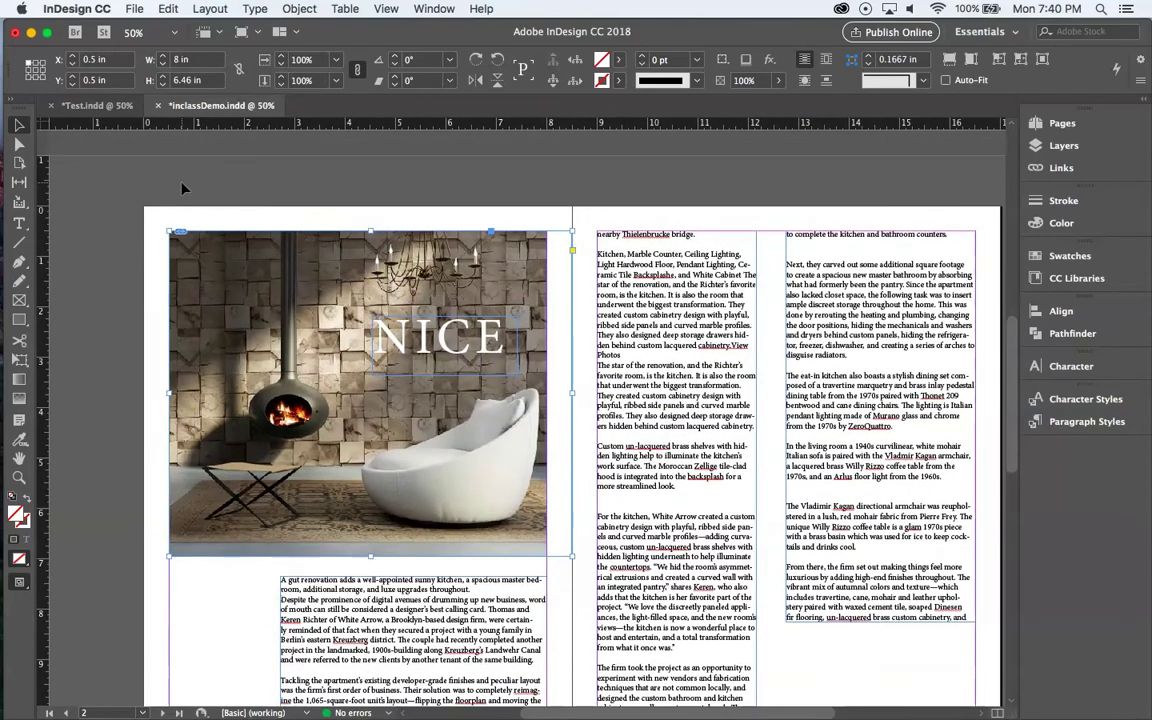
drag(168, 230, 126, 192)
drag(127, 195, 130, 196)
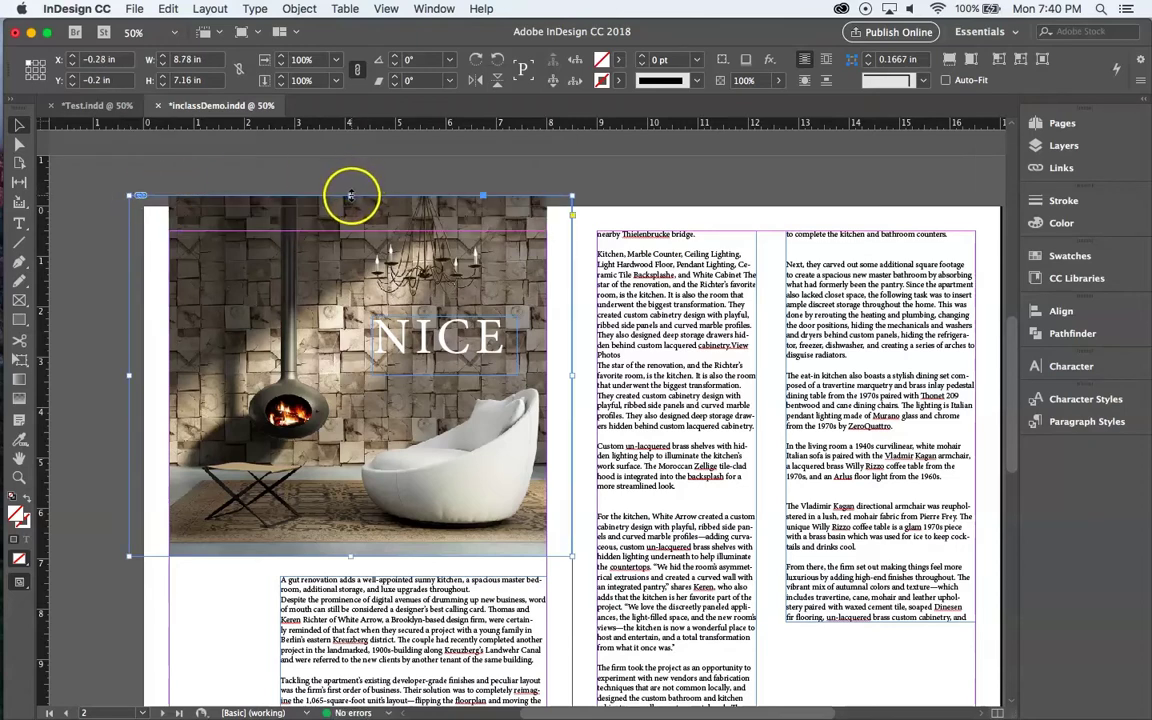
mouse_move(350, 195)
mouse_down()
mouse_move(348, 117)
mouse_move(350, 194)
mouse_up()
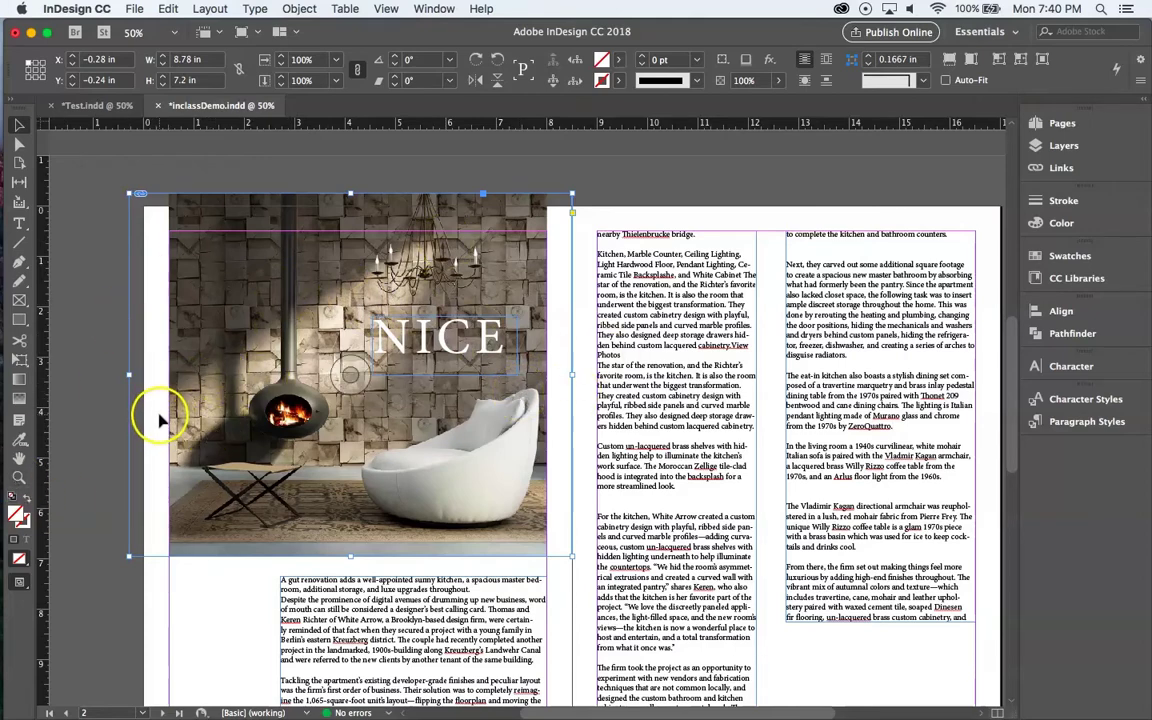
Fill the extended page 2 picture frame proportionally with its image.
mouse_move(135, 378)
mouse_down()
mouse_move(215, 372)
mouse_move(129, 368)
mouse_up()
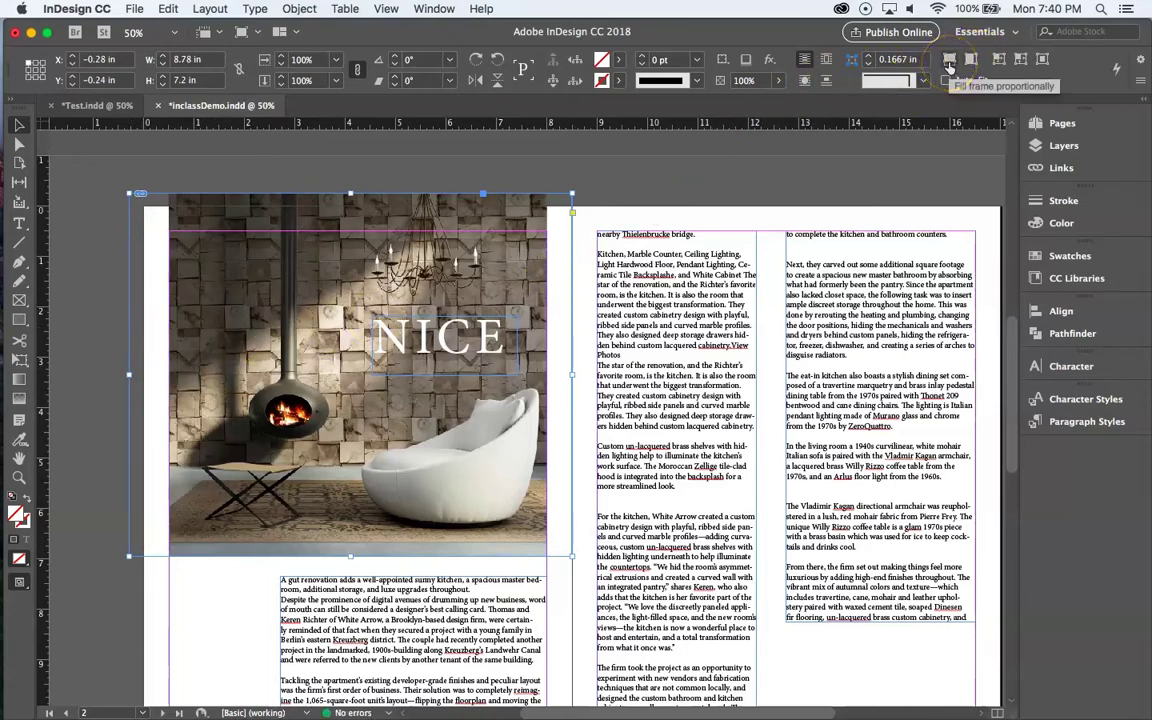
click(950, 60)
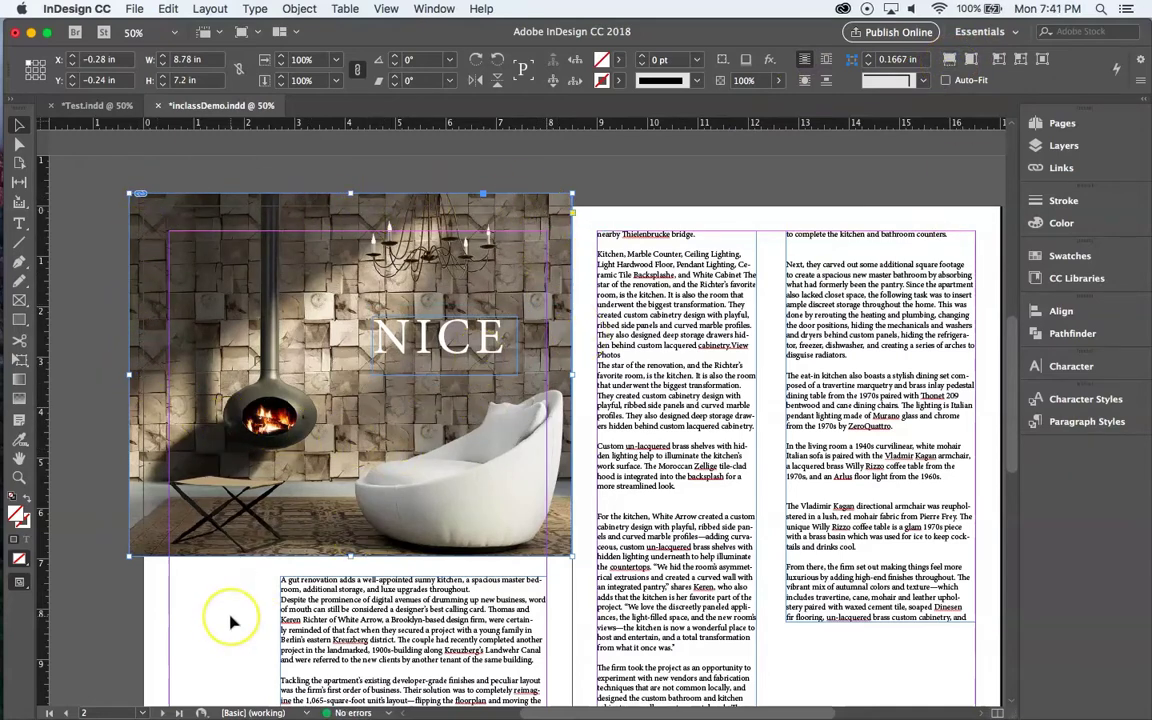
Select only page 2 and set its margins and columns to 3 columns with a 0.25 in gutter.
scroll(231, 689, down, 3)
scroll(231, 622, down, 2)
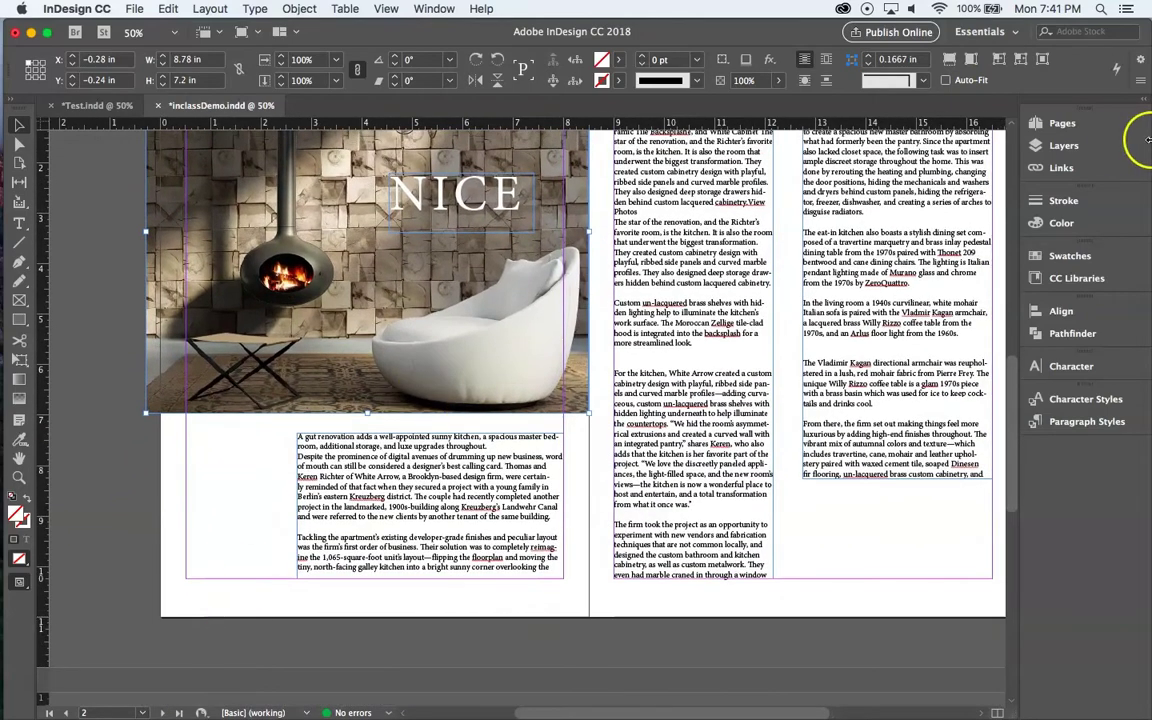
click(1094, 128)
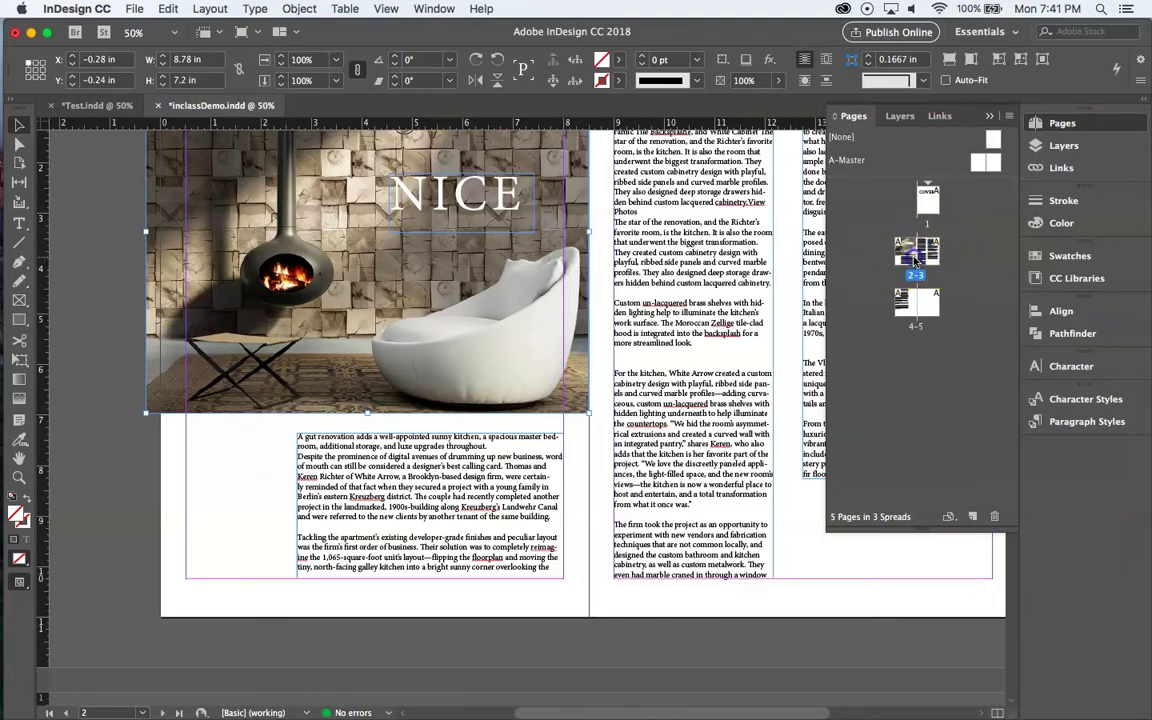
drag(914, 259, 914, 260)
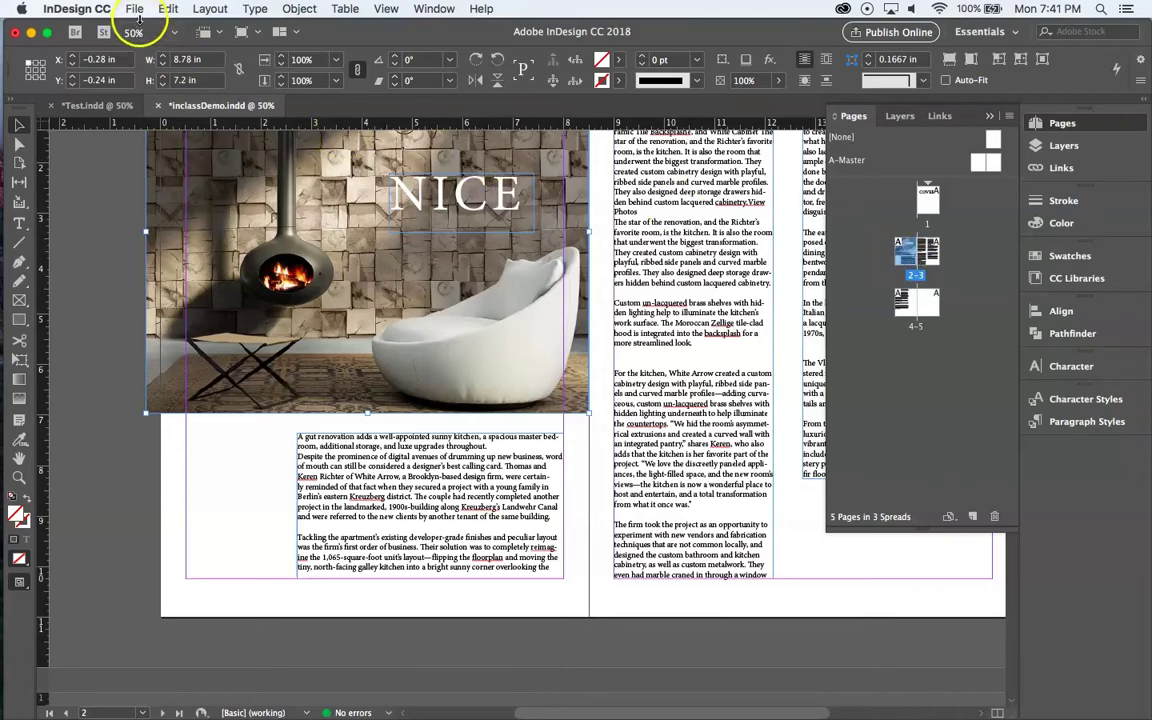
click(204, 10)
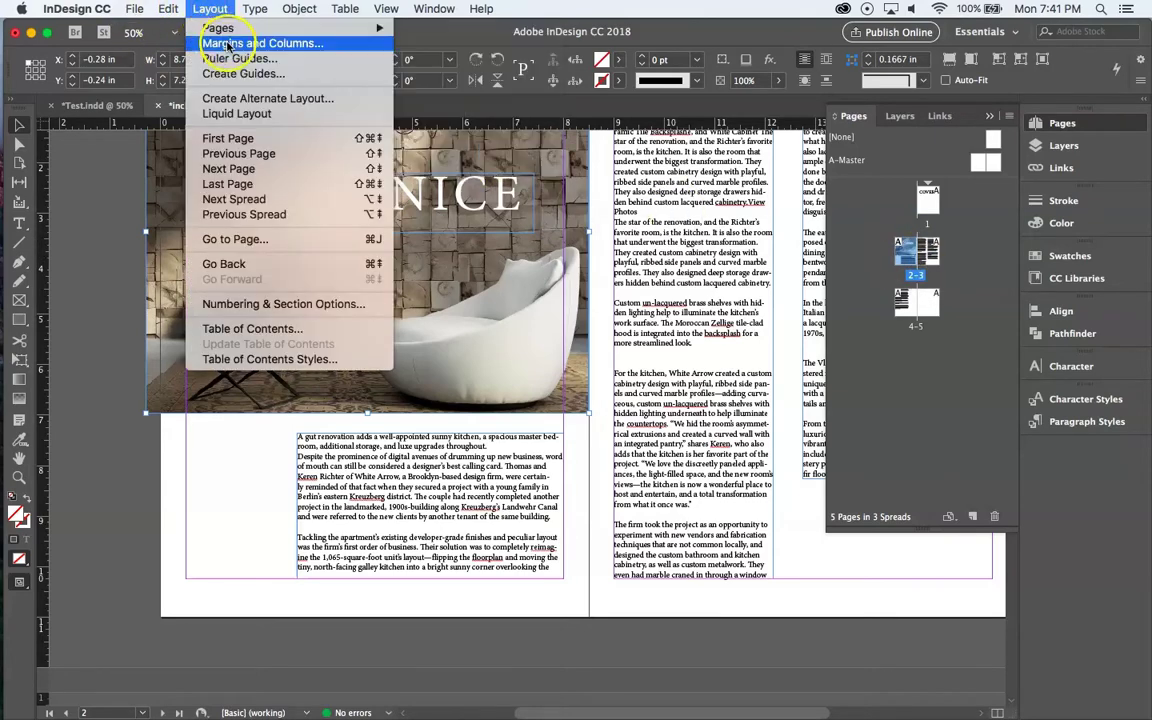
click(228, 45)
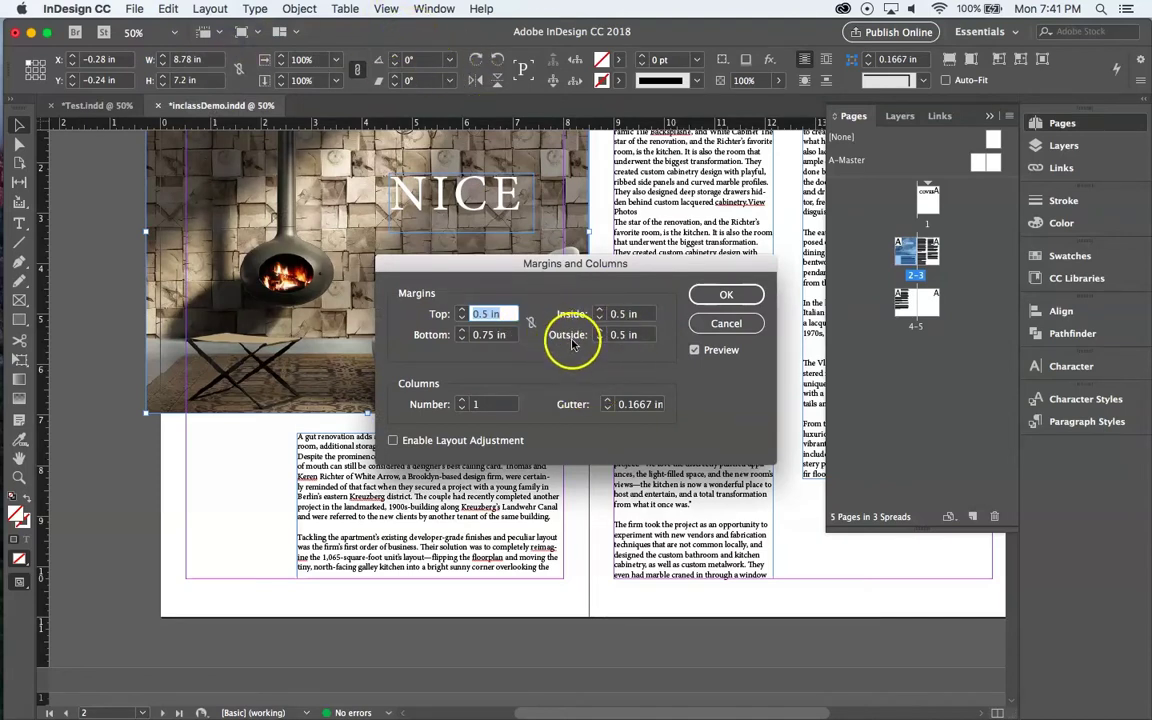
click(463, 401)
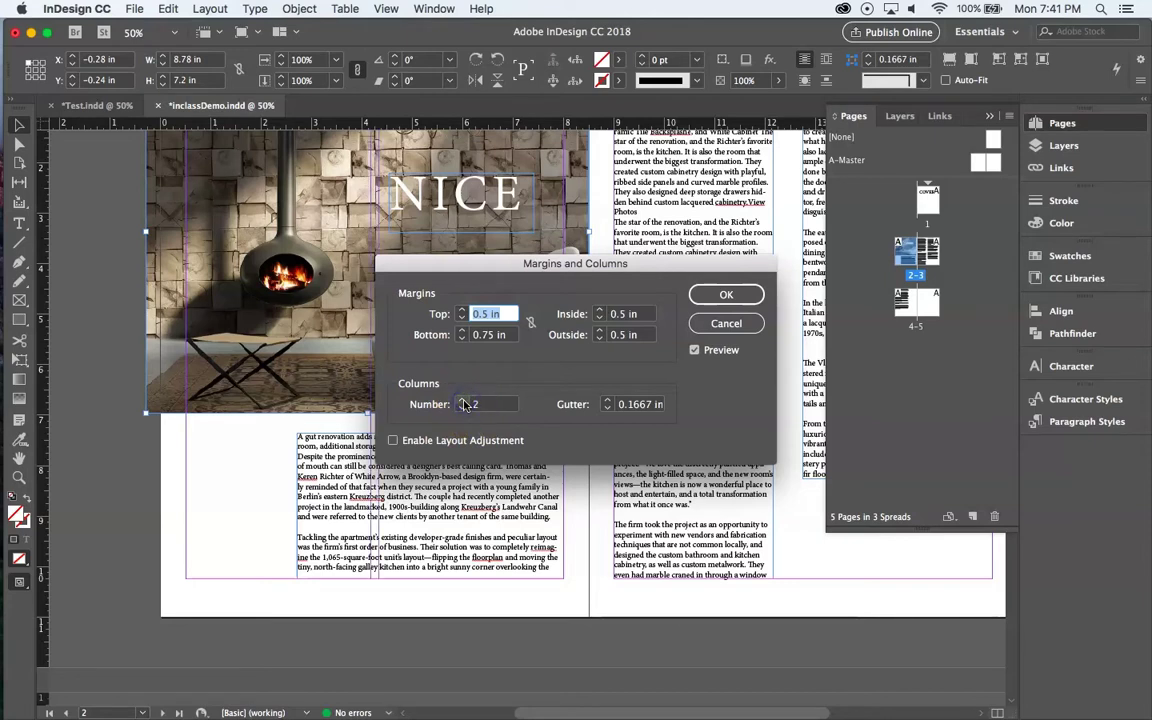
click(463, 408)
click(463, 399)
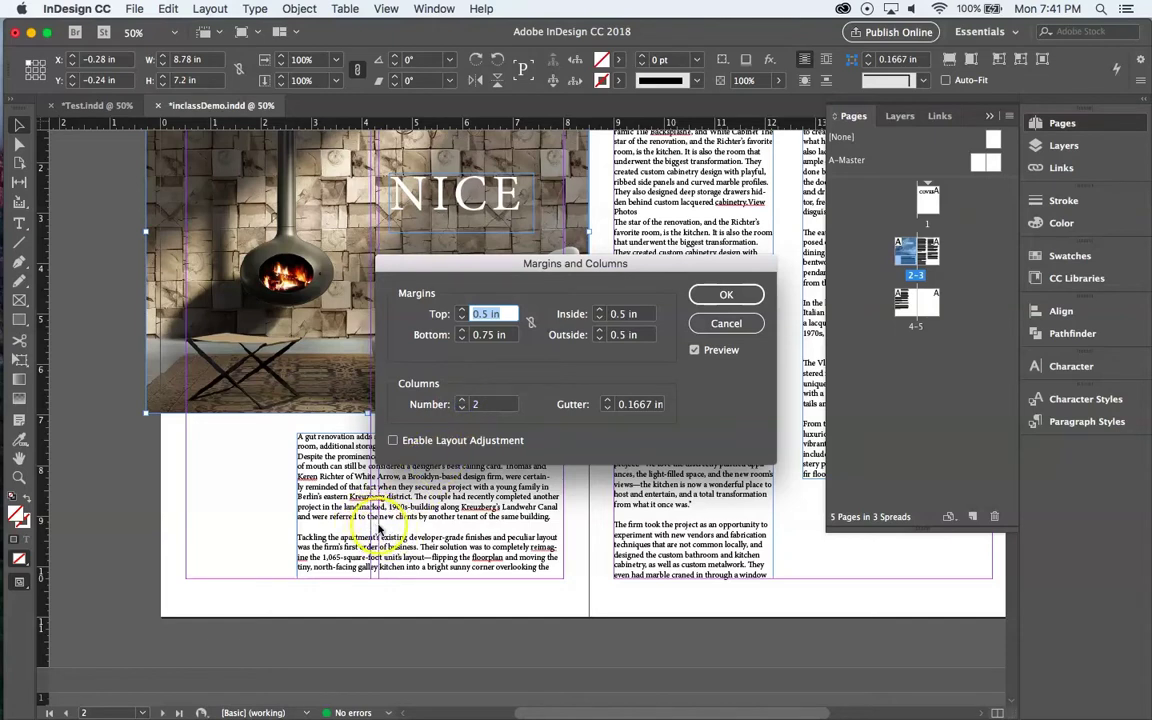
click(608, 401)
click(608, 401)
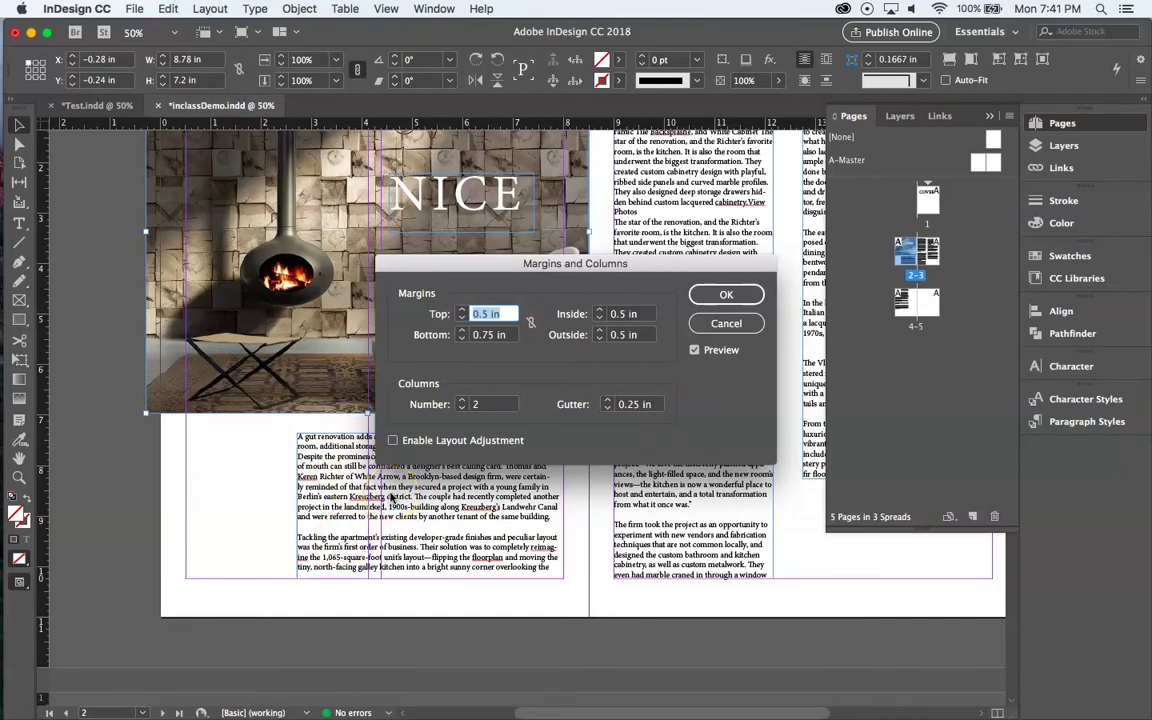
click(463, 400)
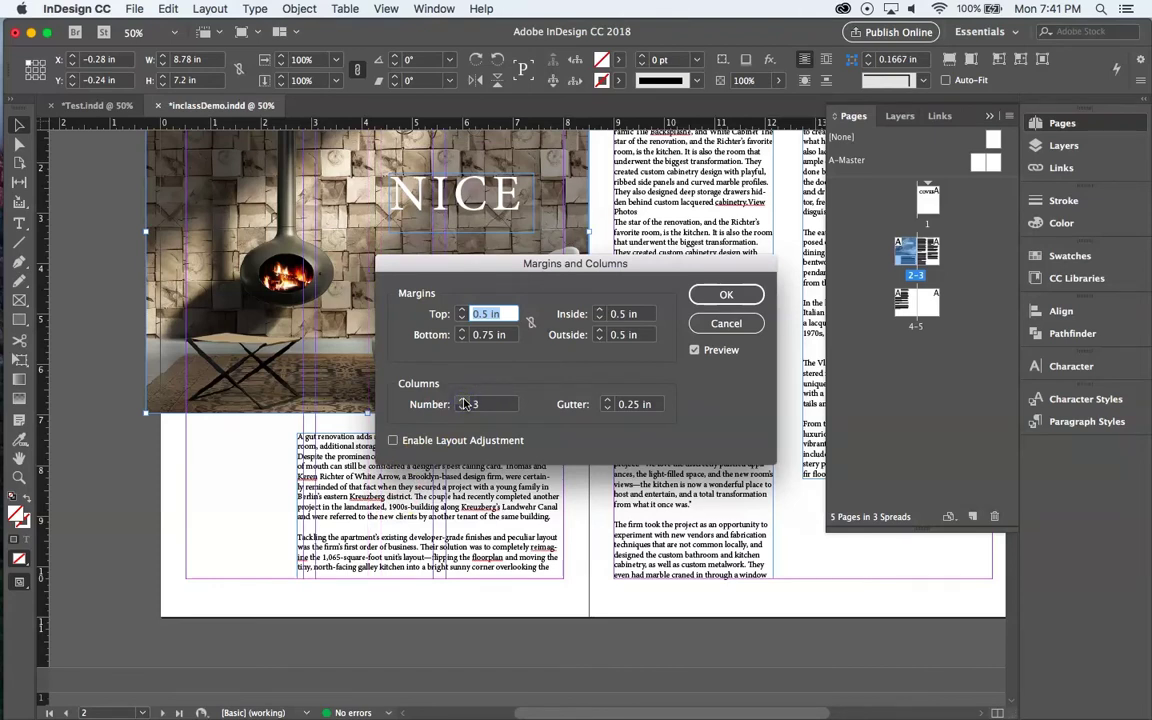
click(748, 295)
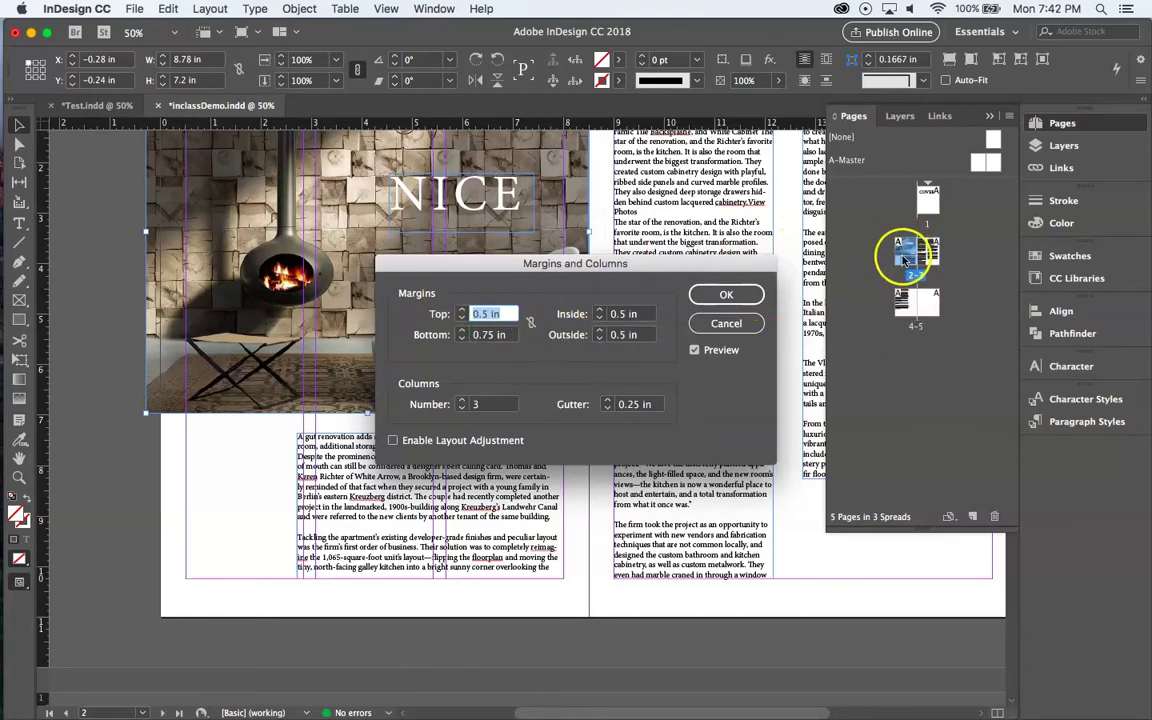
click(725, 294)
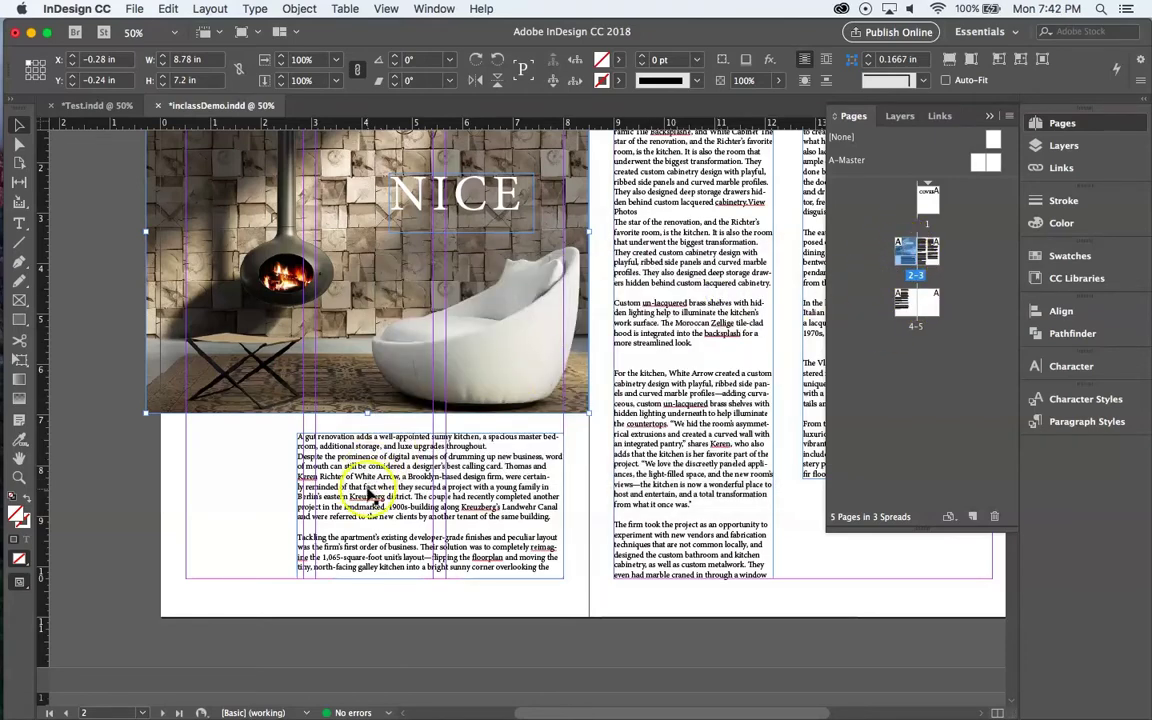
Align the page 2 text frame to the second column guide at X 2.8333 in, 5.1667 in wide, and extend it to the bottom margin, 3.11 in high.
drag(368, 488, 373, 474)
click(568, 494)
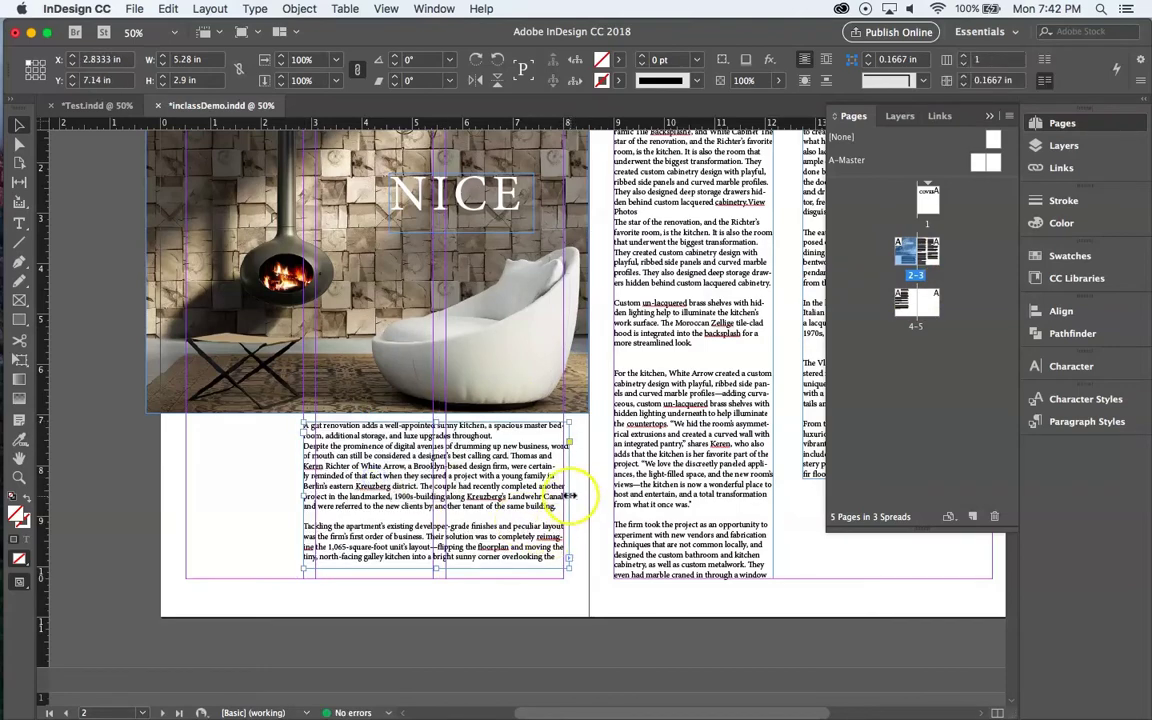
drag(568, 494, 564, 496)
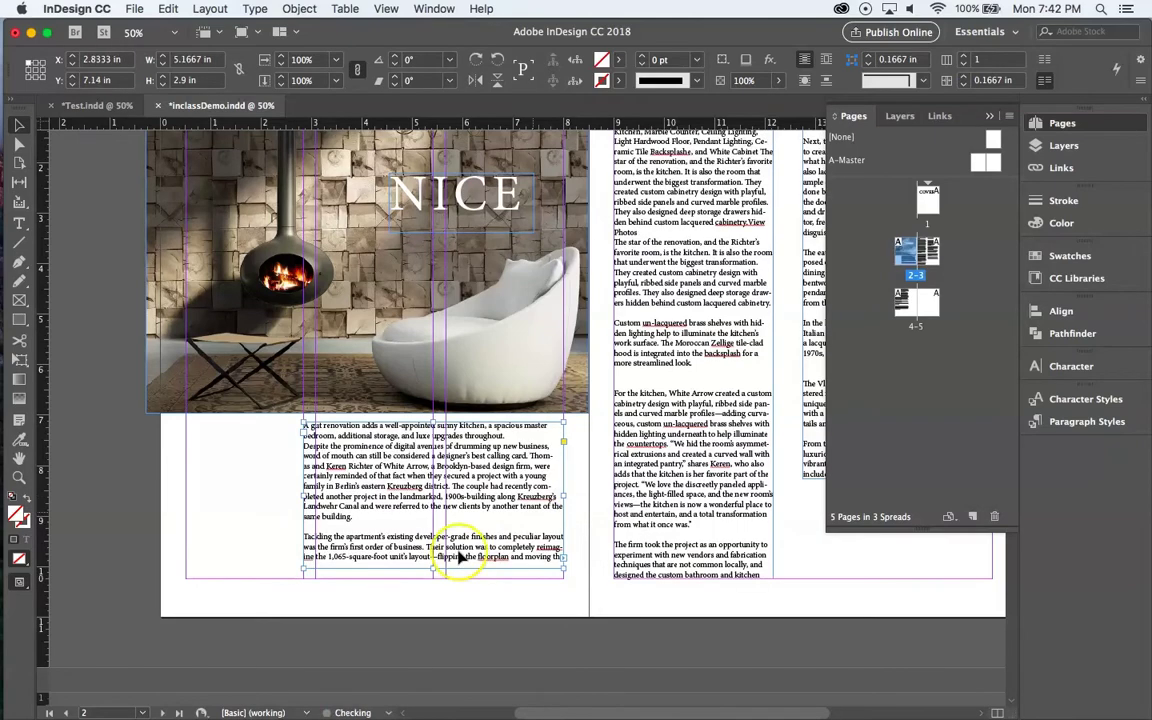
drag(434, 566, 434, 578)
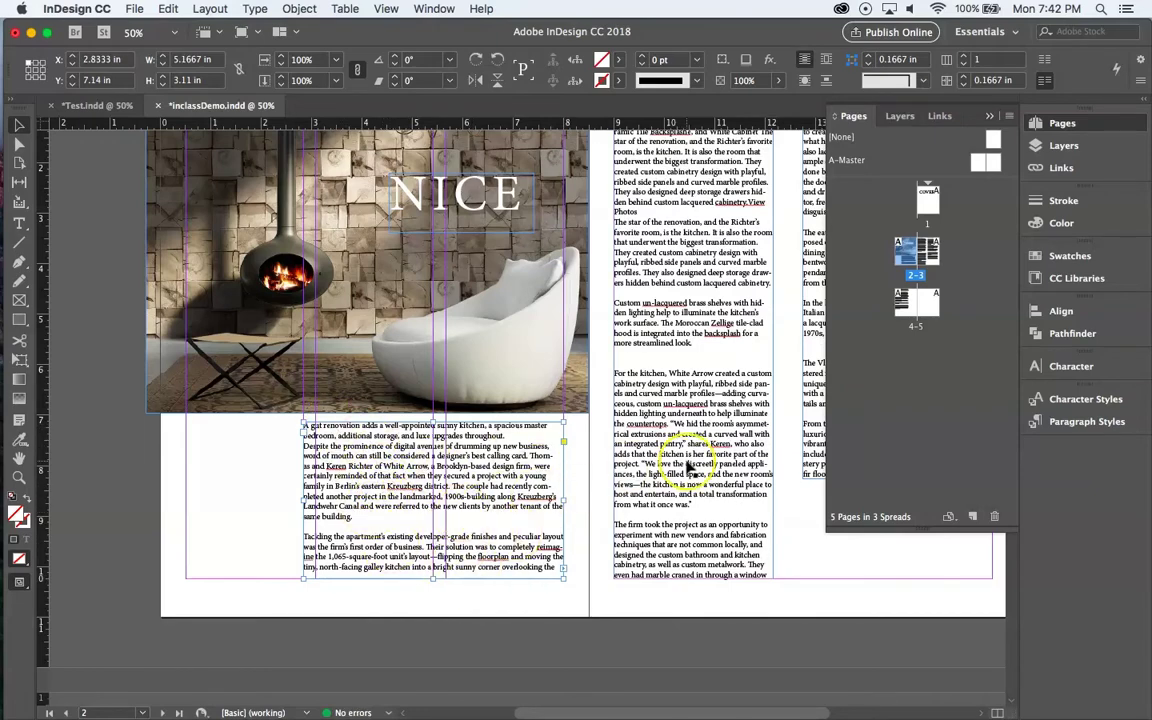
click(763, 585)
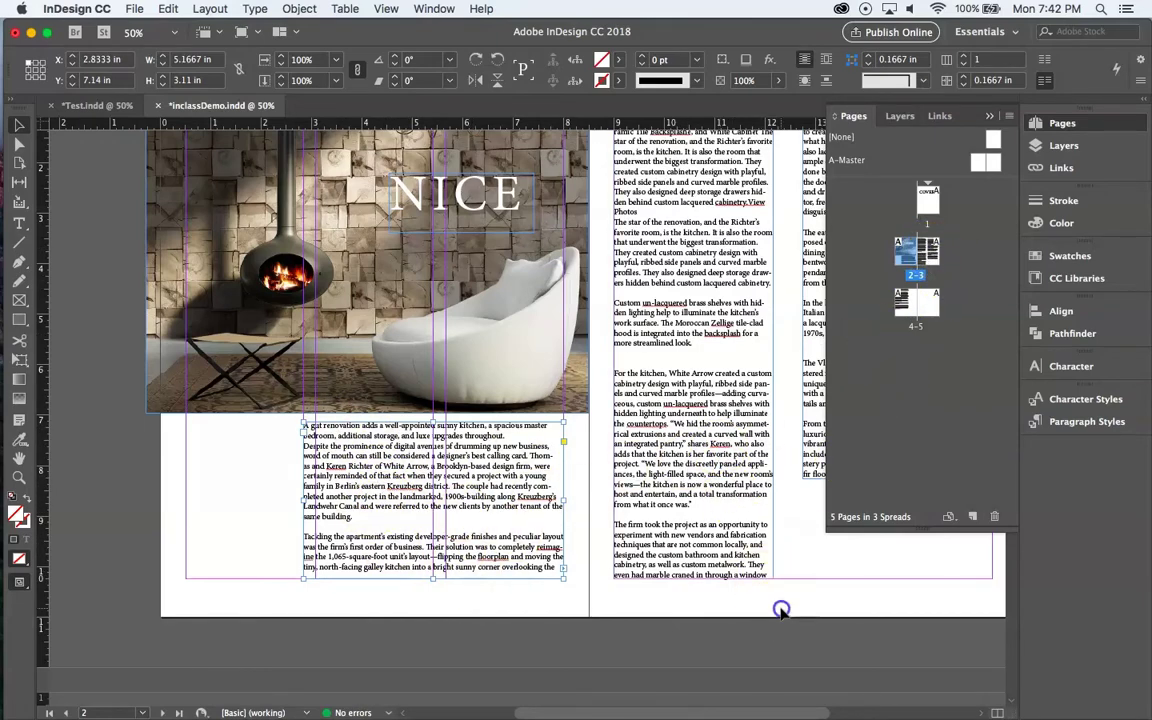
Select only page 3 and set its margins and columns to 2 columns with a 0.25 in gutter.
scroll(783, 609, right, 5)
scroll(783, 613, right, 2)
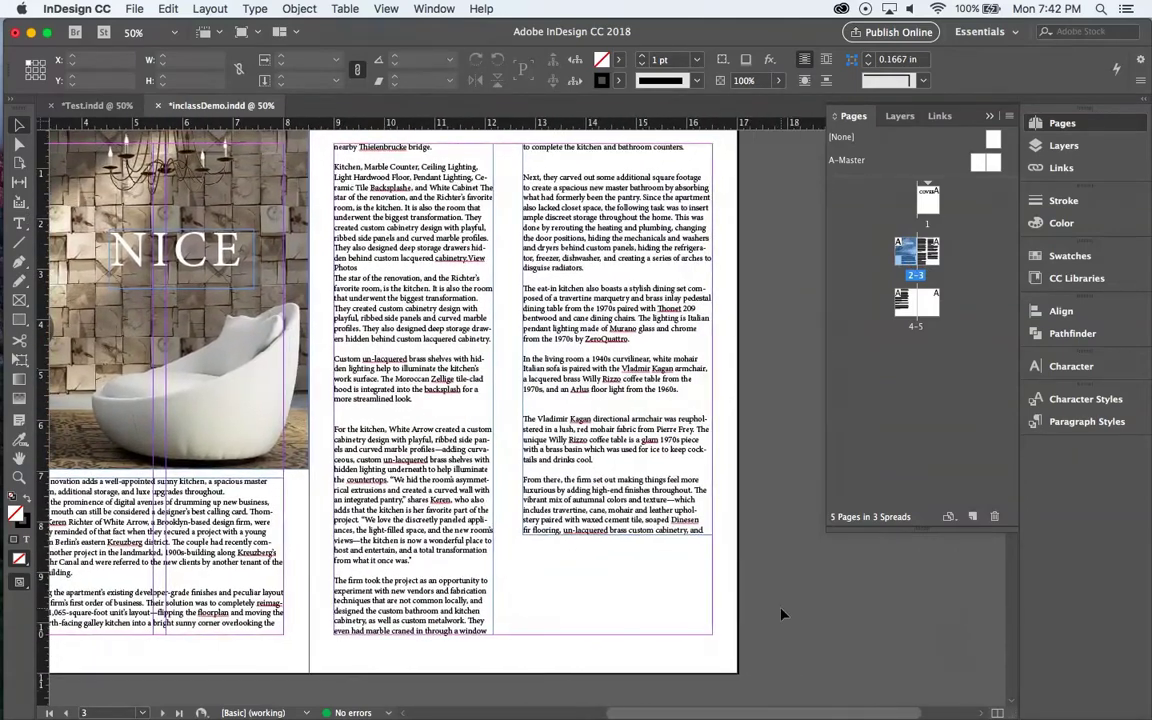
click(540, 308)
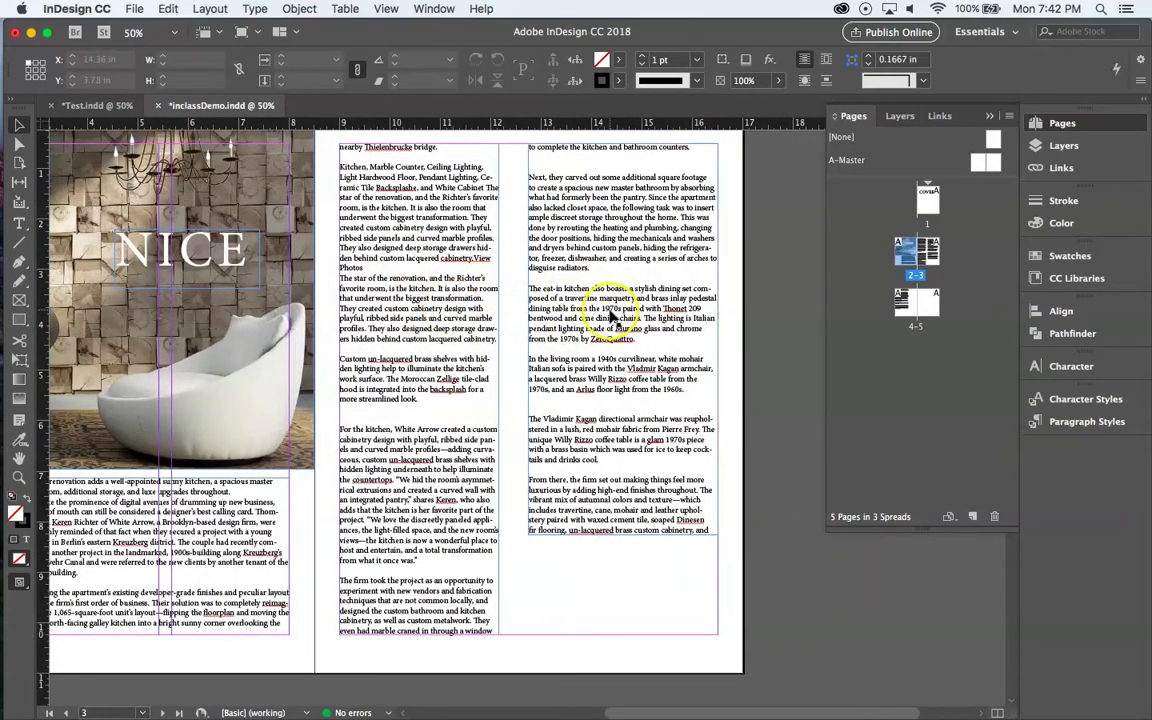
click(929, 252)
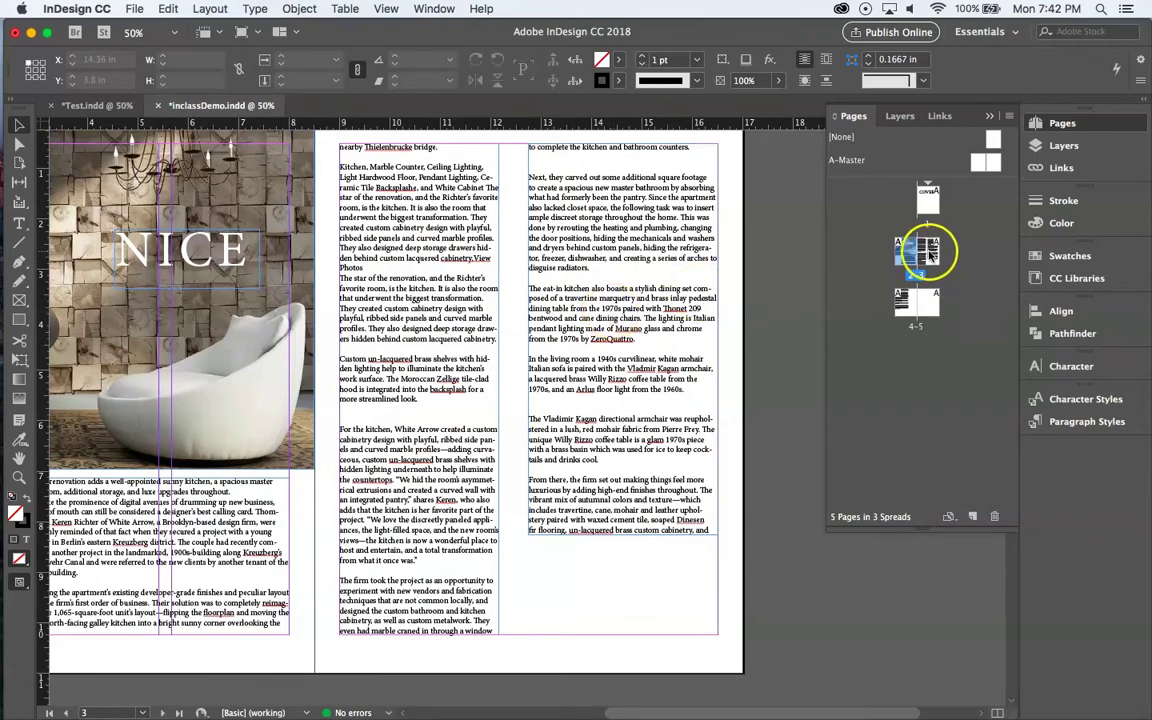
click(226, 12)
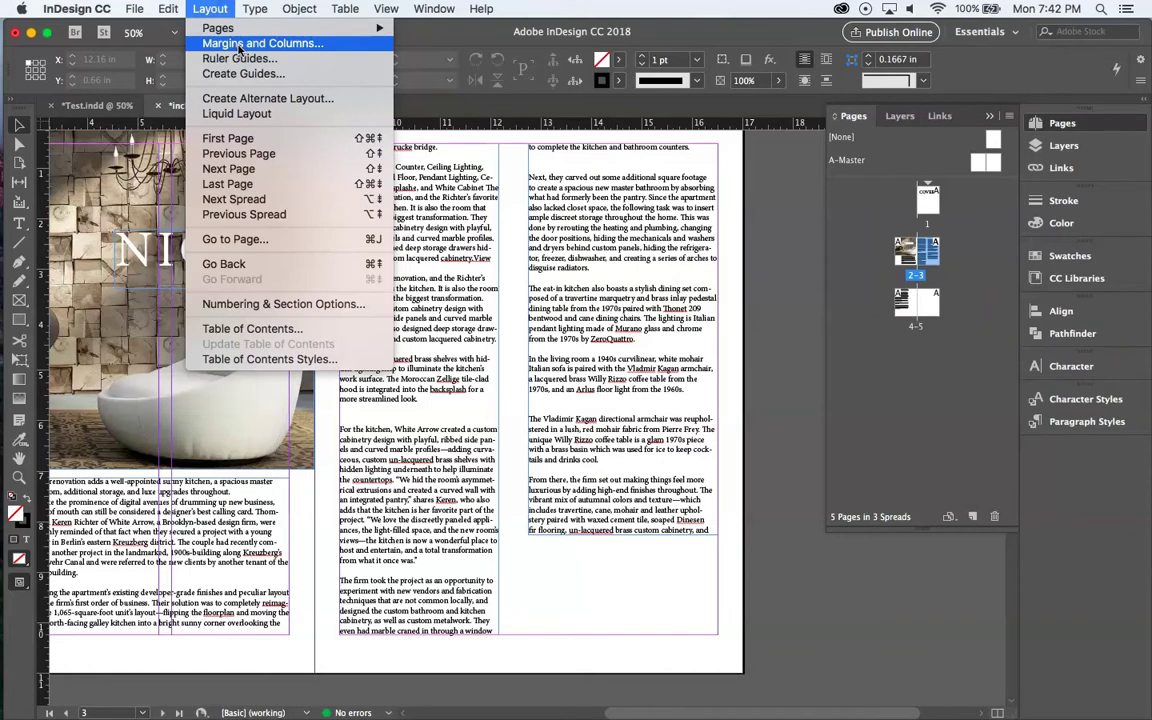
click(238, 44)
click(465, 404)
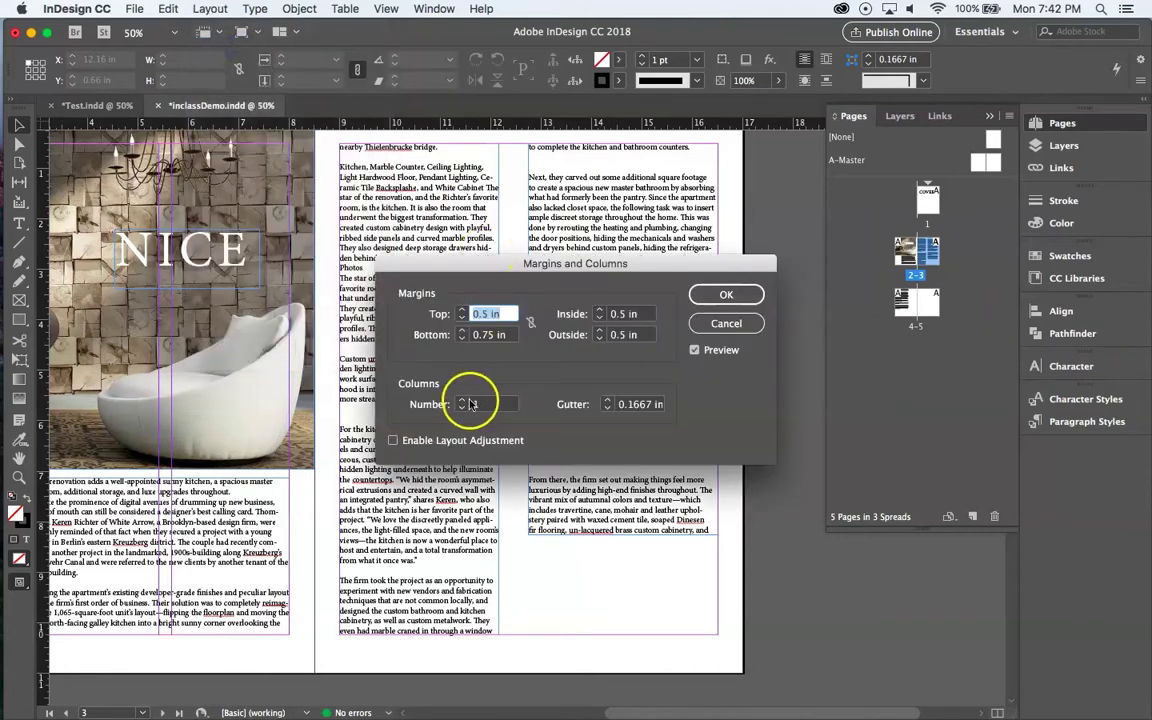
click(606, 401)
click(726, 294)
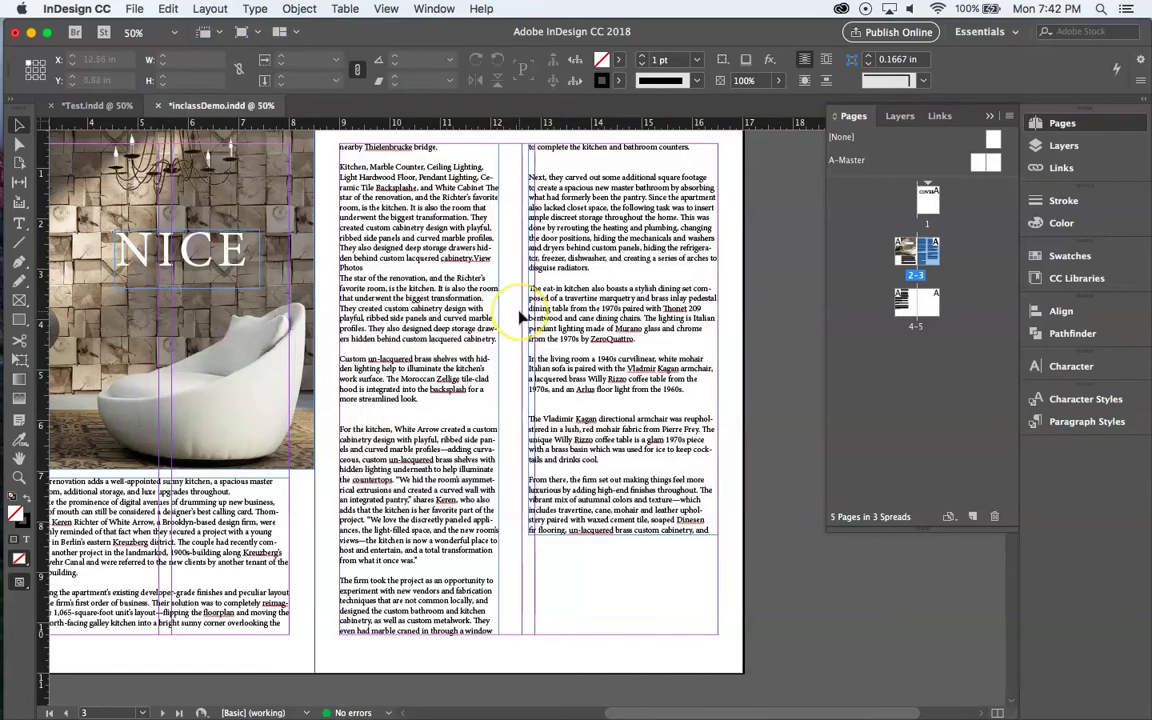
Fit the two page 3 text frames to the column guides, placing the second at X 12.875 in and extending it to 9.75 in high.
scroll(455, 305, up, 1)
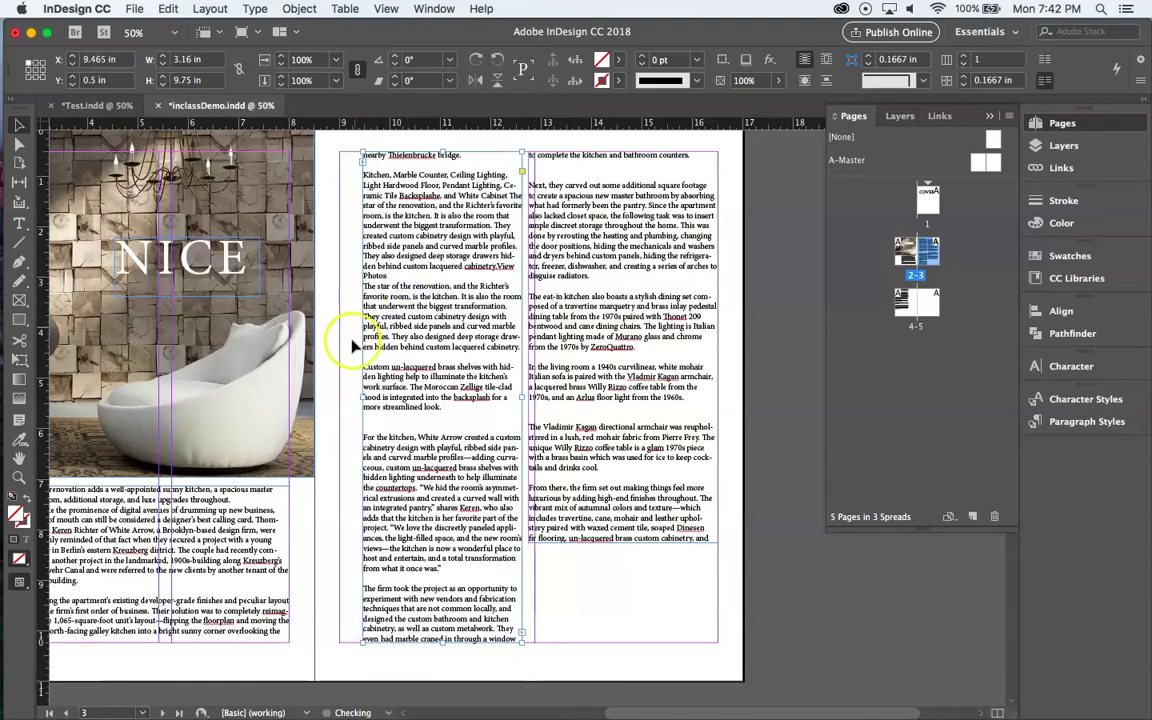
drag(365, 397, 340, 397)
drag(590, 364, 663, 414)
drag(657, 274, 590, 224)
drag(627, 551, 617, 645)
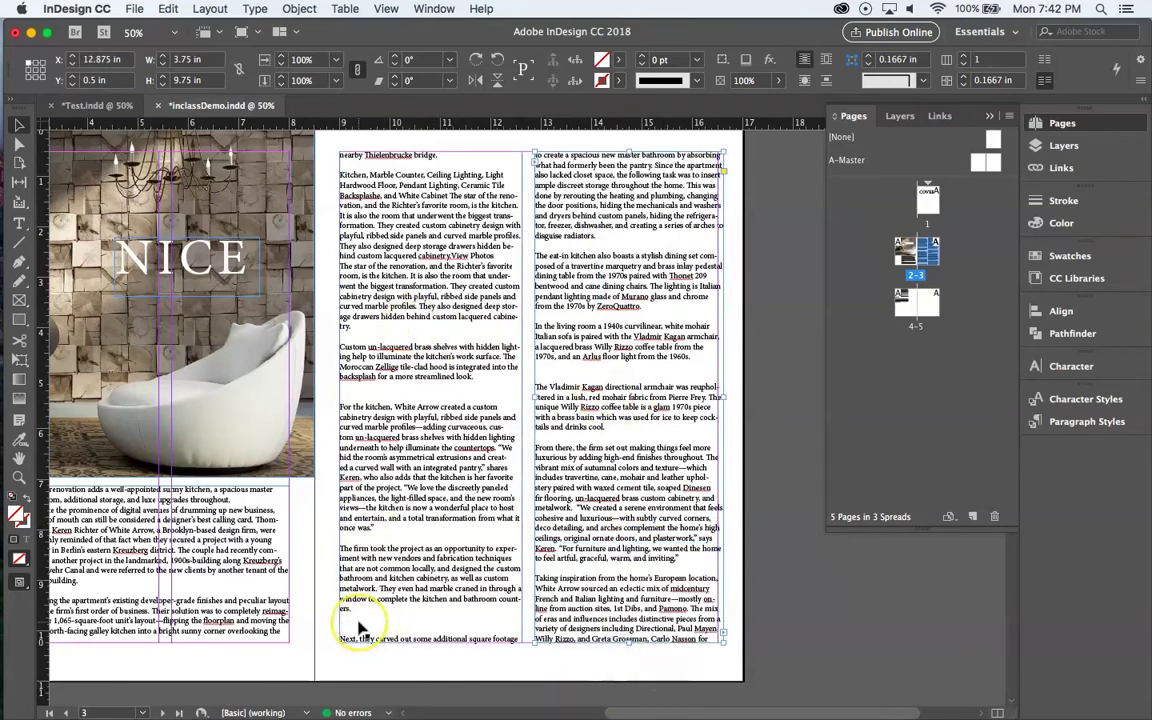
Switch the document to Preview screen mode and view the page 2–3 spread at 50% with nothing selected.
scroll(360, 628, left, 5)
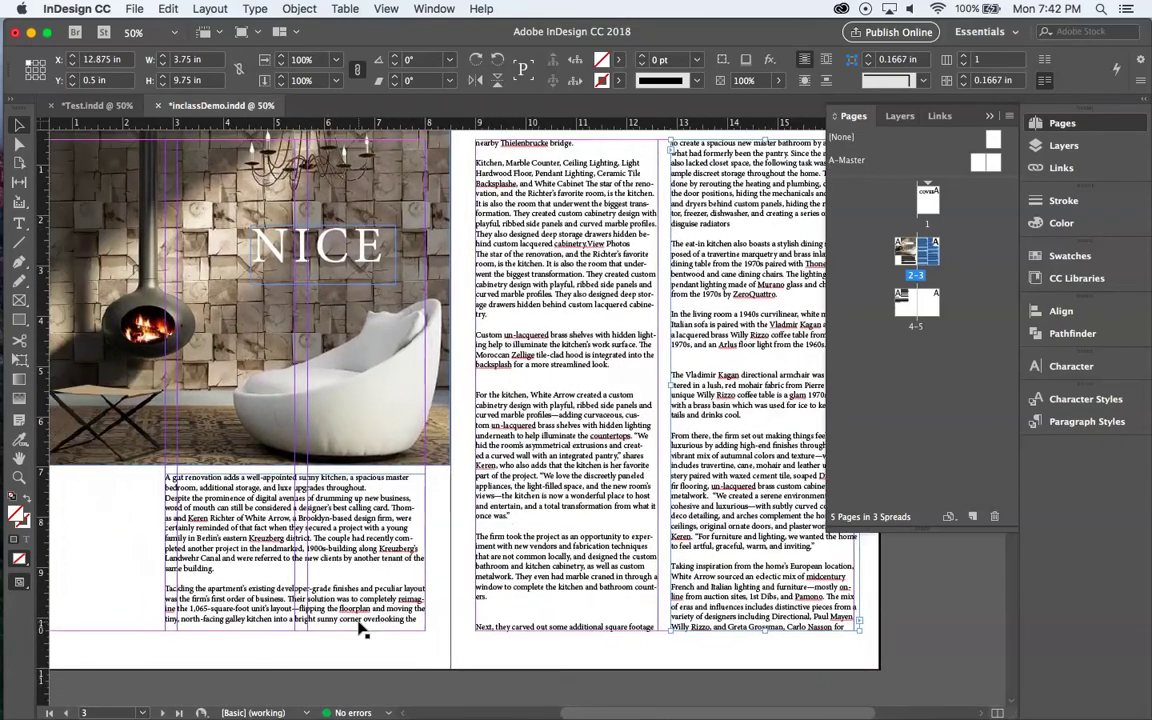
key(super+minus)
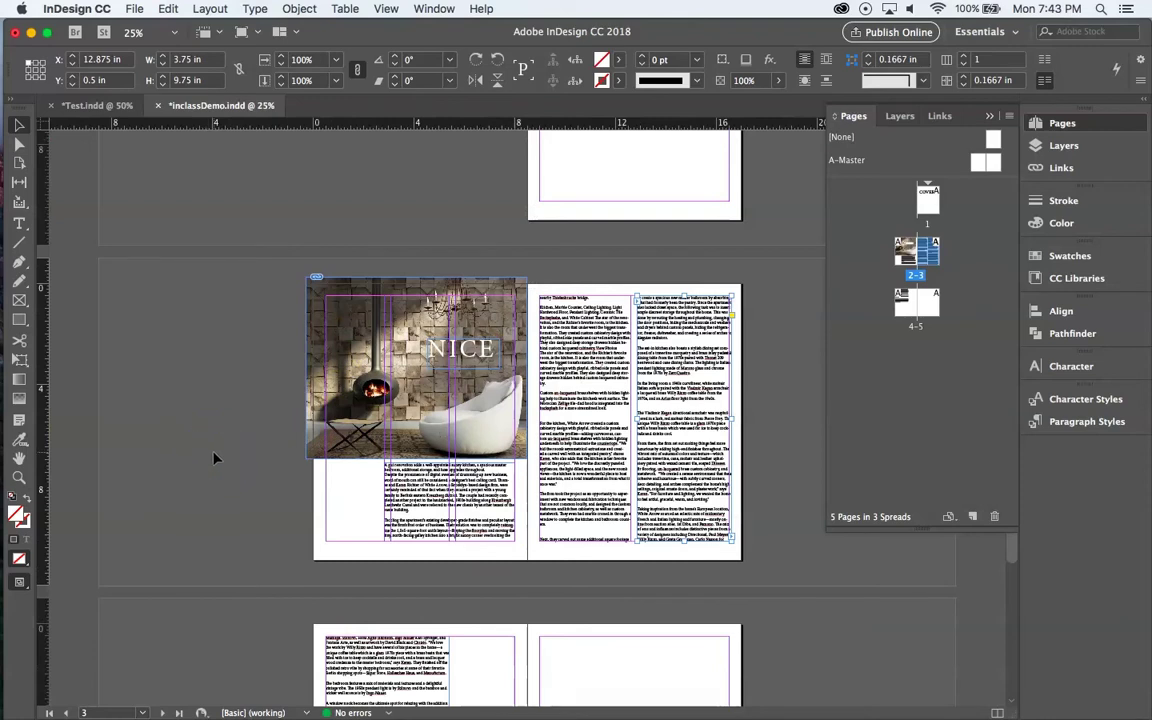
click(22, 583)
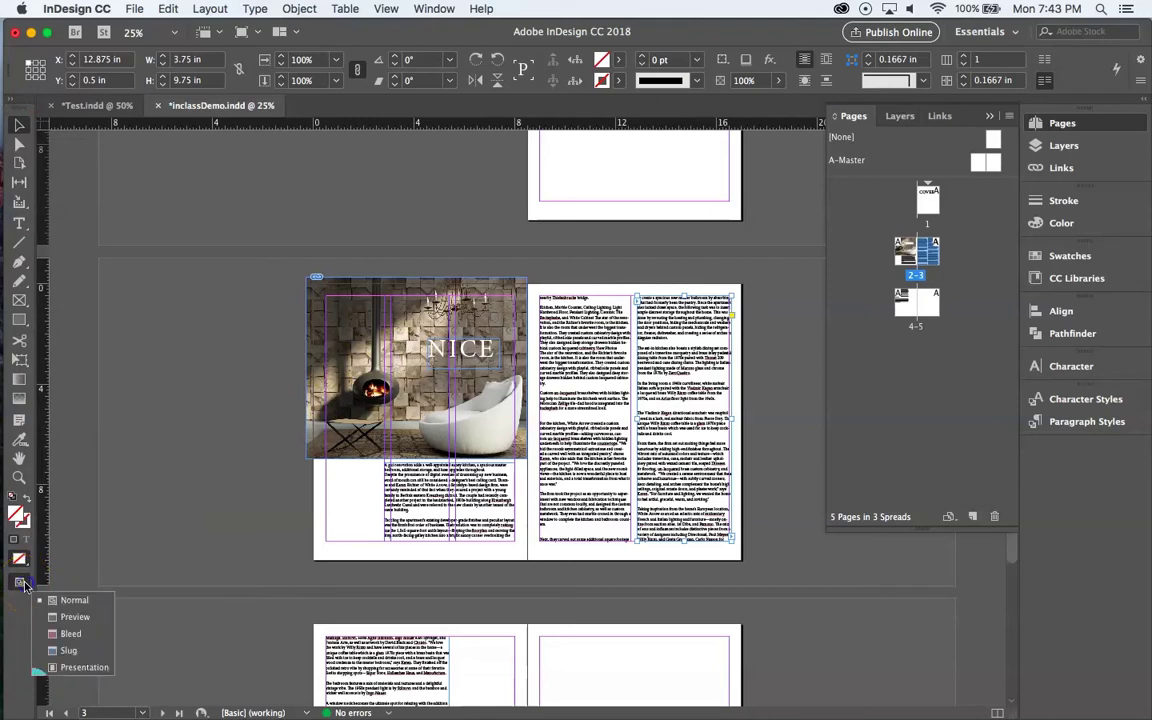
click(73, 617)
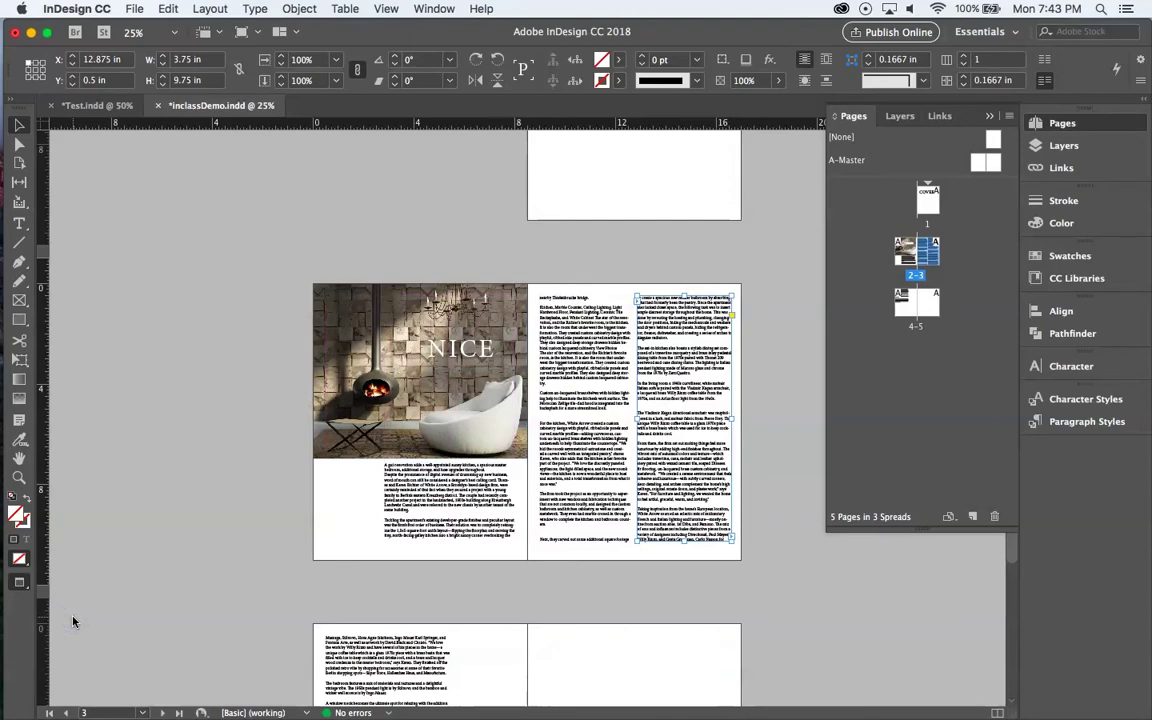
click(294, 283)
key(super+equal)
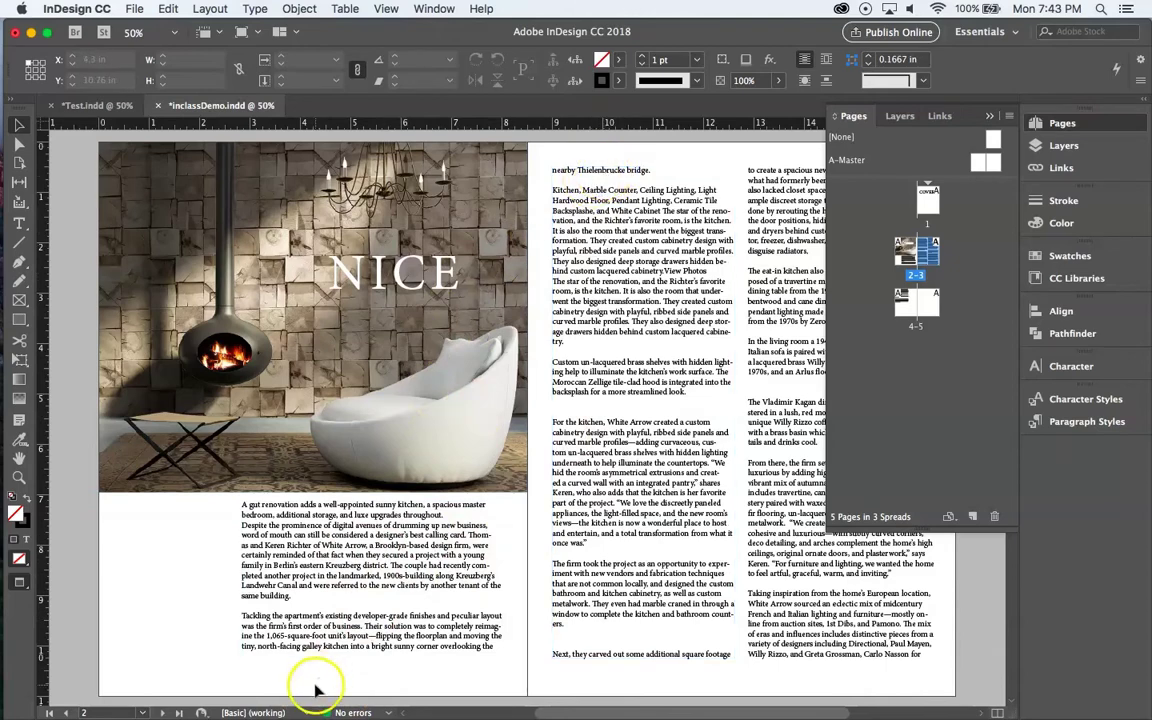
Shorten the page 2 text frame from its lower edge to about 2.735 in high.
click(368, 648)
drag(373, 658, 373, 641)
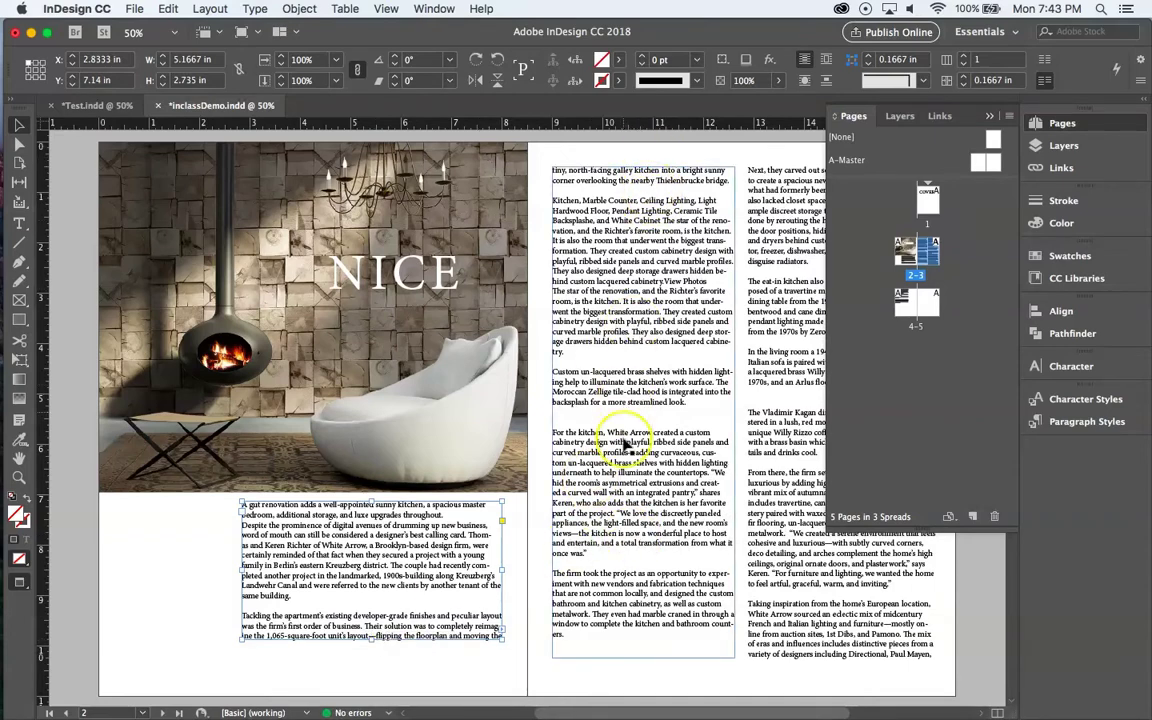
Delete the extra blank line above "For the kitchen" on page 3, add one above "Next, they carved out", and collapse the page overview.
key(t)
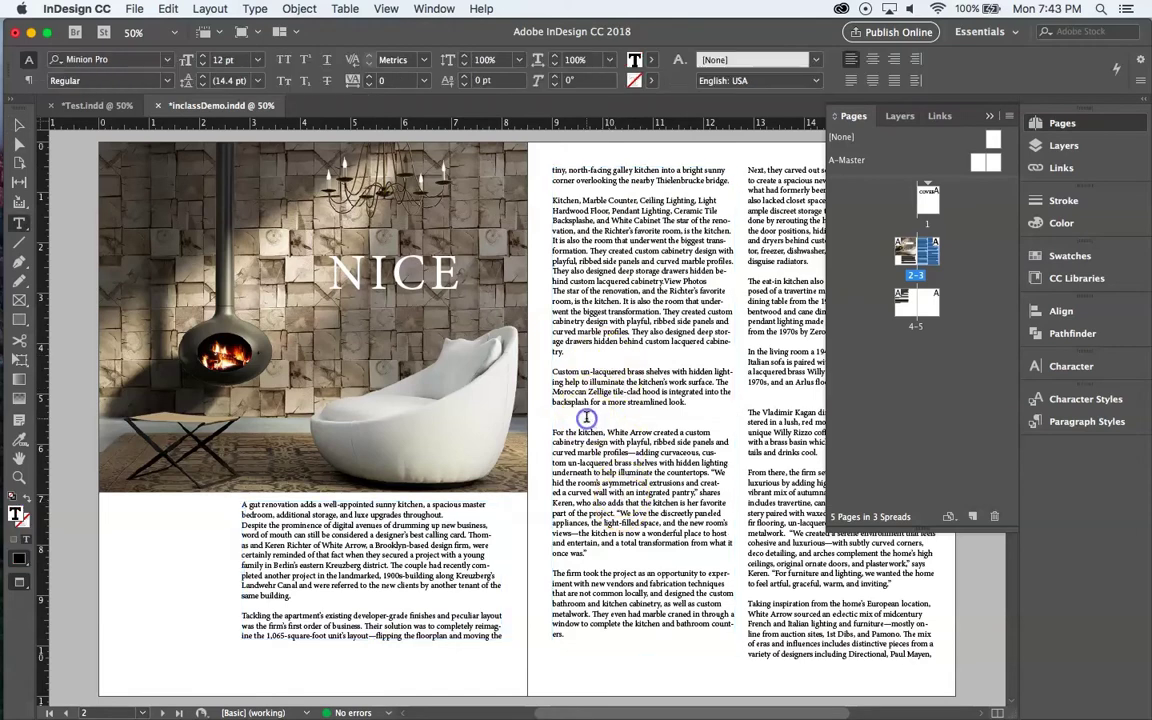
click(587, 417)
key(BackSpace)
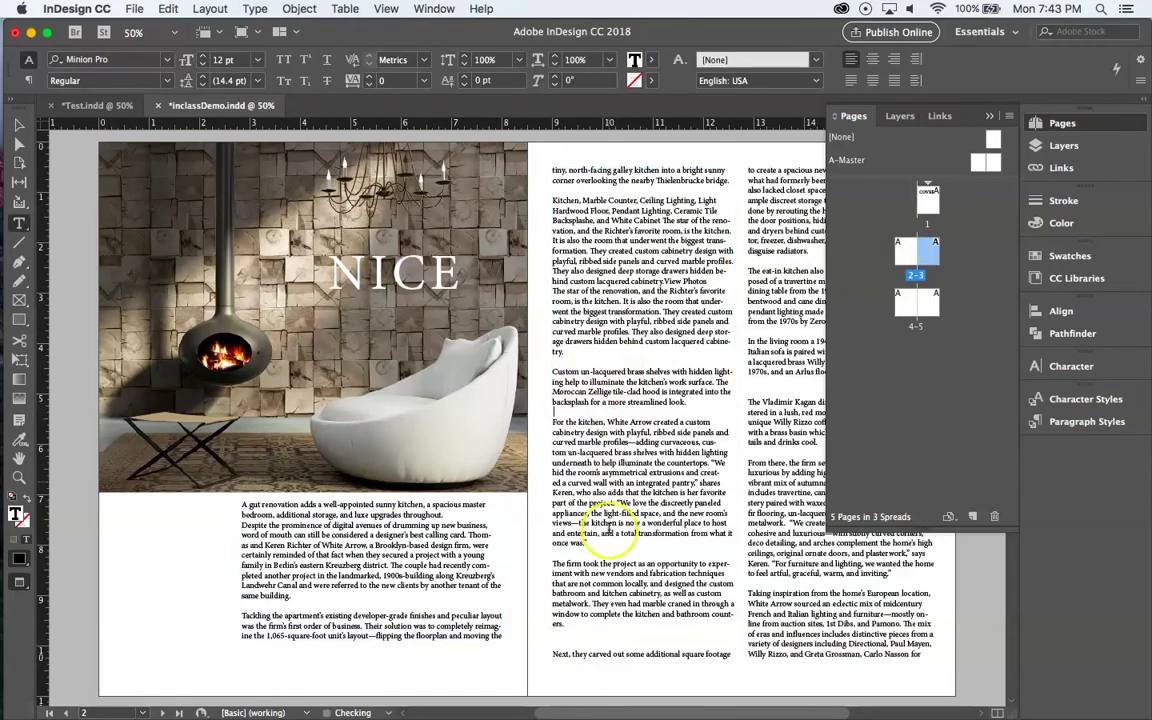
click(569, 638)
key(Return)
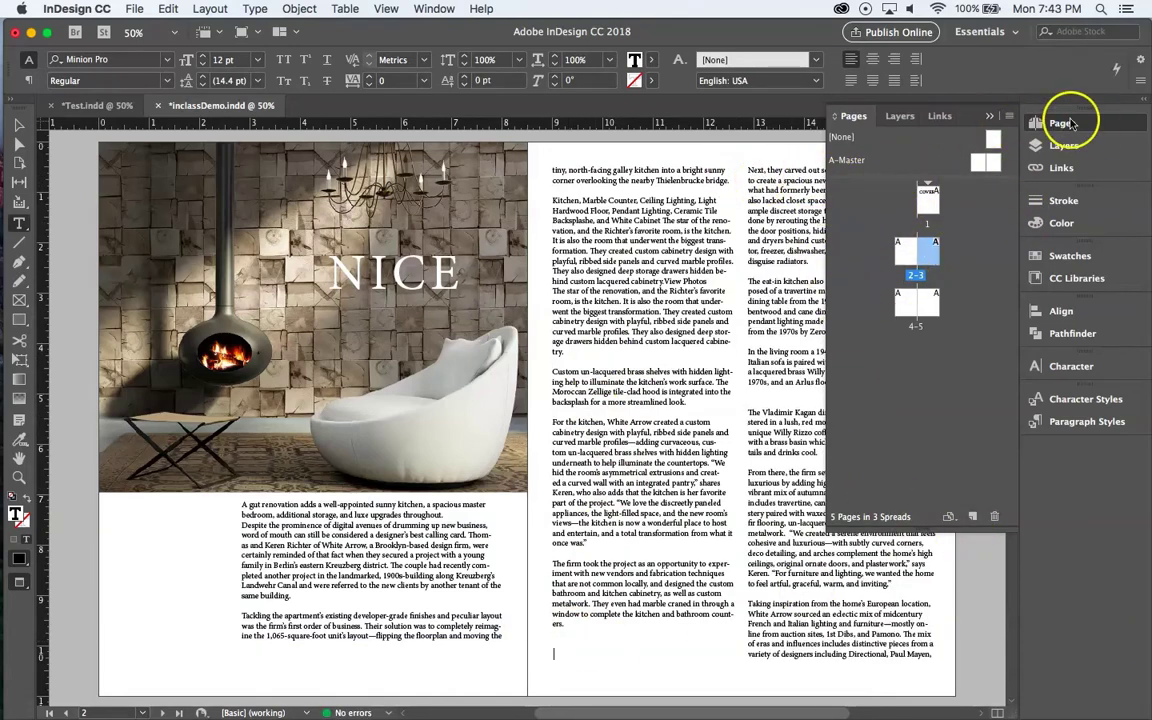
click(1064, 123)
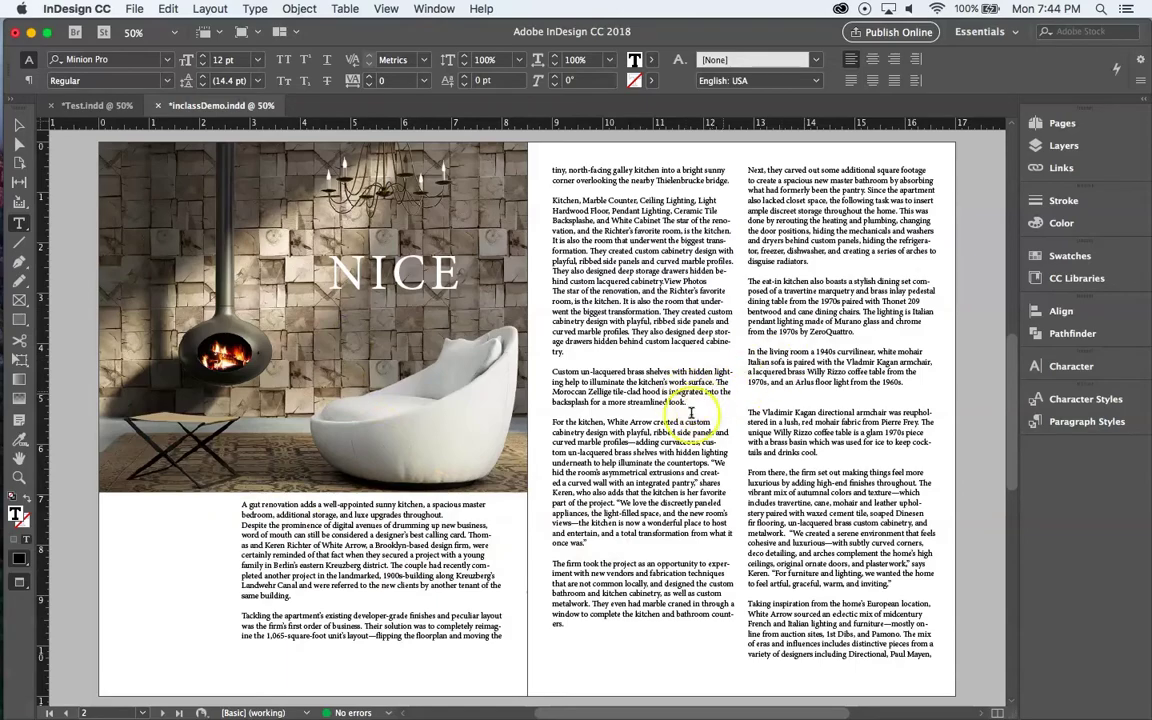
Shorten page 3's second-column text frame from its upper edge to about 5.3 in high, starting at about Y 4.95 in.
scroll(549, 585, down, 3)
scroll(549, 585, down, 5)
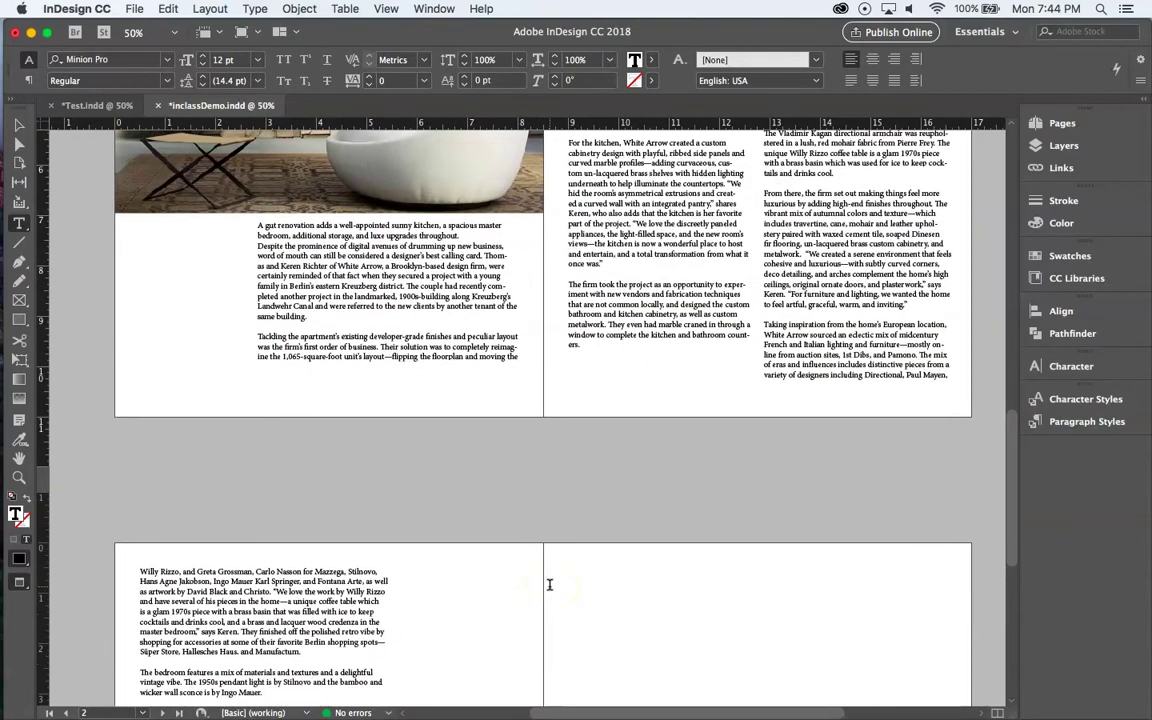
key(super+minus)
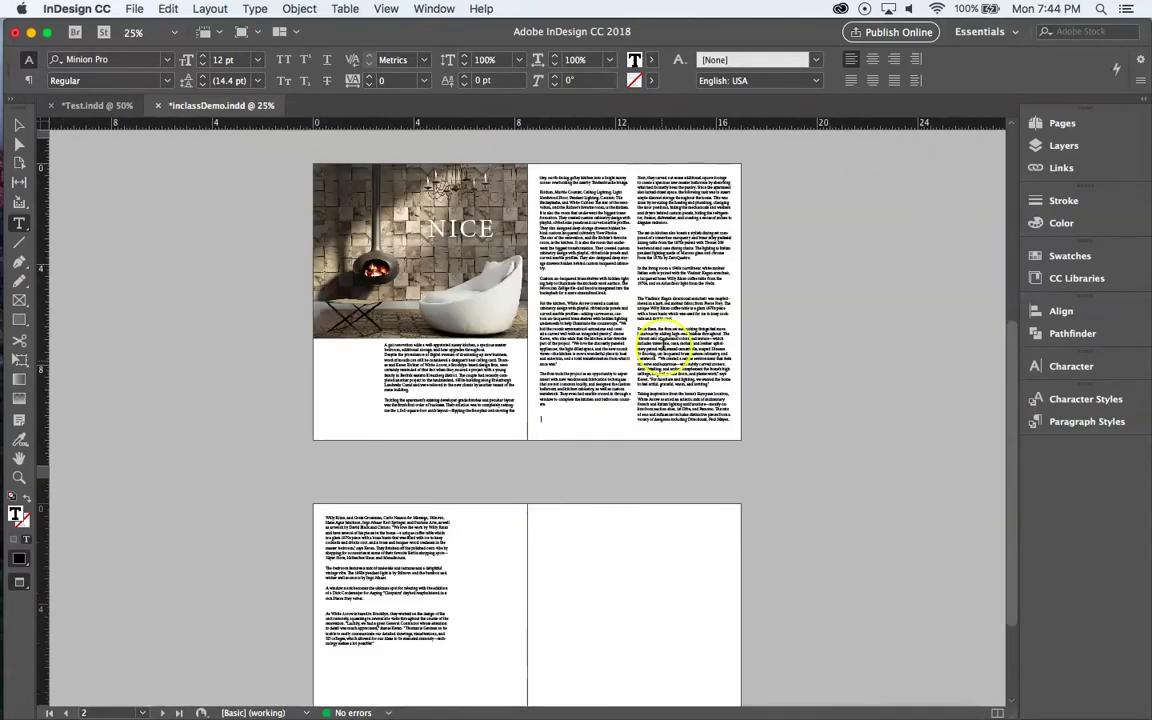
click(19, 125)
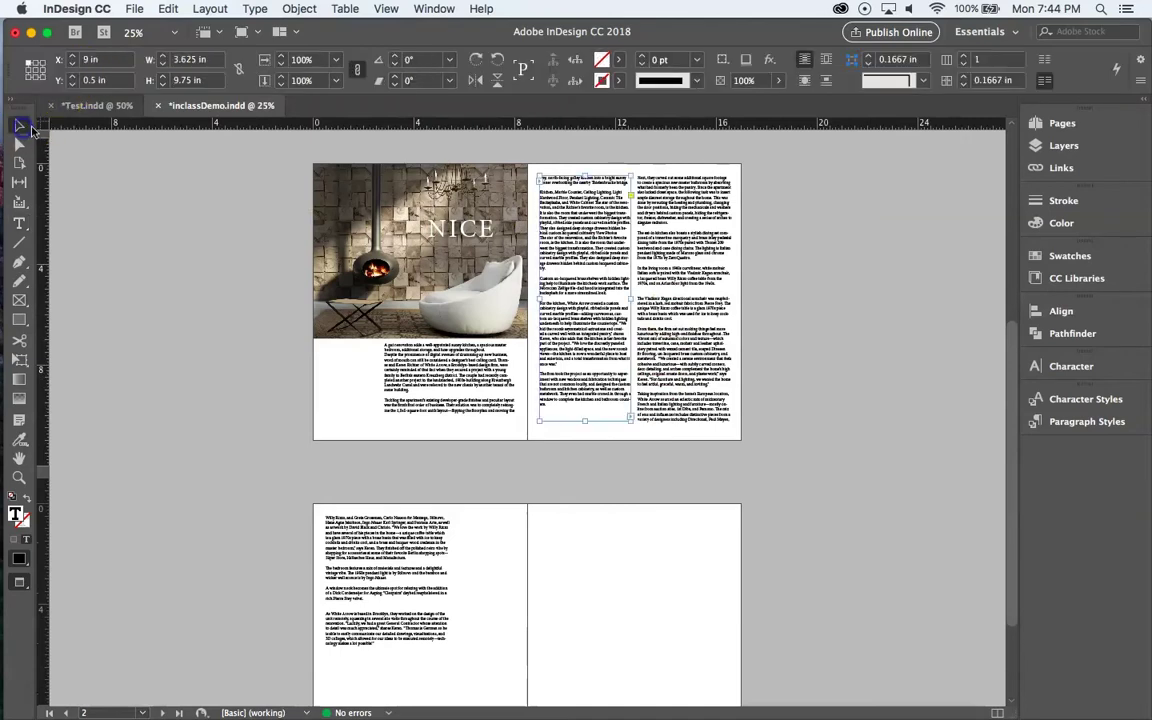
click(600, 240)
click(689, 182)
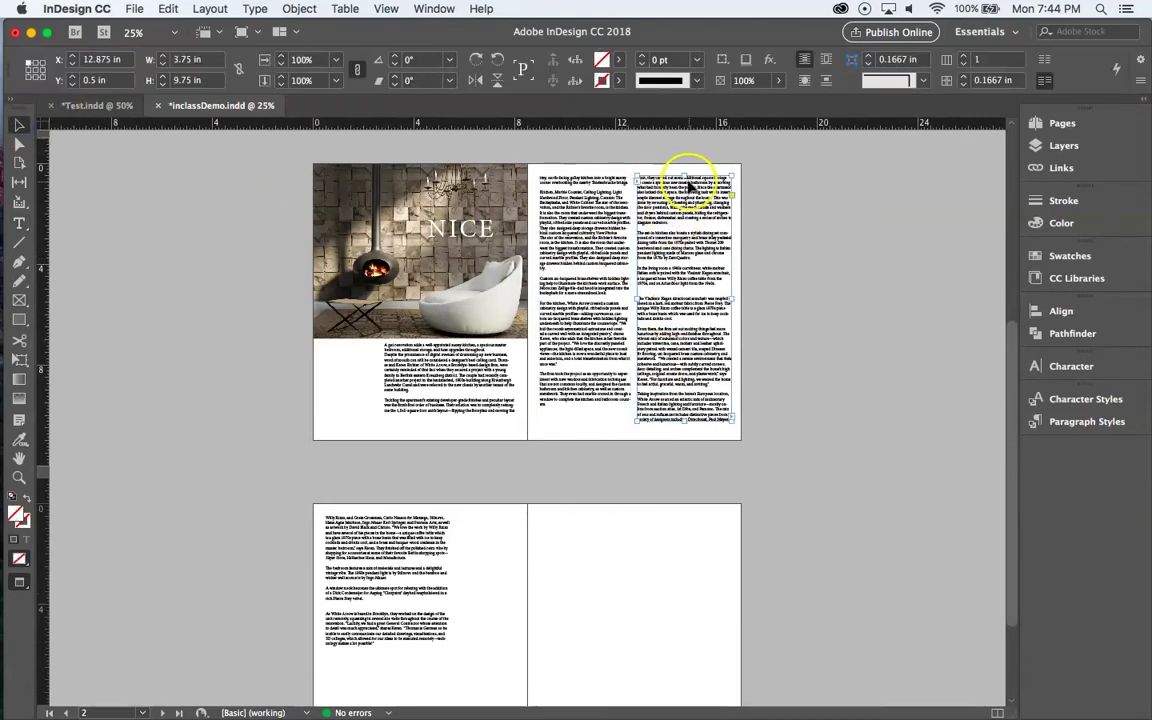
drag(689, 200, 670, 289)
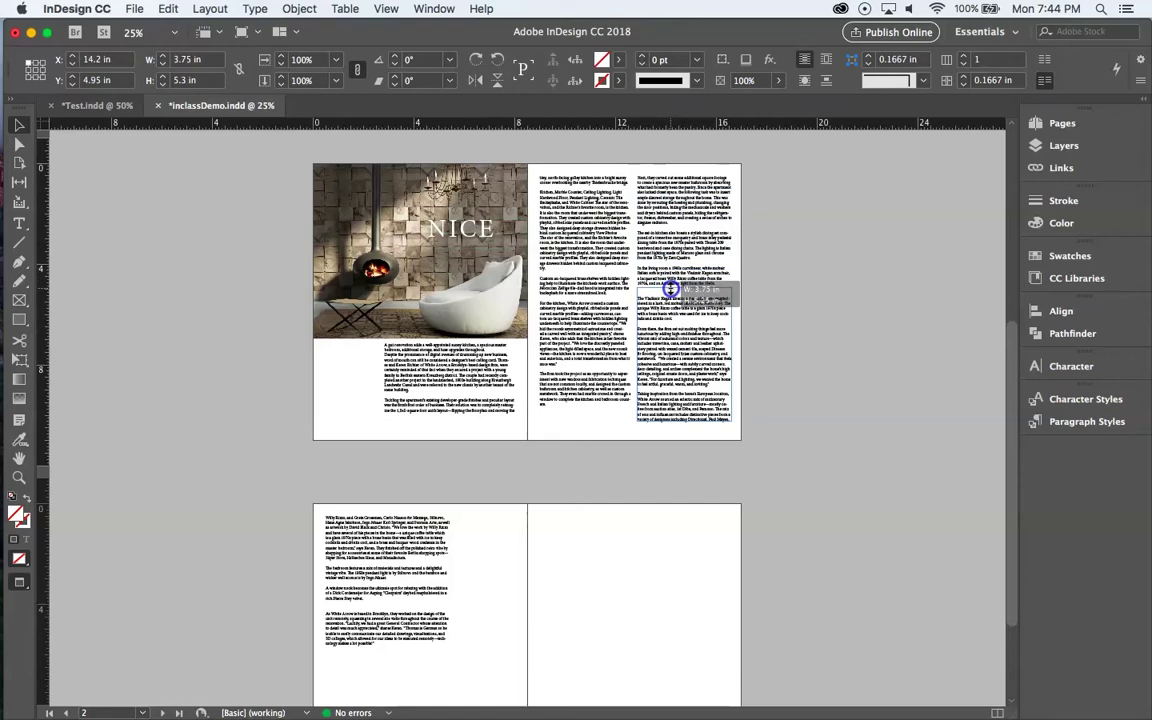
drag(671, 289, 671, 288)
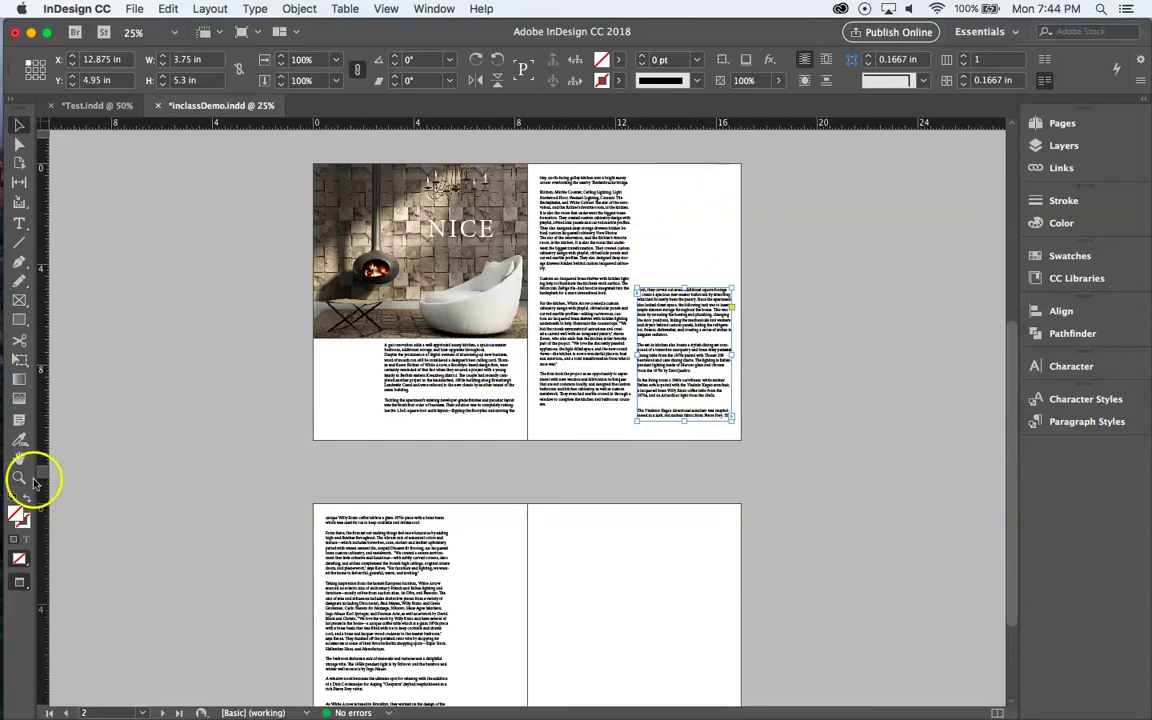
Return to Normal screen mode and draw a rectangular image frame about 3.625 × 4.2 in above the text in page 3's second column.
key(super+equal)
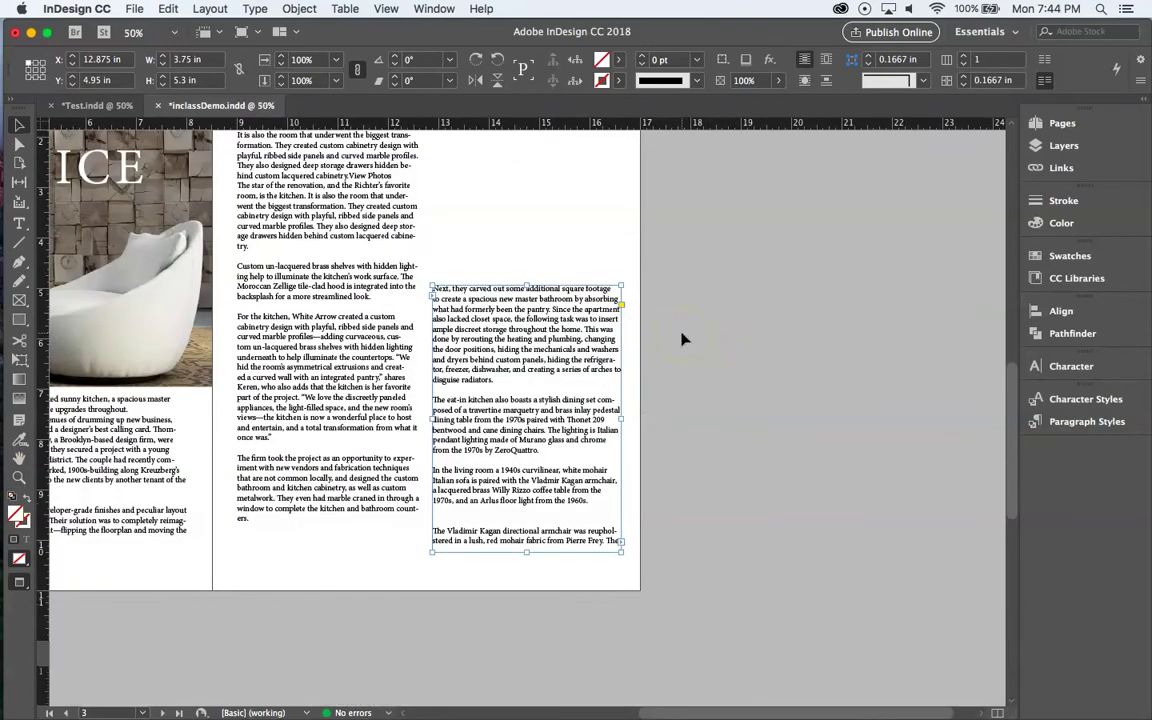
key(super+equal)
scroll(522, 314, up, 5)
scroll(522, 314, left, 3)
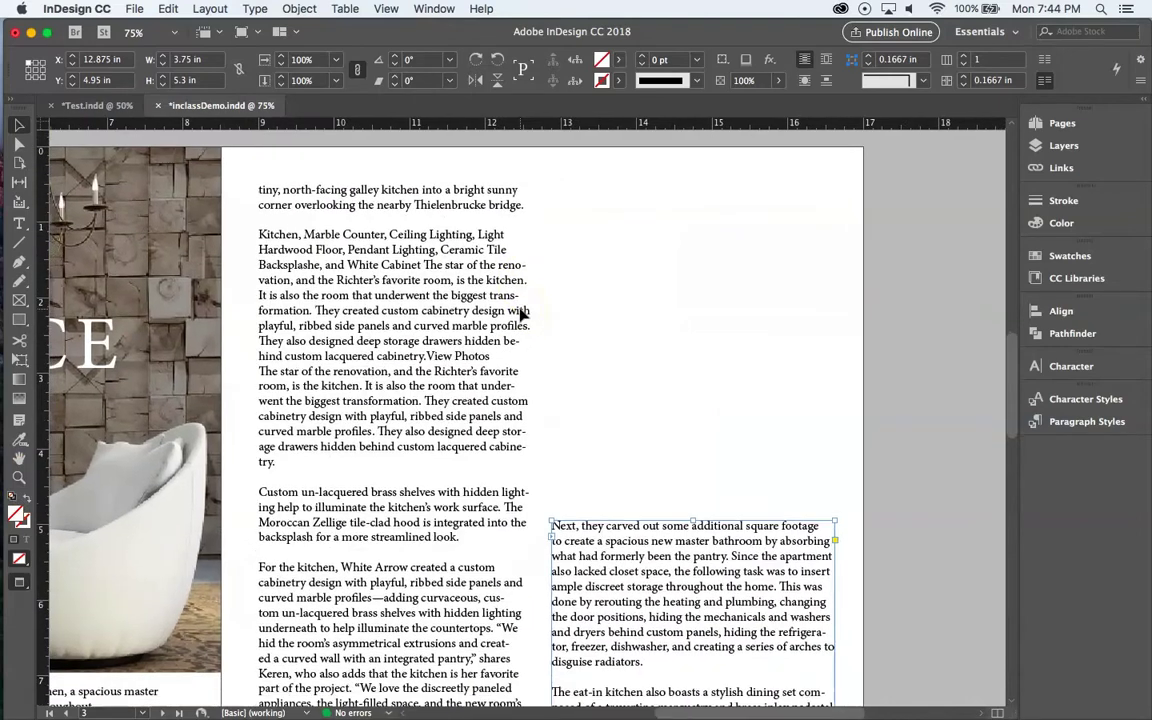
drag(22, 585, 56, 548)
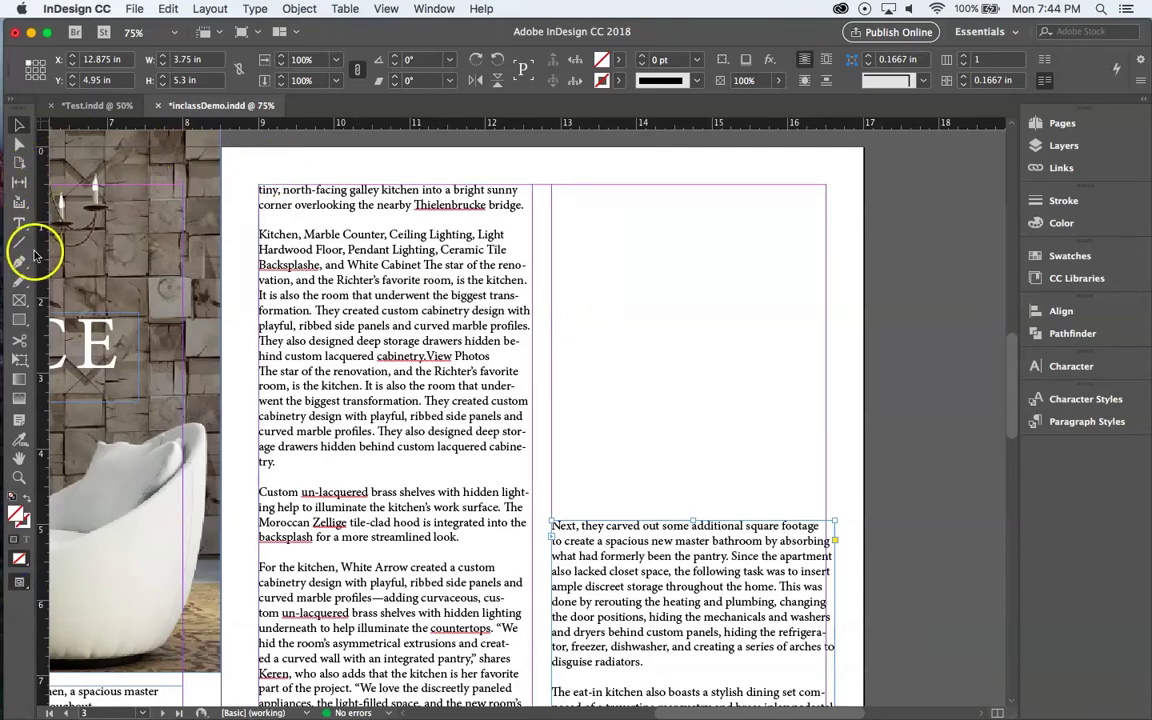
click(19, 300)
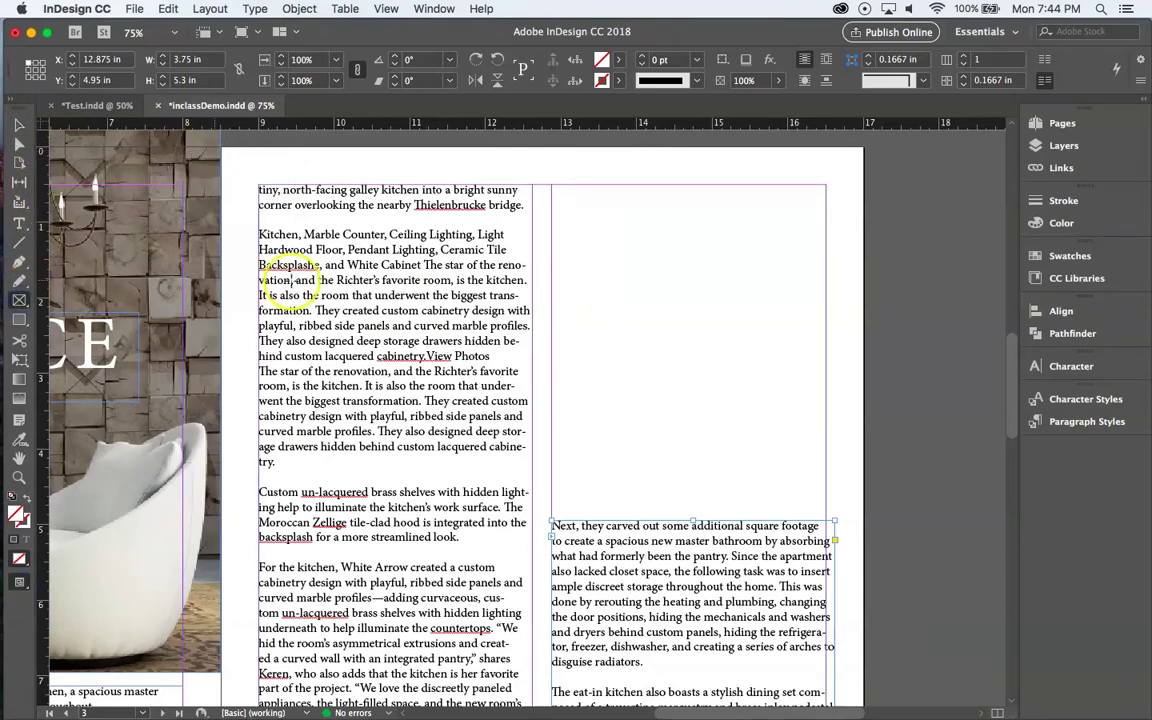
drag(552, 186, 825, 501)
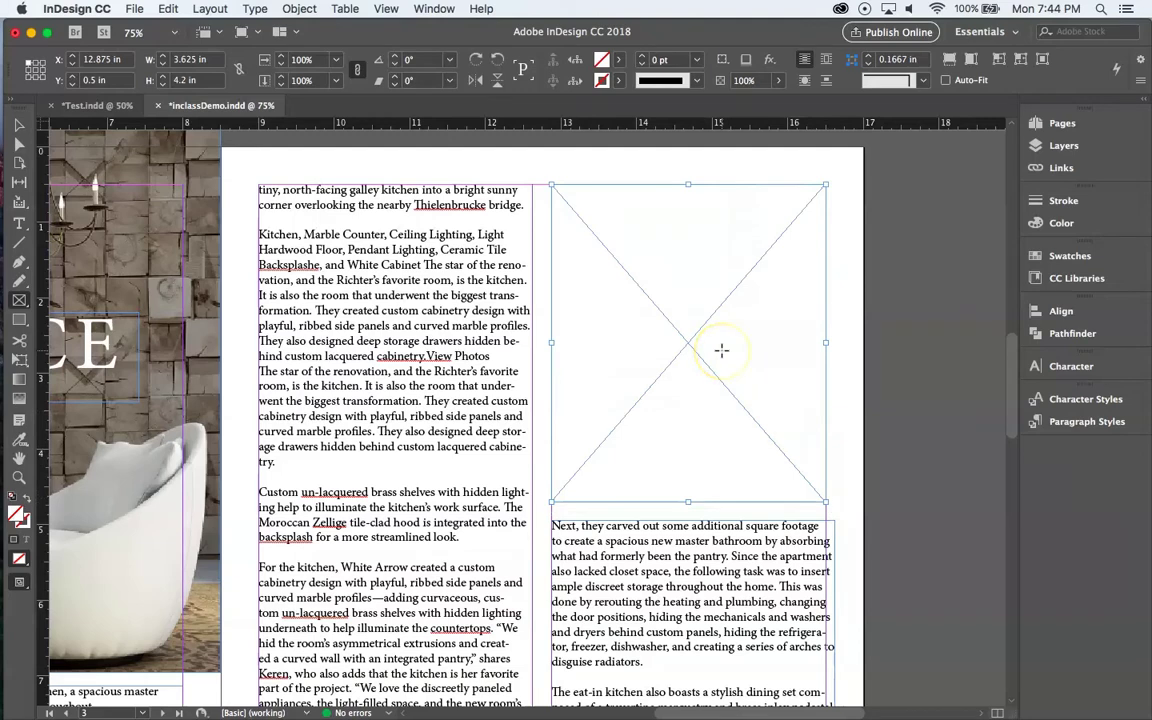
Start placing an image in the new page 3 frame, selecting the Beibehang custom wallpaper JPG in the Images folder.
key(super+d)
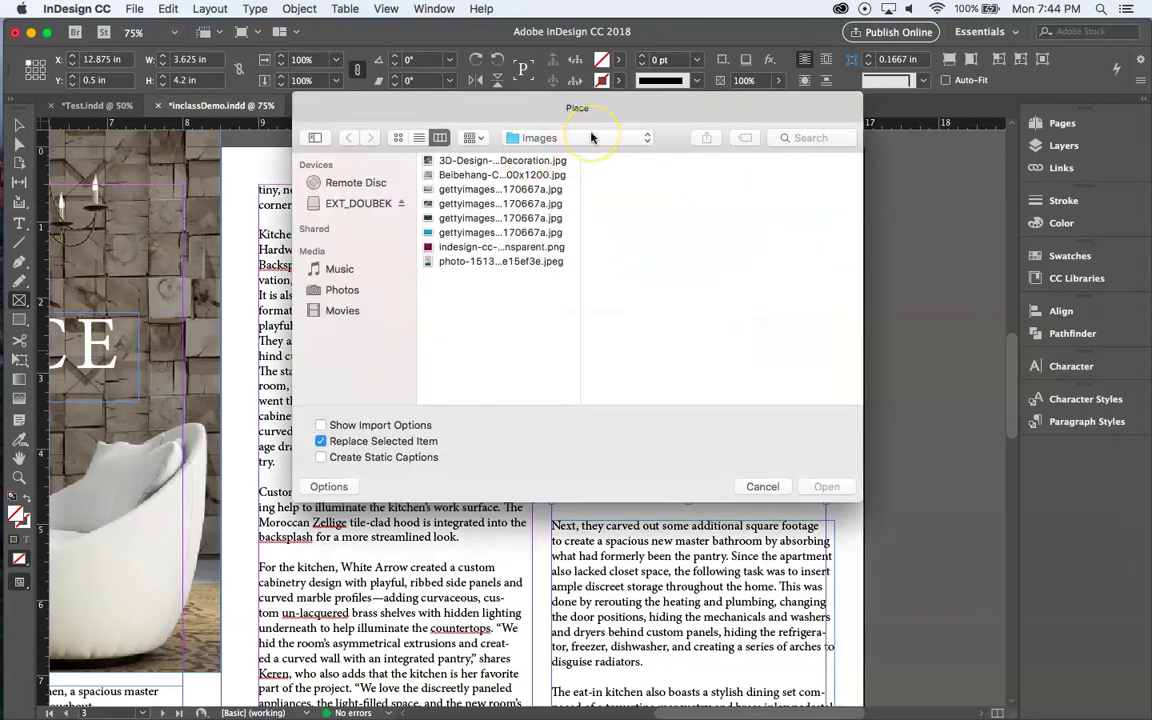
click(537, 161)
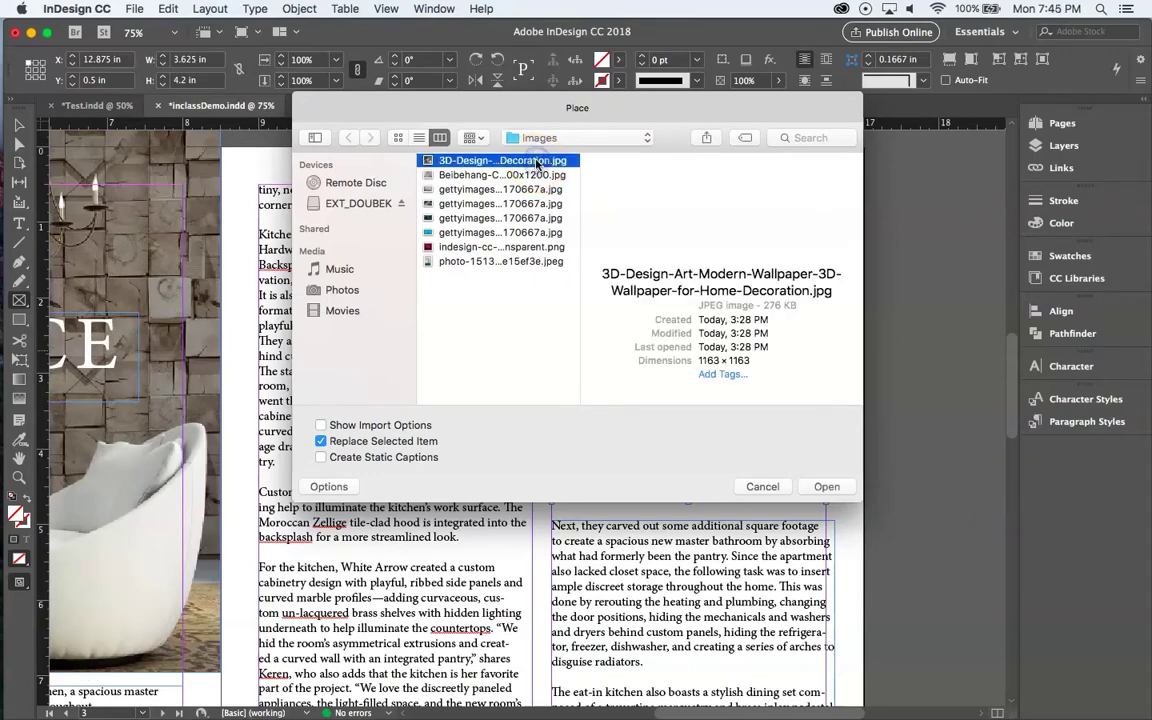
key(Down)
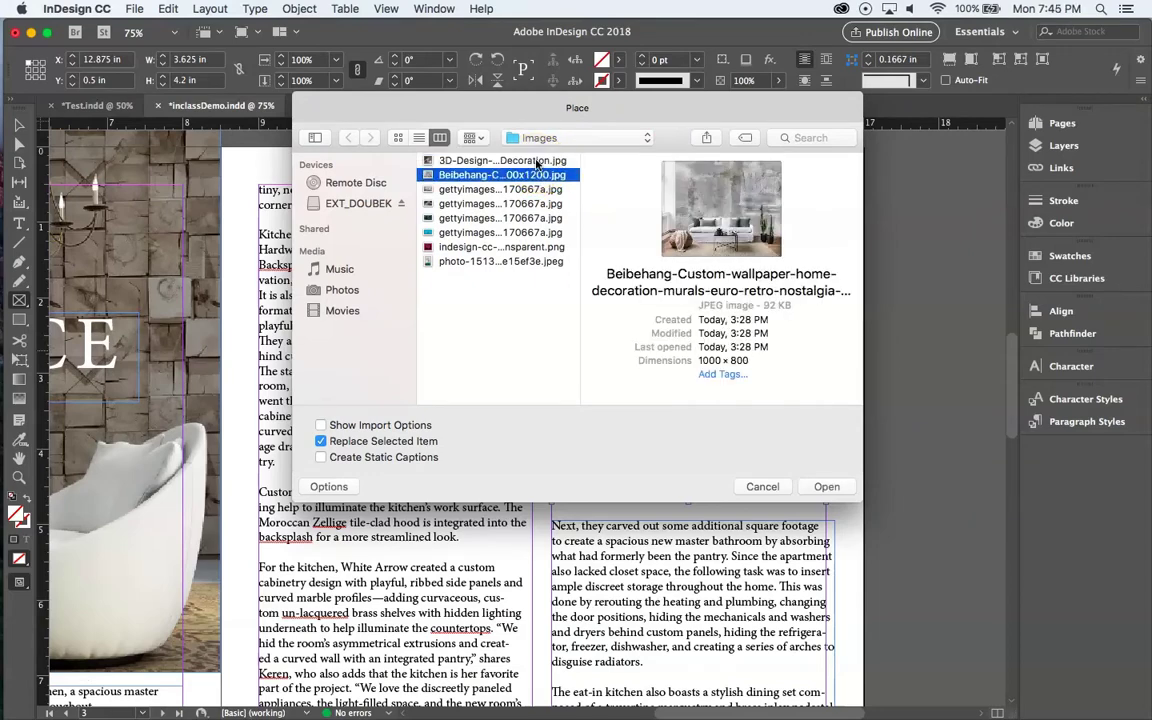
key(Down)
key(Down)
key(Down)
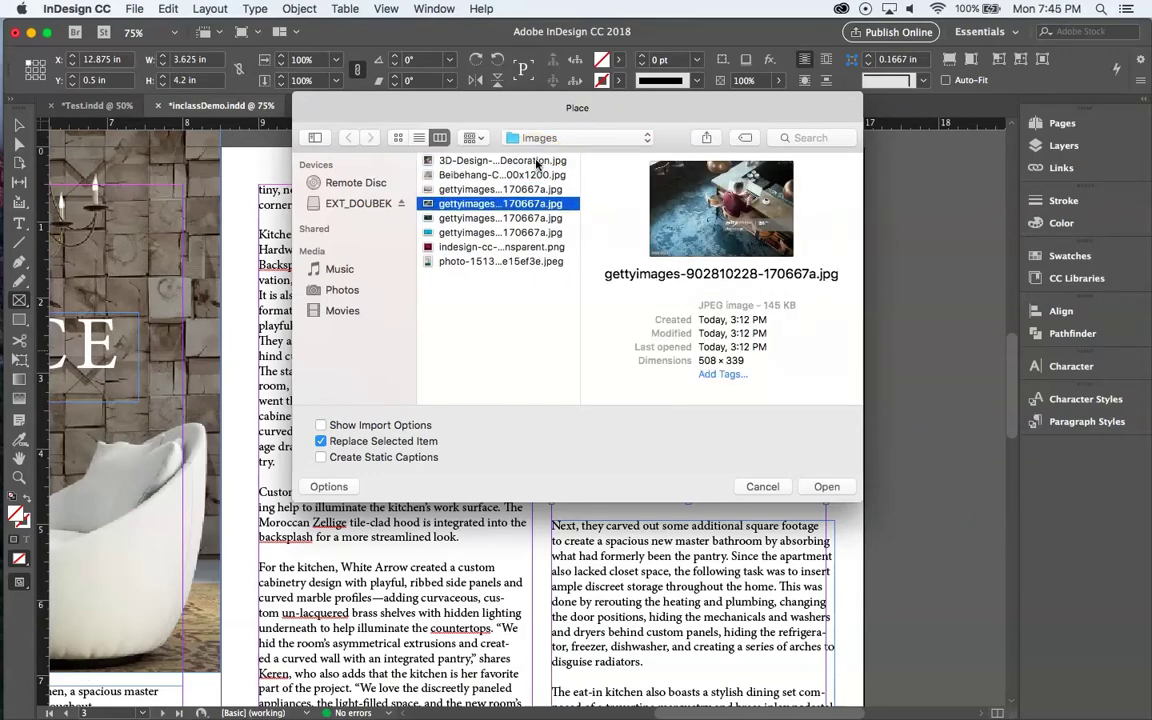
key(Down)
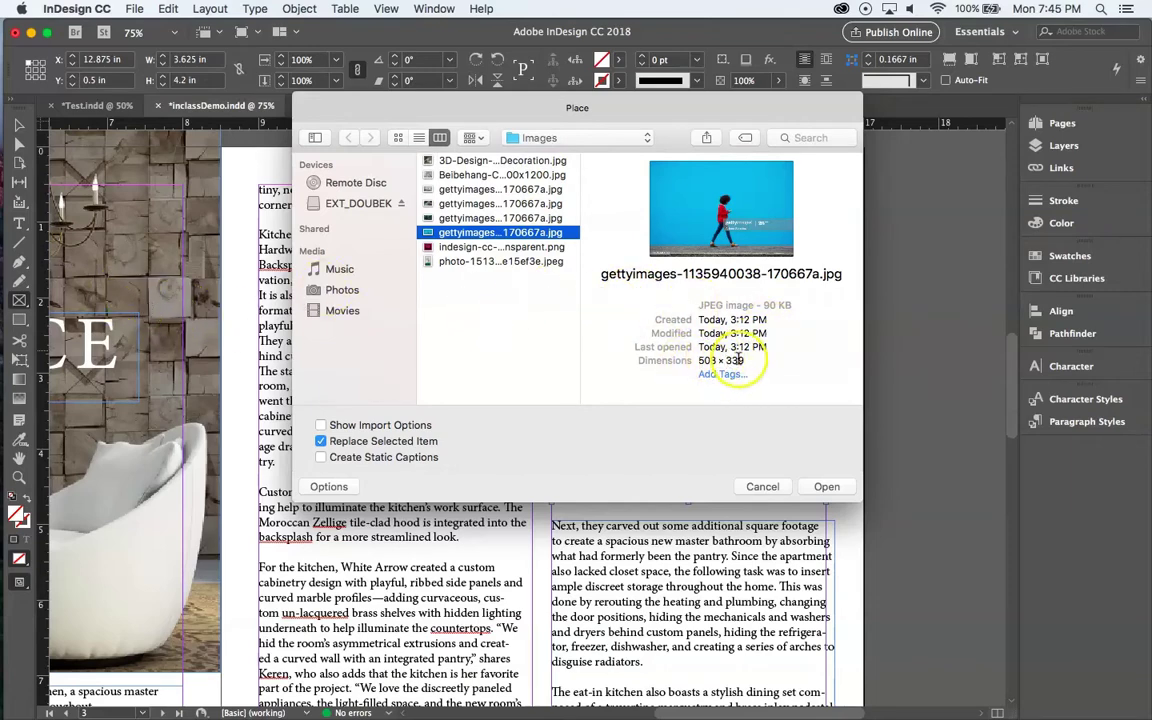
click(826, 487)
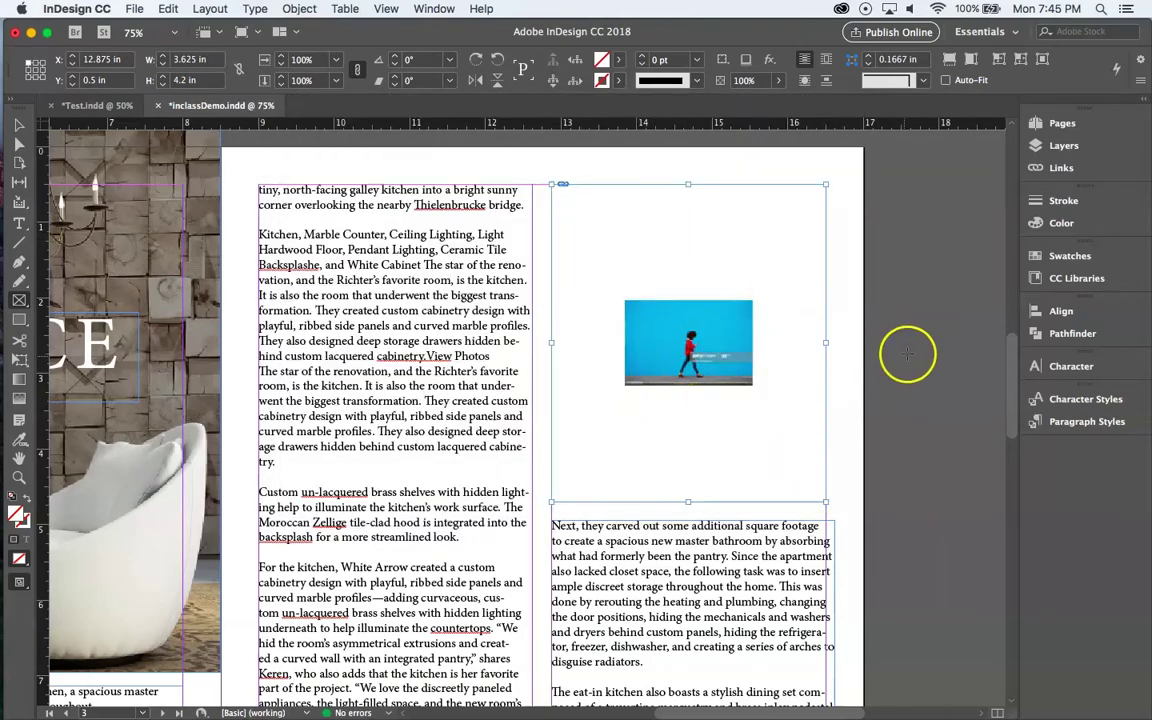
Scale the placed photo to fill its frame proportionally and deselect it.
click(19, 125)
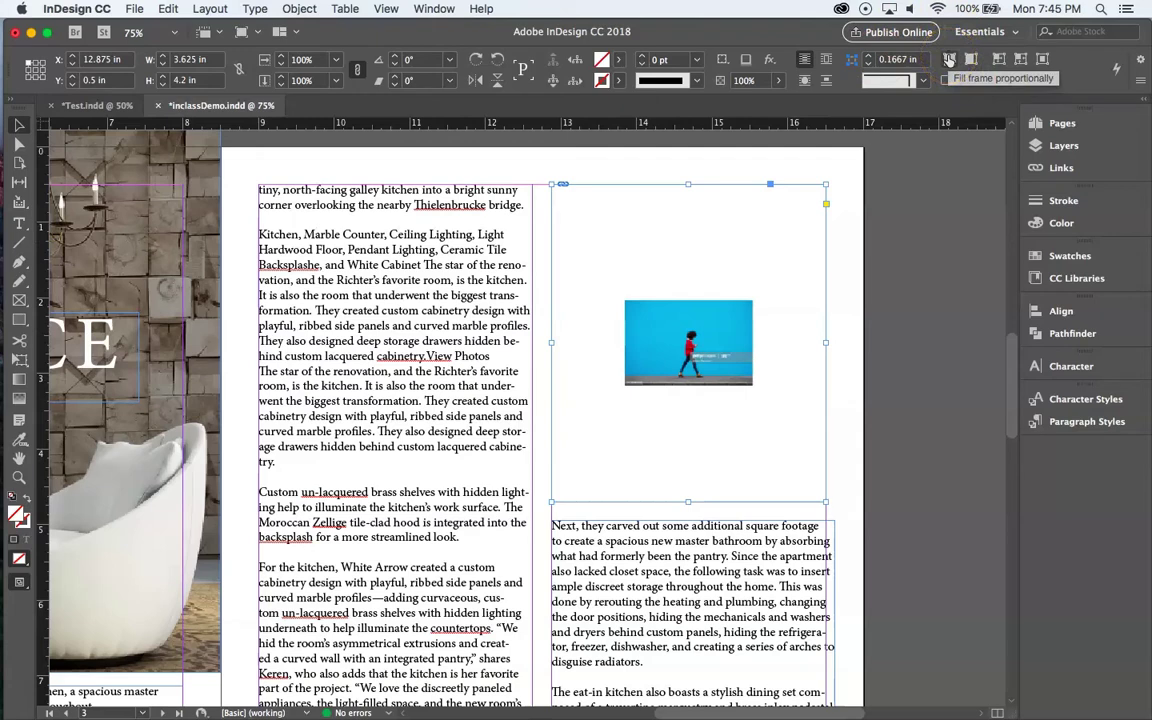
click(949, 60)
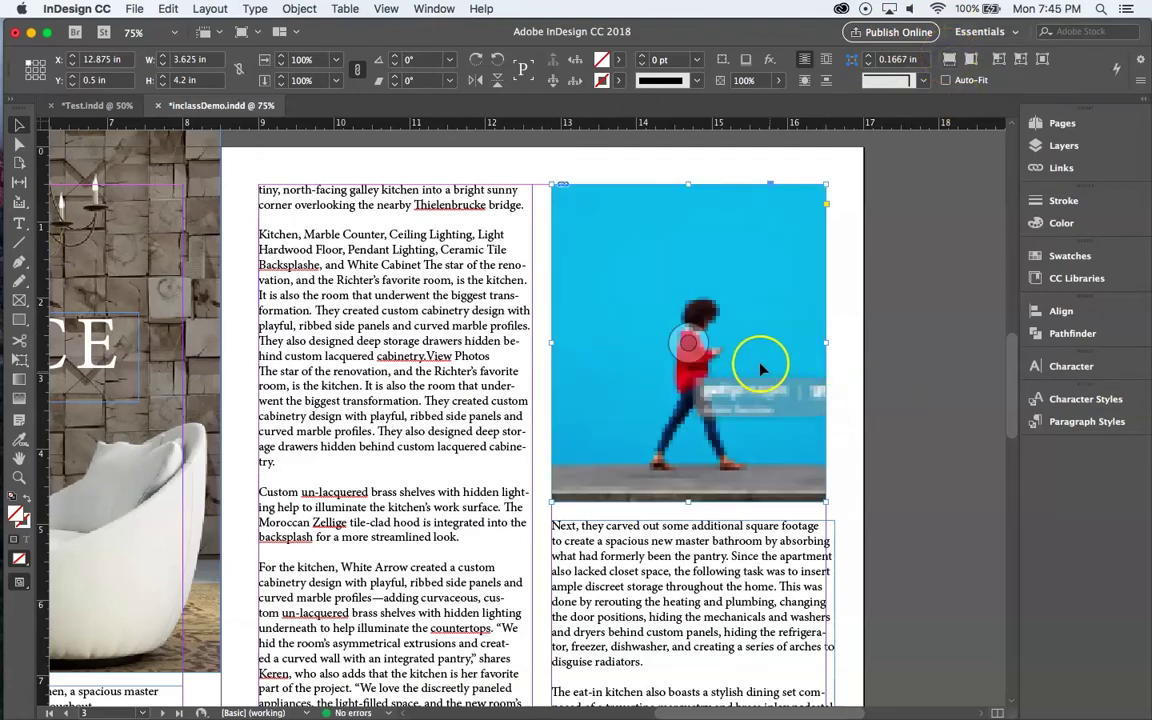
click(897, 333)
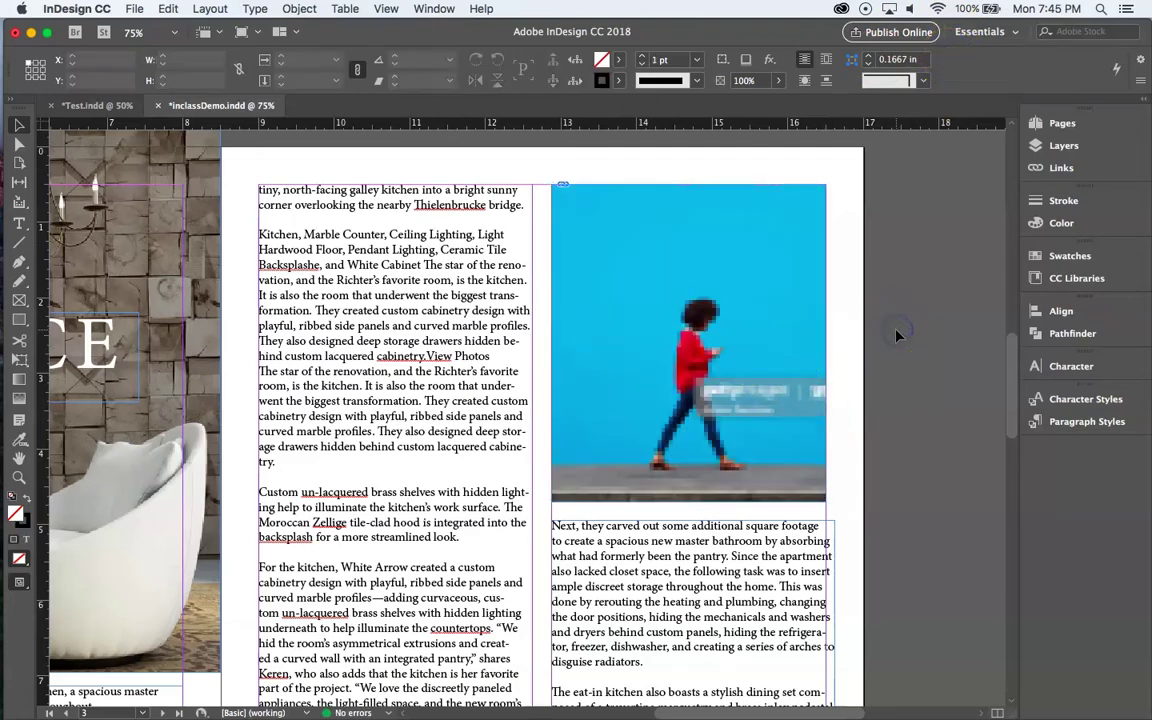
click(689, 343)
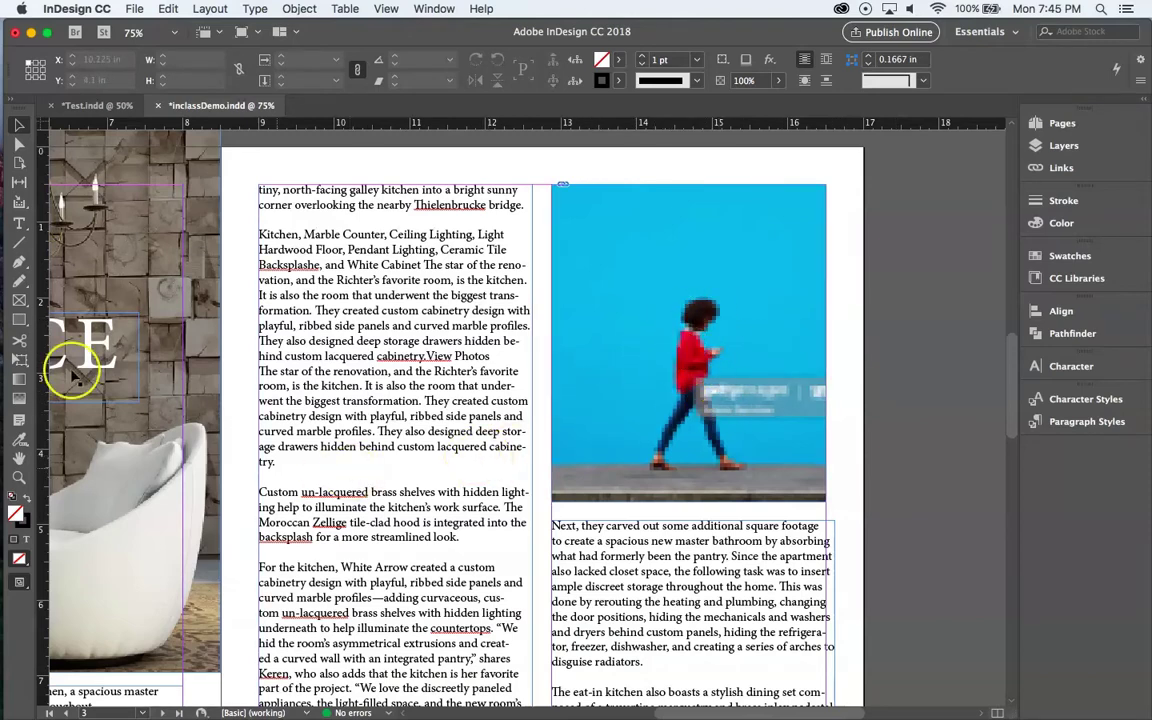
click(18, 460)
drag(150, 366, 391, 378)
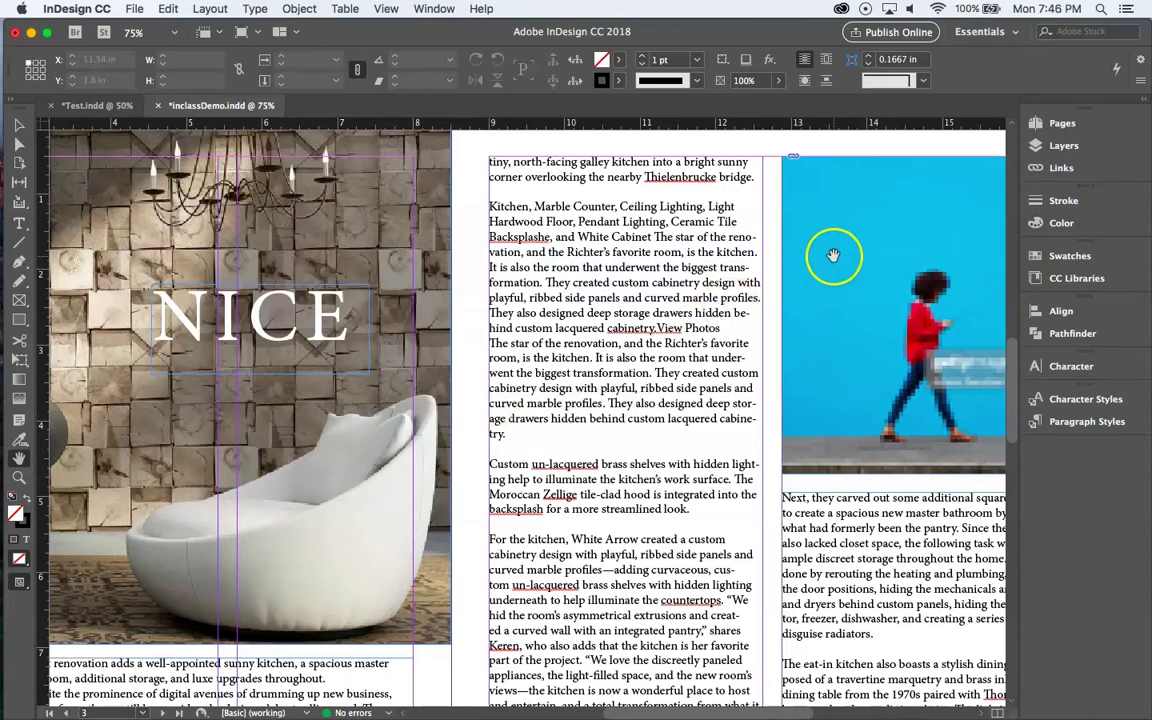
drag(833, 255, 589, 290)
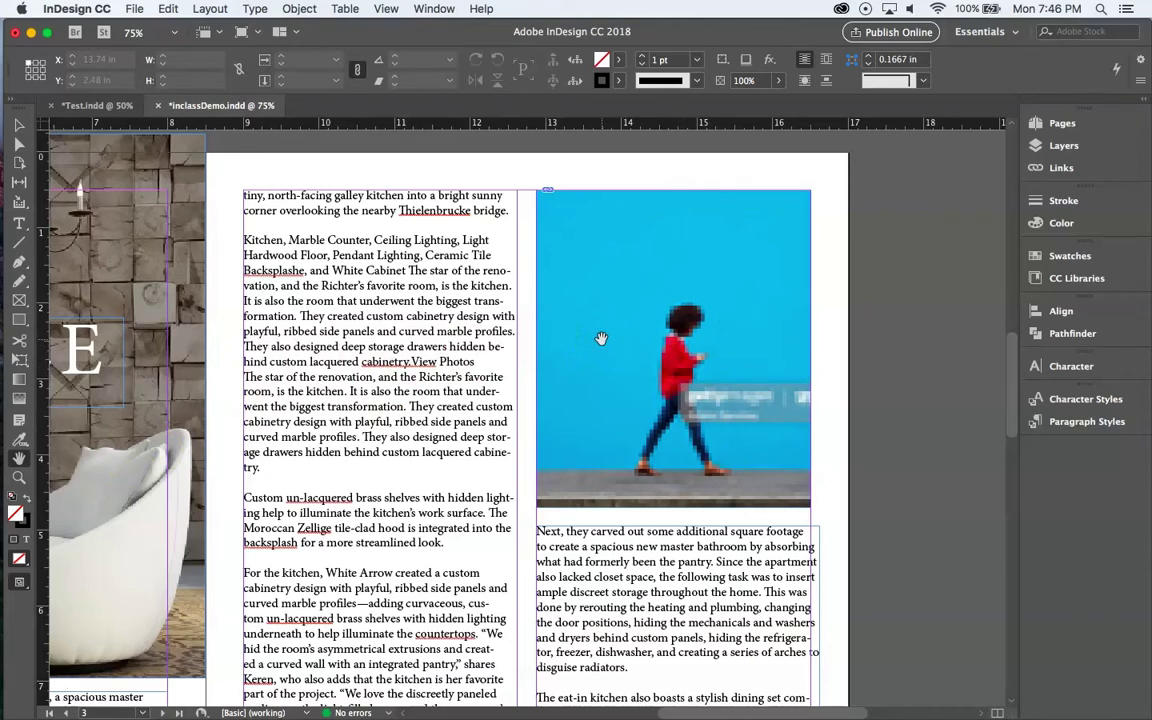
Switch to Finder, examine the image files and inclassDemo.indd in the 04_ID_Demo folder, and close the folder window.
click(18, 56)
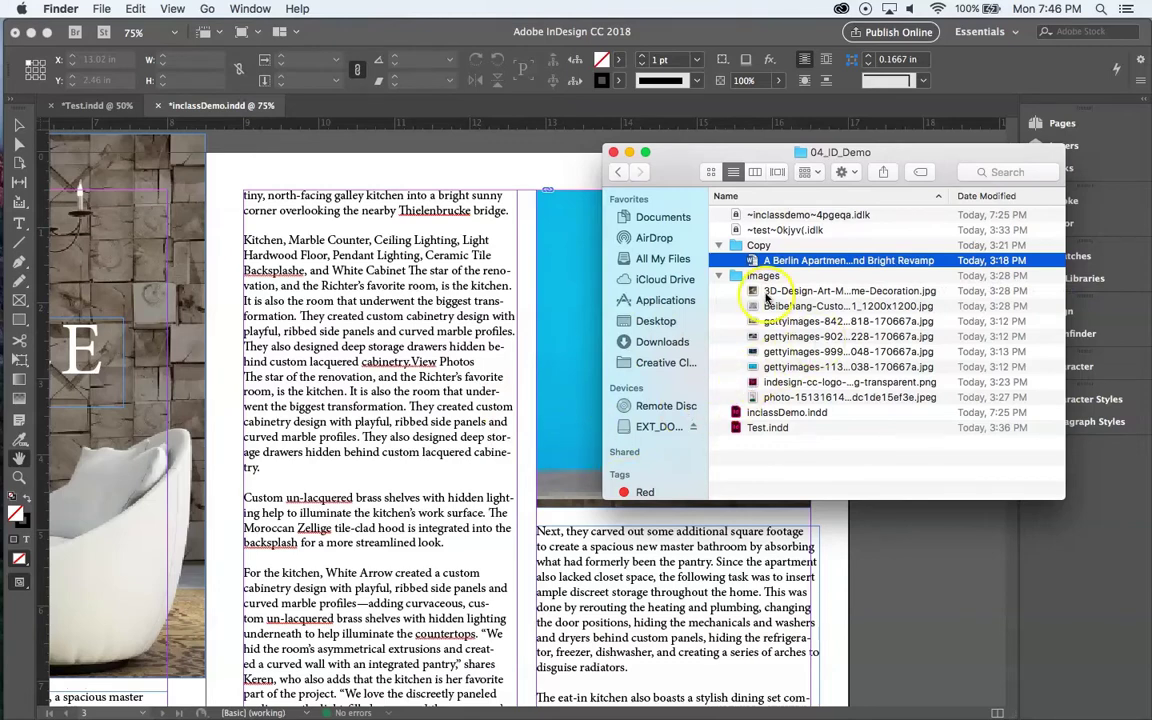
click(774, 291)
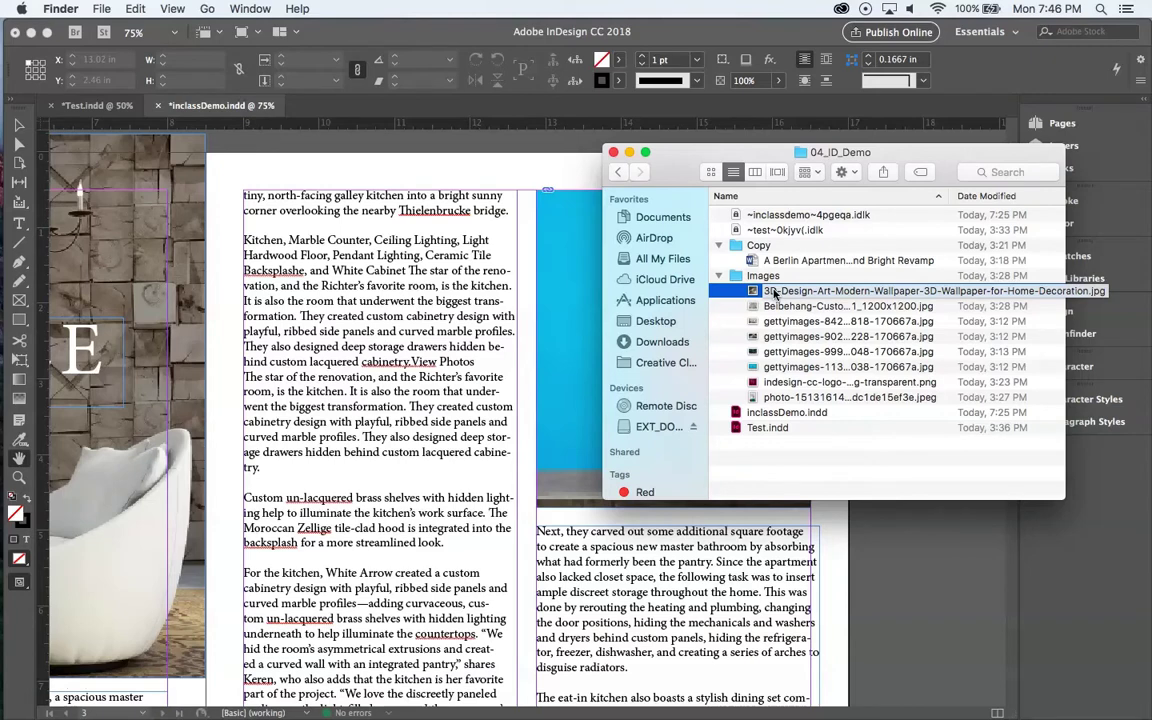
click(809, 465)
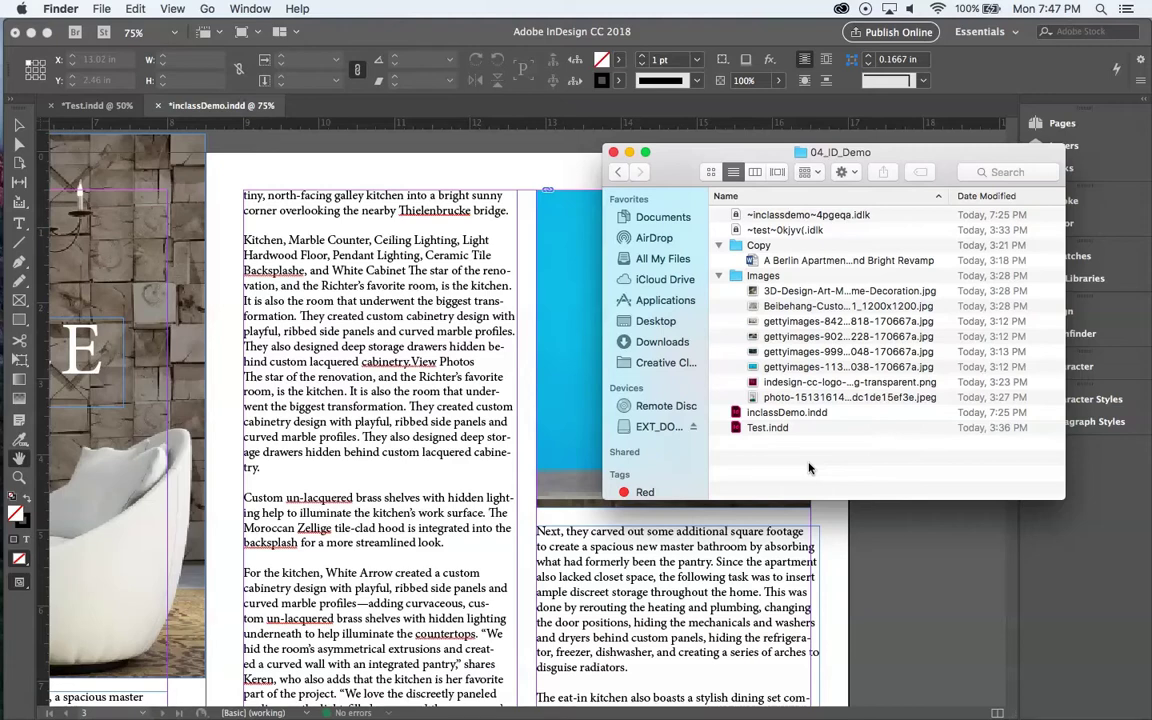
click(766, 413)
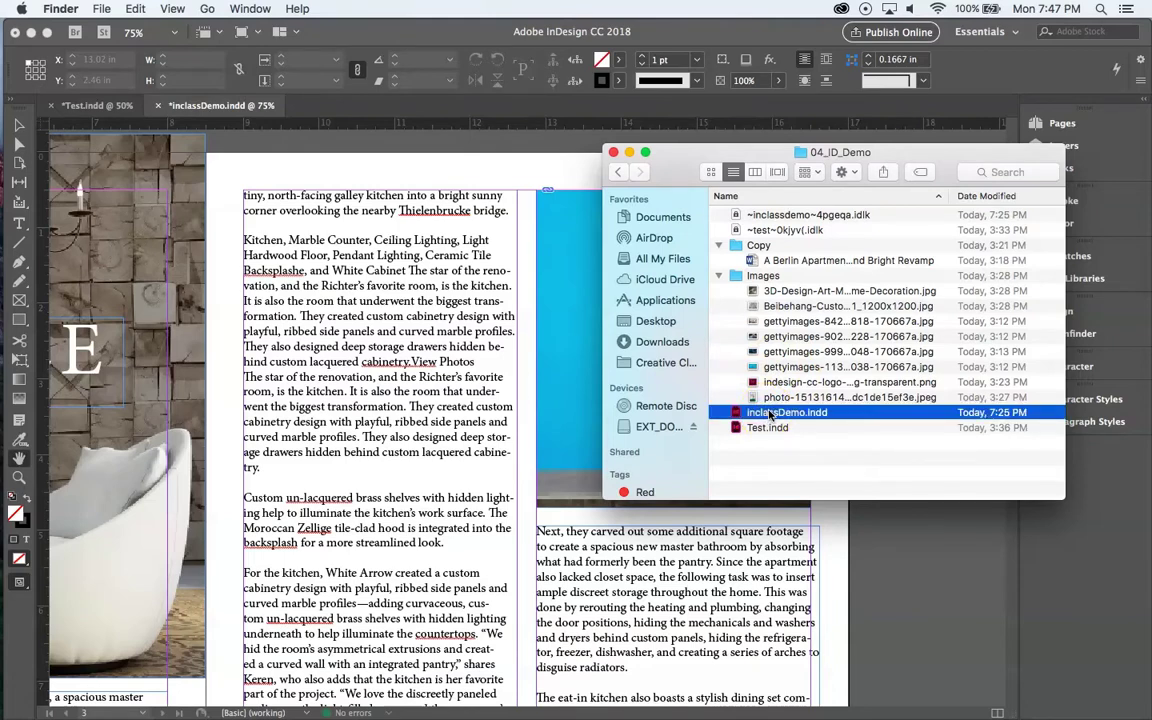
click(757, 291)
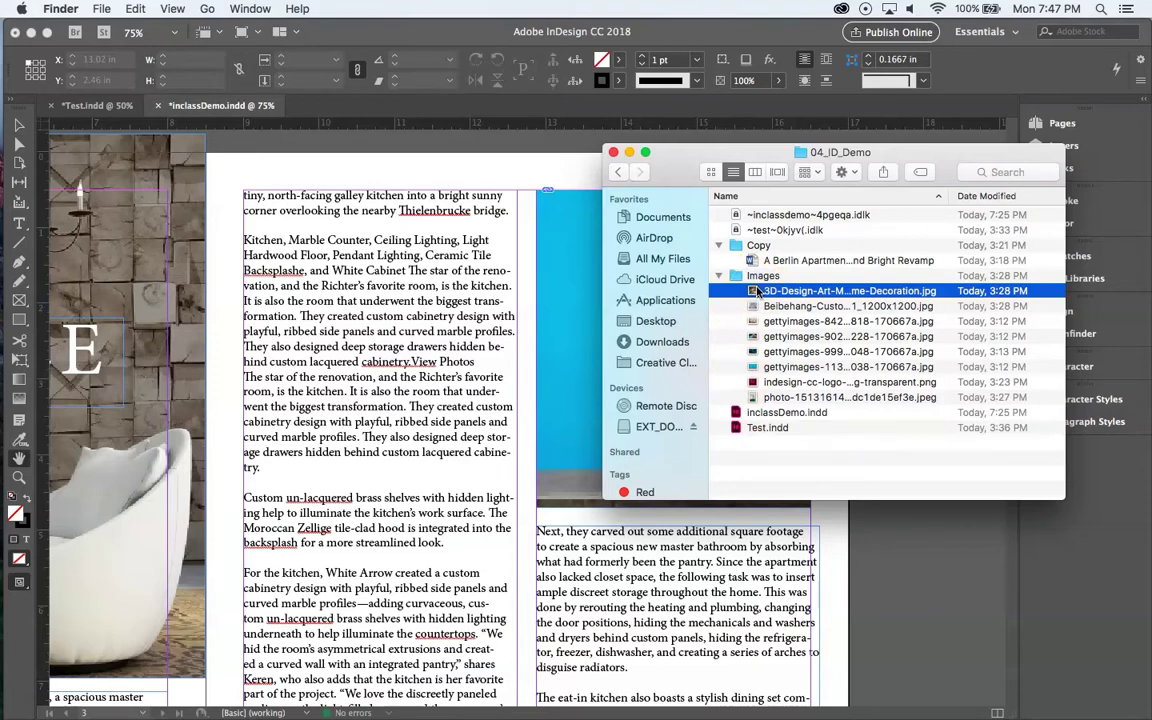
drag(757, 291, 775, 318)
click(775, 320)
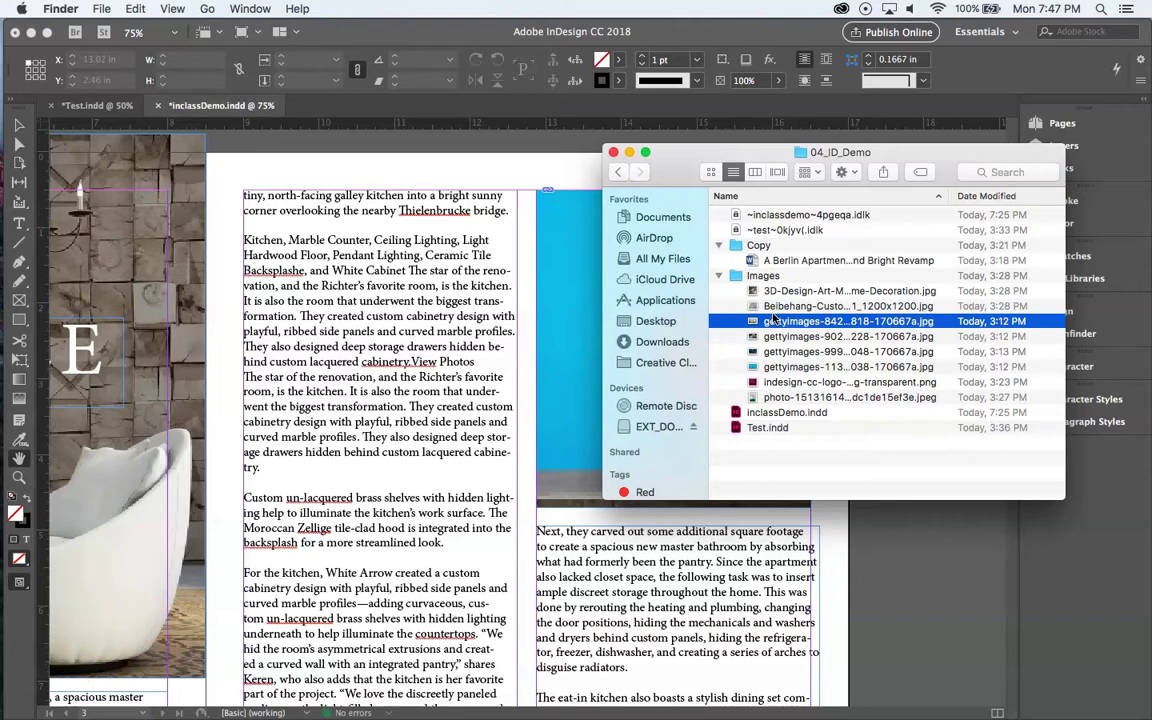
click(613, 152)
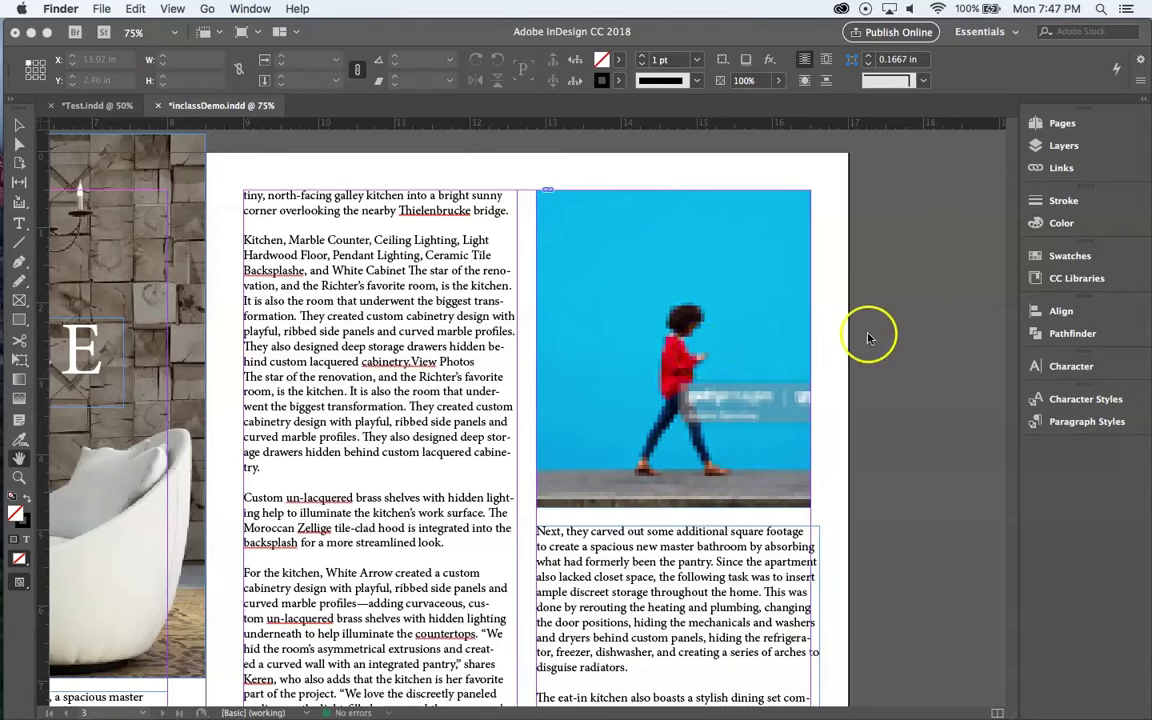
Return to the InDesign layout and set its display performance to High Quality Display.
click(925, 324)
click(386, 10)
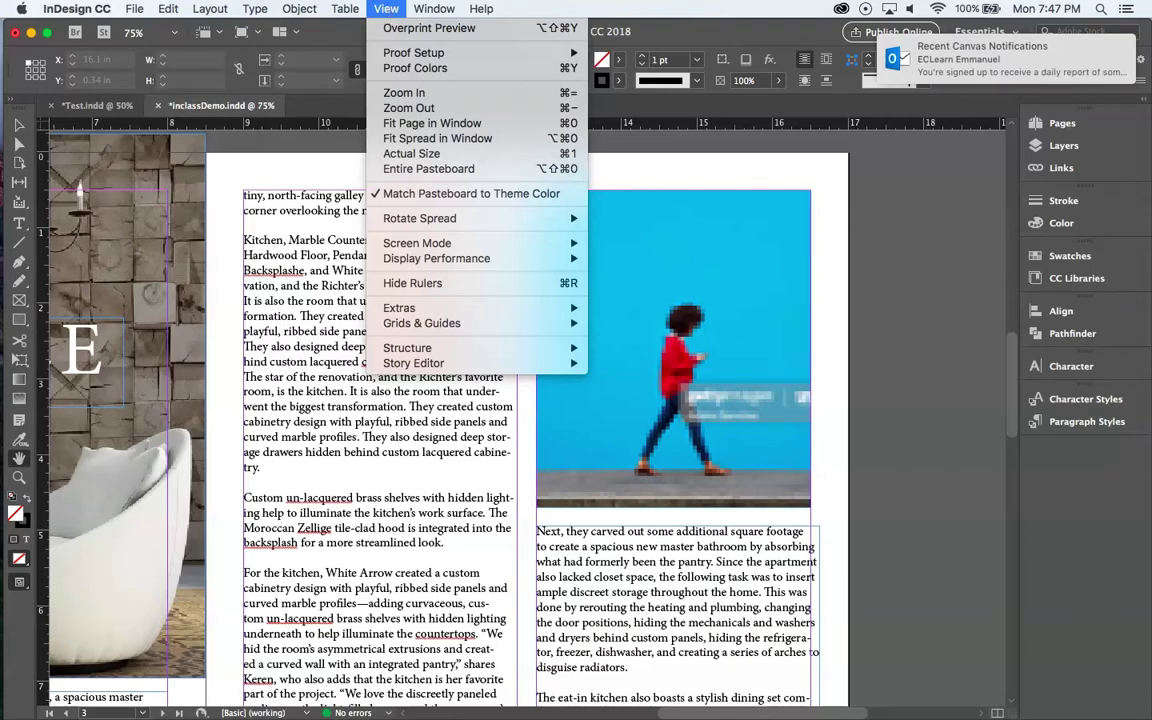
key(Escape)
click(959, 57)
click(345, 8)
click(388, 10)
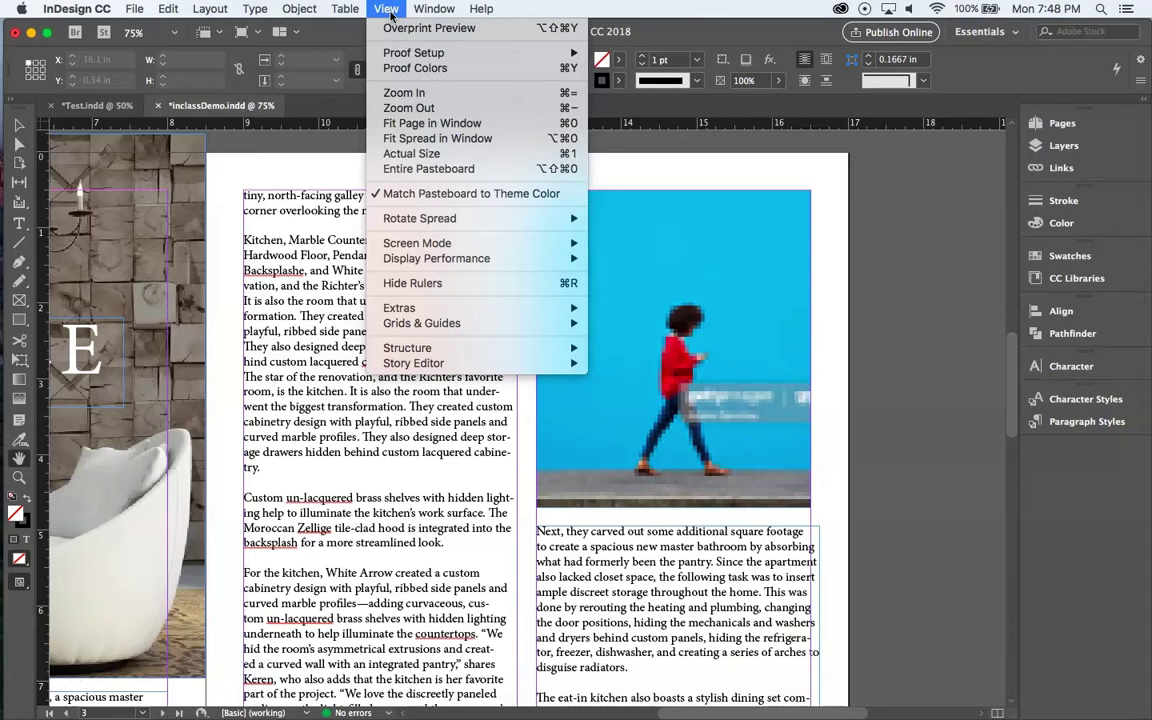
mouse_move(451, 262)
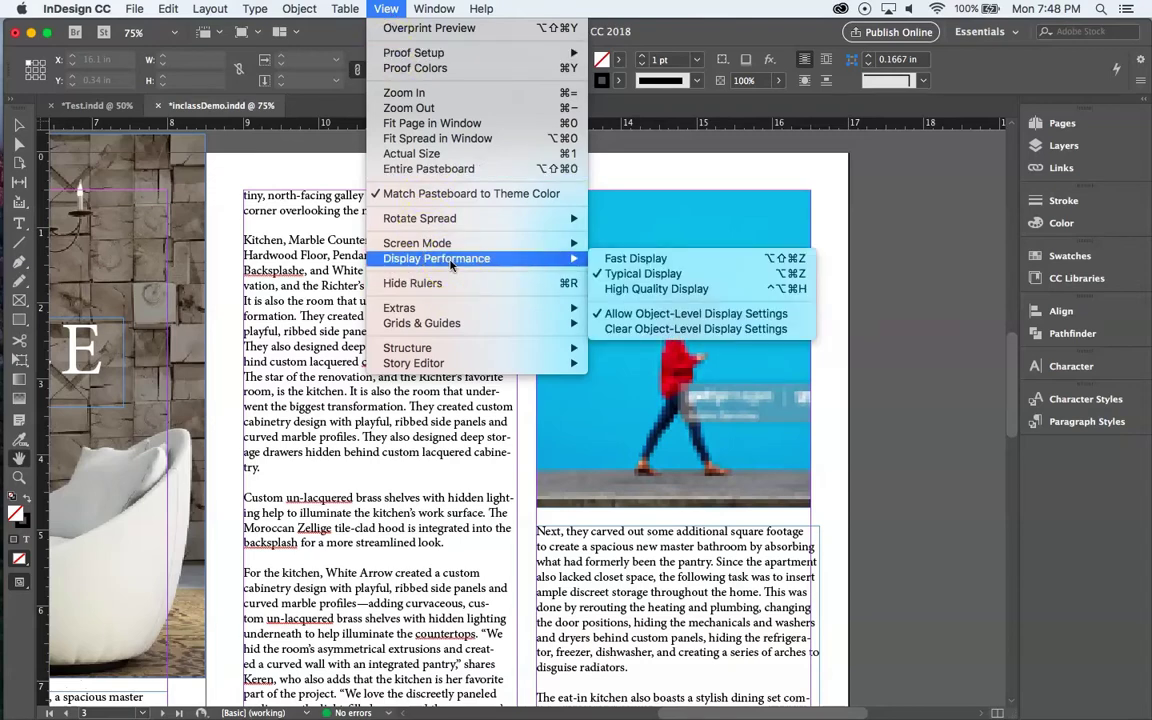
click(622, 291)
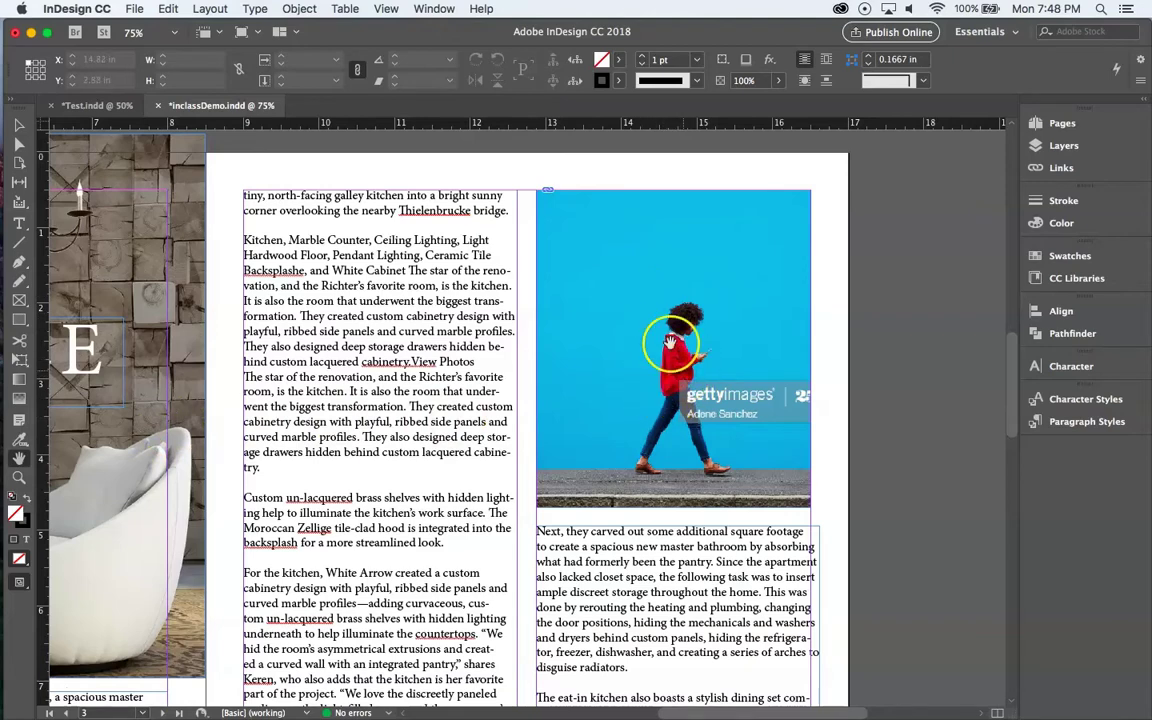
Switch the display performance back to Typical Display to compare how the photo is rendered.
click(386, 12)
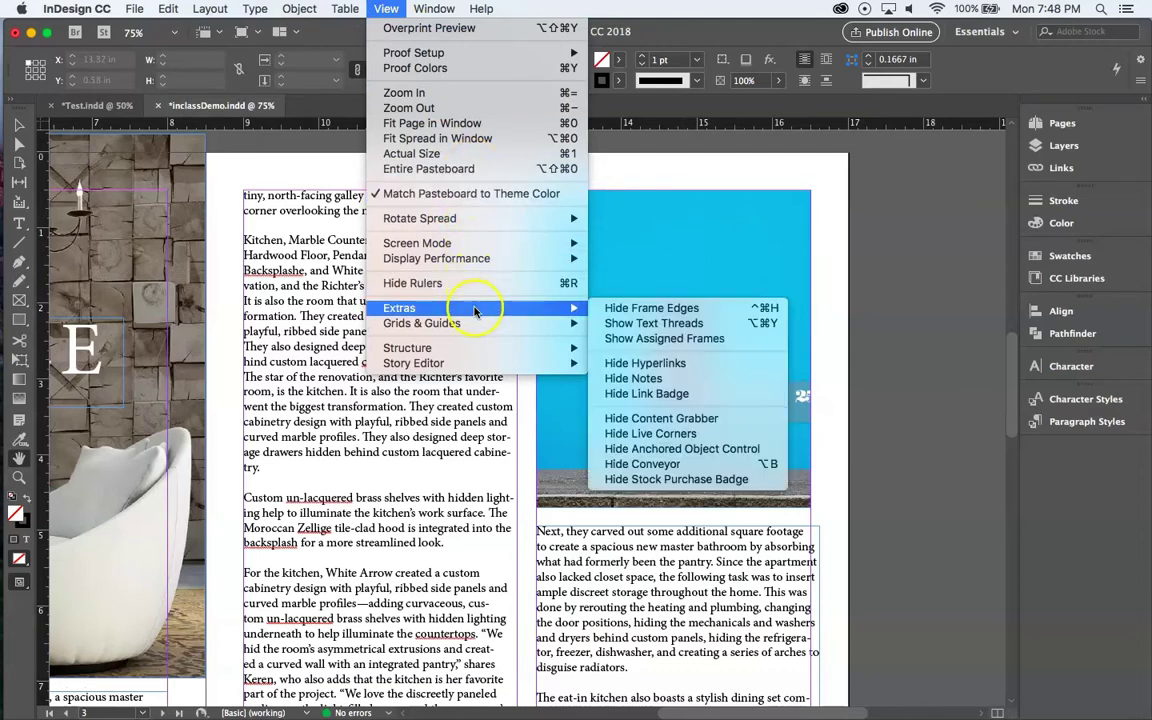
mouse_move(553, 258)
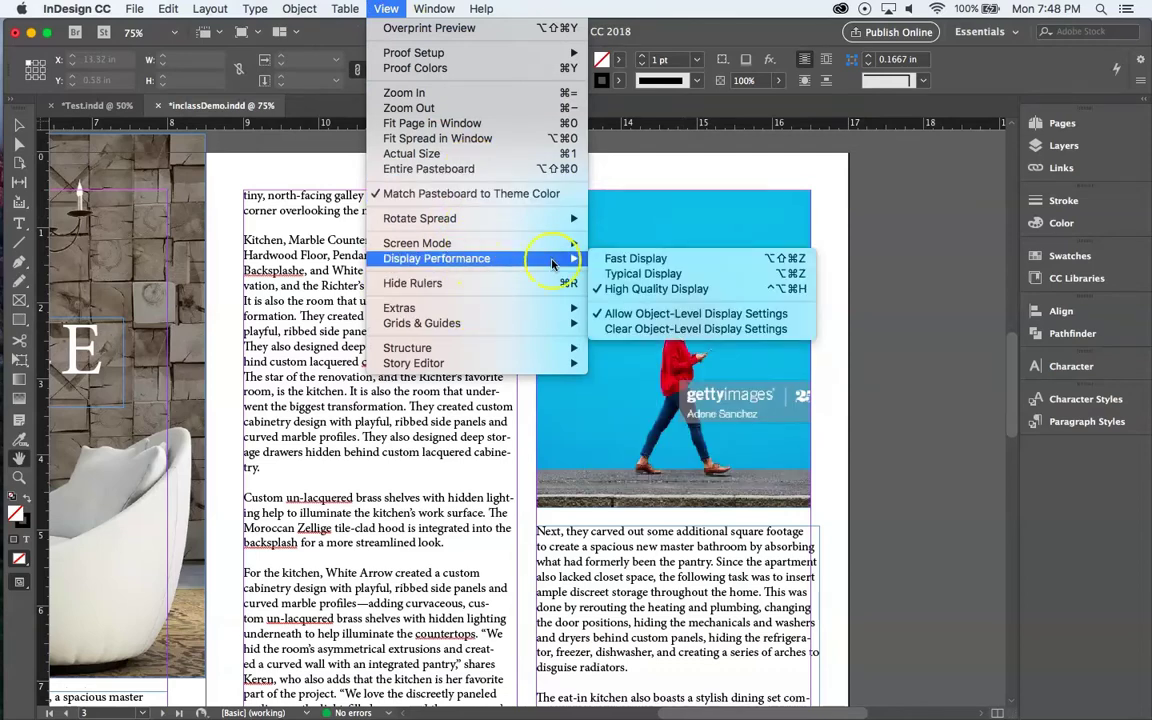
click(641, 274)
drag(641, 278, 803, 428)
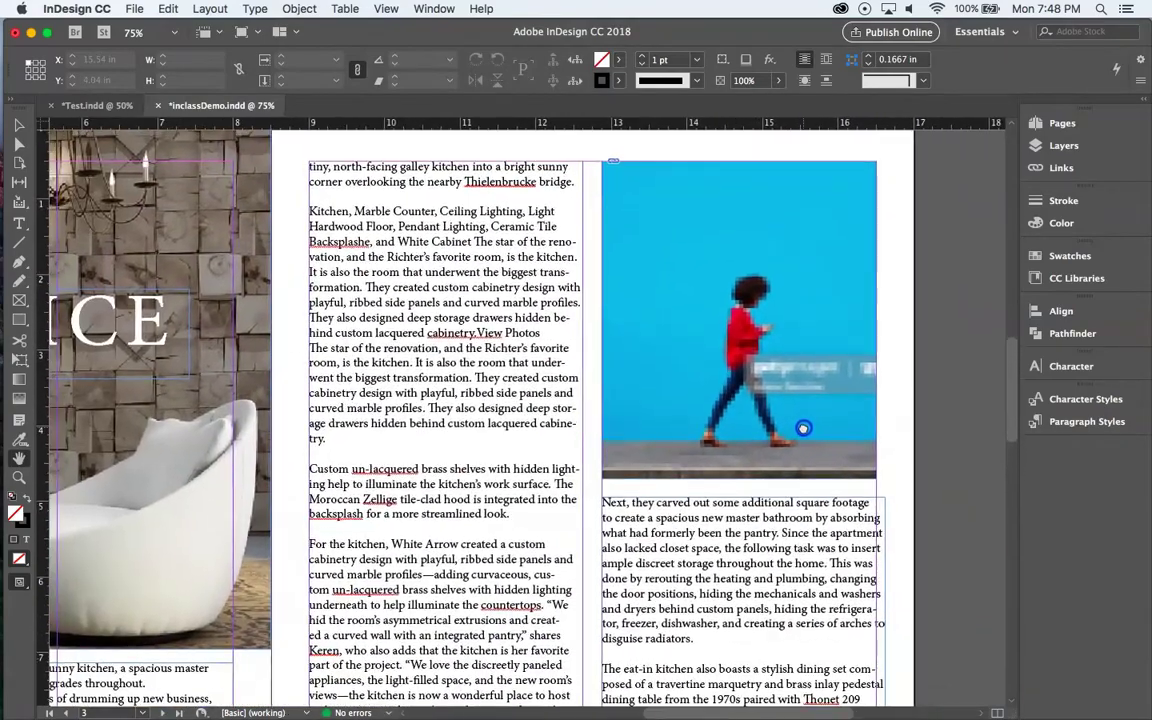
Restore the document's display performance to High Quality Display.
click(387, 9)
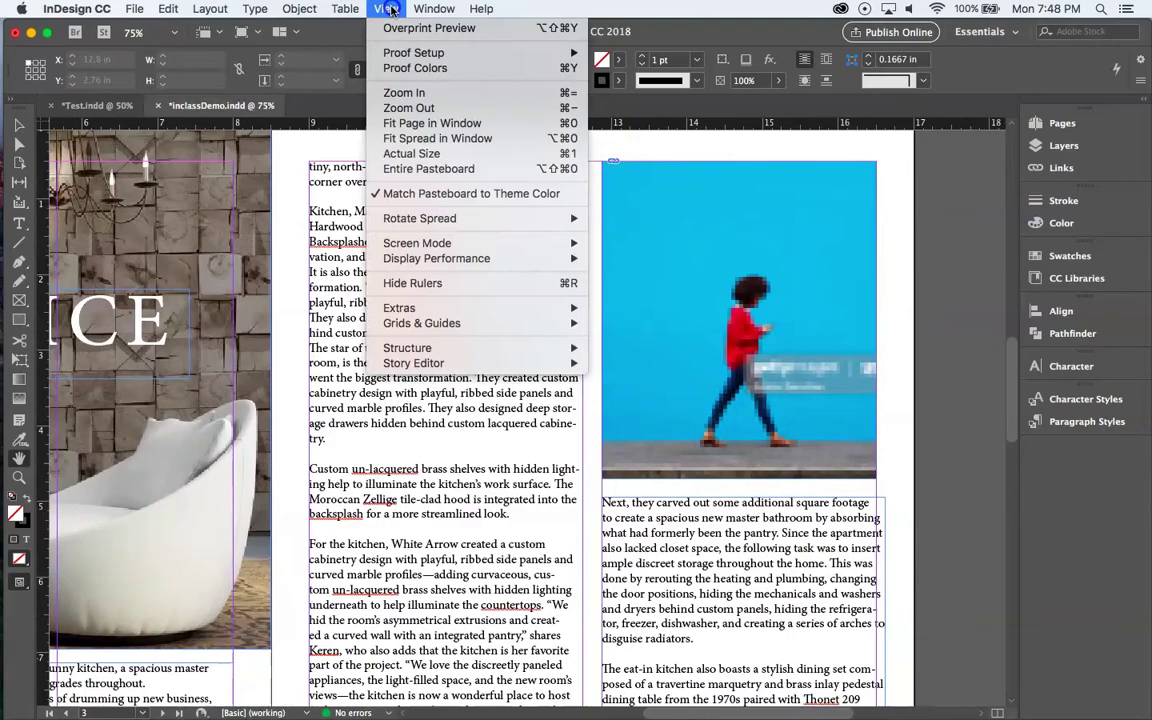
mouse_move(500, 258)
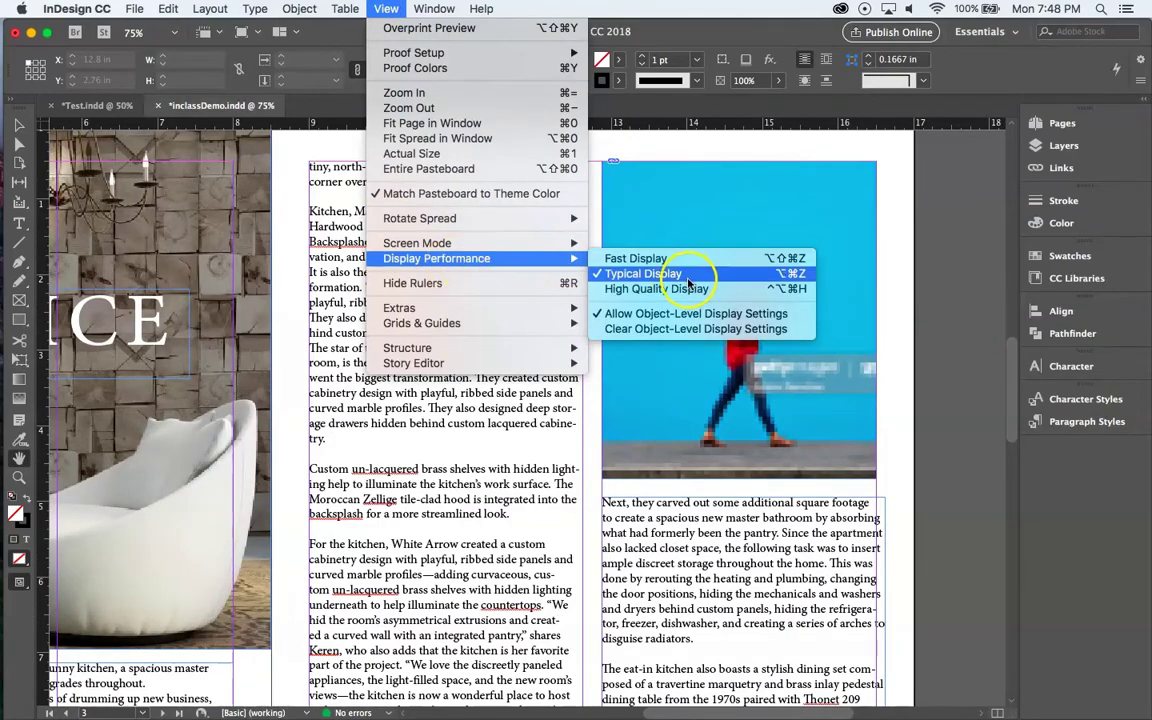
click(688, 289)
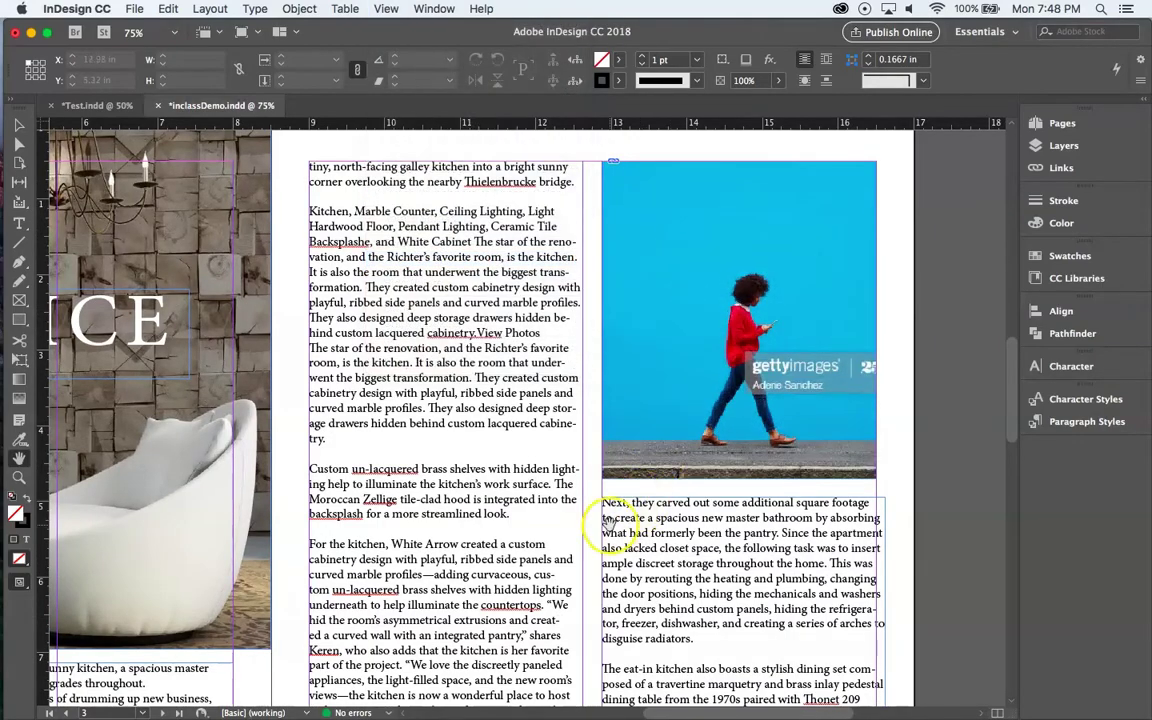
drag(609, 506, 555, 432)
drag(615, 403, 668, 471)
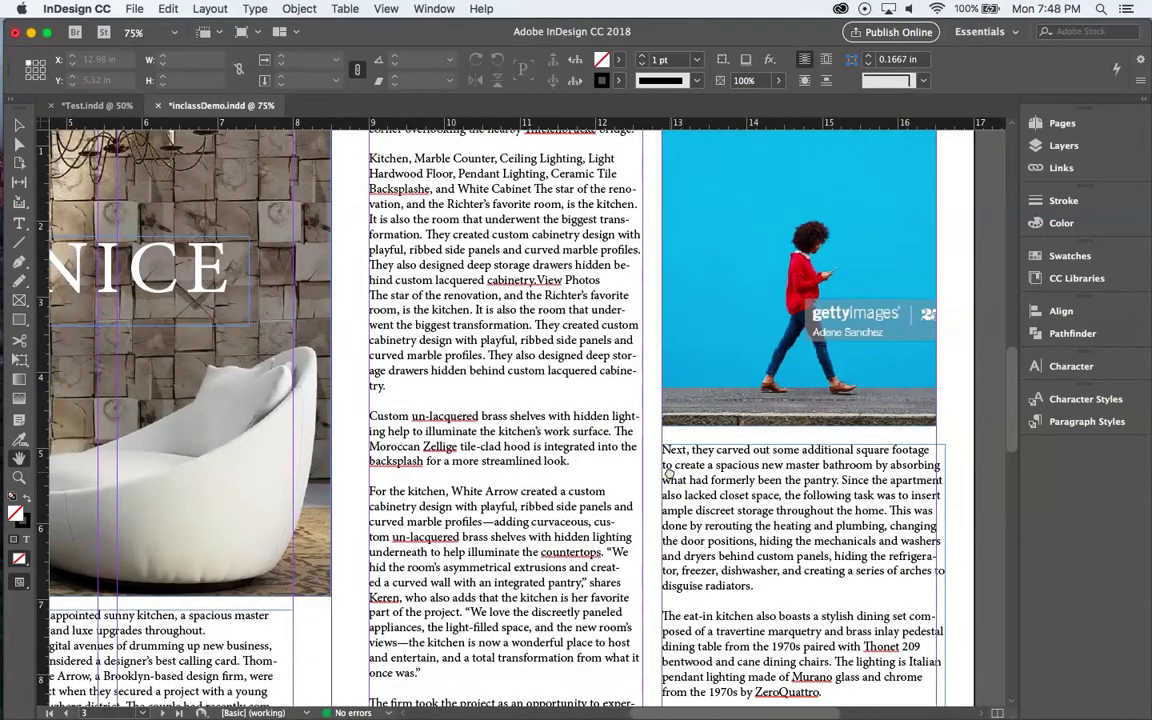
click(386, 10)
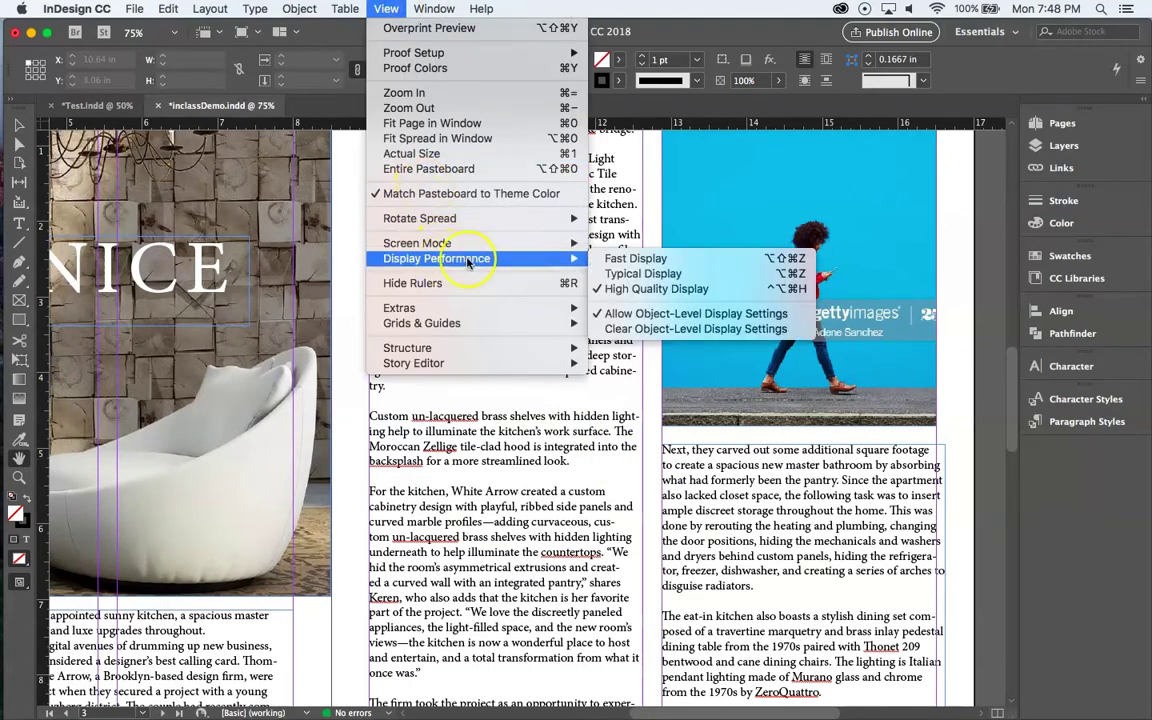
click(643, 457)
drag(371, 473, 345, 530)
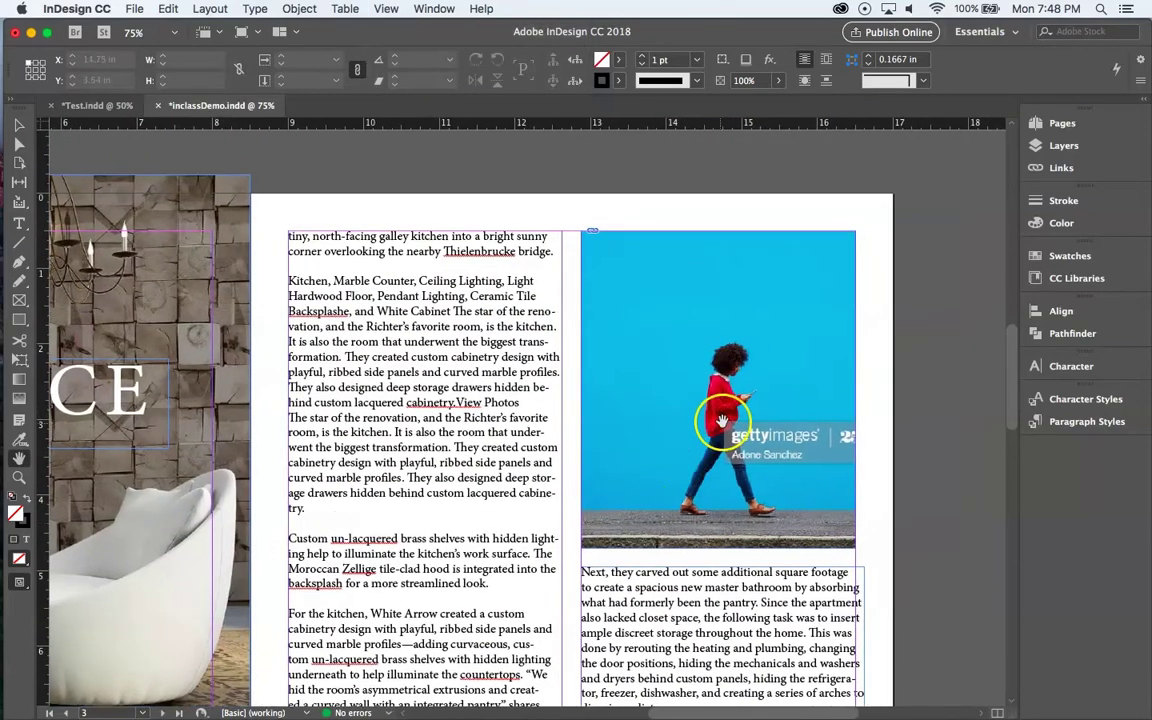
click(775, 465)
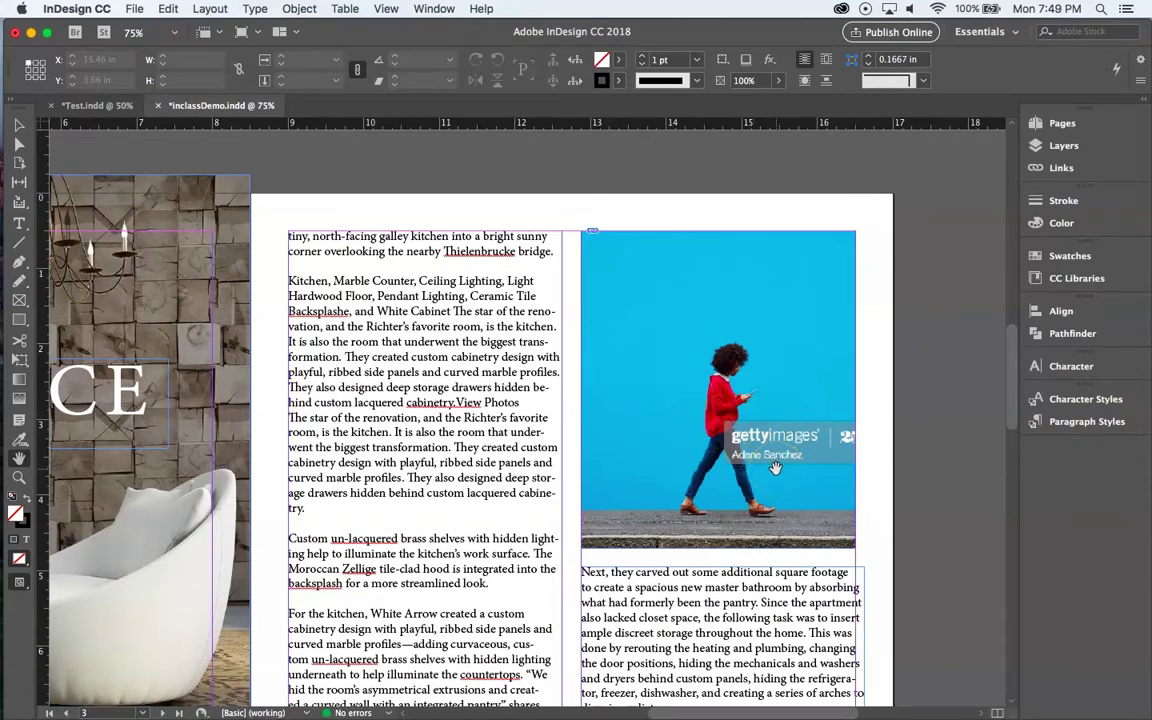
Shorten the text frame below the walking woman photo to a height of about 4.77 in, moving its last lines to the next spread.
key(super+minus)
drag(608, 360, 787, 250)
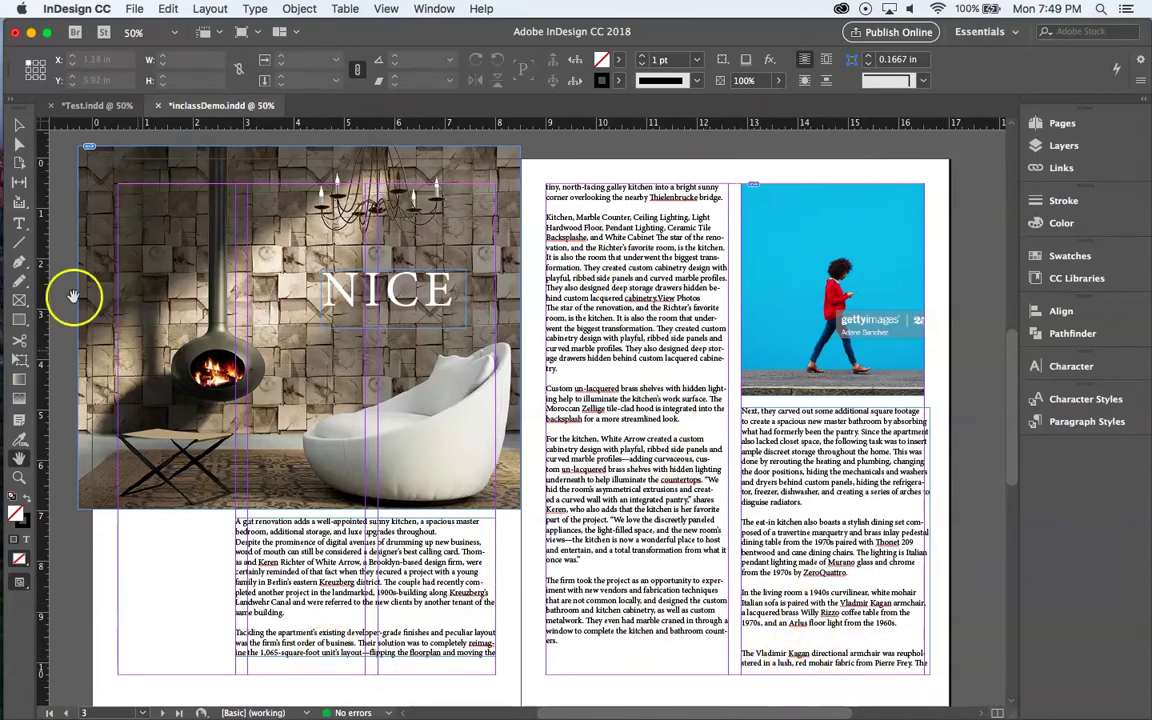
click(18, 124)
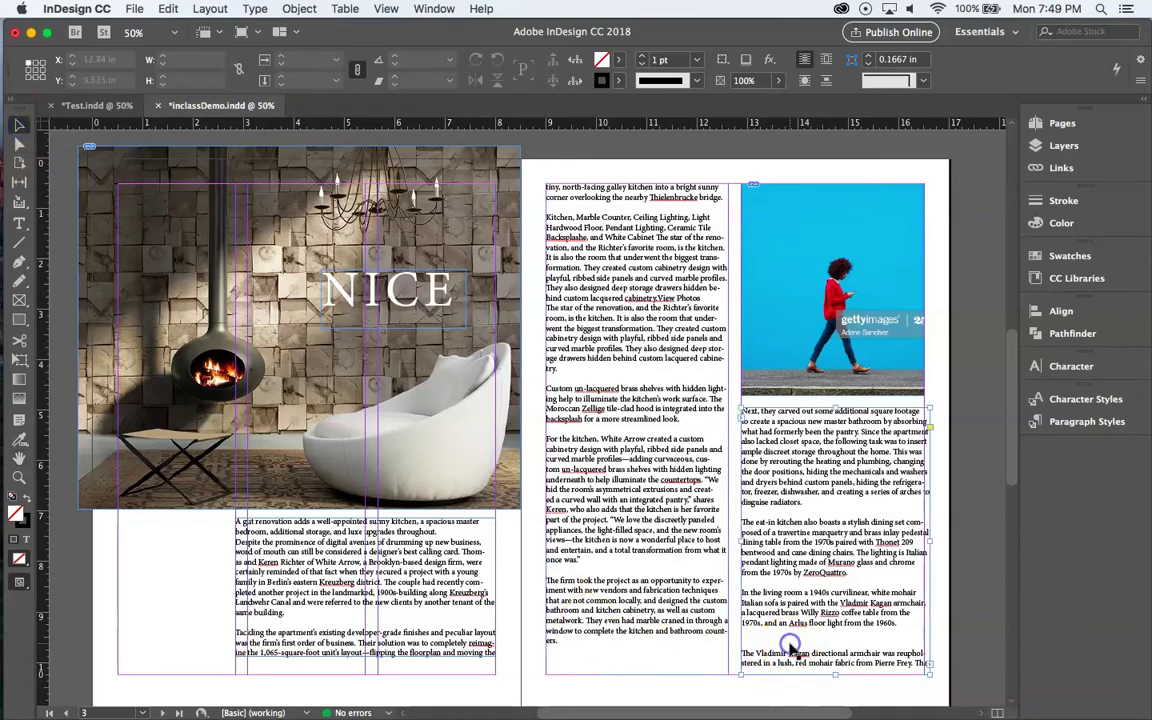
click(815, 668)
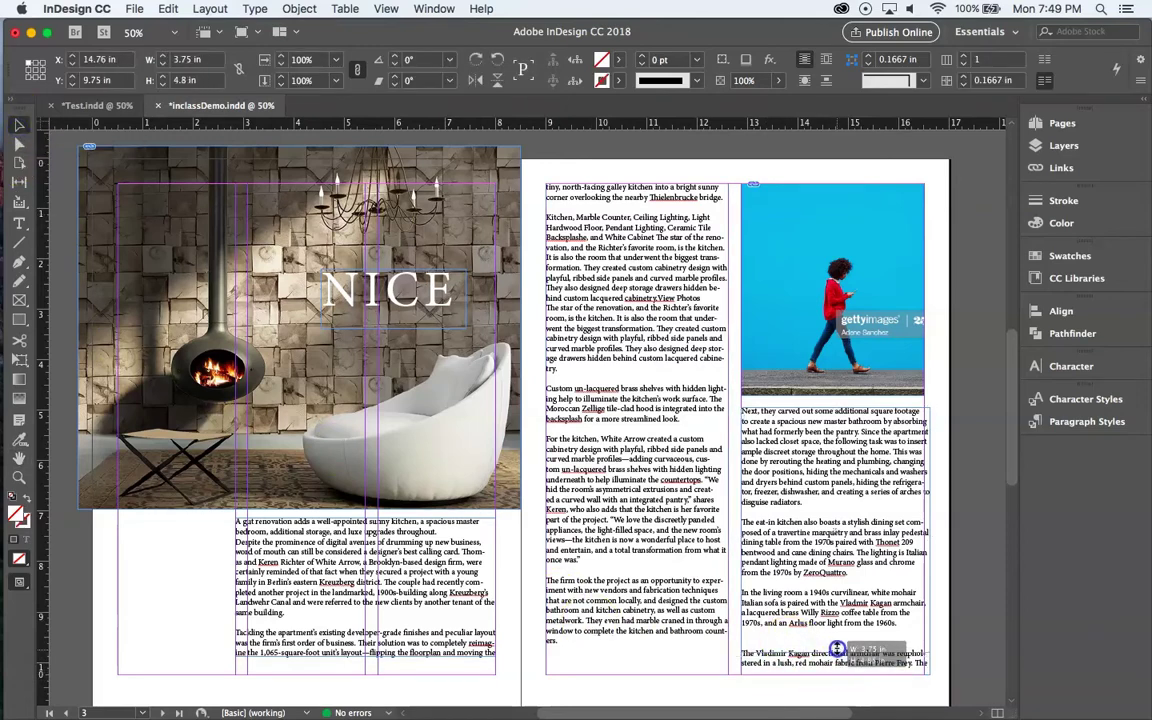
drag(836, 672, 836, 648)
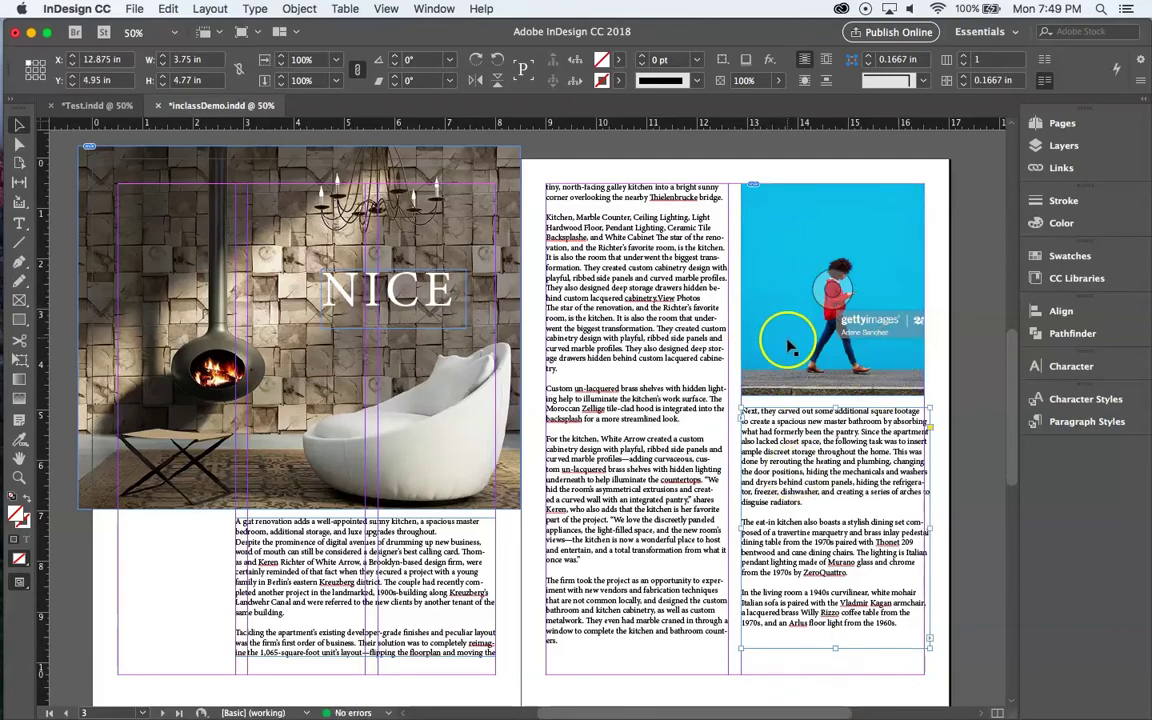
scroll(750, 610, down, 3)
scroll(752, 612, down, 10)
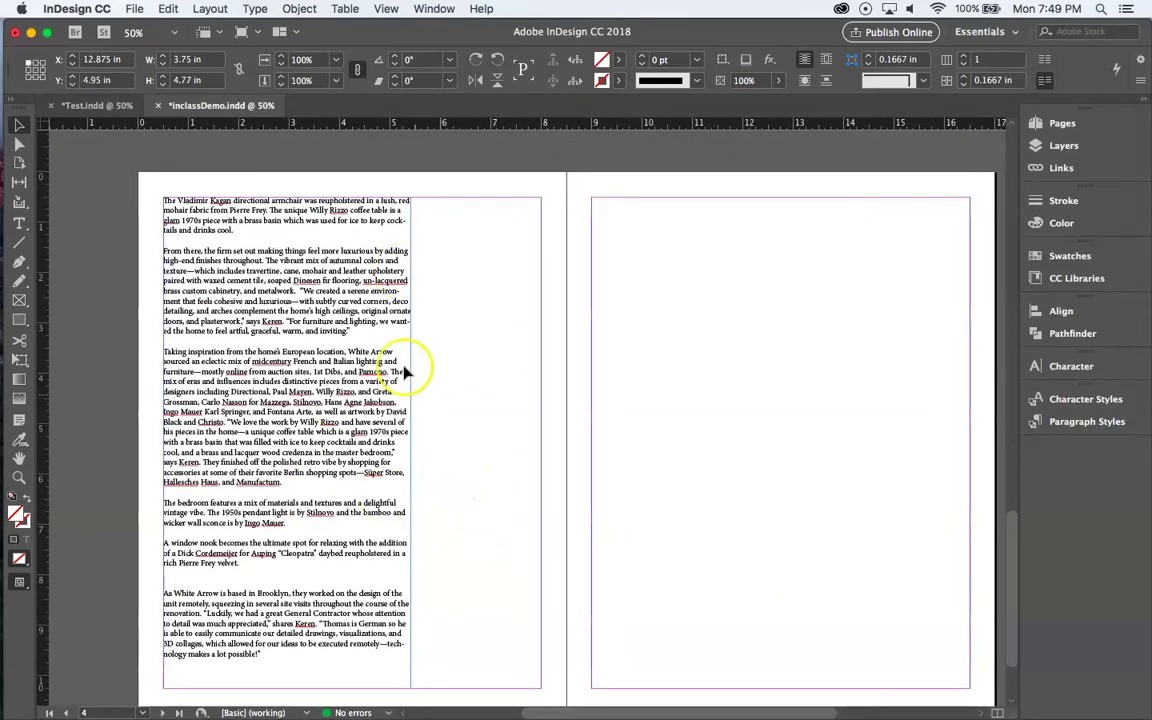
Divide page 4, the left page of the 4-5 spread, into six columns.
scroll(494, 470, down, 2)
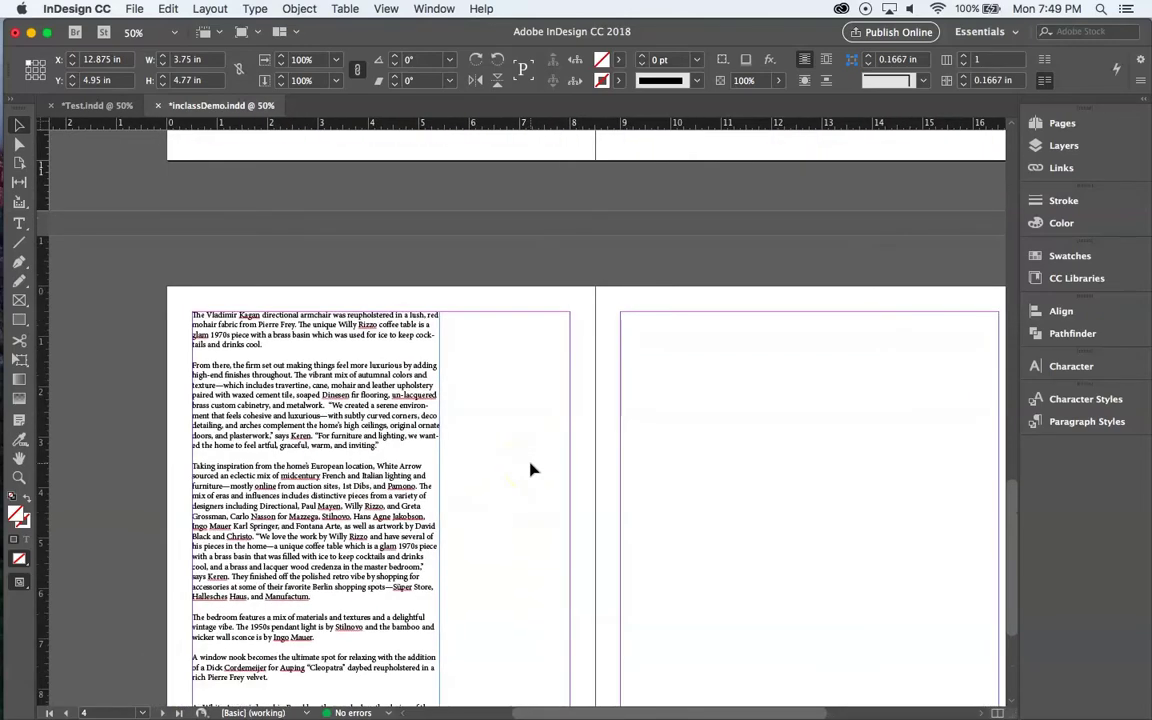
scroll(530, 470, up, 2)
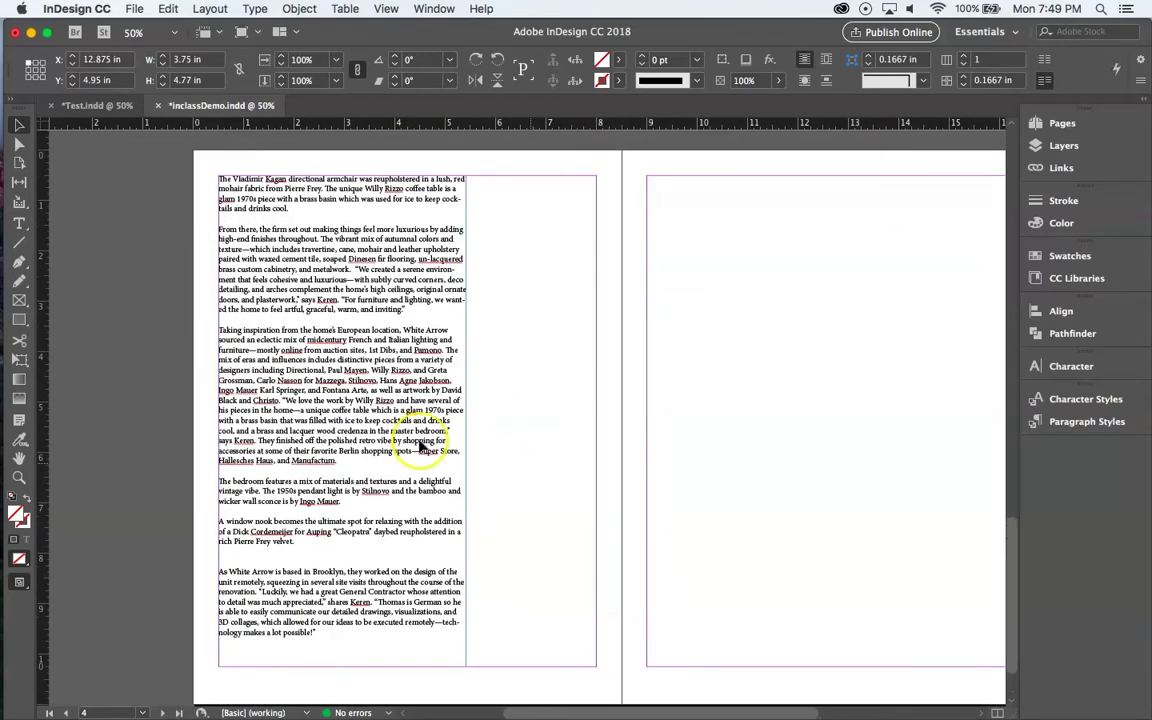
click(506, 387)
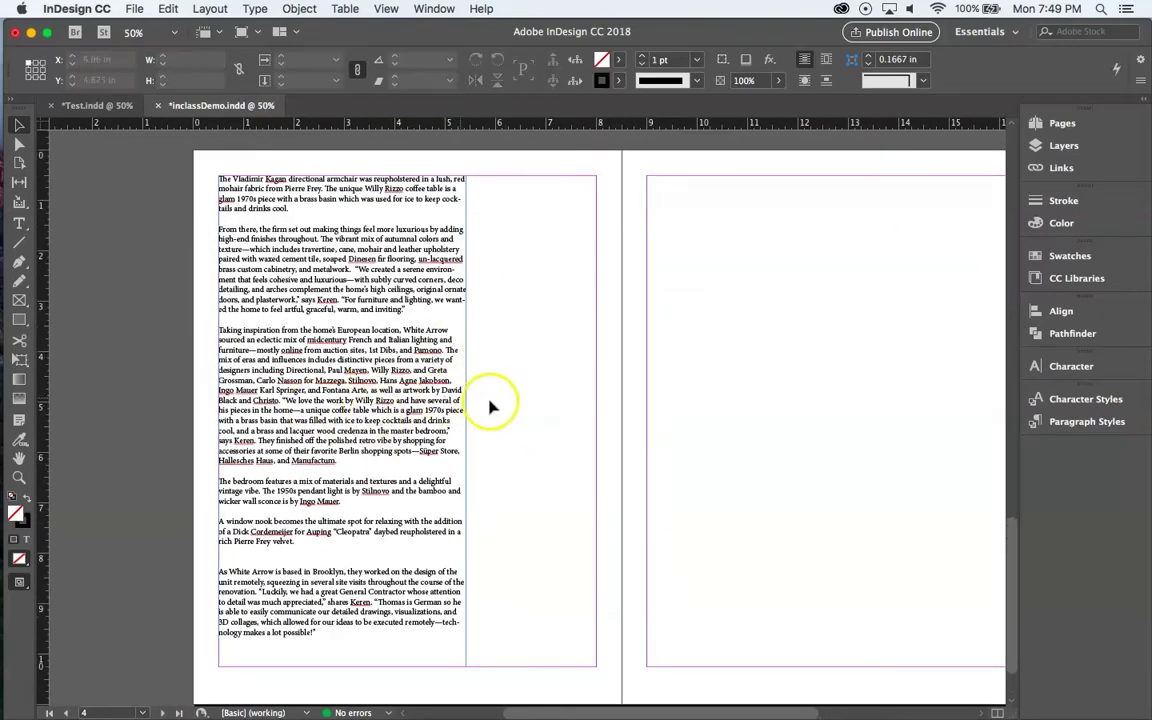
click(1062, 124)
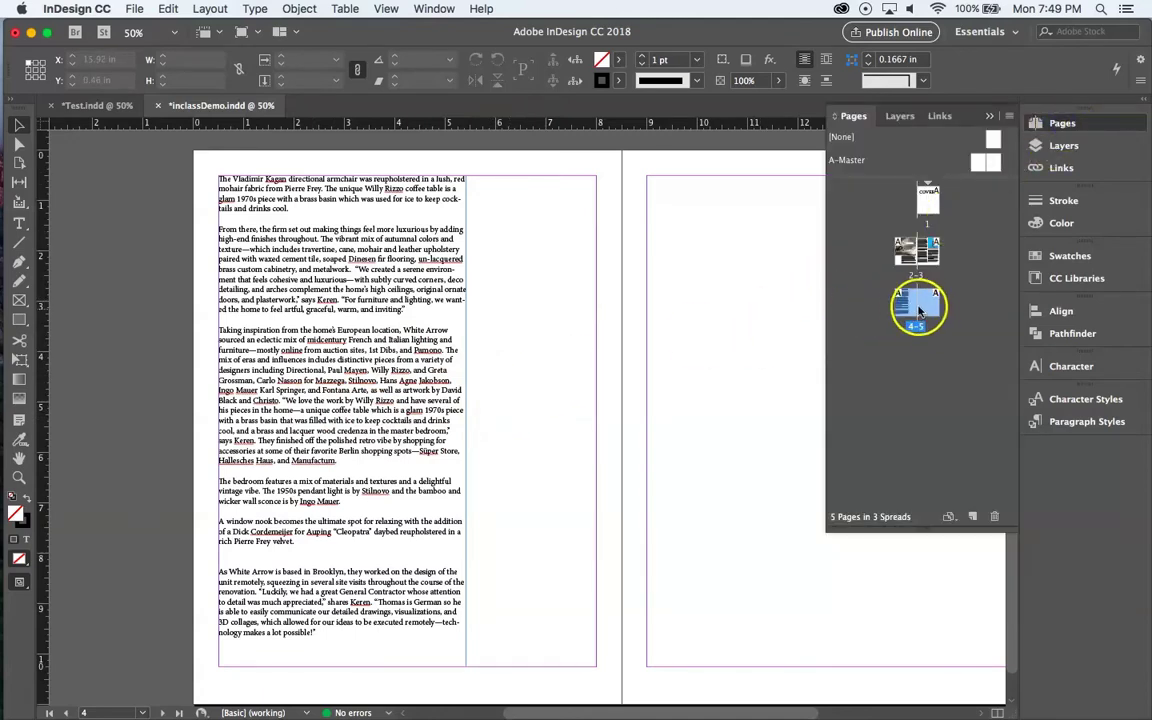
mouse_move(910, 310)
mouse_down()
mouse_move(926, 231)
mouse_move(908, 301)
mouse_up()
click(918, 328)
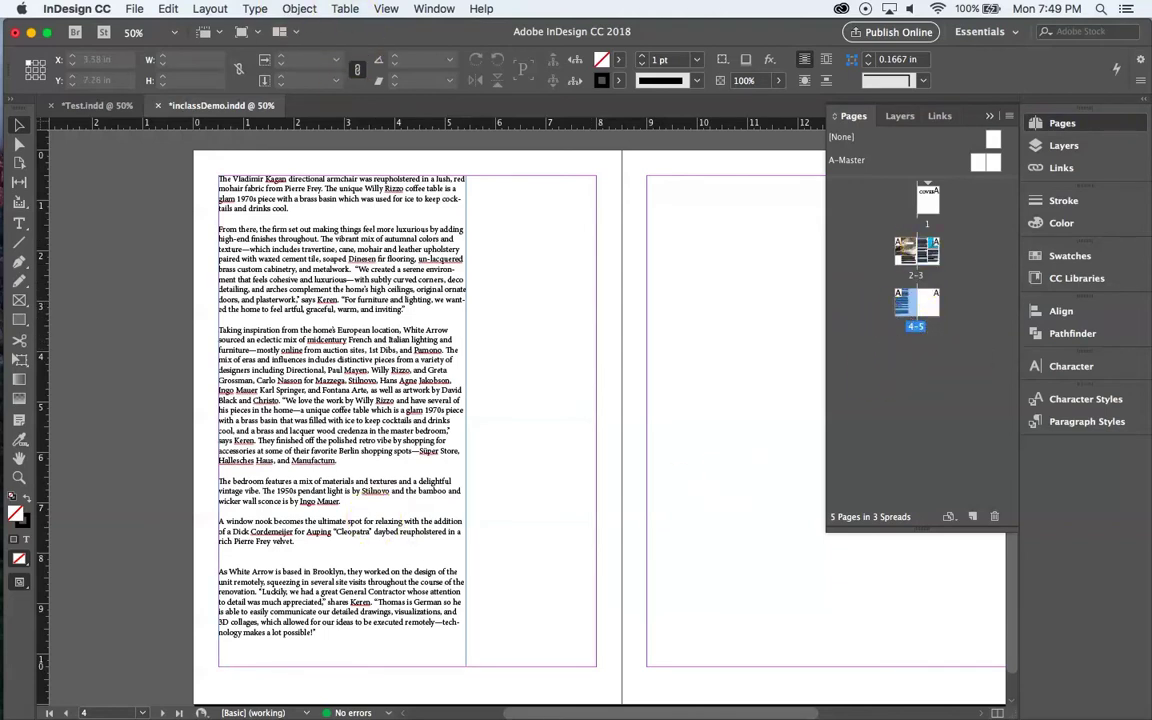
click(220, 10)
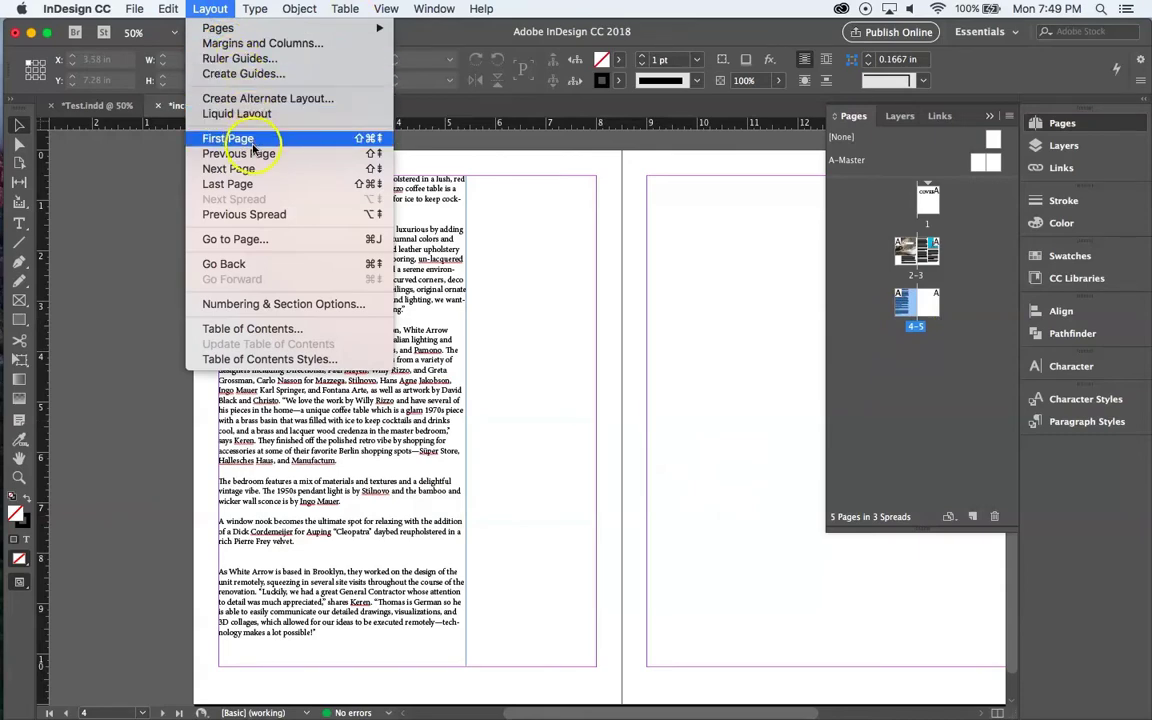
click(266, 44)
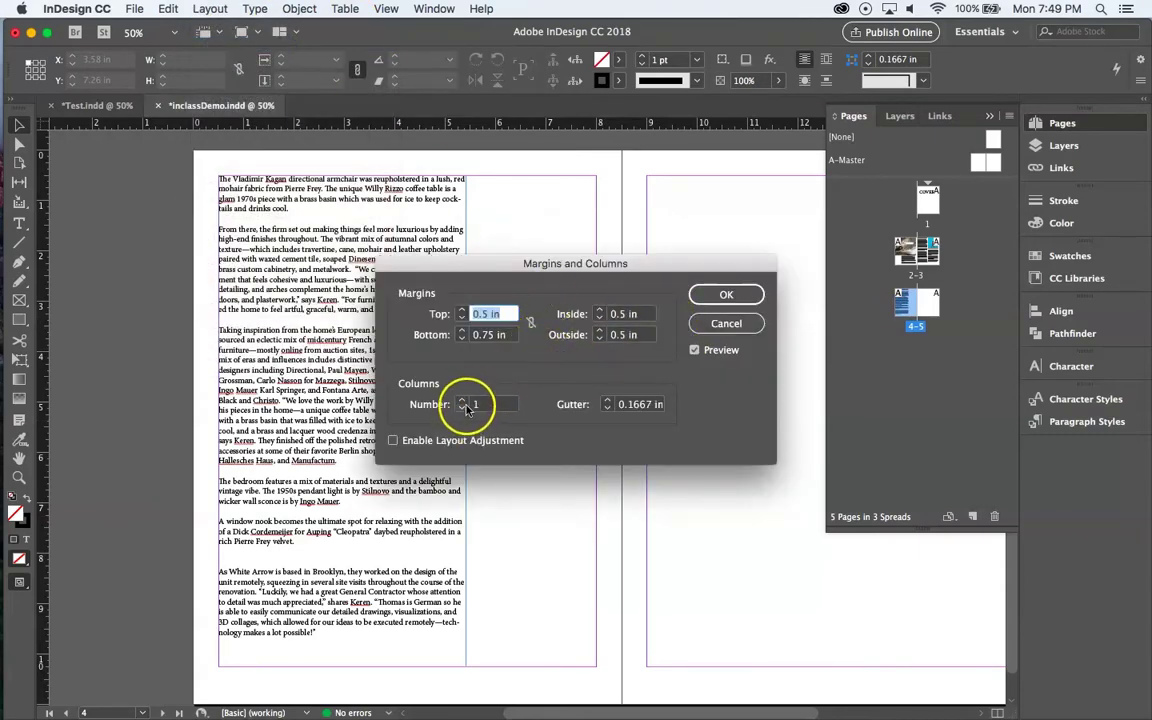
click(463, 400)
click(463, 400)
click(463, 400)
click(463, 400)
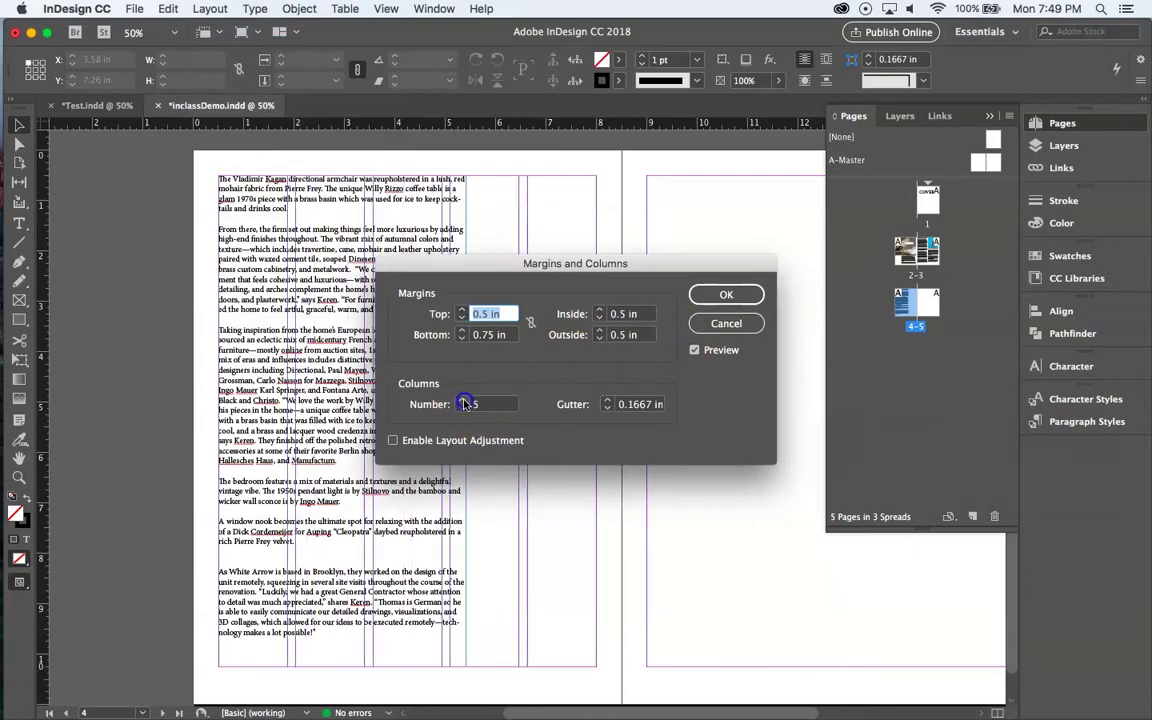
click(463, 400)
click(463, 400)
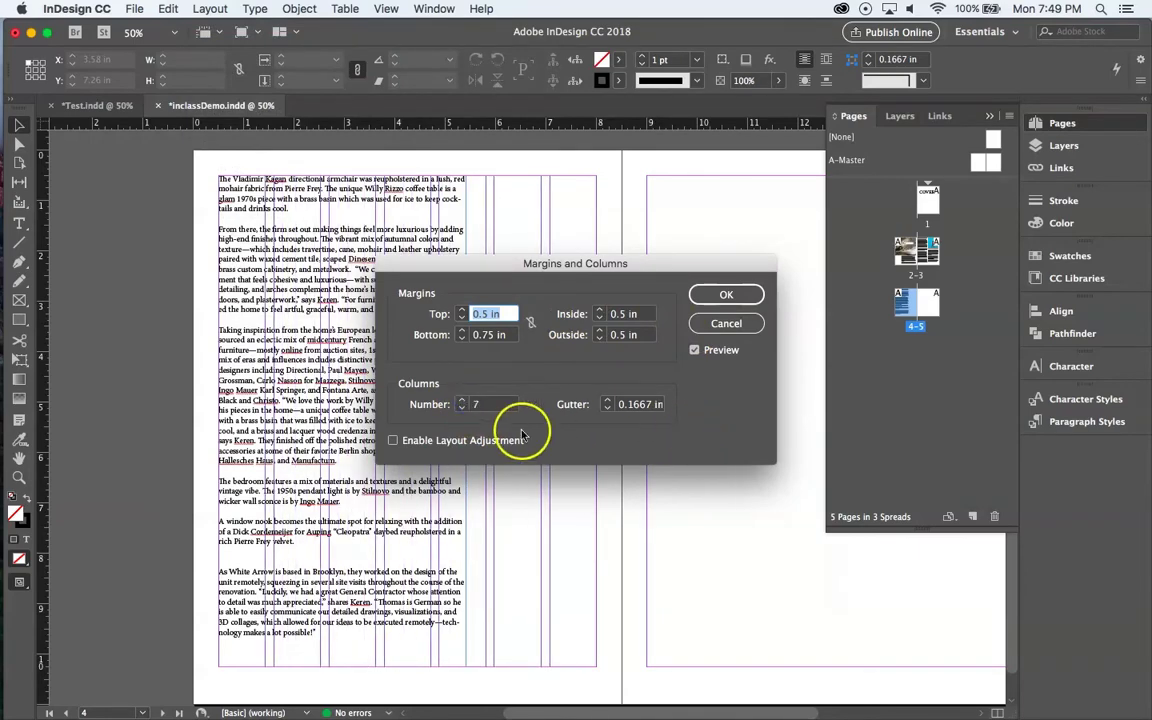
click(463, 408)
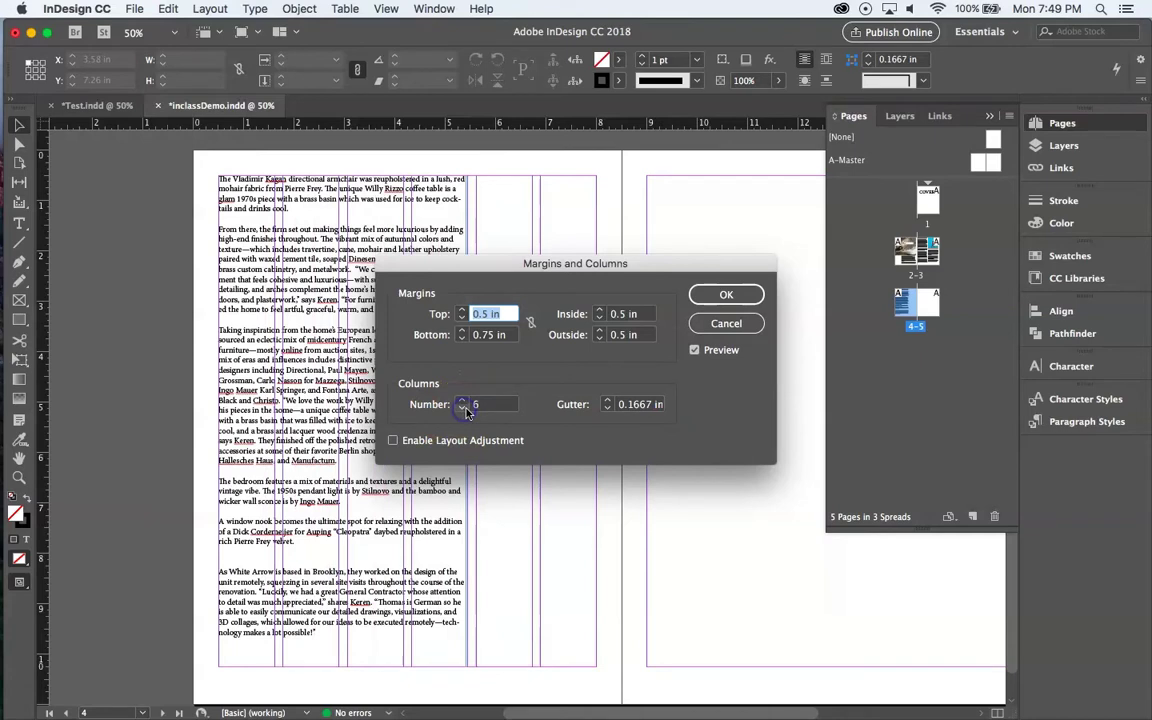
Set the column gutter on page 4 to 0.25 in and apply the margin and column settings.
click(607, 400)
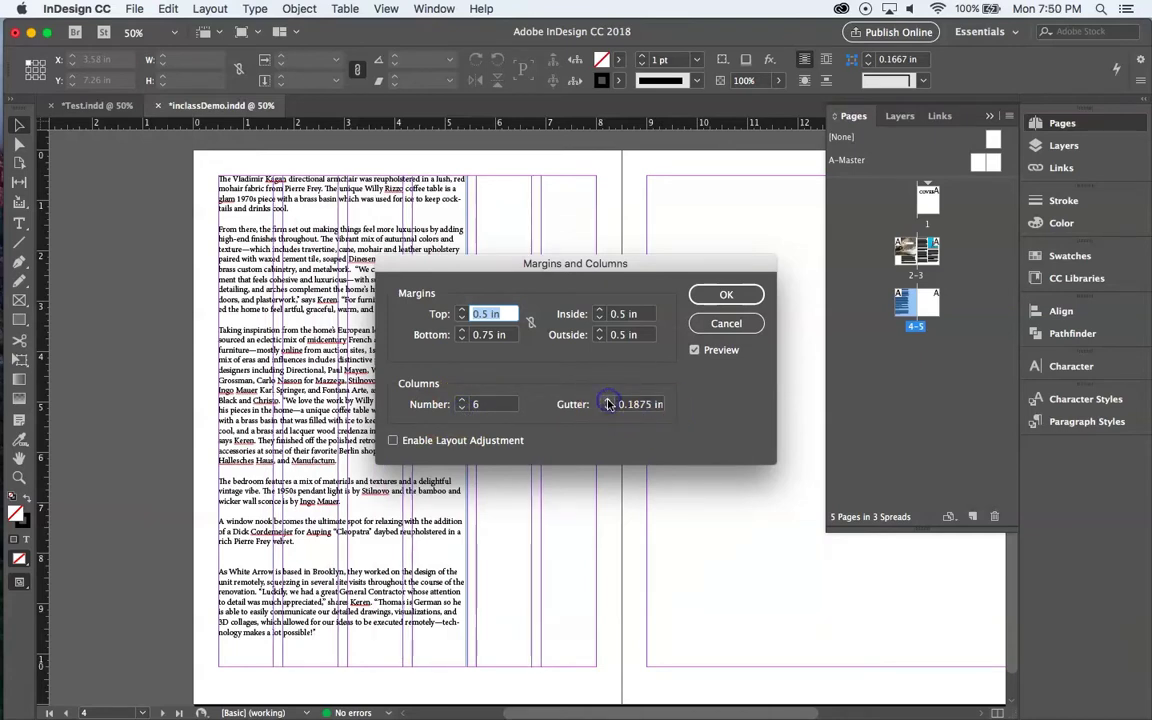
click(607, 400)
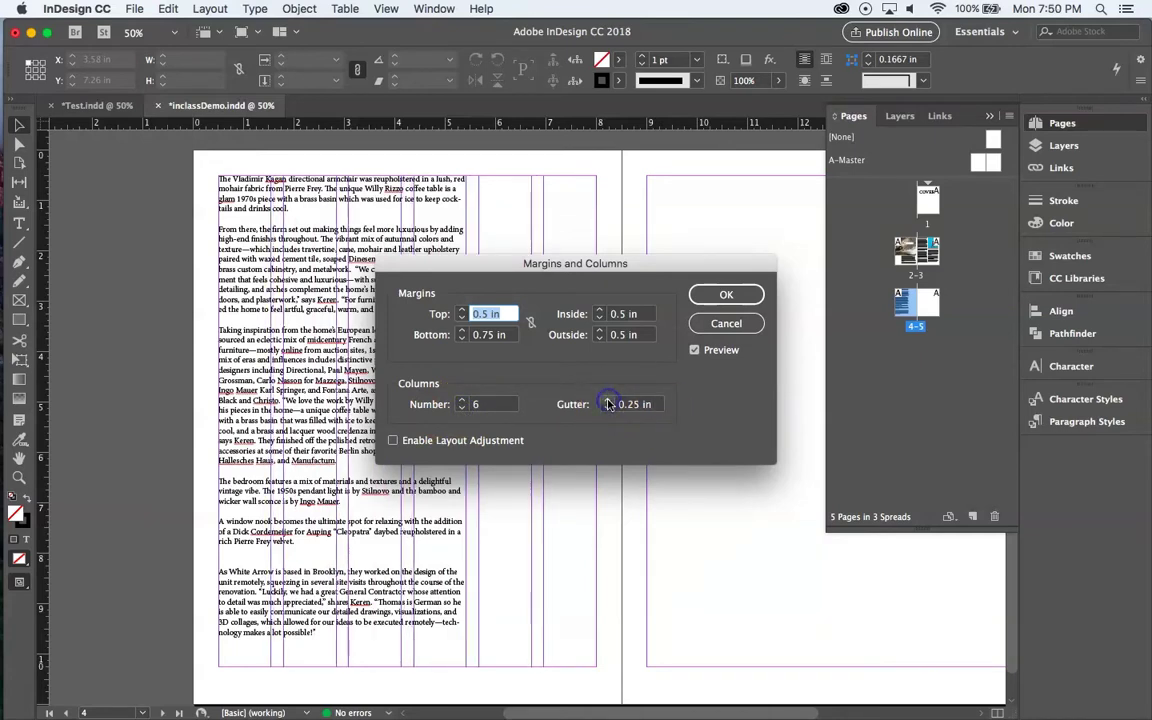
click(740, 294)
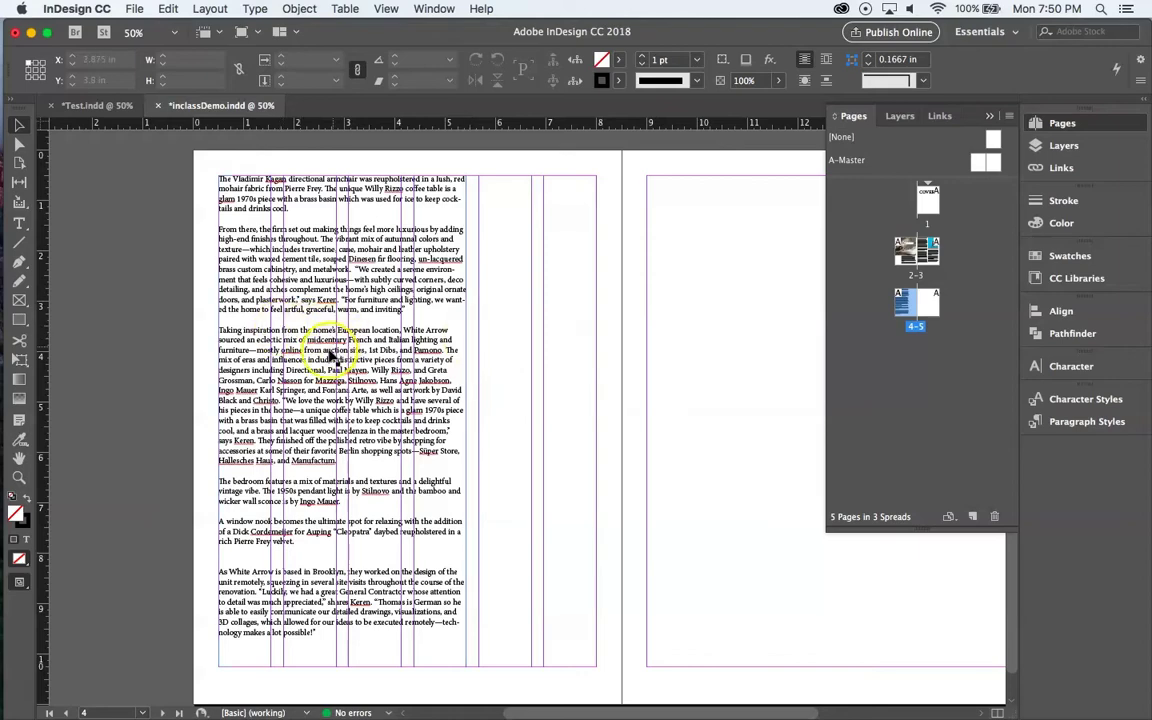
Narrow page 4's text frame to the first three columns and flow its overset text into a new frame about 3.63 × 4.54 in over the remaining columns.
drag(313, 333, 318, 358)
drag(465, 421, 398, 423)
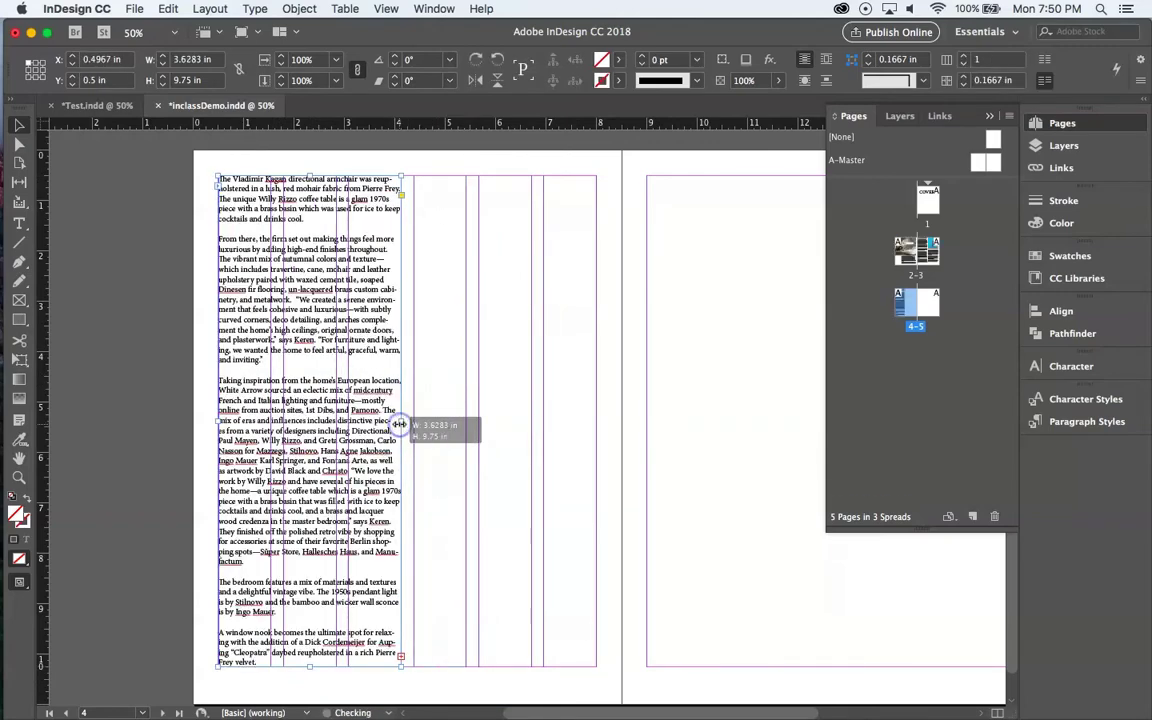
click(401, 657)
click(415, 176)
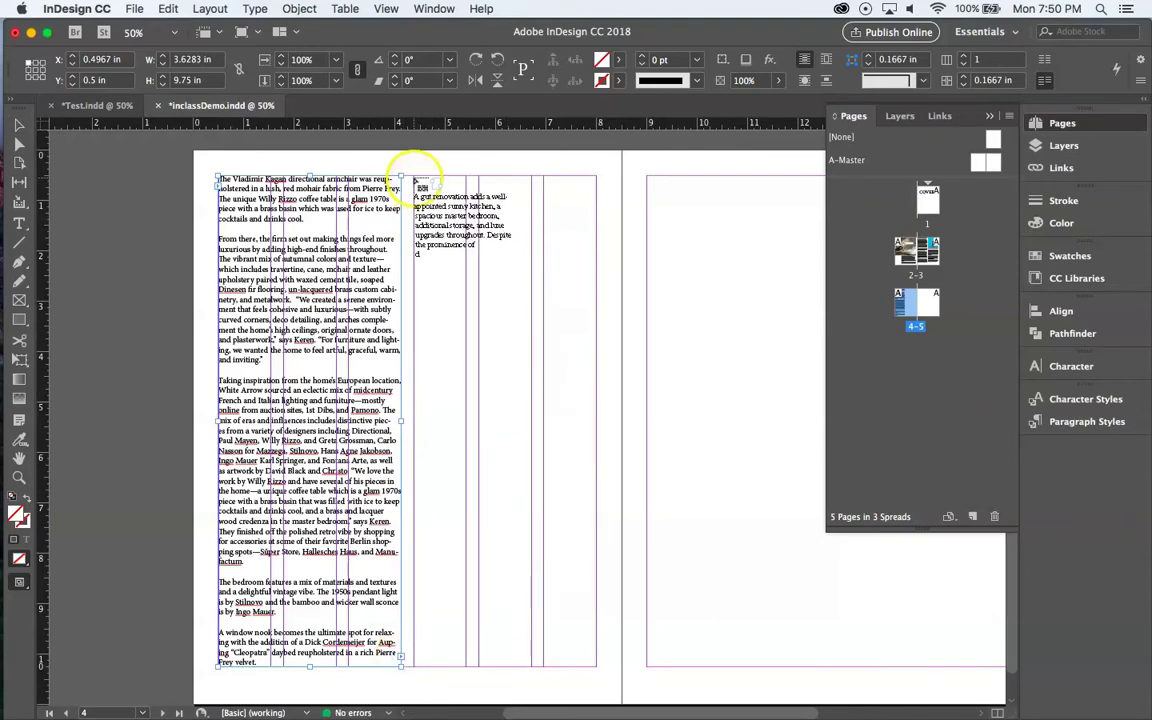
key(cmd+z)
drag(415, 176, 595, 405)
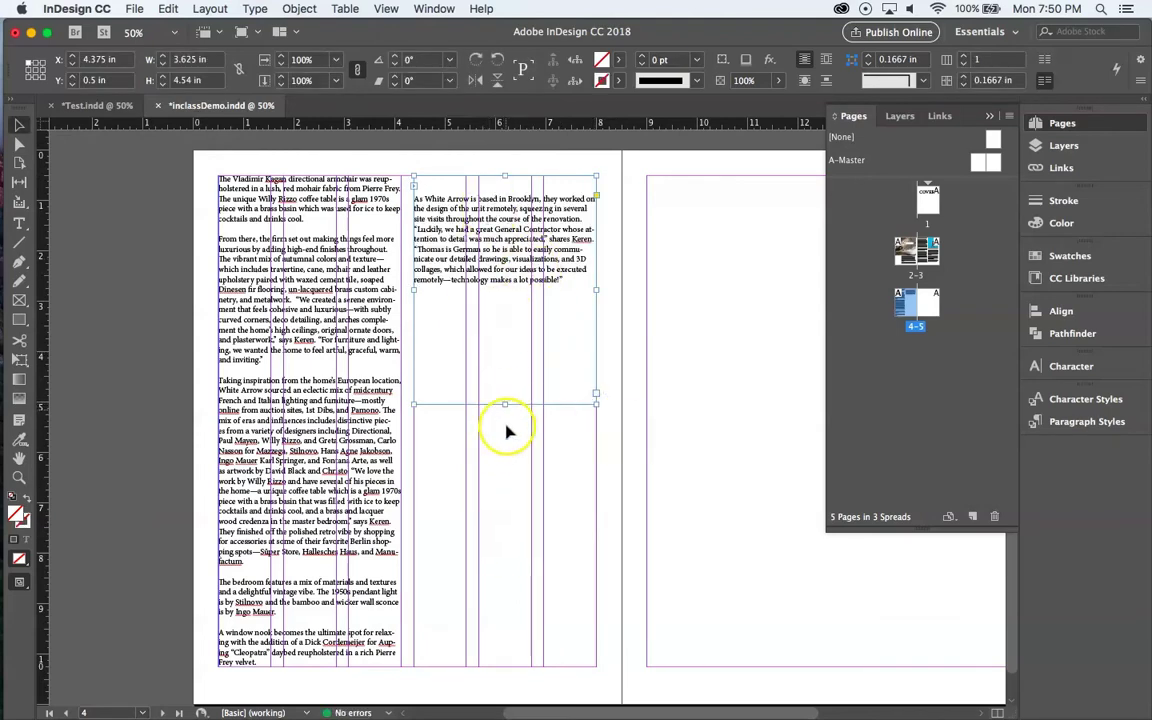
Shorten the first text frame on page 4 to a height of 5 in and deselect it.
click(316, 551)
drag(310, 667, 300, 425)
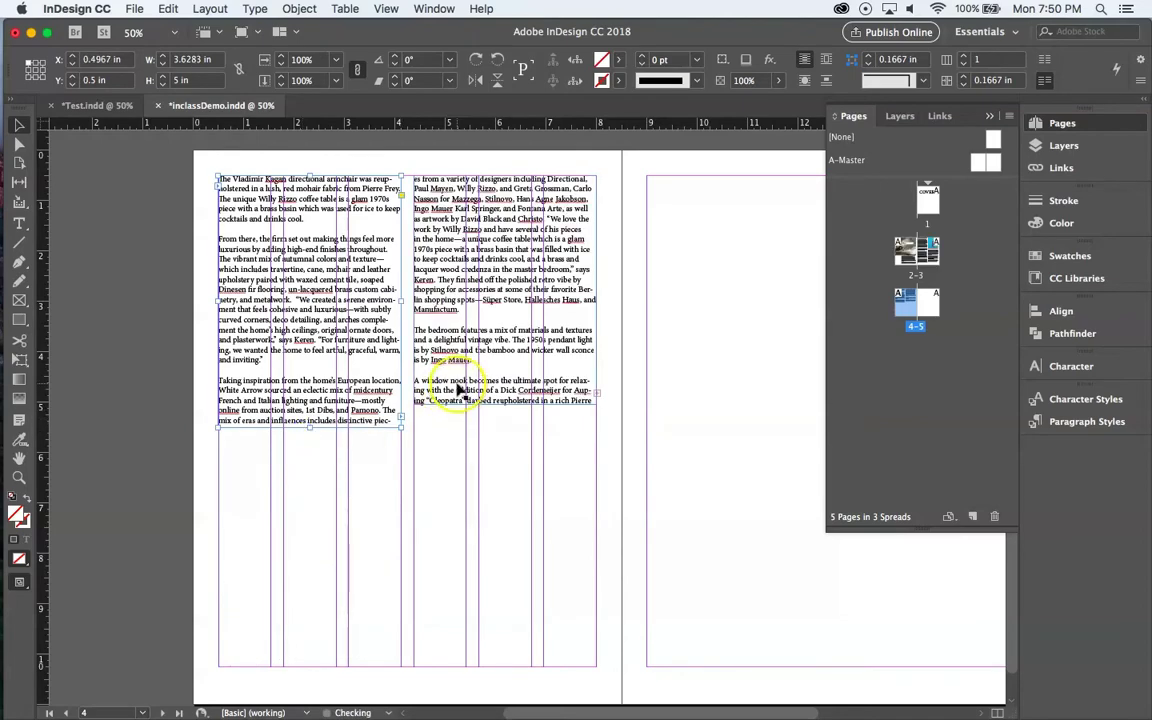
click(62, 211)
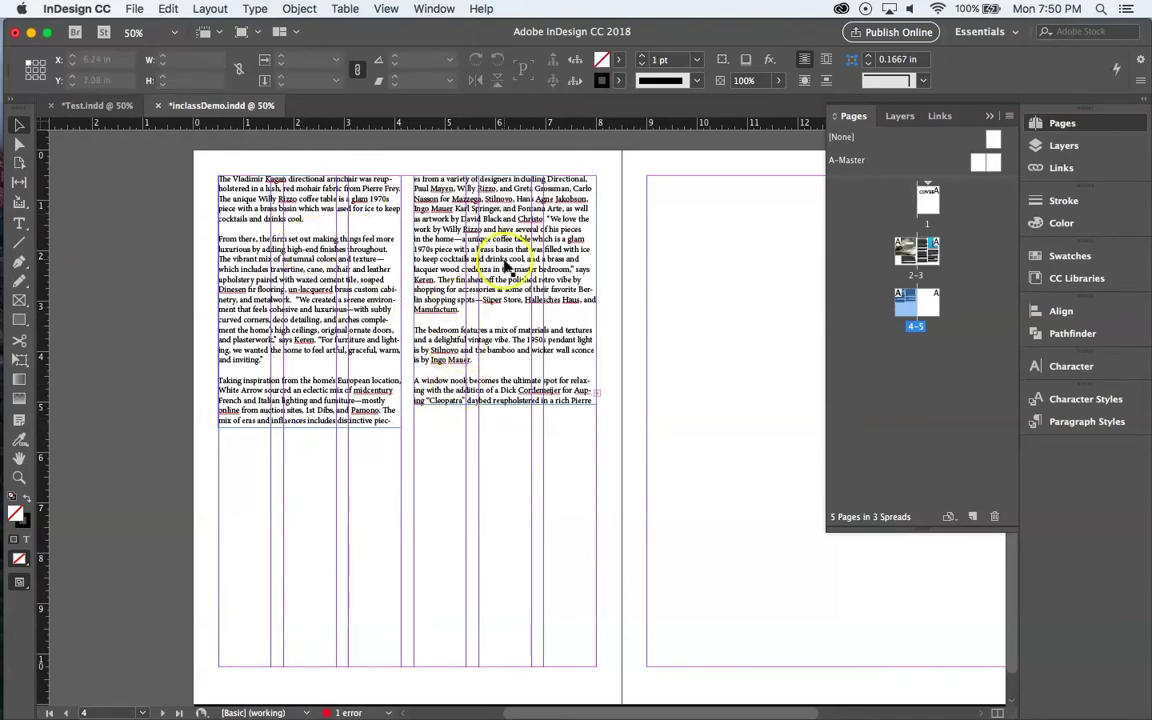
Resize the second text frame on page 4 to about 7.16 in high and move it down to rest on the bottom margin.
drag(506, 262, 507, 516)
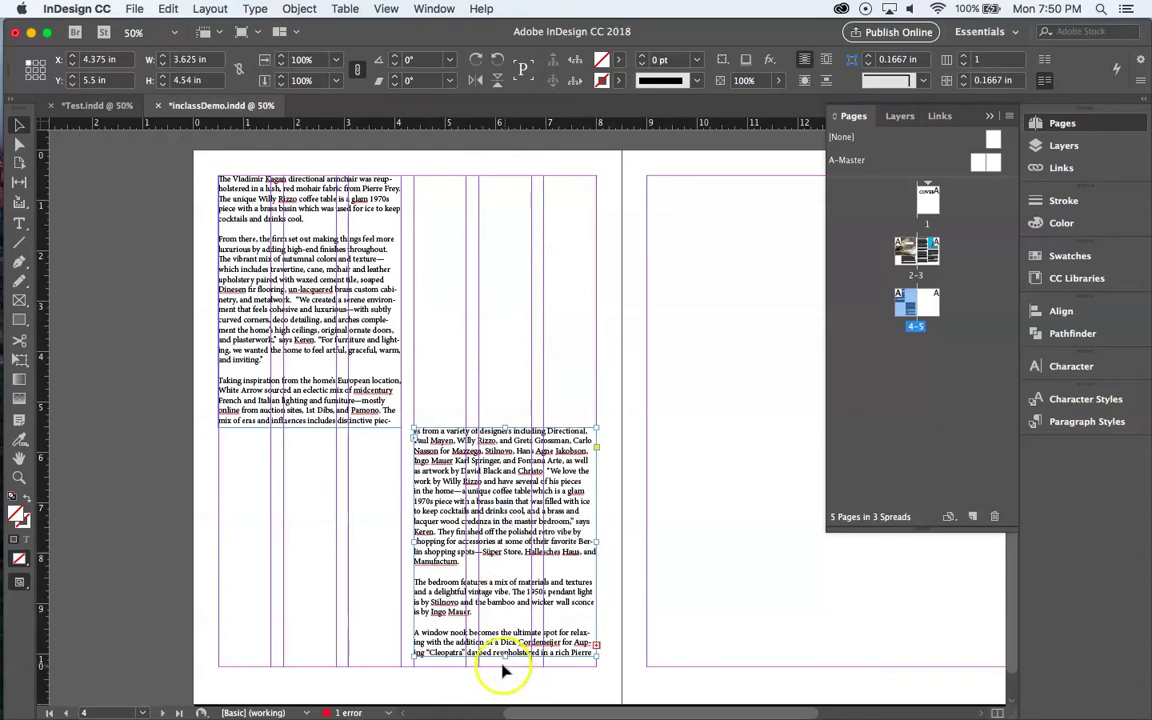
drag(503, 660, 503, 670)
click(505, 425)
drag(505, 420, 492, 174)
drag(507, 668, 500, 536)
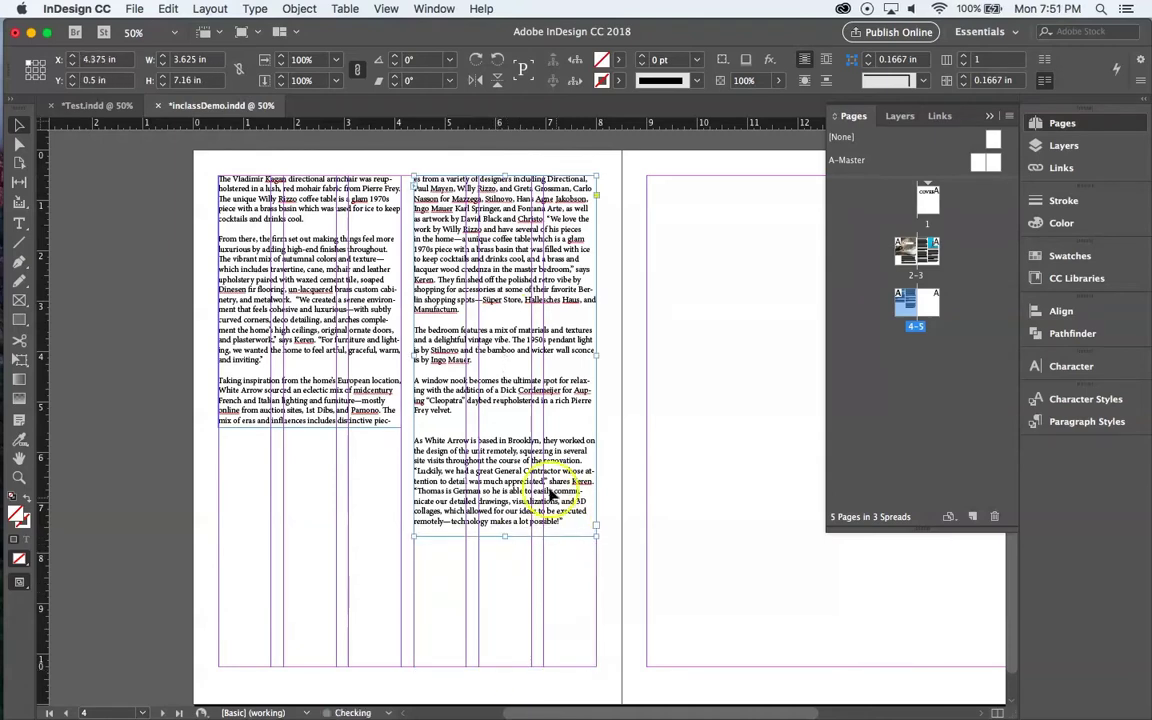
drag(525, 452, 517, 558)
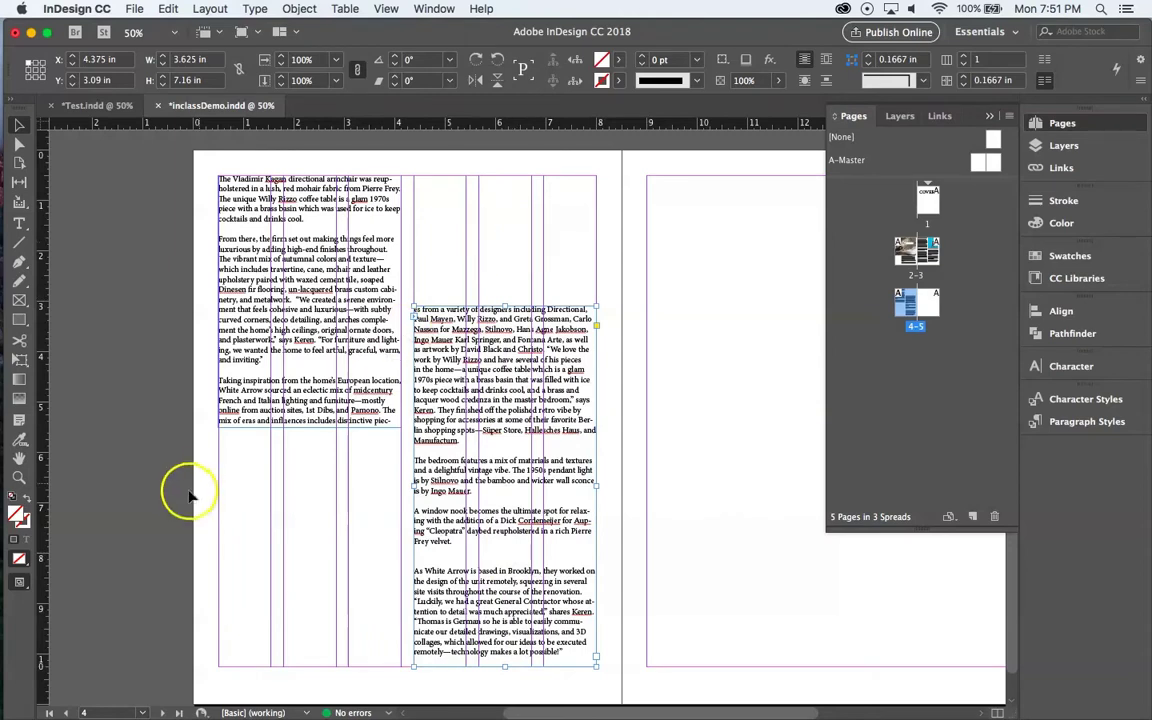
Draw a rectangular image frame about 3.63 × 2.34 in above the second text frame, starting at the top margin.
click(19, 300)
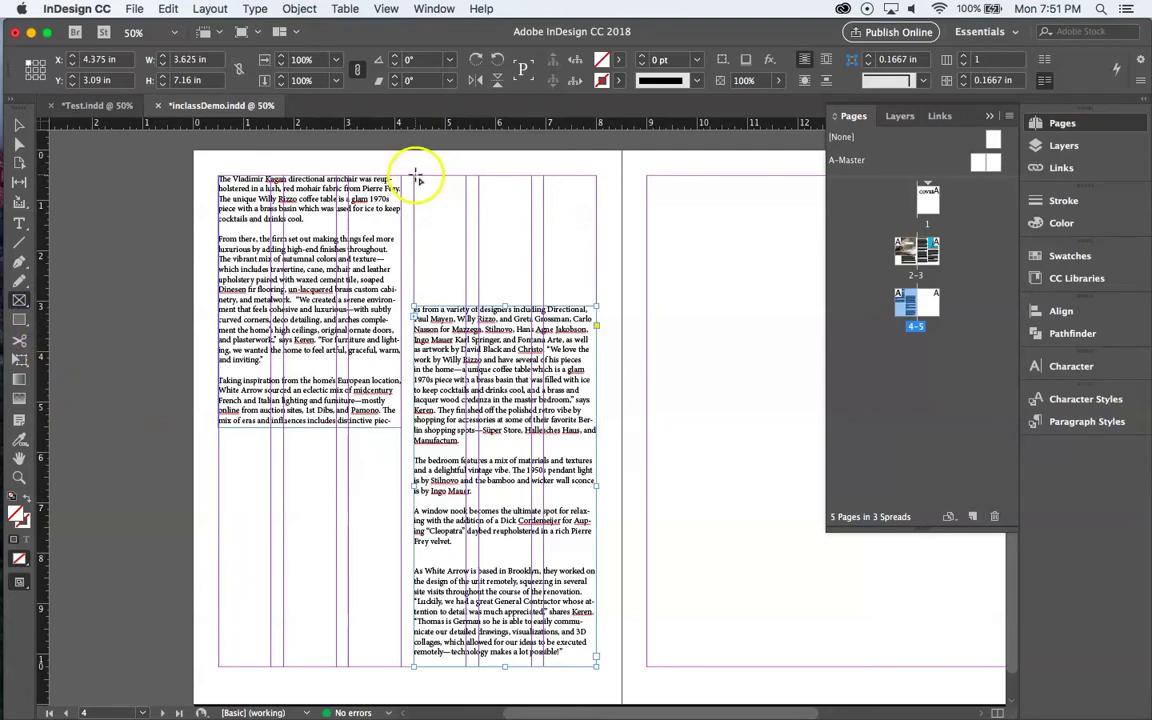
drag(416, 178, 594, 296)
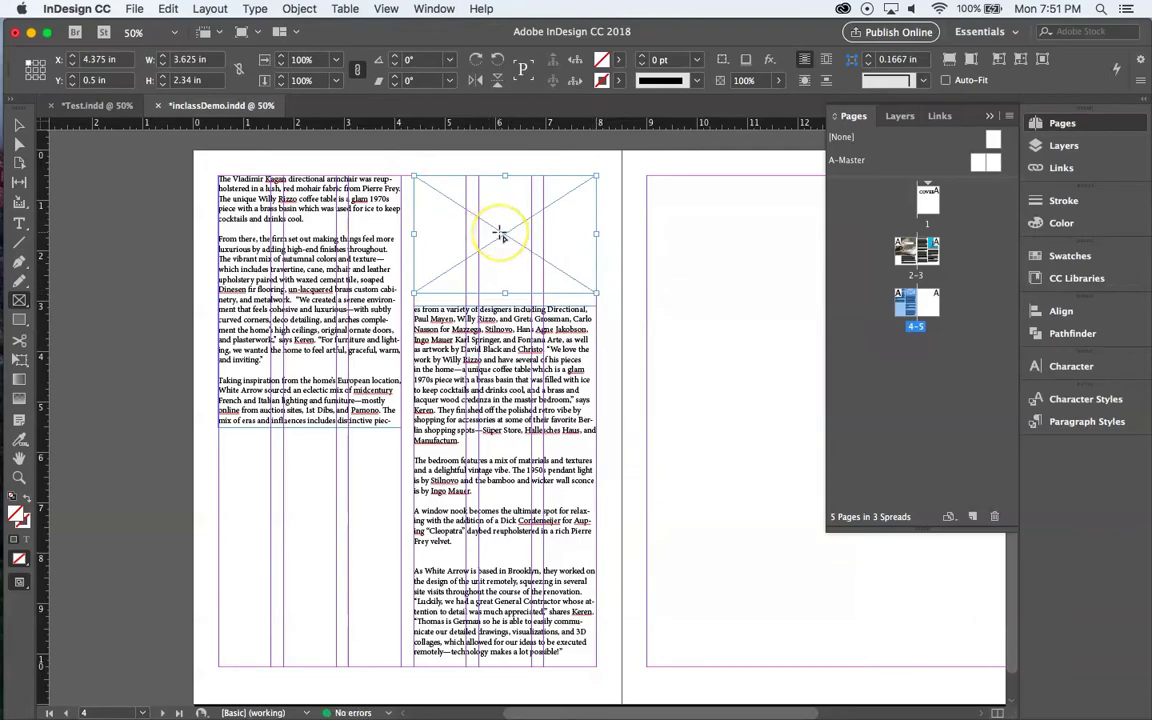
key(super+d)
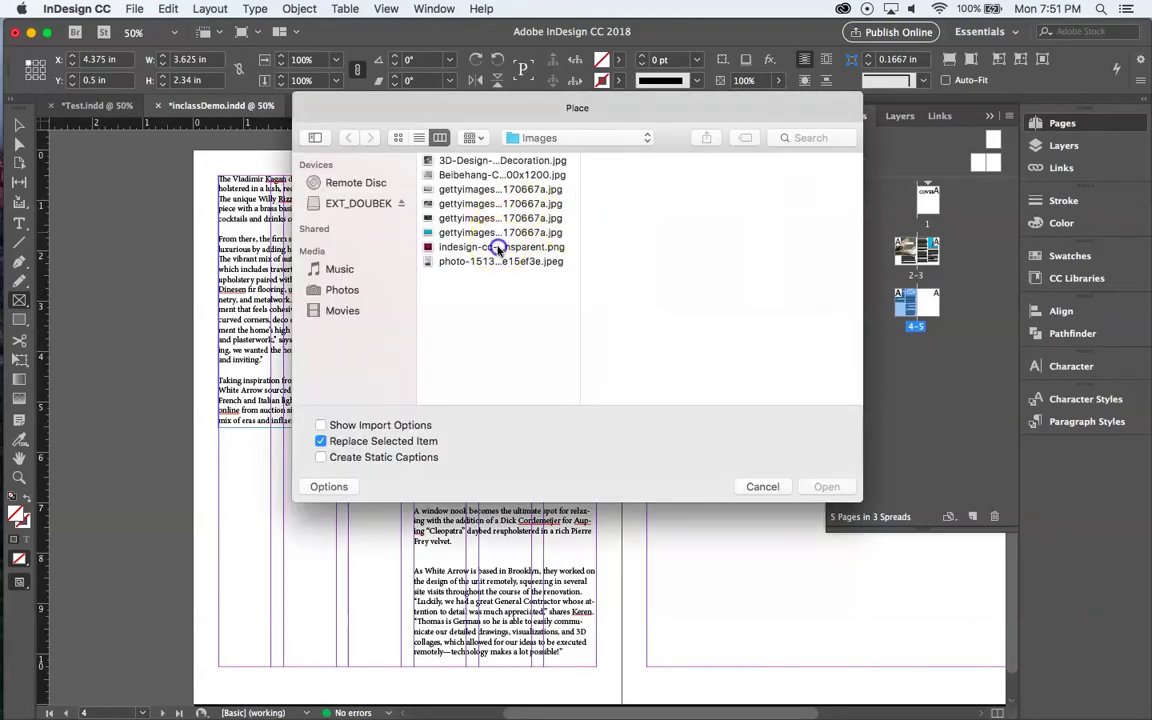
click(498, 247)
click(492, 233)
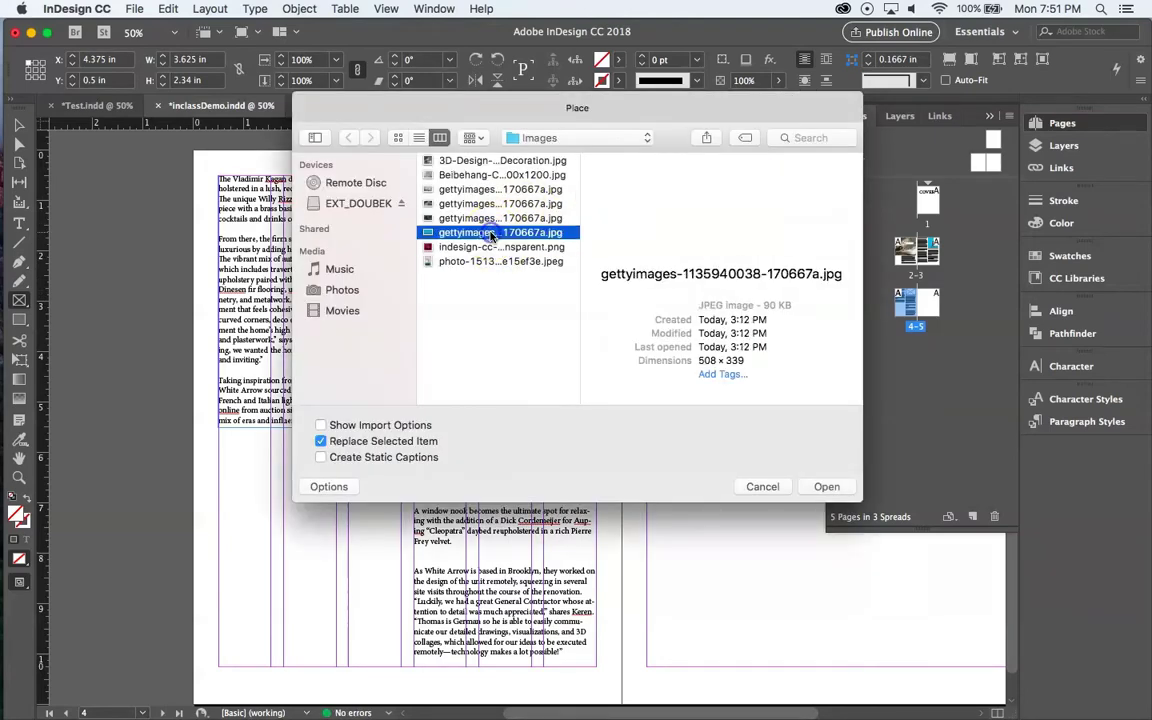
click(490, 218)
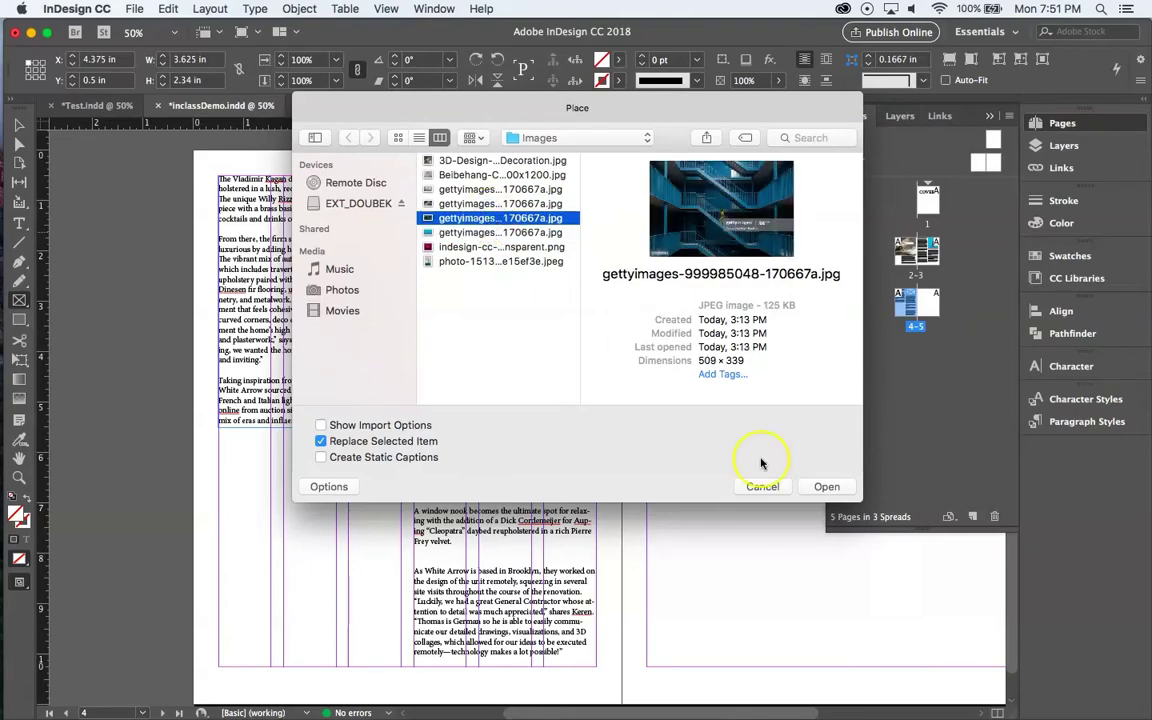
click(822, 488)
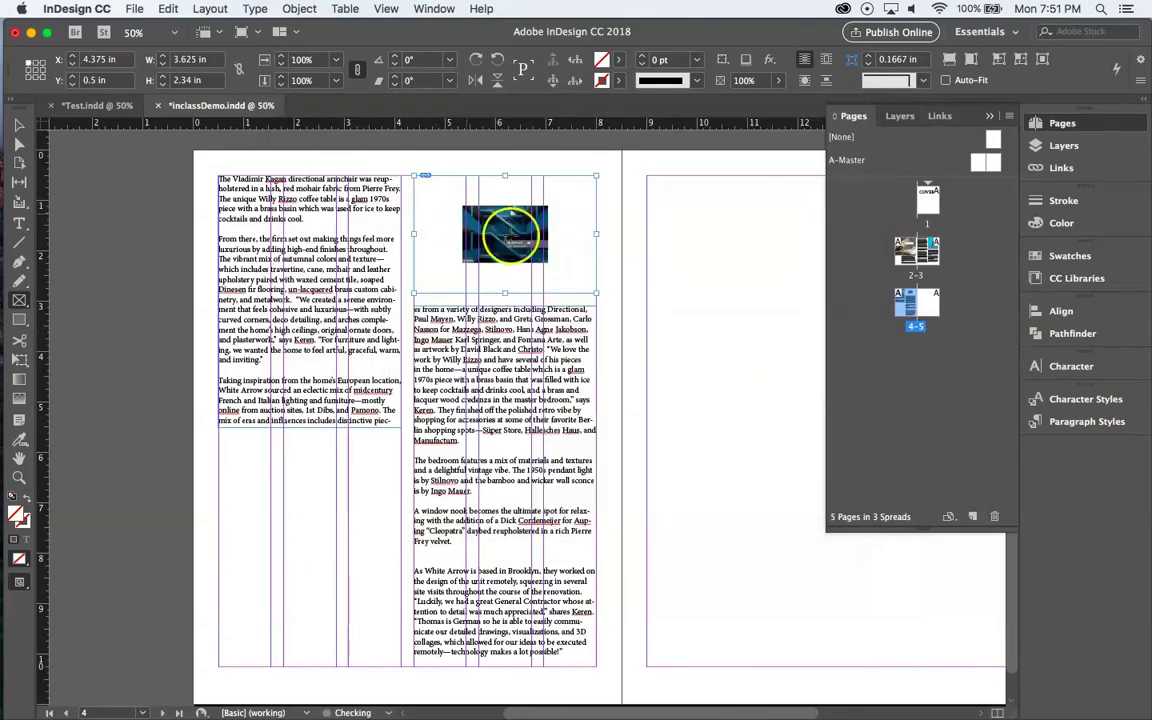
click(950, 62)
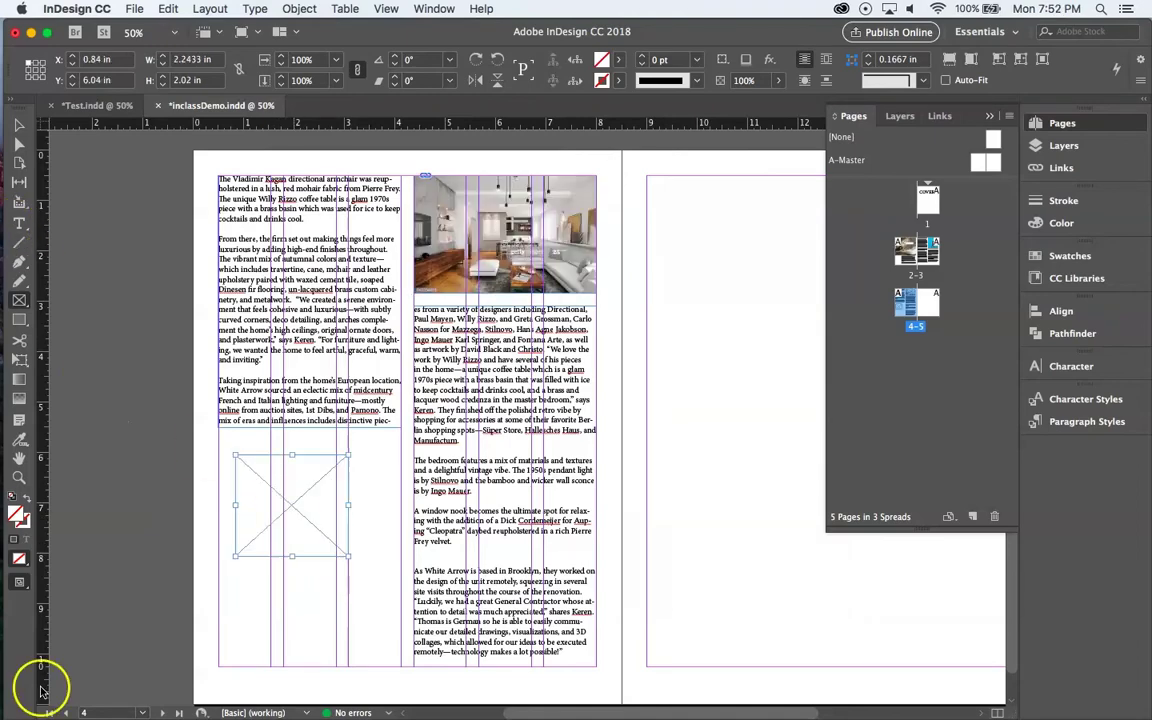
Delete the empty image frame below the first text frame.
key(Delete)
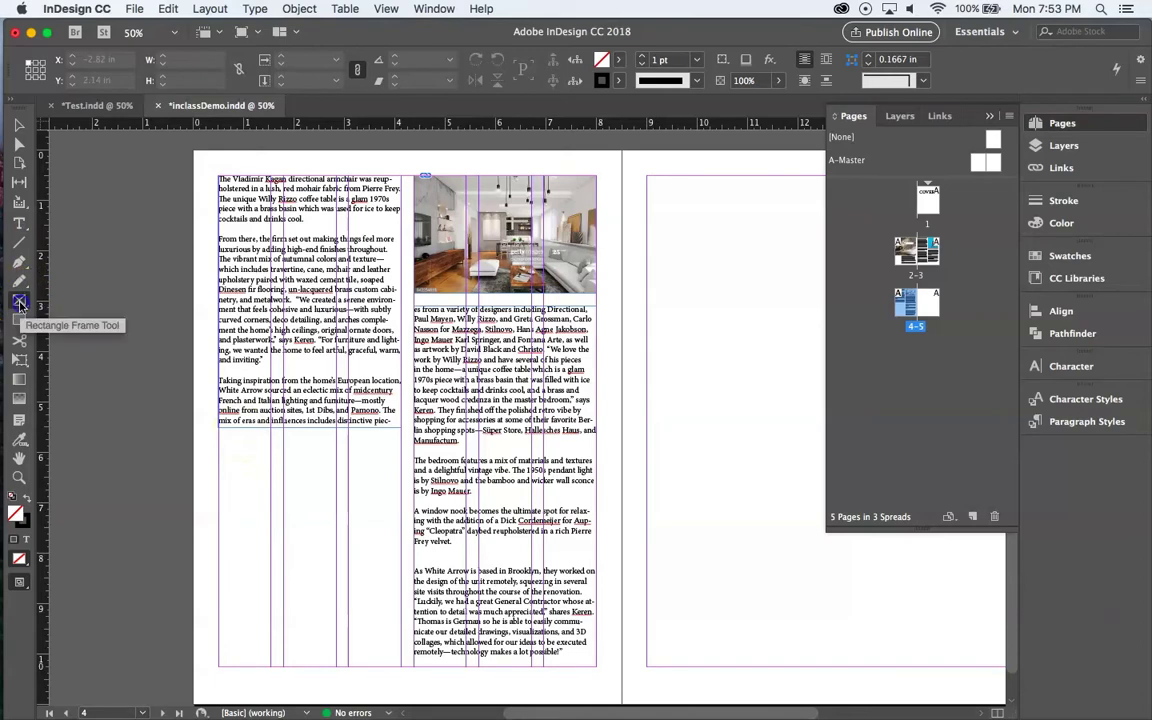
drag(220, 465, 401, 569)
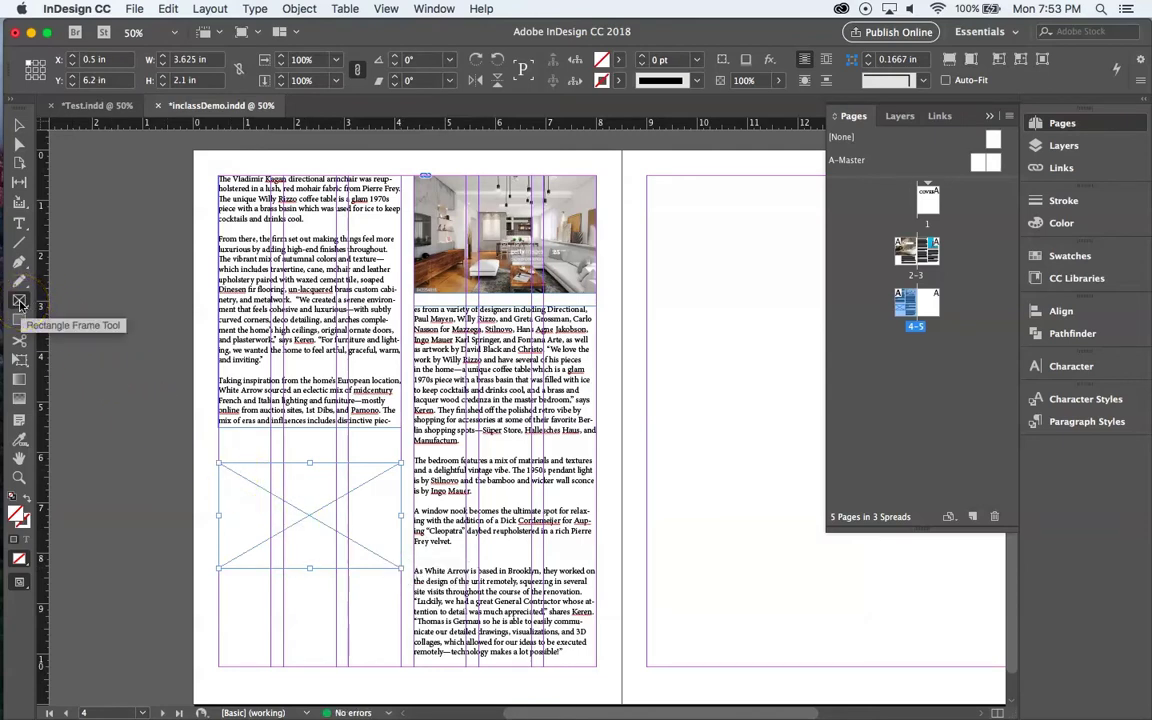
click(18, 127)
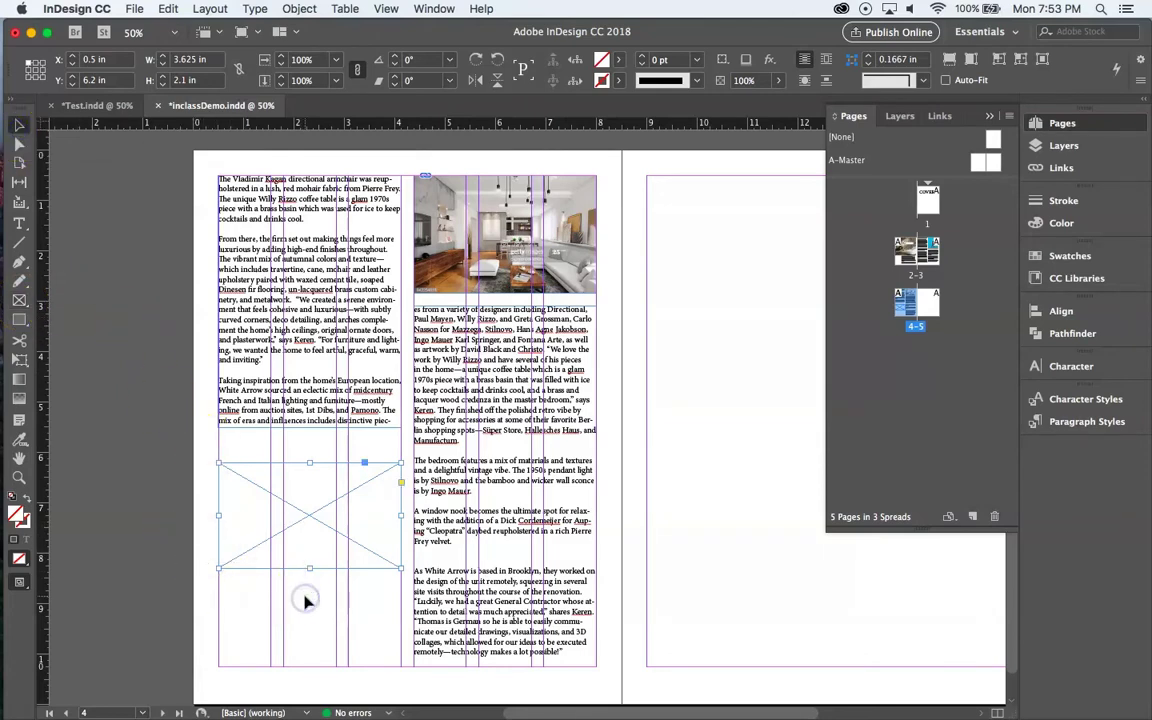
key(Delete)
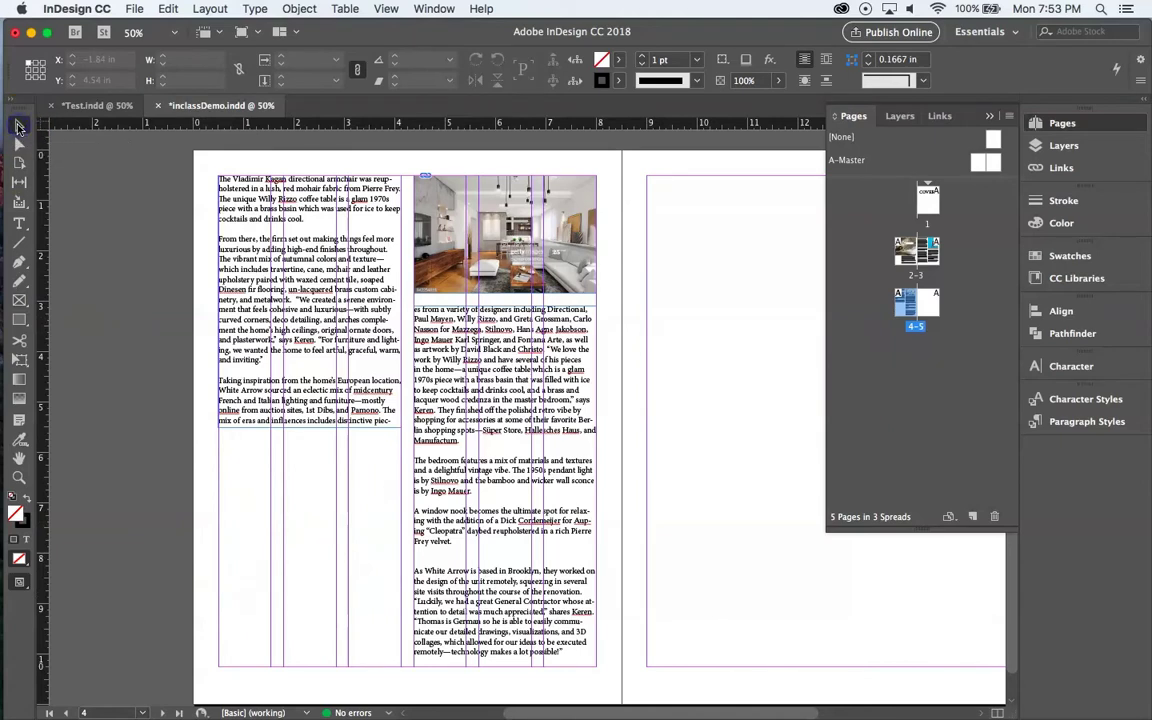
click(249, 463)
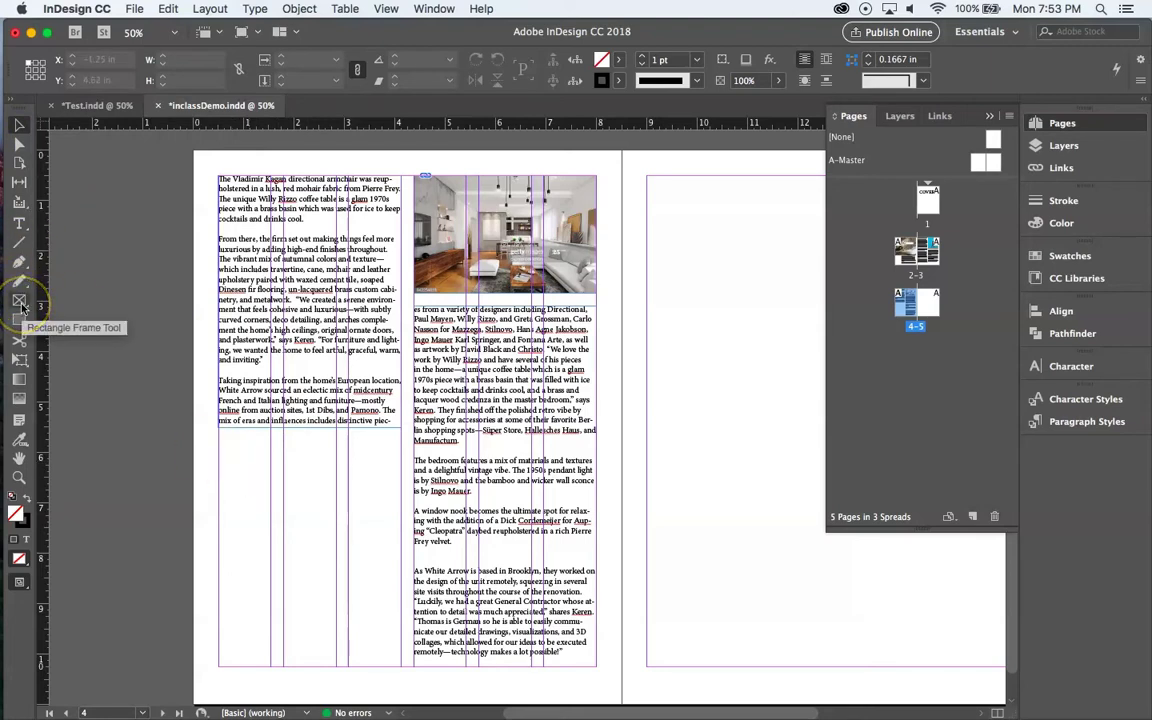
click(24, 128)
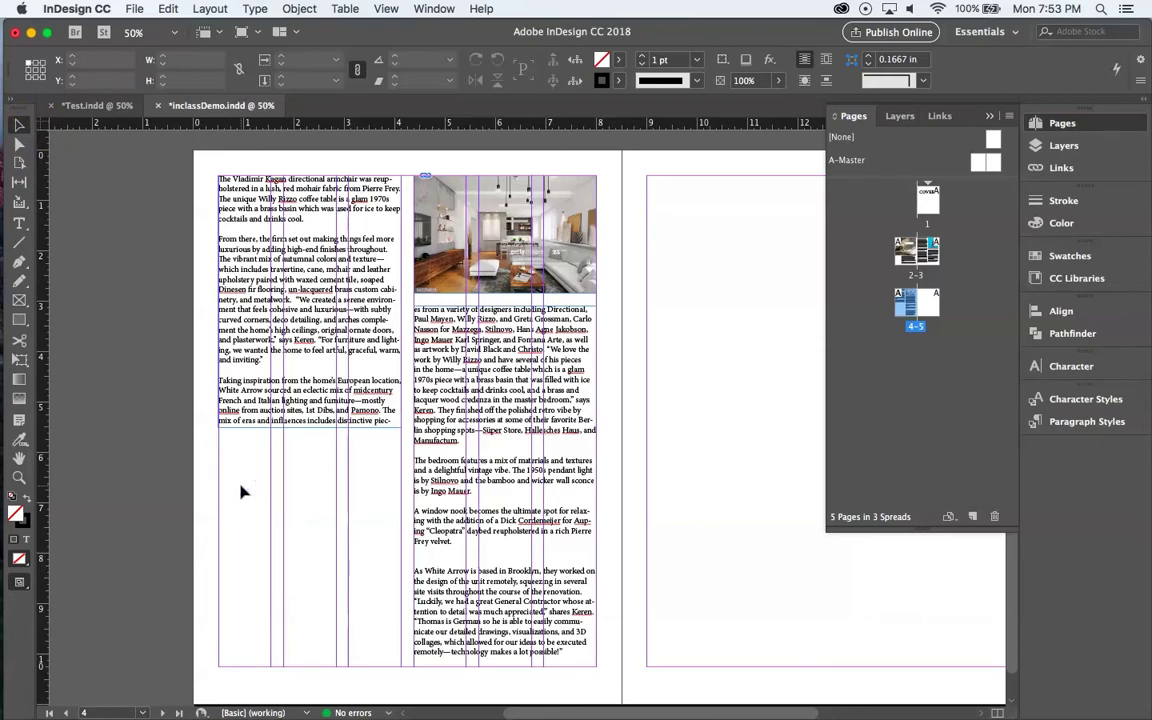
key(super+d)
click(503, 176)
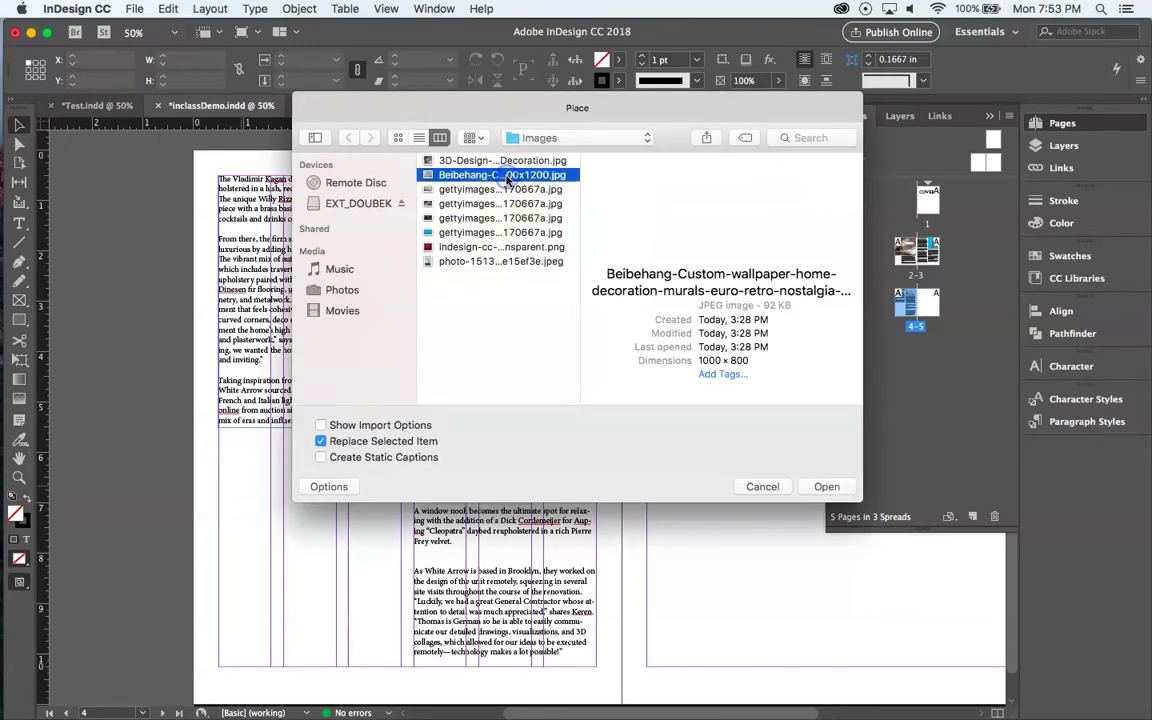
key(Down)
key(Down)
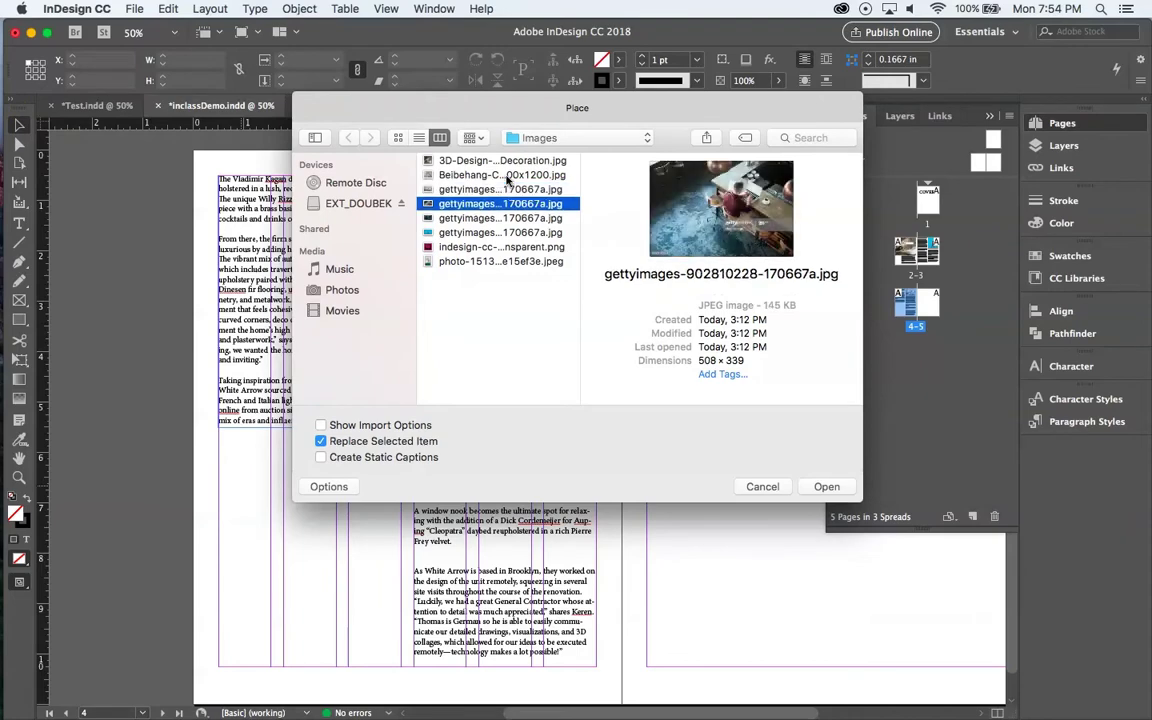
click(818, 487)
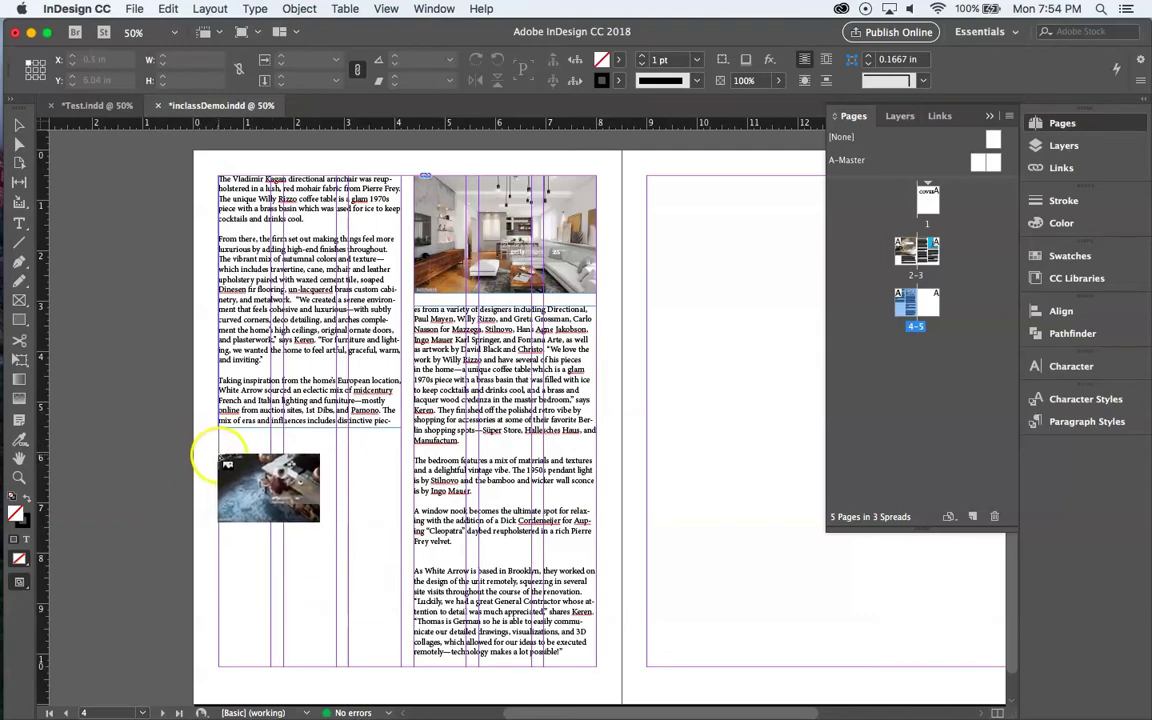
drag(218, 455, 401, 617)
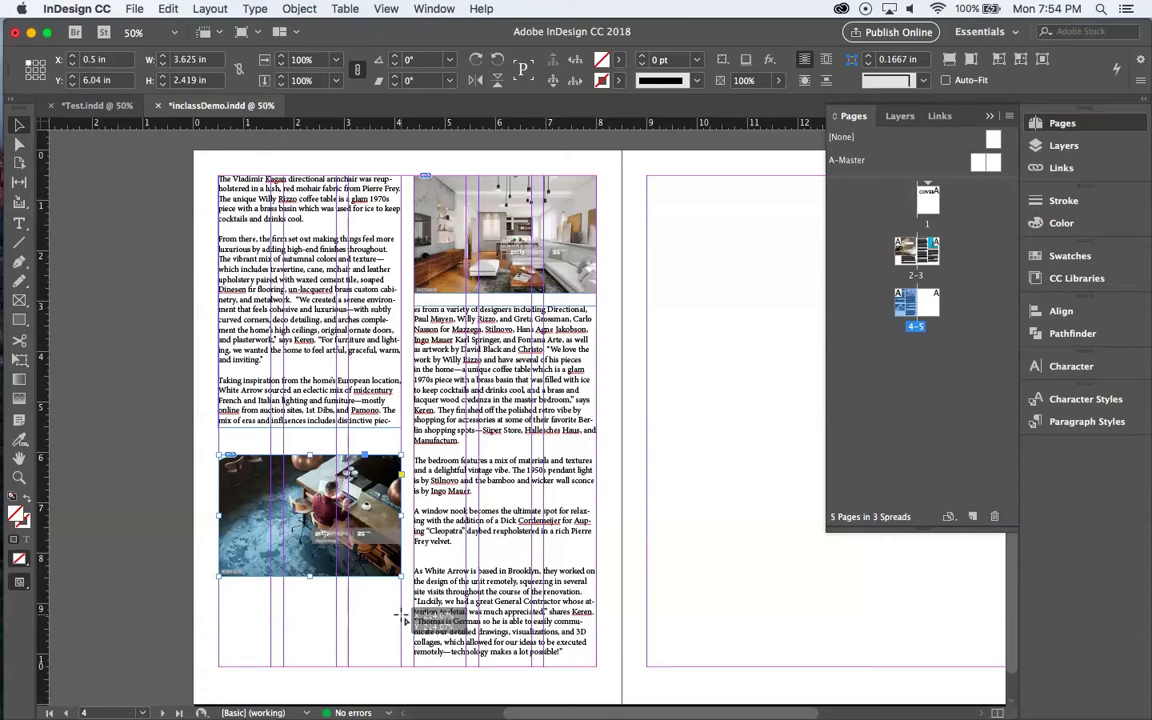
key(ctrl+z)
click(18, 203)
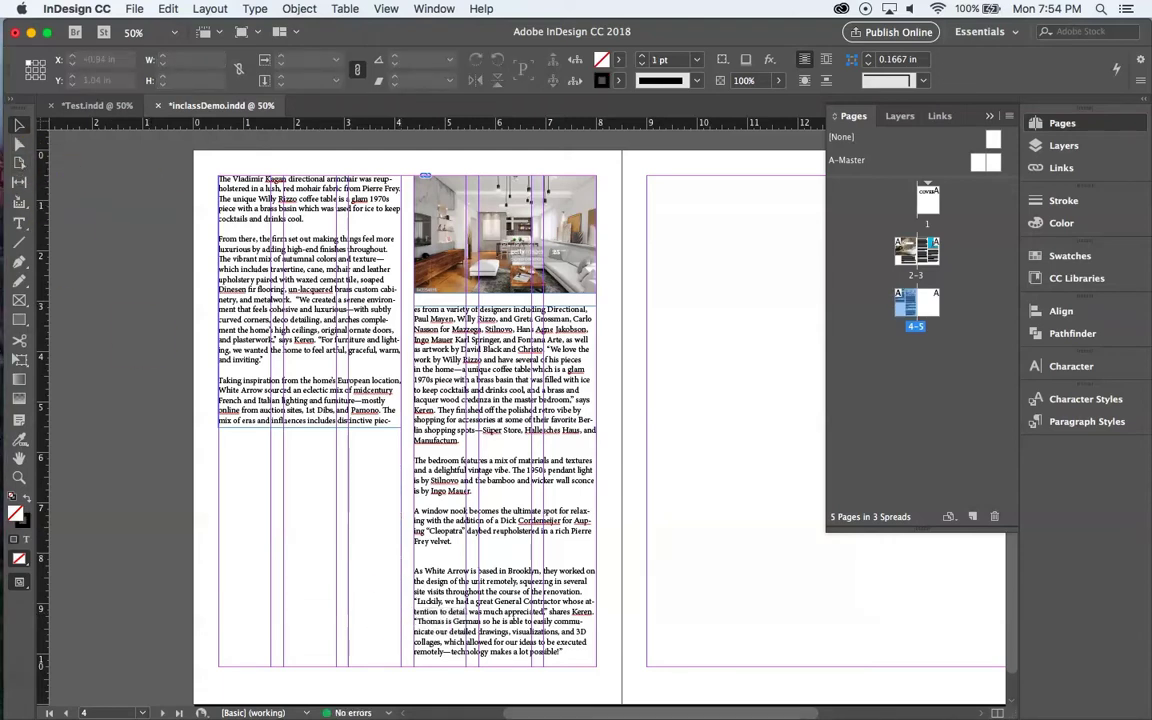
click(18, 127)
click(296, 215)
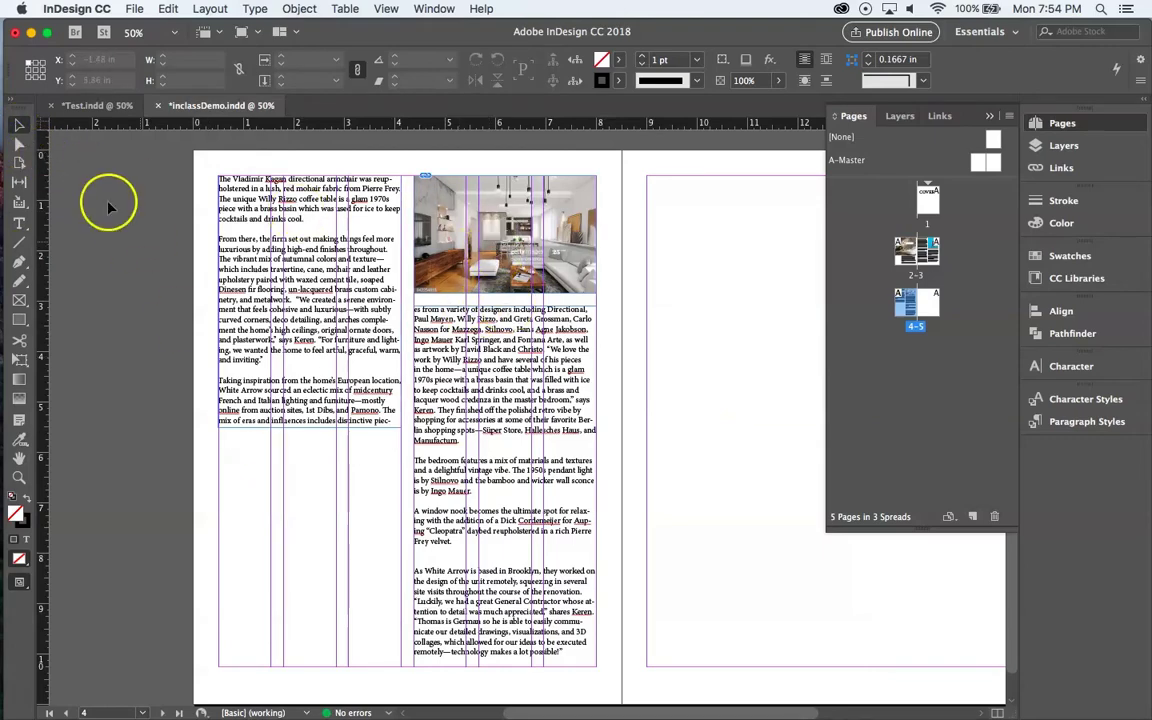
key(super+d)
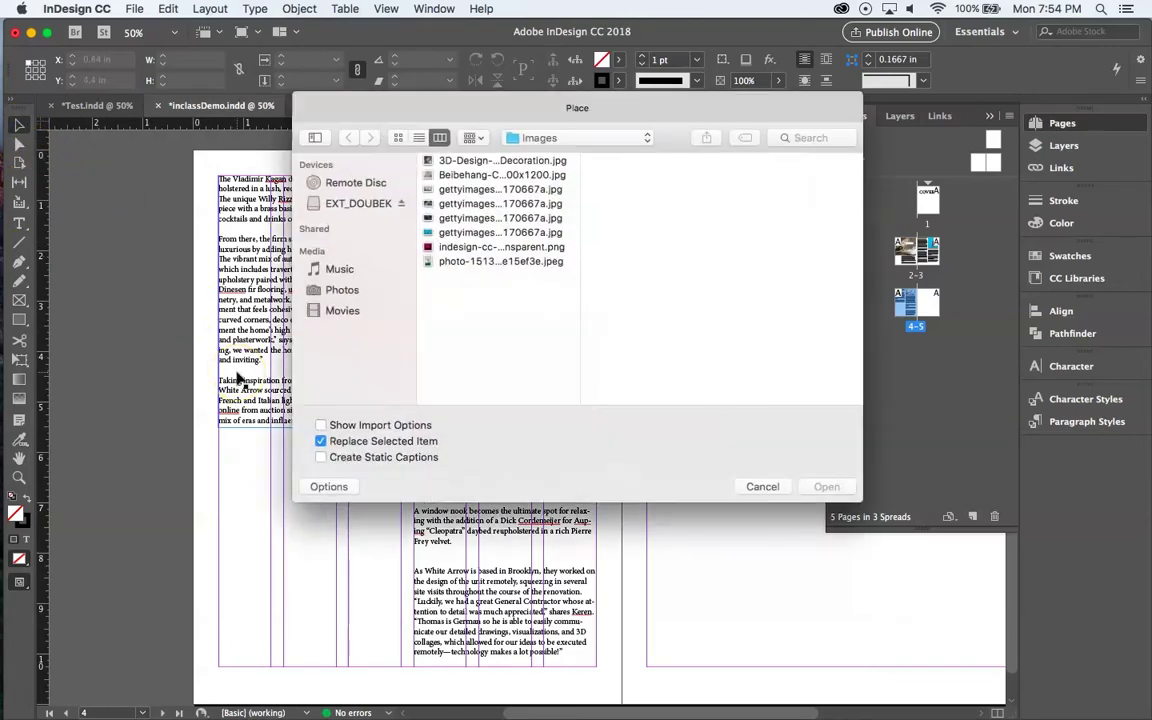
click(527, 219)
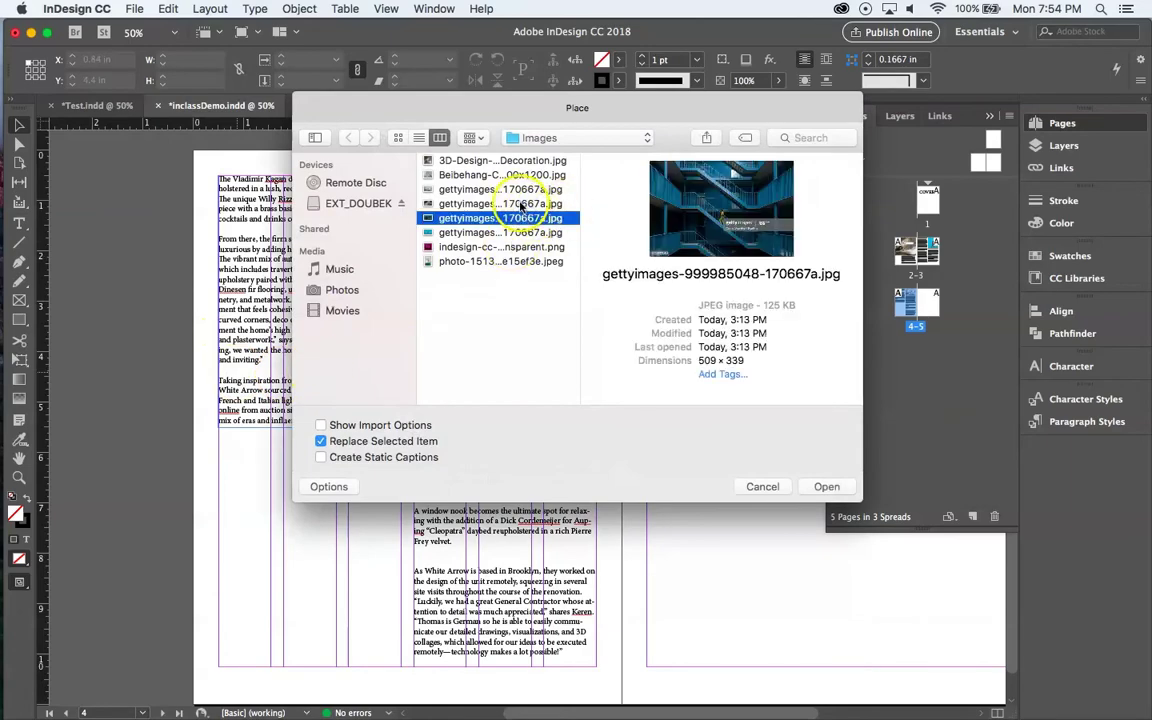
click(520, 204)
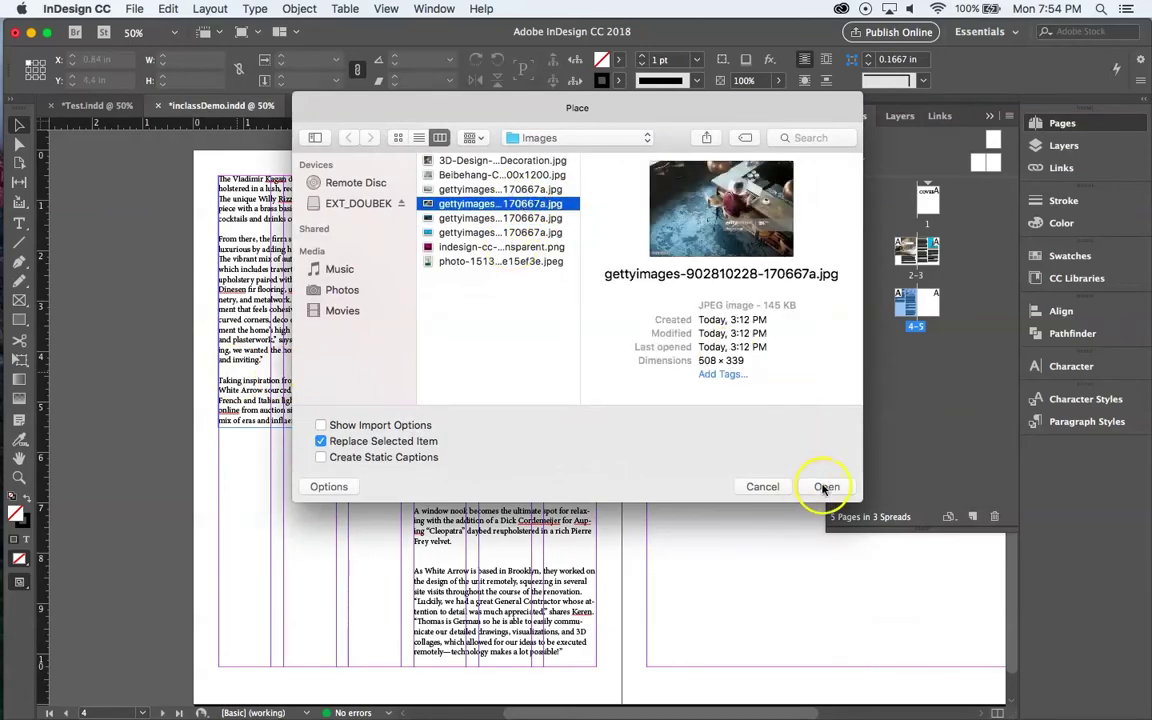
click(825, 487)
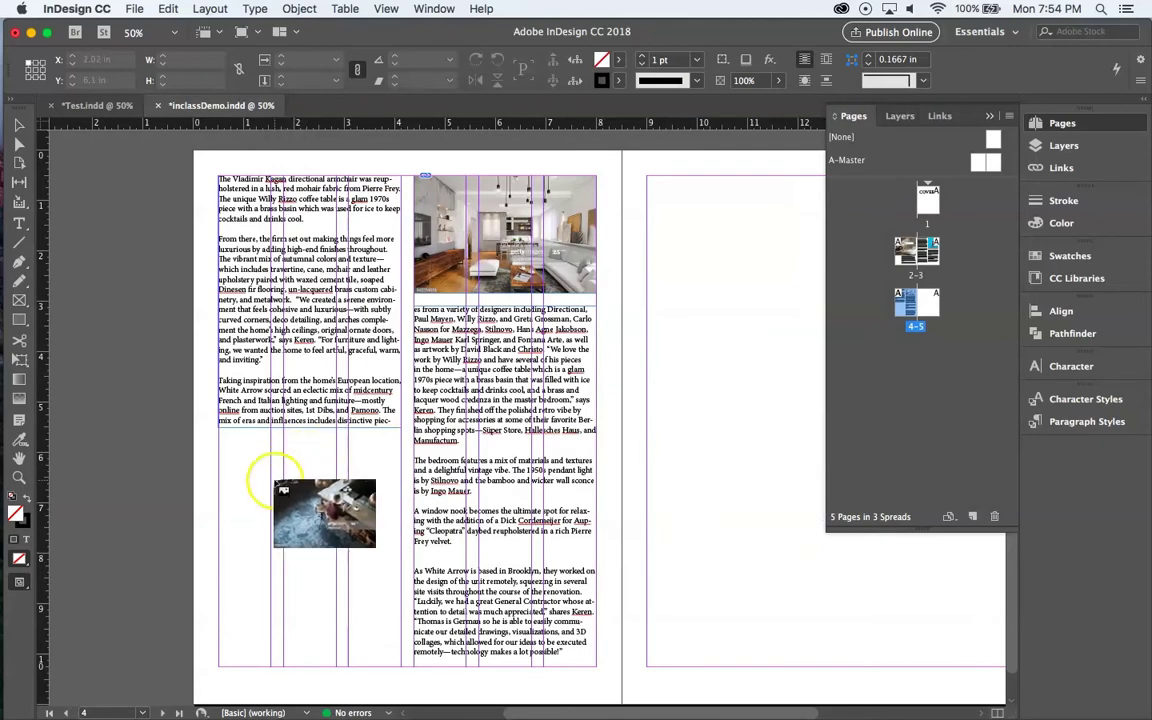
drag(220, 460, 401, 611)
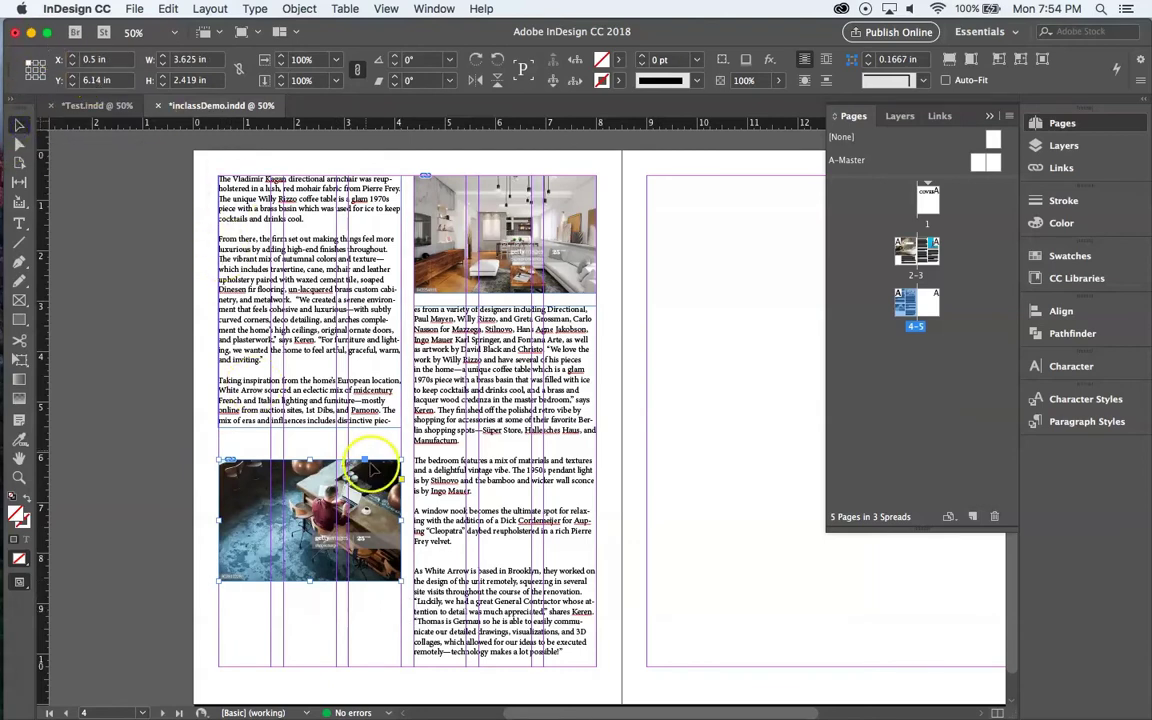
drag(250, 545, 254, 624)
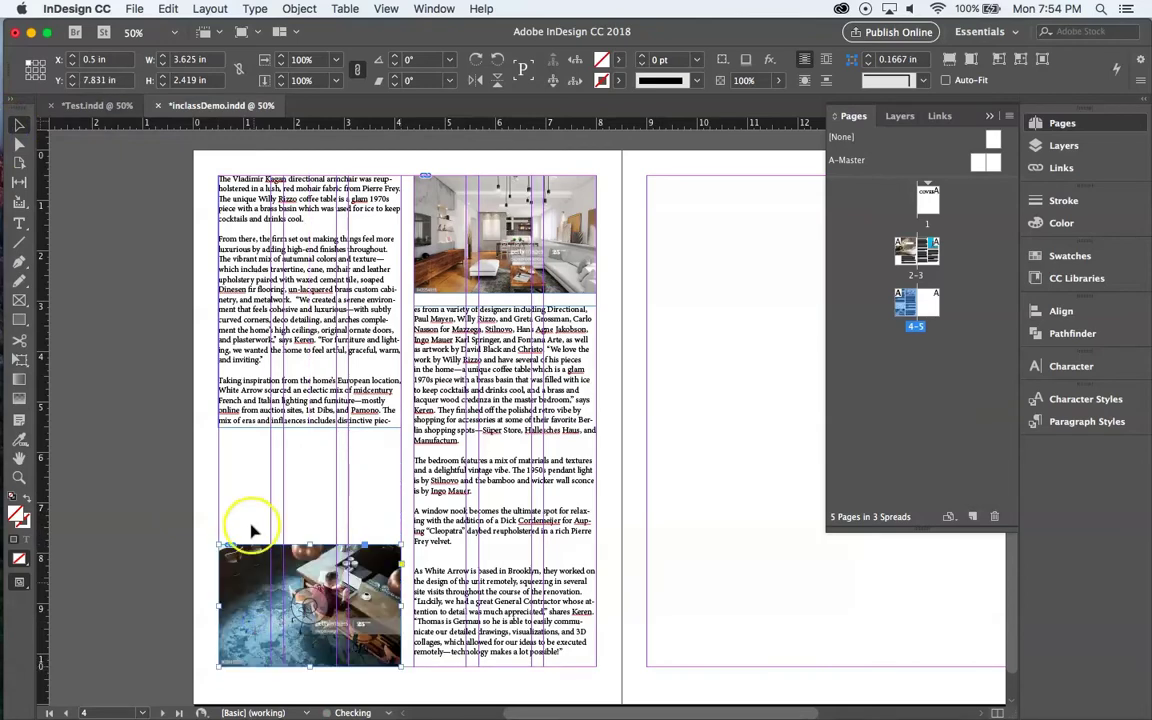
Extend the first text frame on page 4 to about 7.06 in high and delete the extra blank line before "As White Arrow is based in Brooklyn".
click(309, 430)
drag(309, 430, 312, 532)
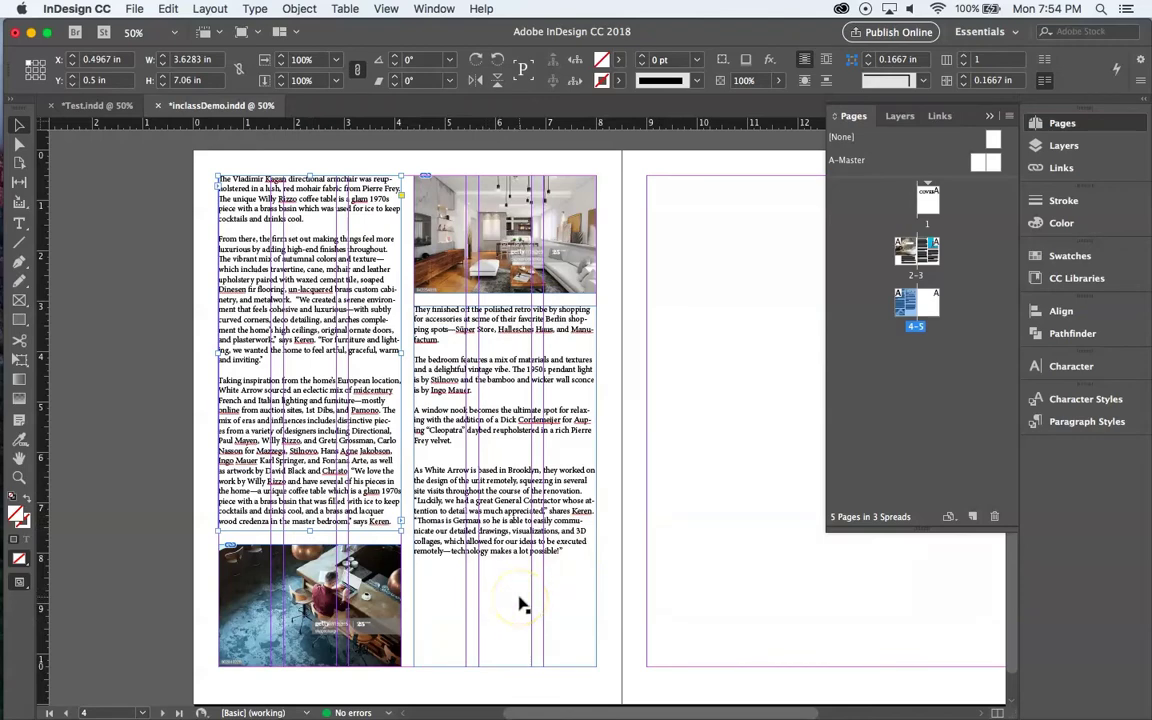
double_click(480, 449)
key(BackSpace)
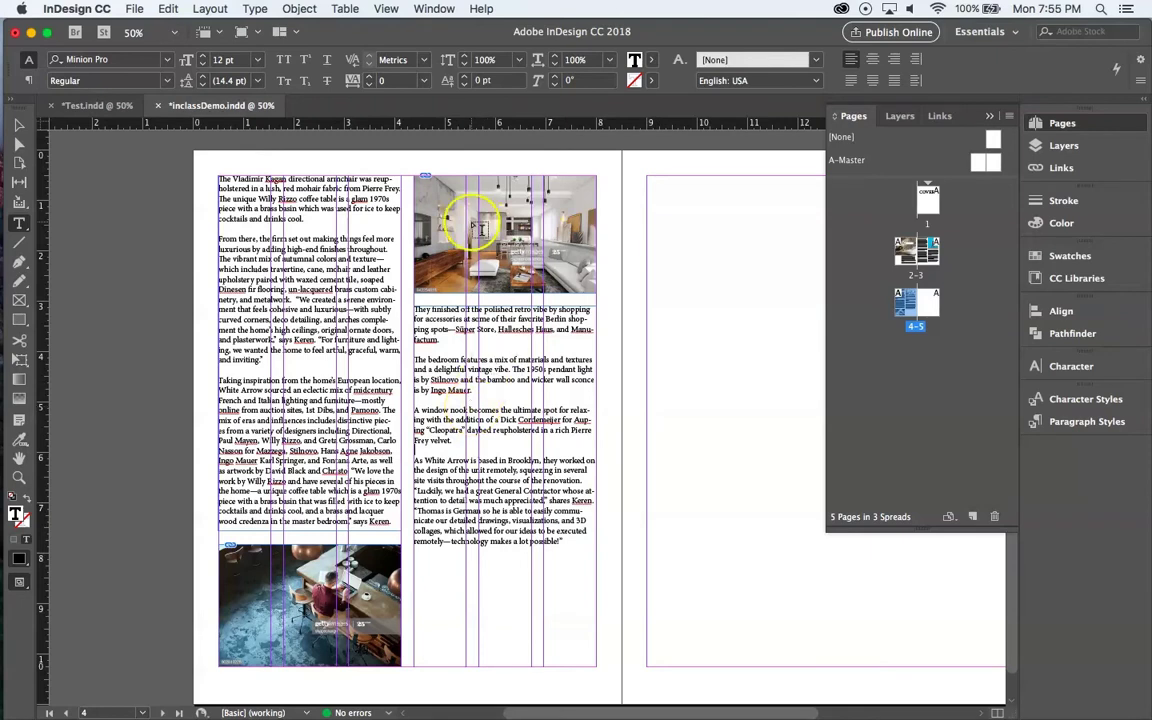
Enlarge the living-room image frame past the page's top edge to about 4.13 × 3.12 in, reaching the spine, and fill the frame proportionally.
click(19, 124)
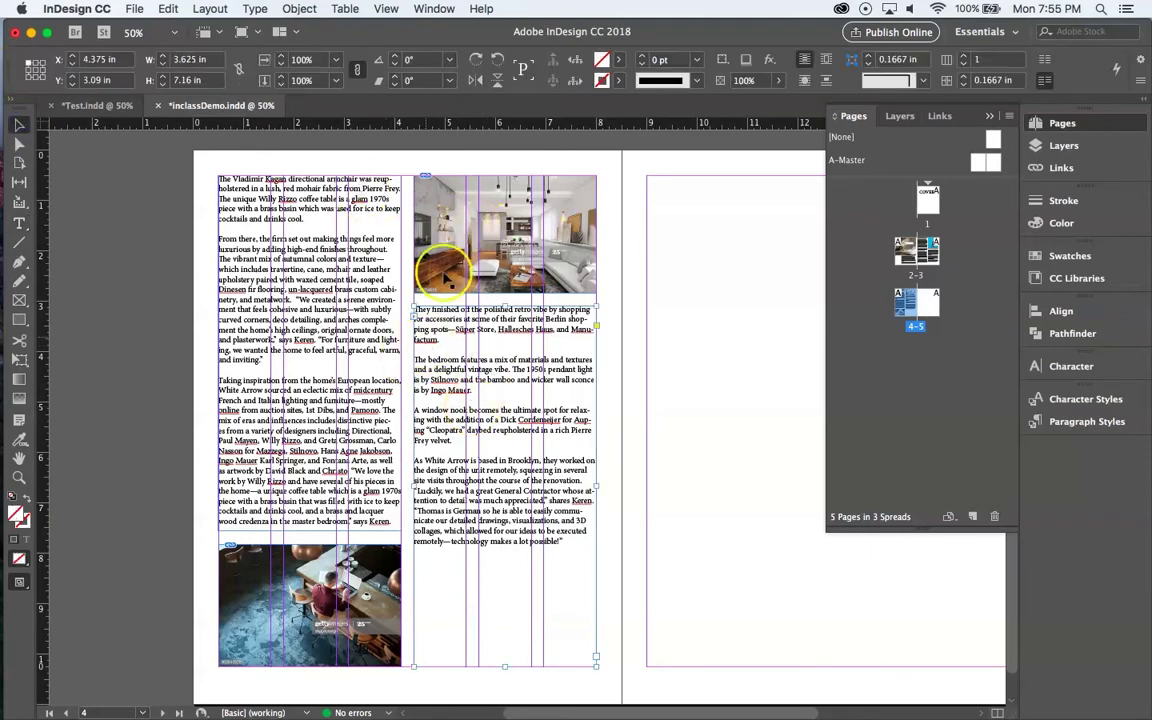
click(455, 210)
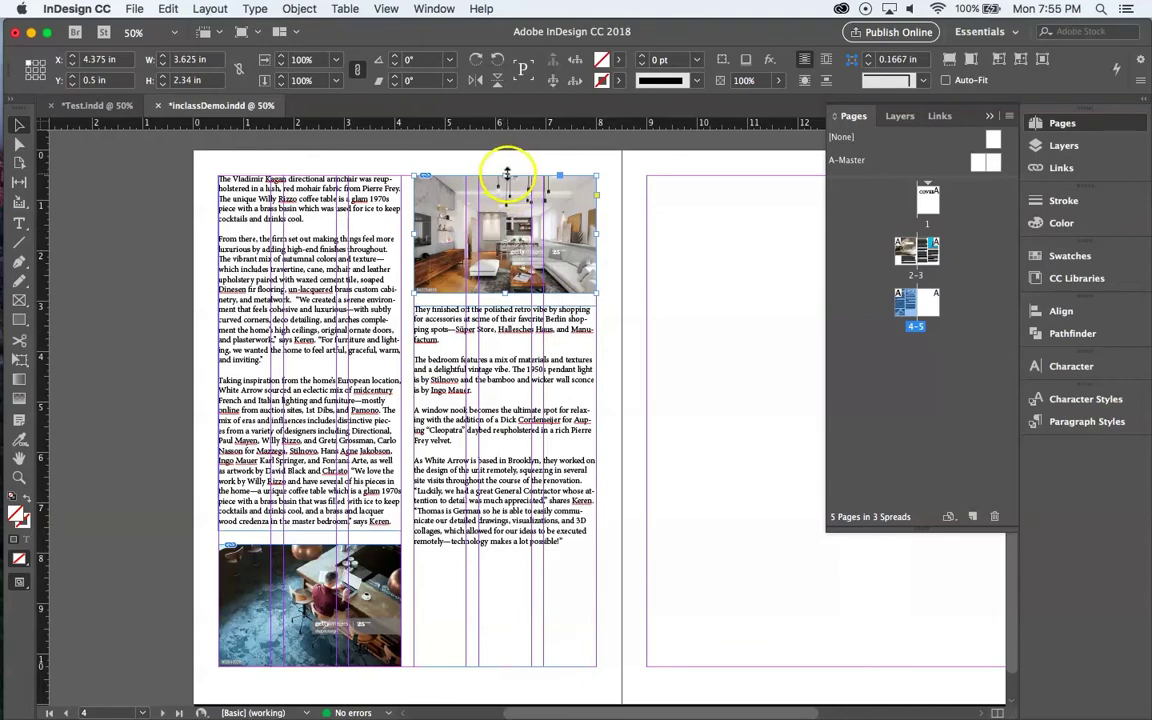
drag(507, 162, 507, 135)
click(598, 222)
drag(599, 214, 622, 215)
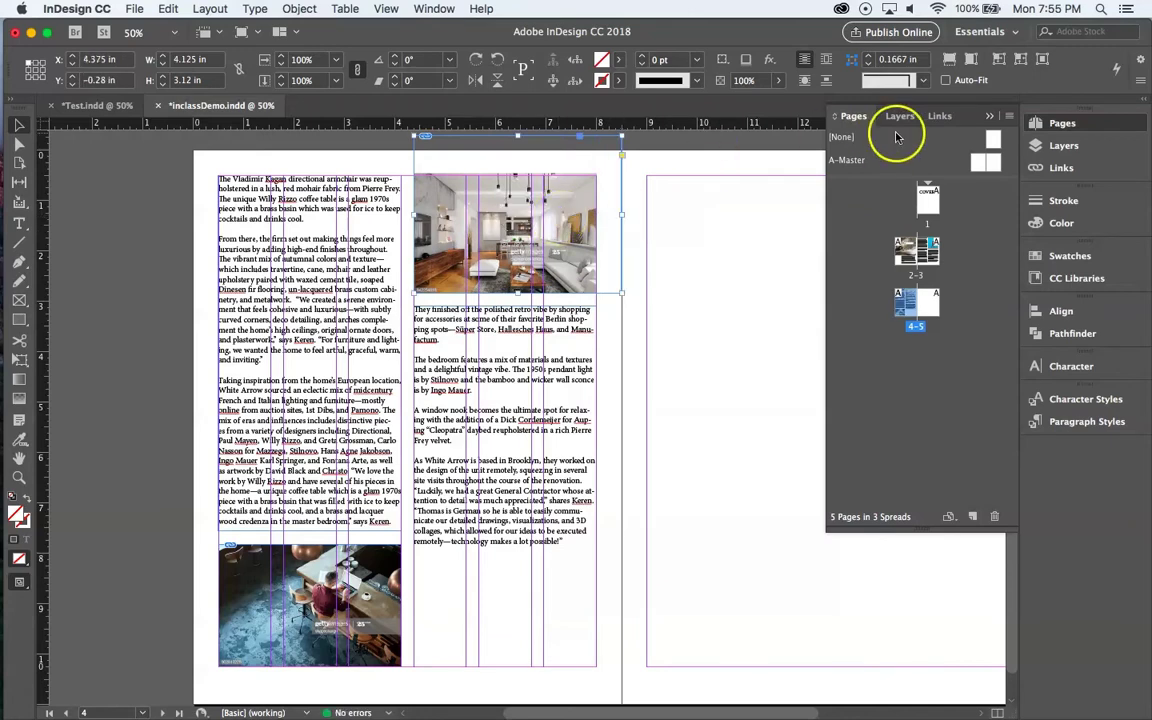
click(969, 62)
click(949, 62)
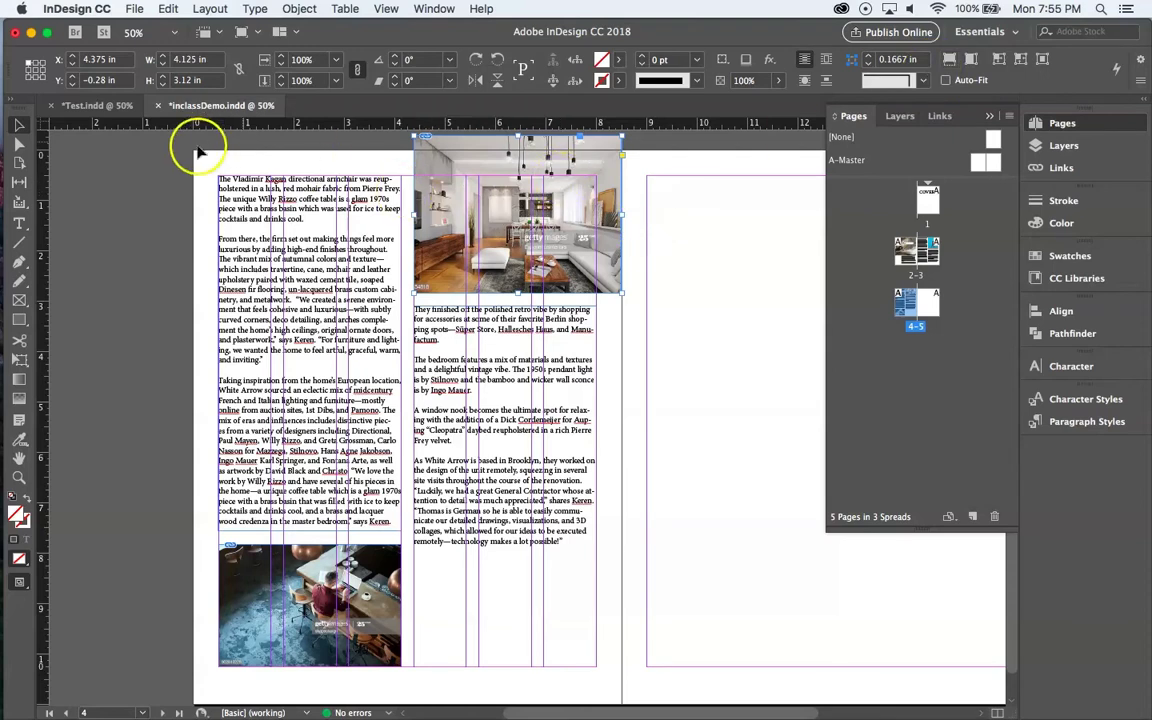
Deselect the image and switch the screen mode to Preview to check the page without guides and frame edges.
click(170, 213)
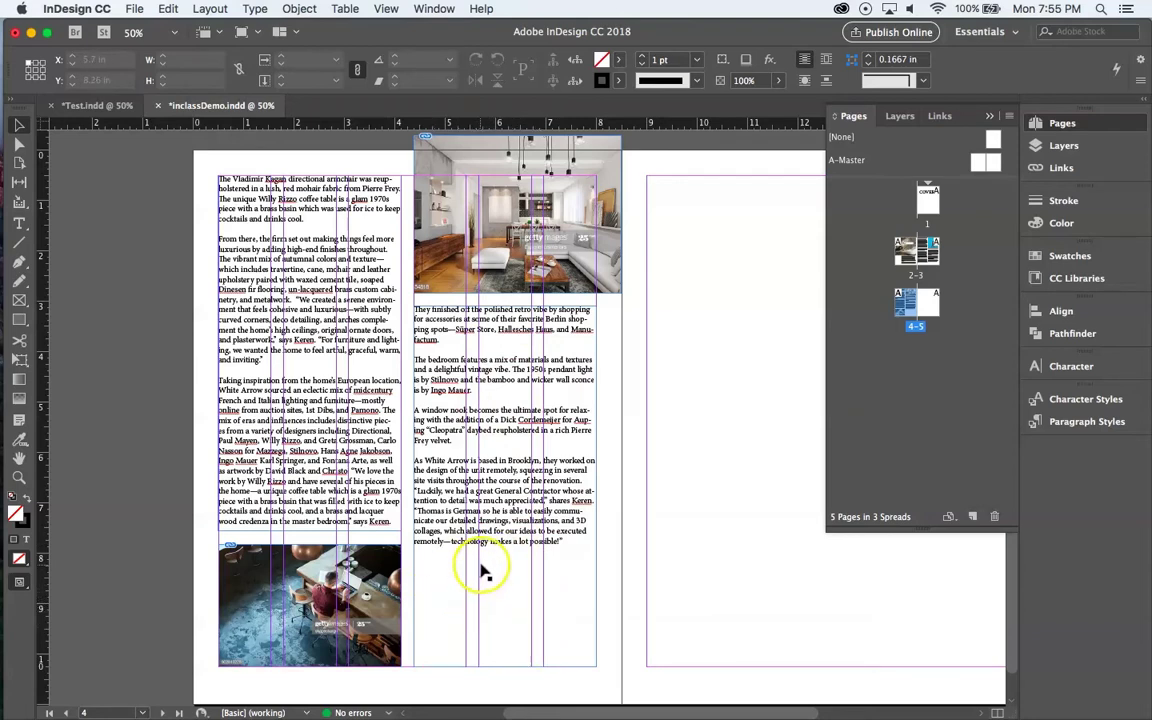
mouse_move(20, 578)
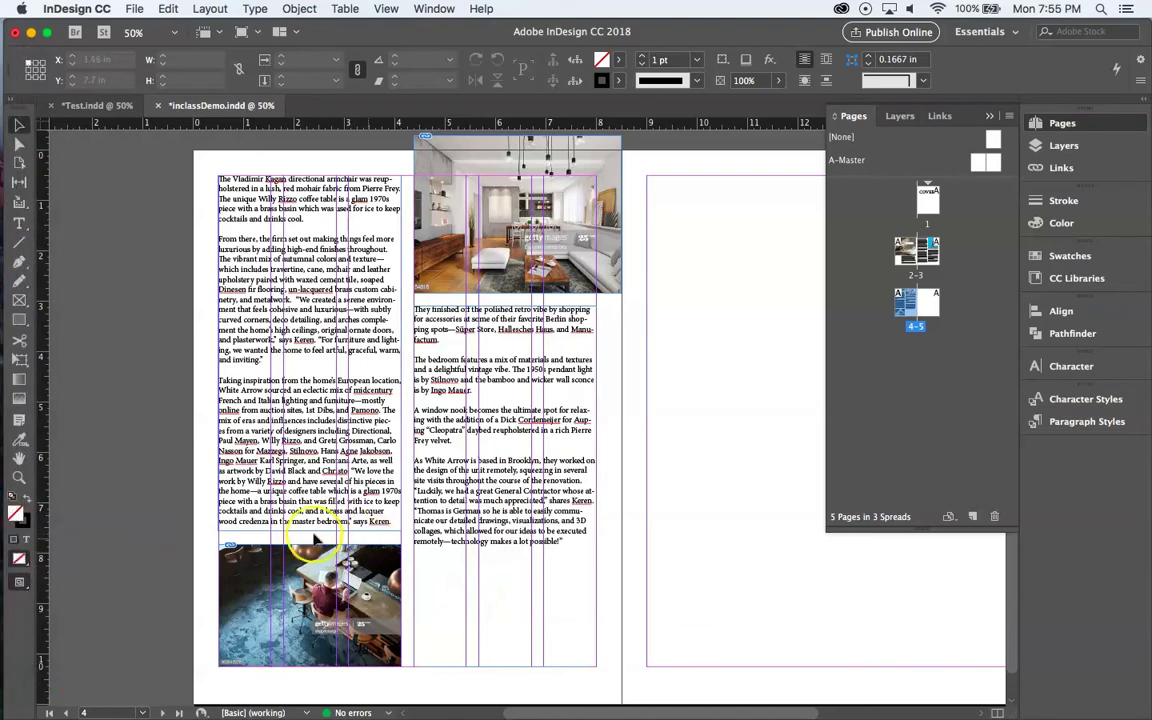
click(17, 587)
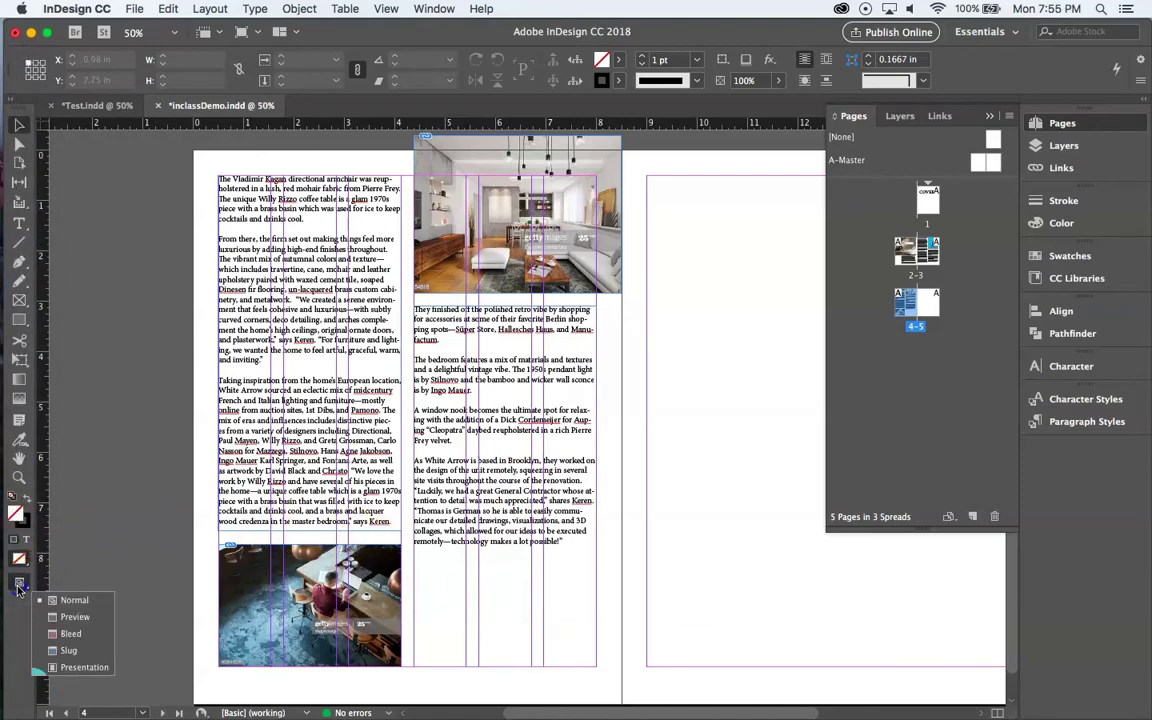
click(71, 617)
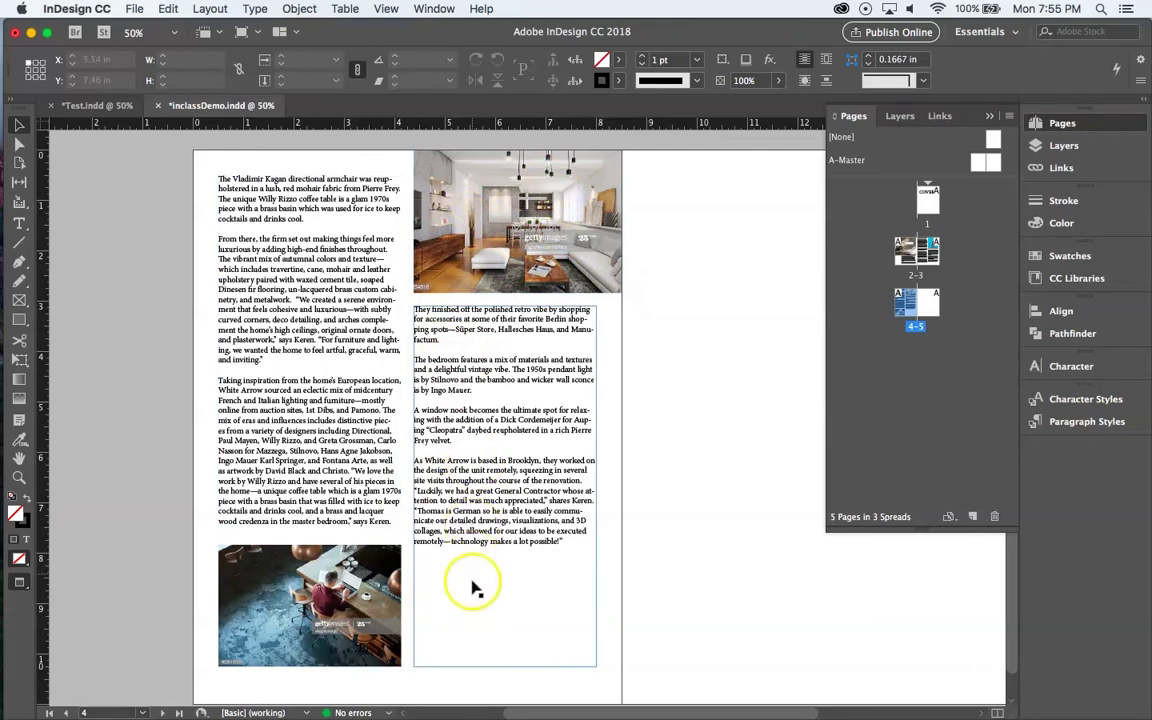
mouse_move(293, 586)
mouse_down()
mouse_move(321, 592)
mouse_move(300, 590)
mouse_up()
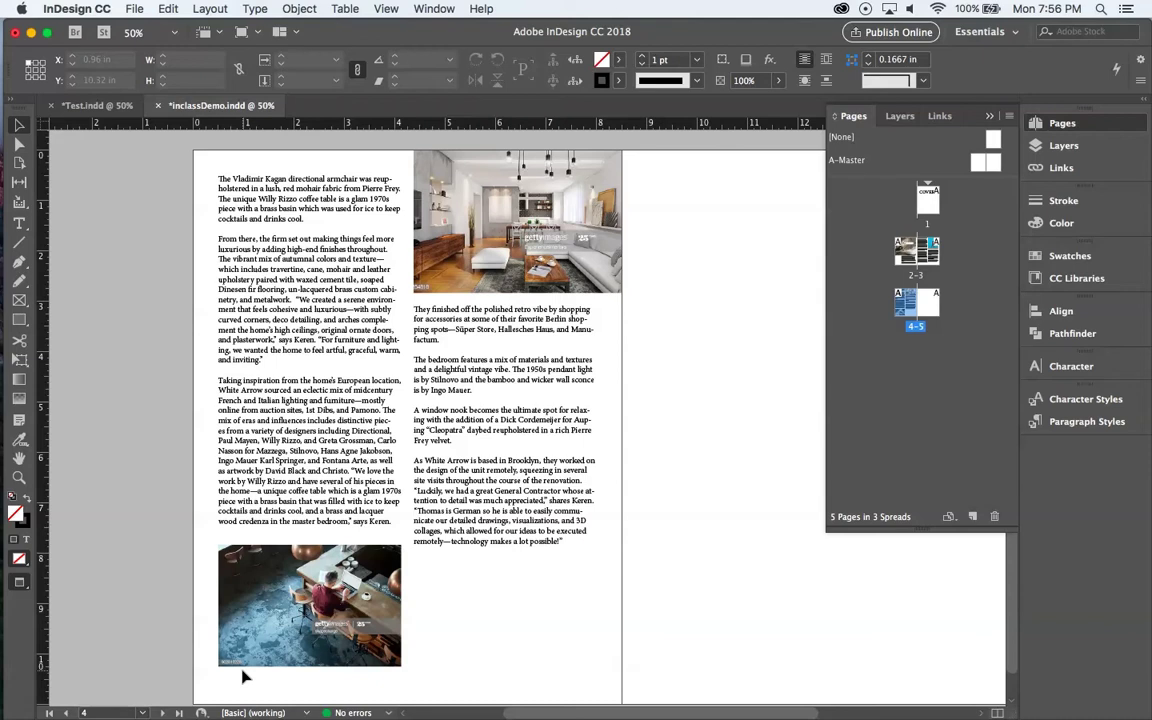
drag(463, 206, 424, 276)
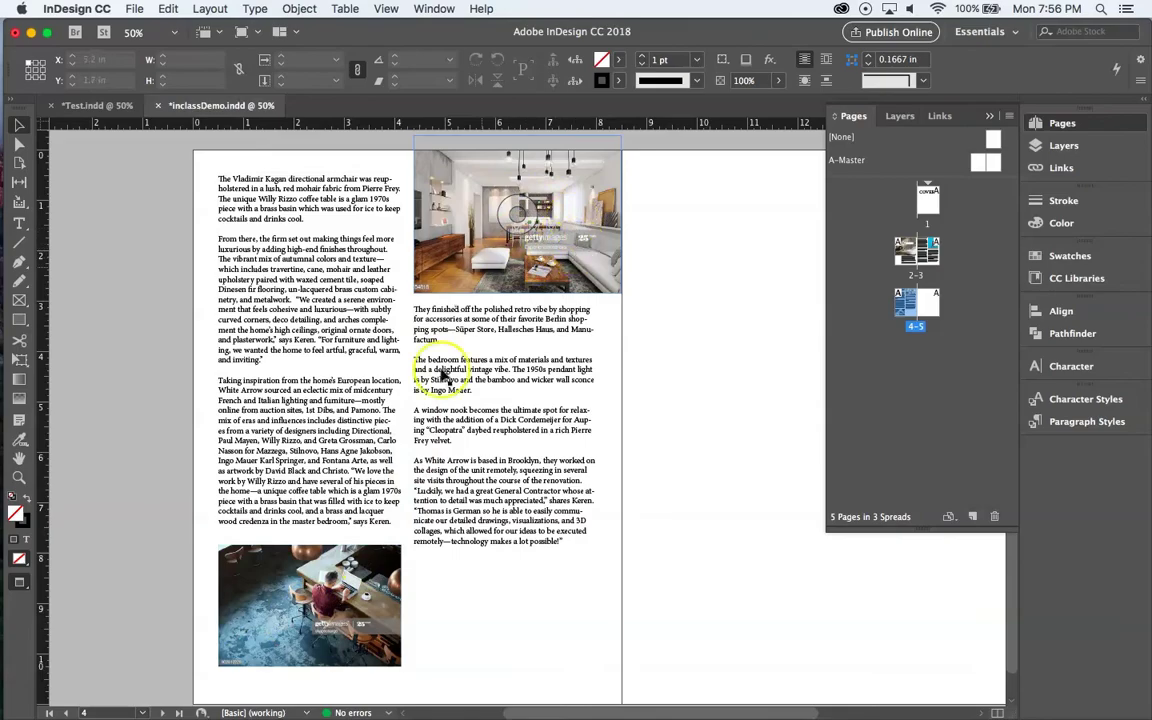
Zoom in on page 4 and examine the large pull quote above the second text column.
scroll(366, 422, up, 3)
scroll(366, 422, up, 5)
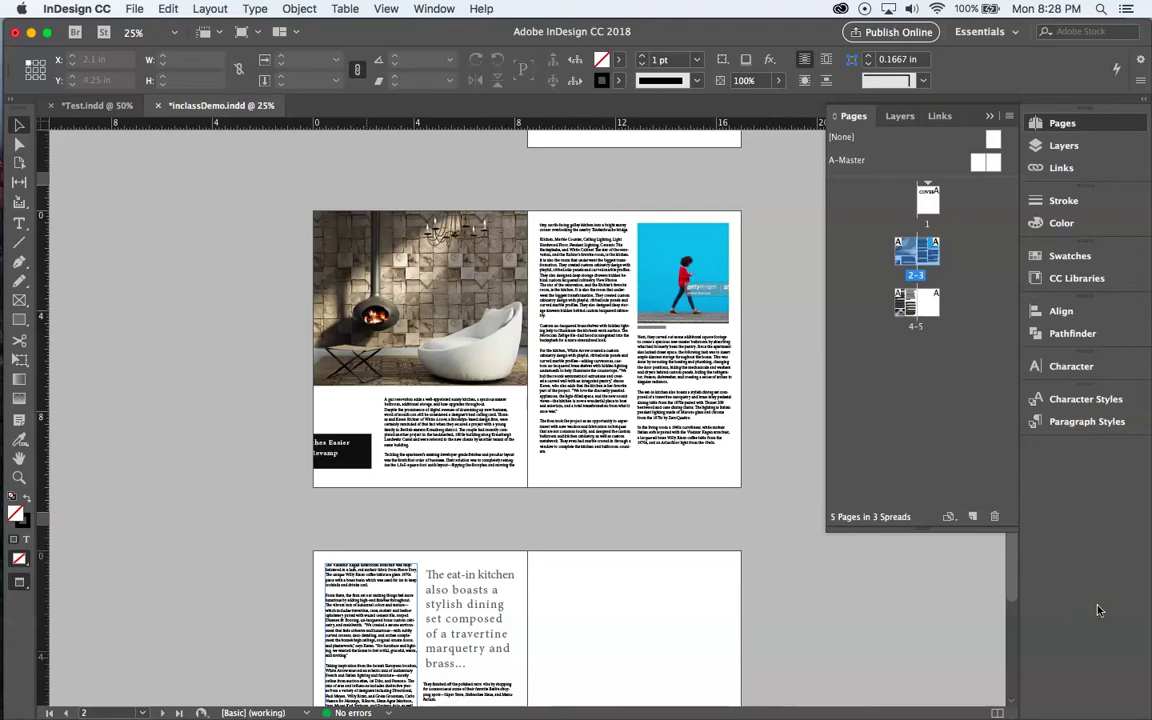
scroll(575, 390, up, 3)
scroll(575, 390, down, 8)
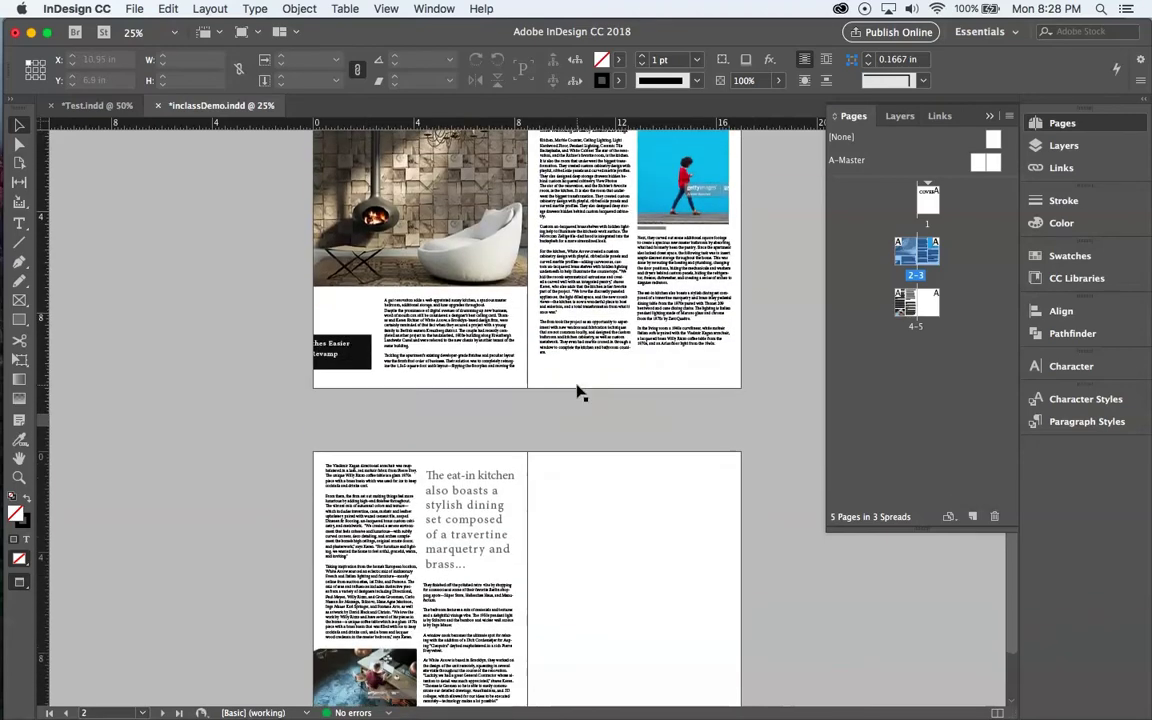
click(19, 477)
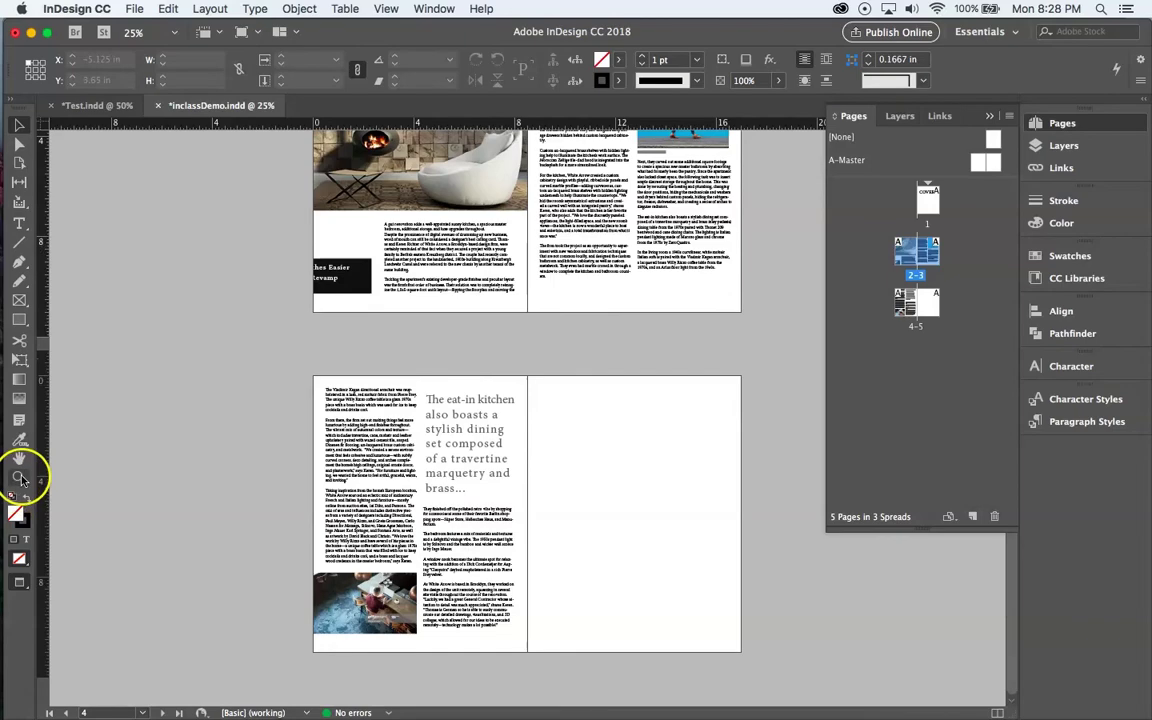
click(437, 520)
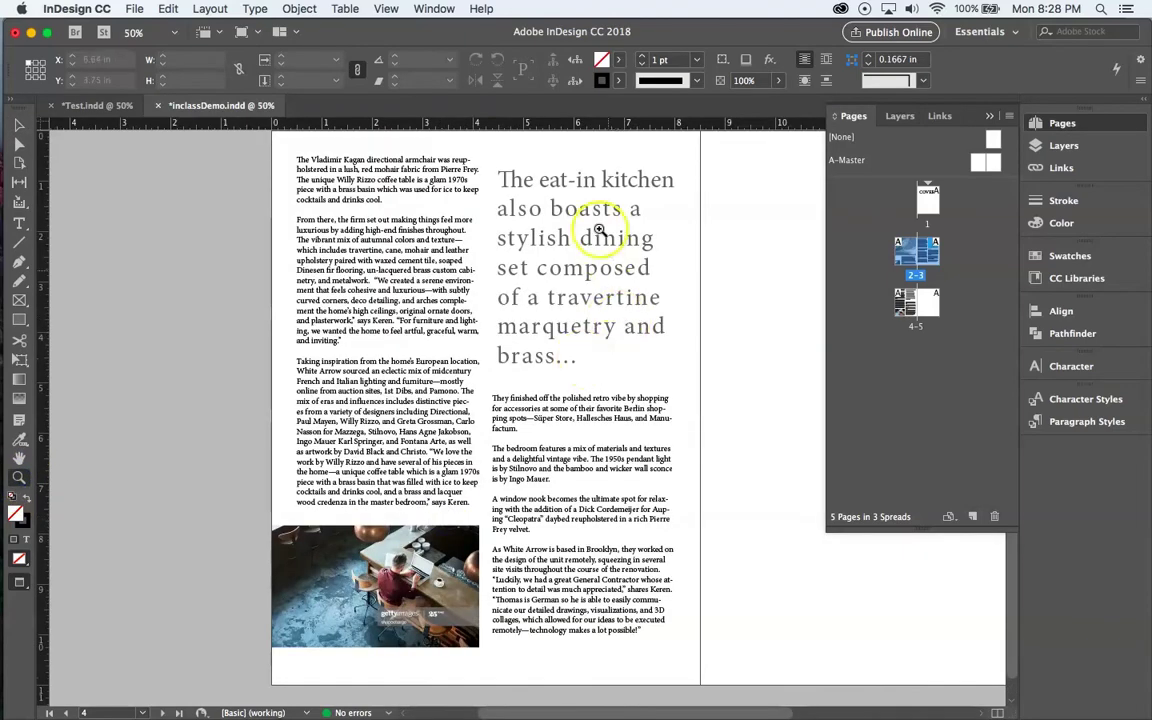
click(19, 125)
click(512, 264)
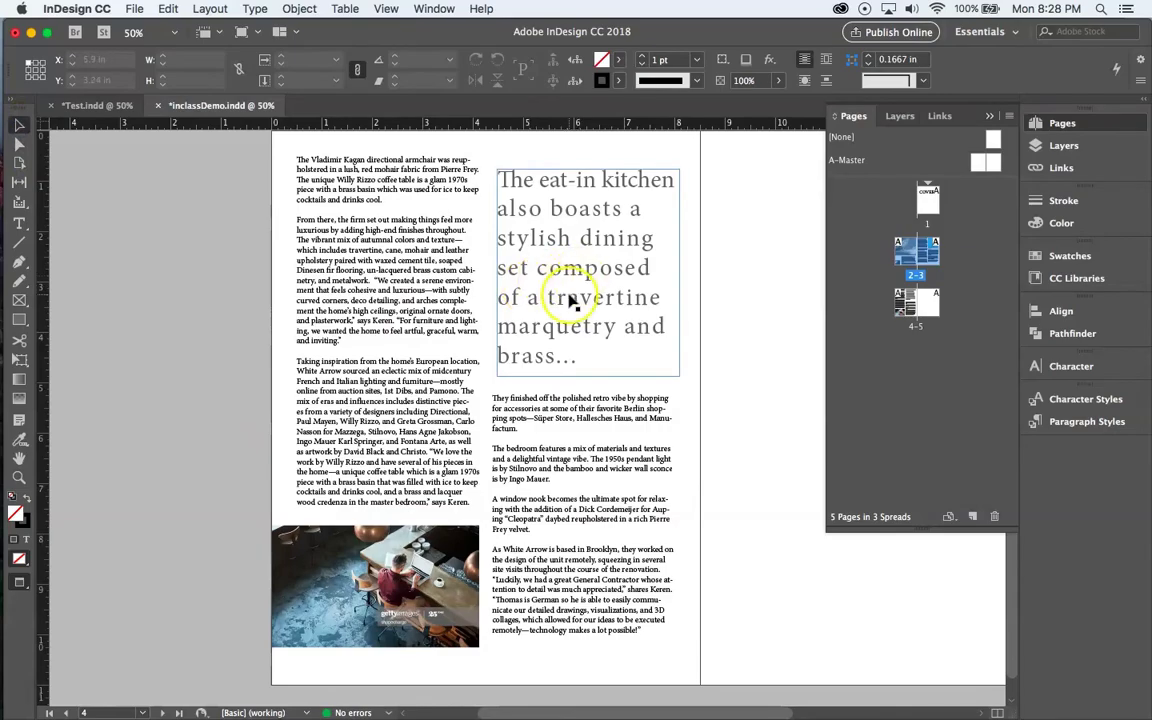
Find the pull quote's source sentence in page 3's second text column and select it from "The eat-in kitchen" through "brass".
scroll(663, 252, up, 10)
scroll(663, 252, up, 3)
scroll(663, 252, right, 4)
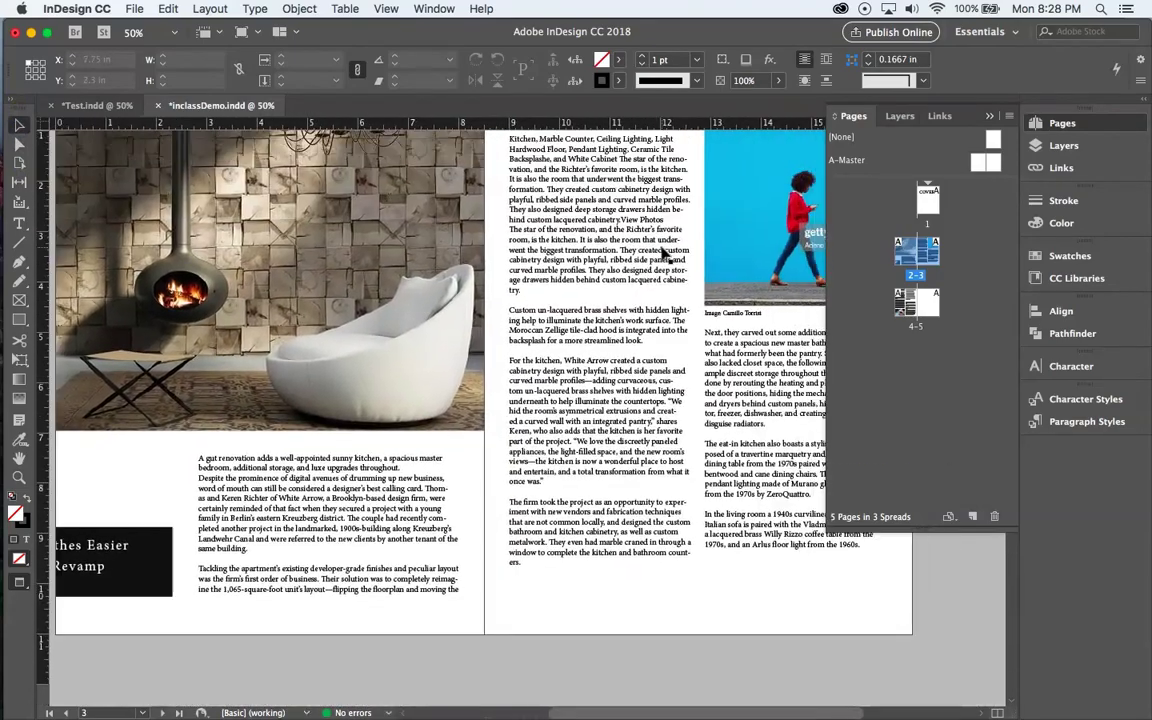
scroll(665, 255, down, 1)
scroll(665, 255, right, 2)
click(705, 450)
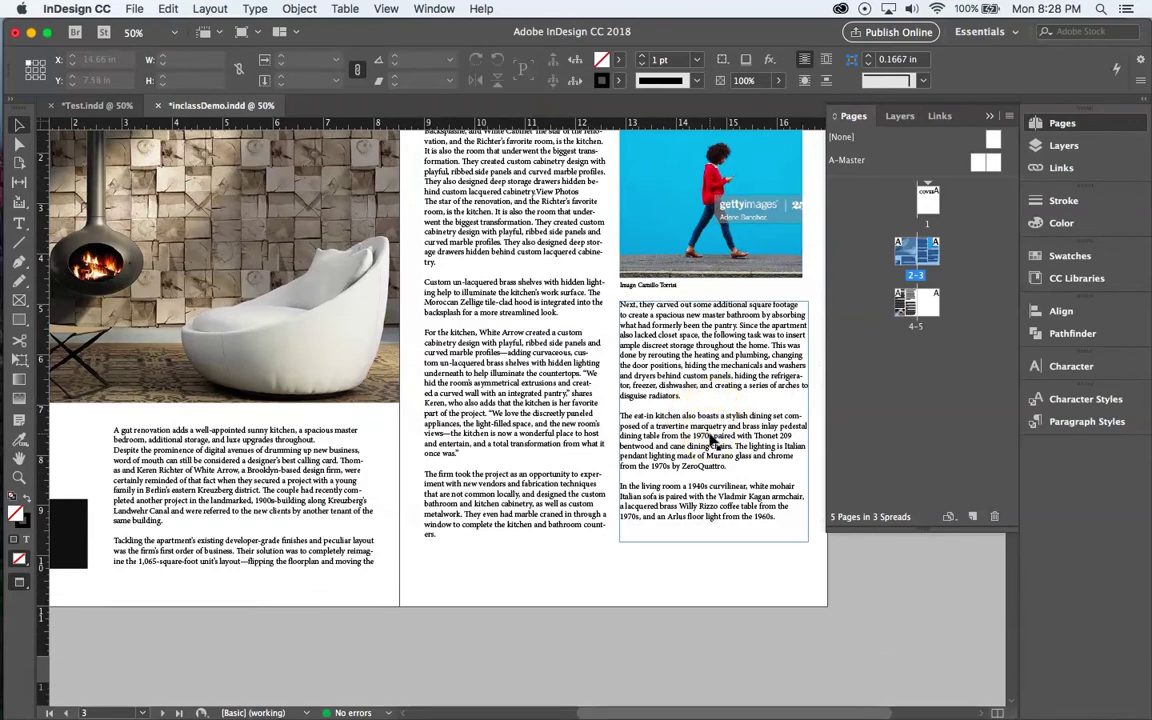
scroll(712, 440, down, 2)
click(674, 402)
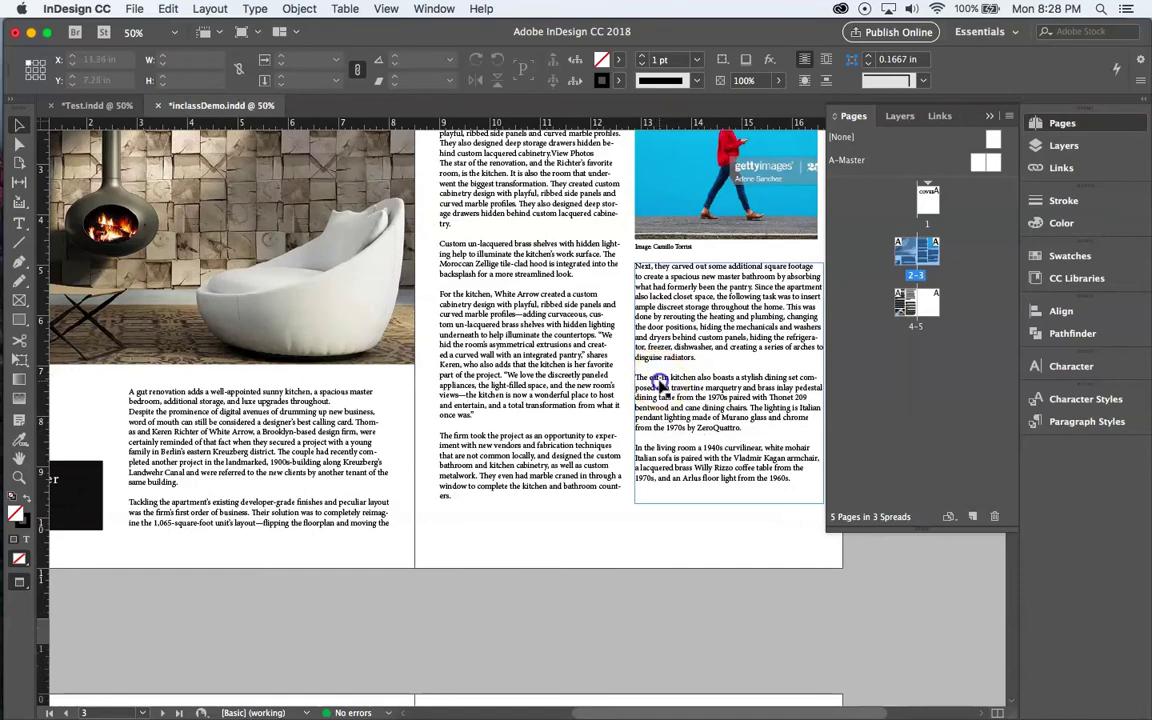
double_click(658, 382)
drag(633, 379, 716, 387)
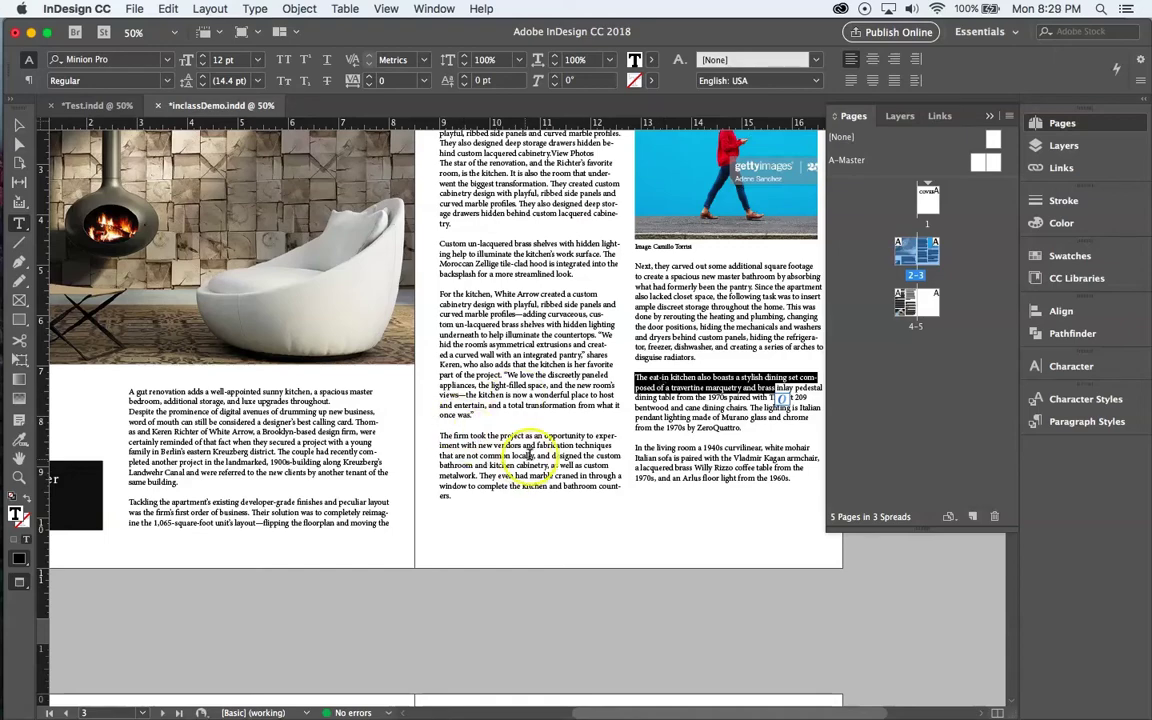
Deselect the sentence and compare page 3's eat-in kitchen paragraph with the large pull quote on page 4.
click(505, 374)
click(514, 550)
scroll(514, 550, down, 5)
scroll(516, 551, down, 5)
scroll(516, 551, left, 1)
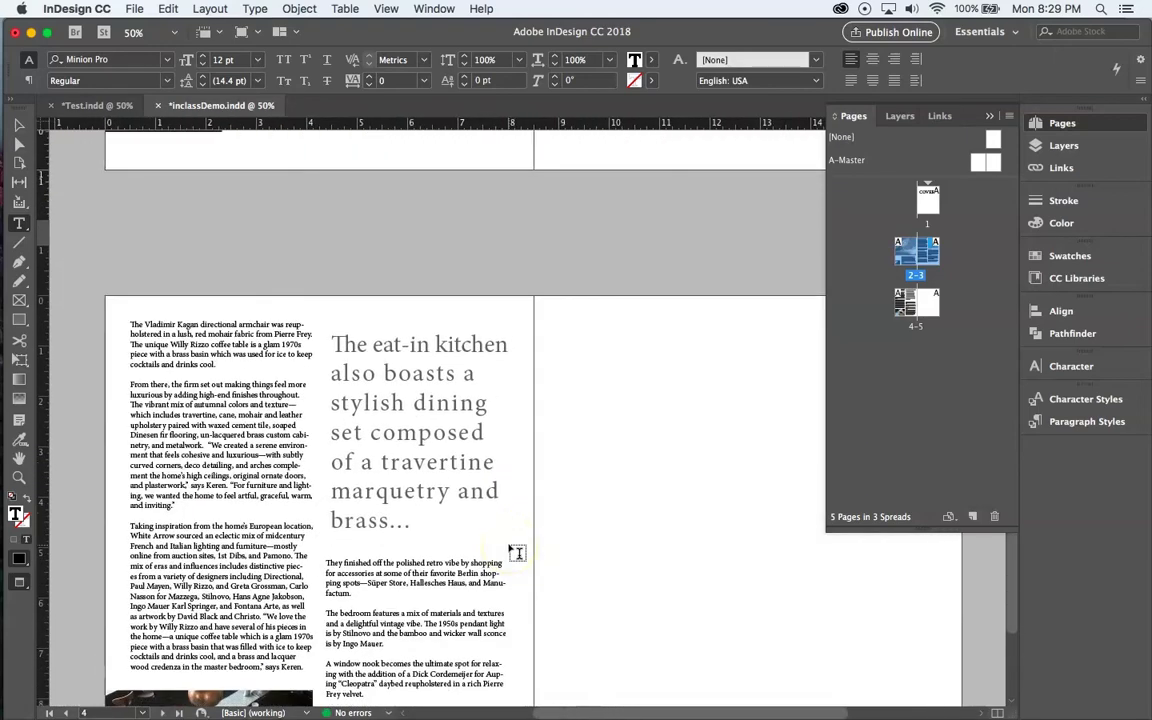
scroll(458, 463, up, 1)
scroll(443, 411, up, 5)
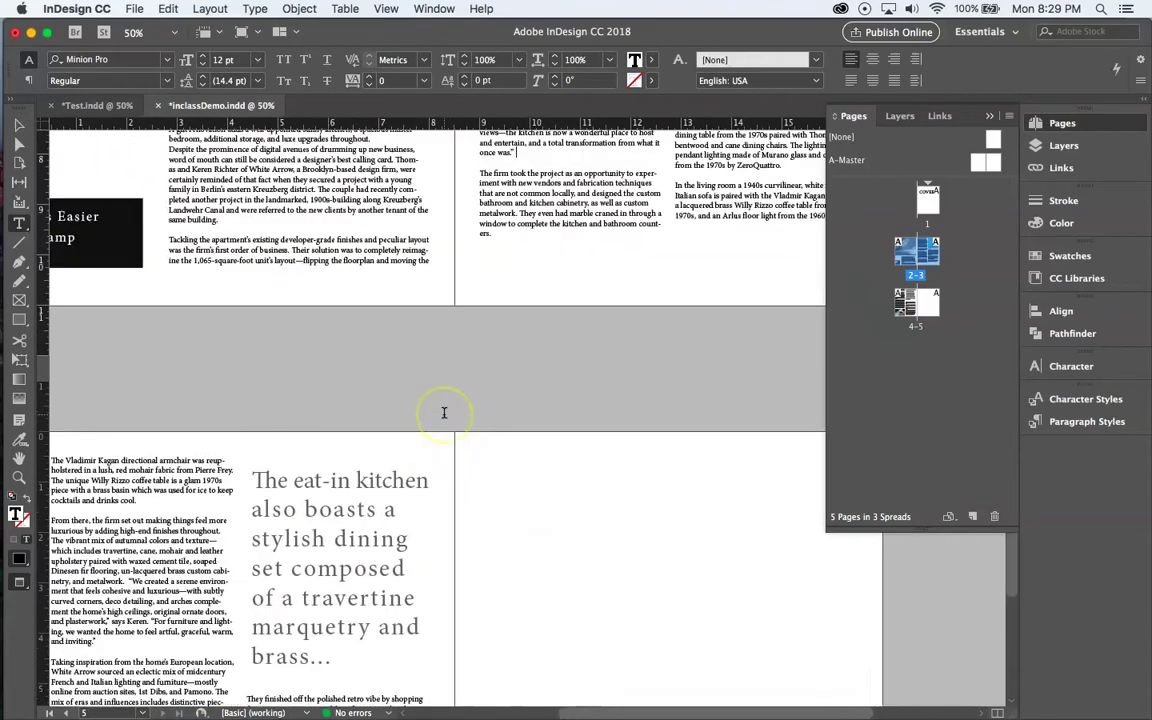
scroll(443, 411, right, 10)
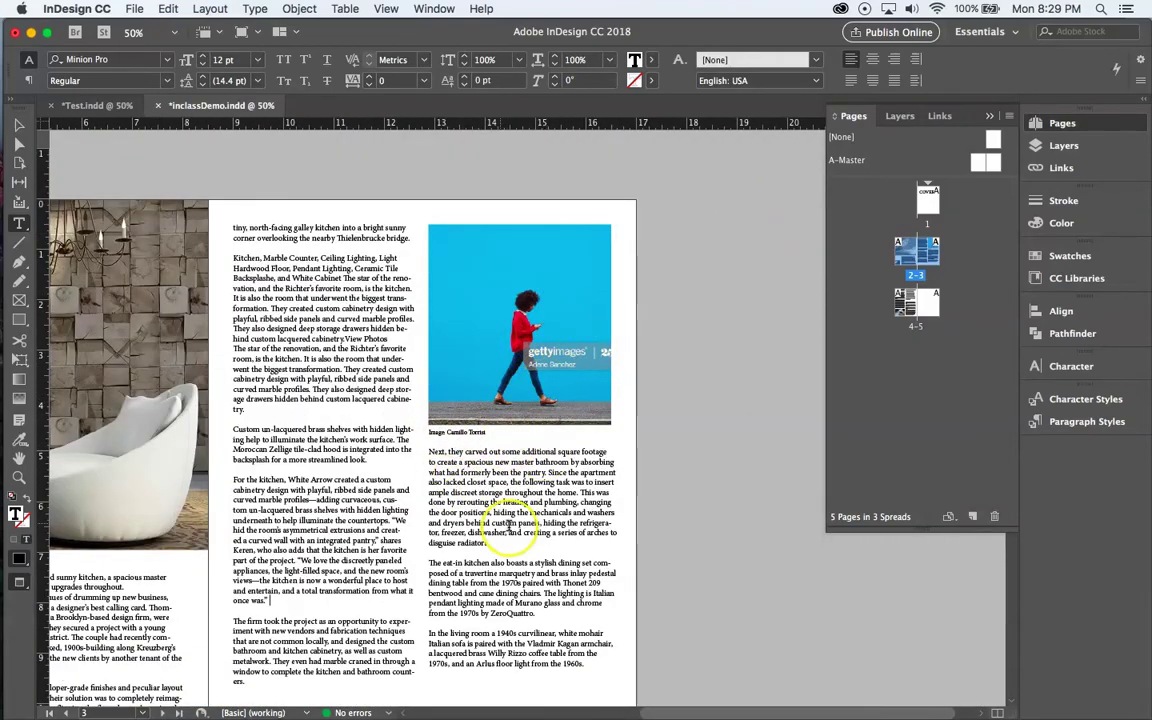
scroll(428, 558, down, 3)
scroll(428, 558, left, 1)
scroll(427, 560, down, 1)
scroll(427, 560, left, 1)
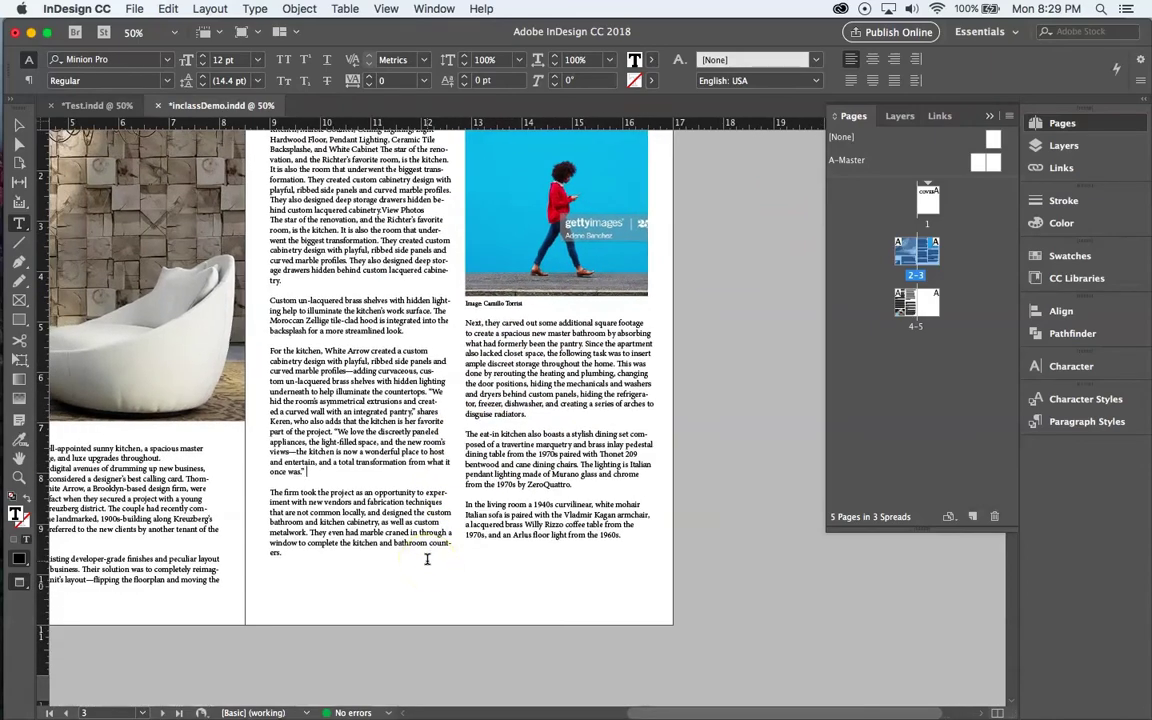
scroll(427, 560, down, 10)
scroll(427, 560, left, 5)
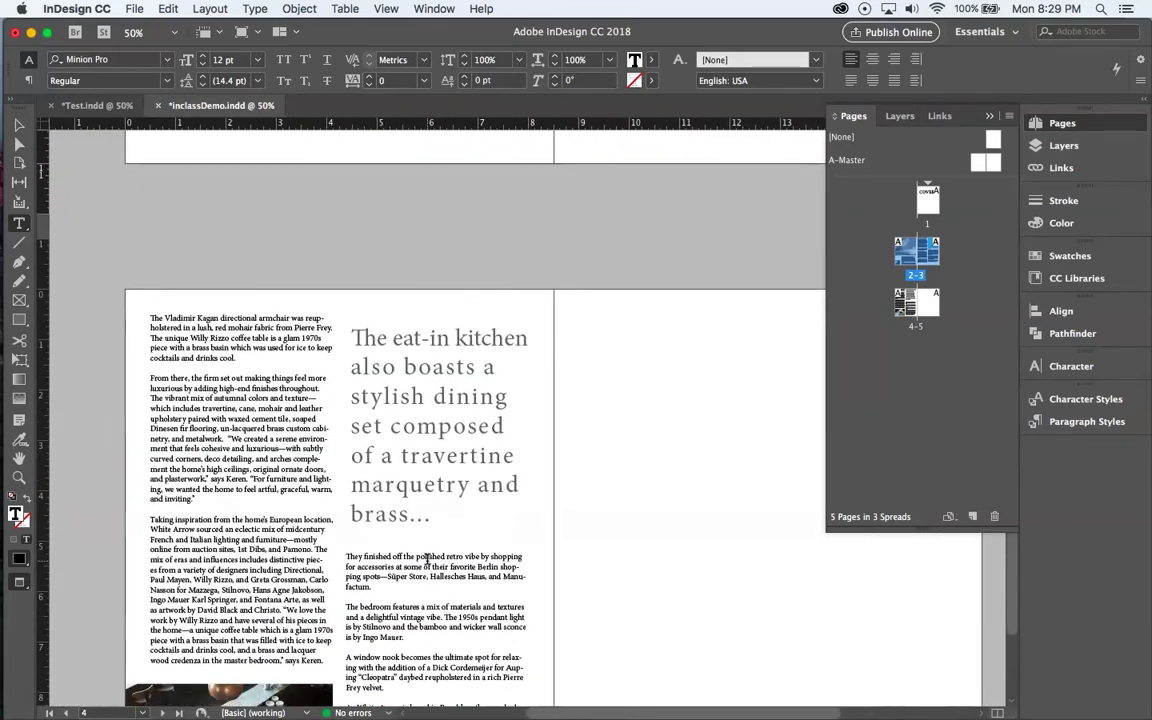
Select all of the pull quote's text on page 4 and show its color settings.
click(418, 368)
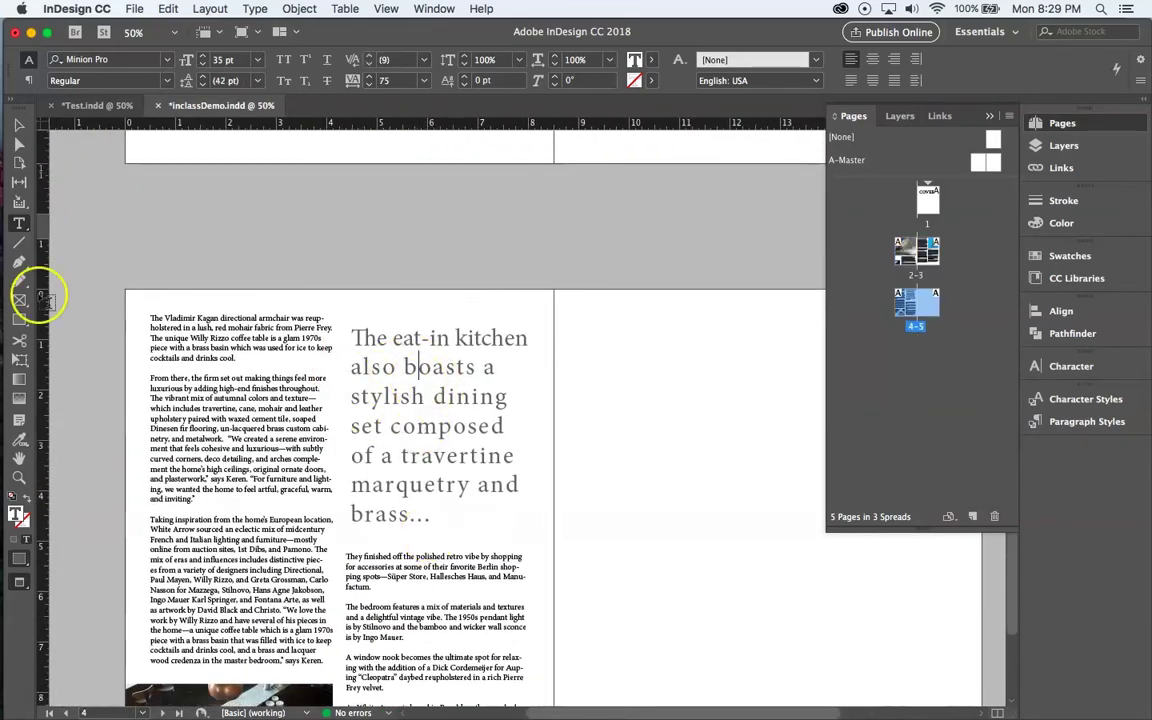
click(18, 124)
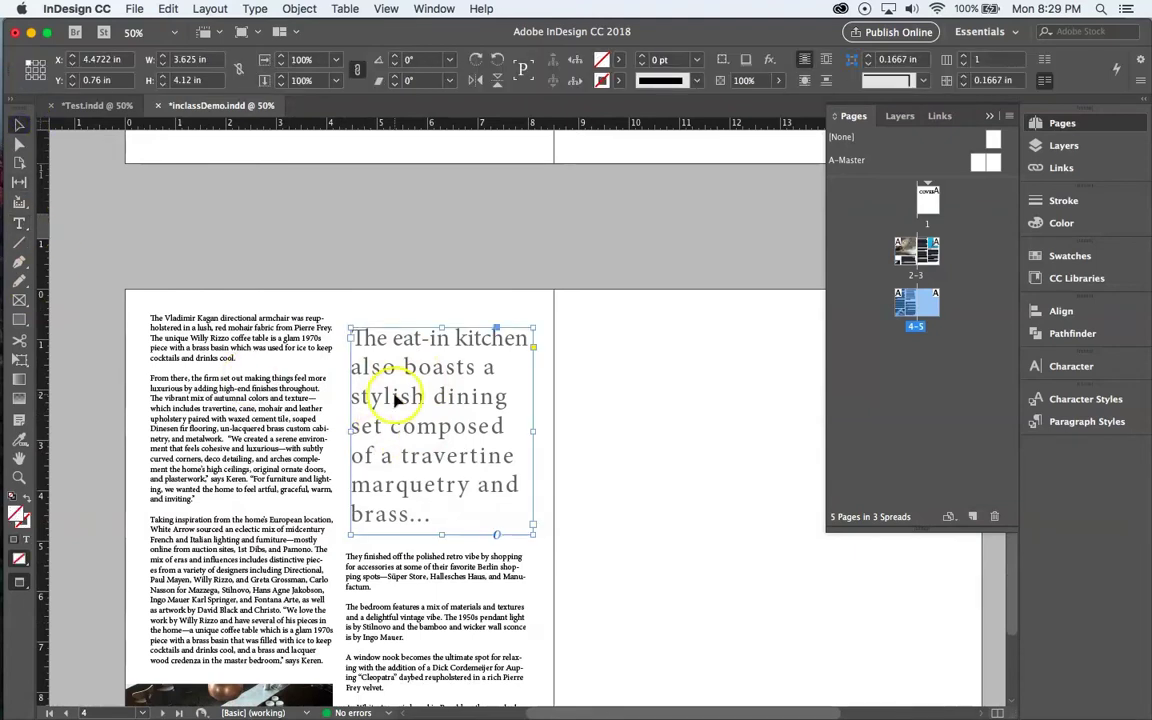
click(20, 223)
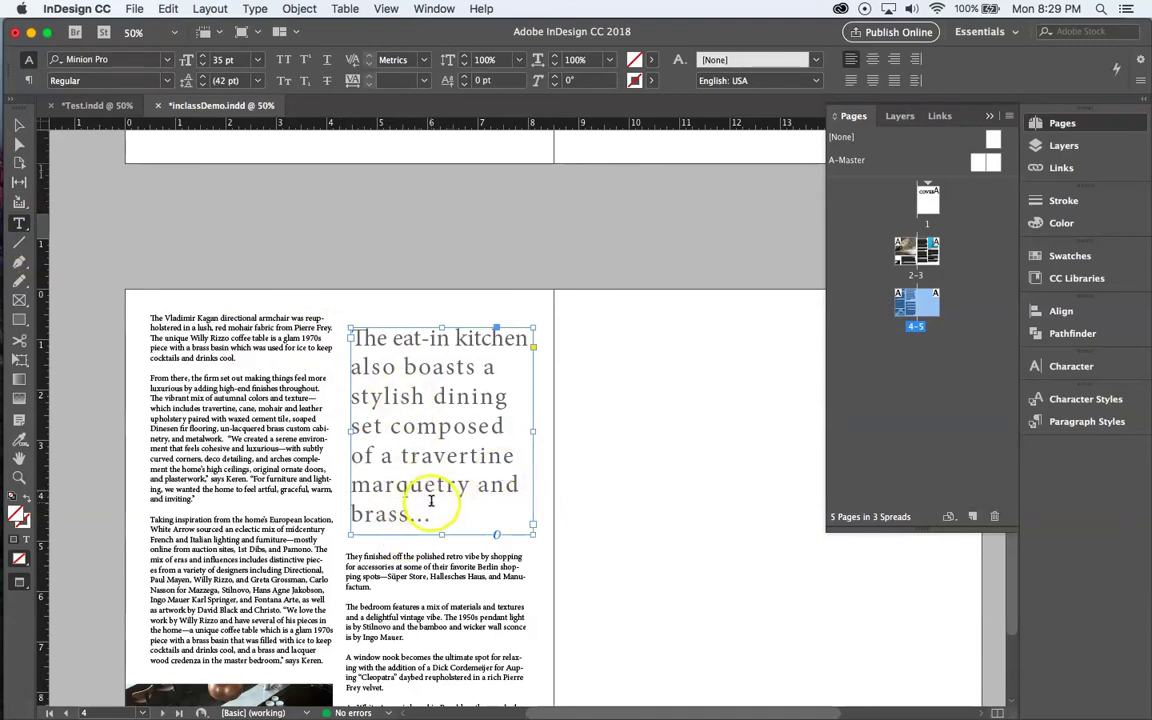
drag(432, 518, 310, 300)
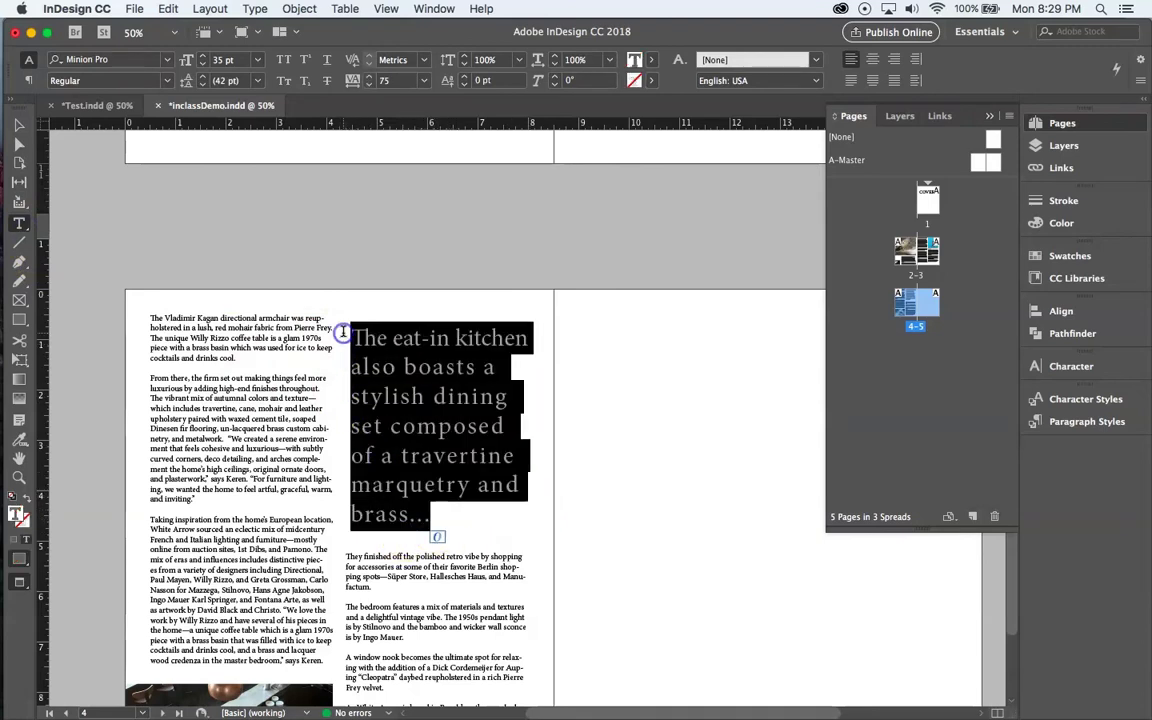
click(1050, 223)
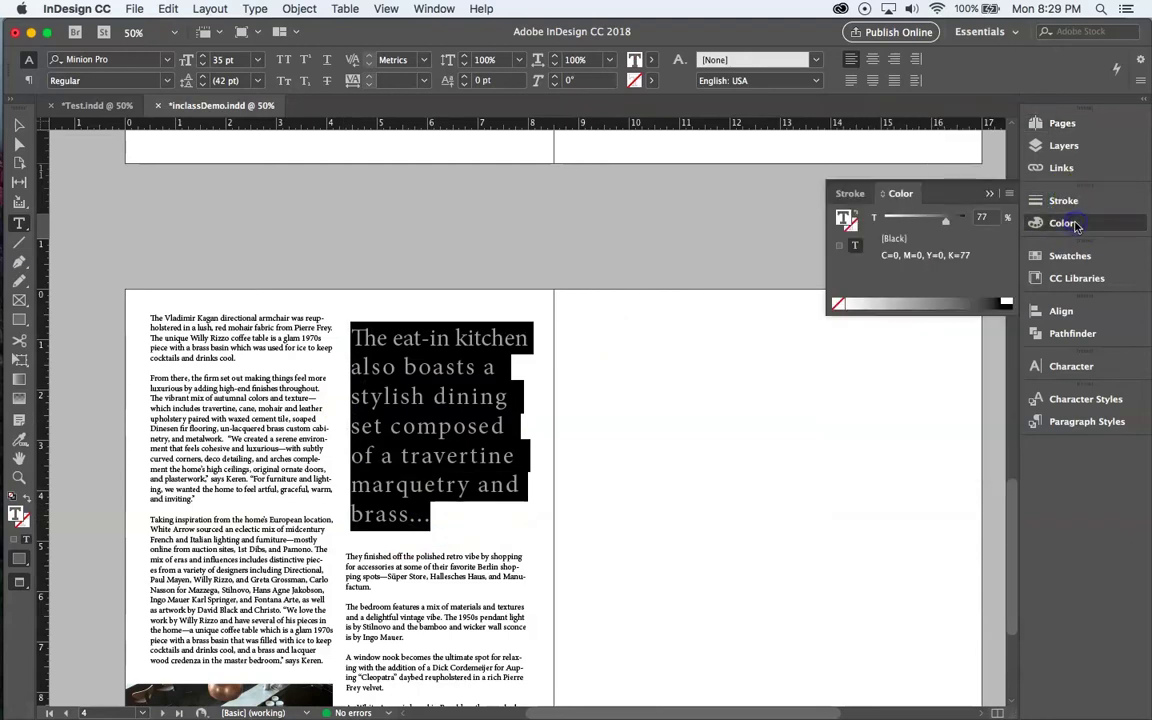
Reselect the whole pull quote text, set its black tint to 100%, and deselect it.
click(17, 127)
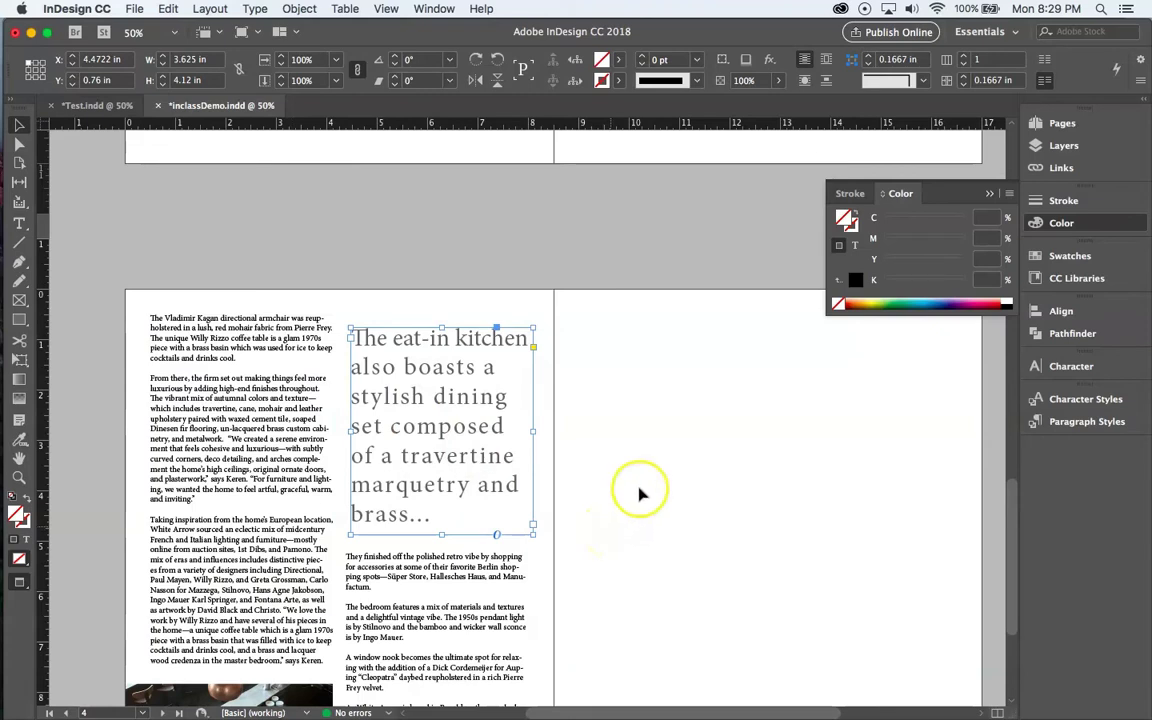
double_click(378, 486)
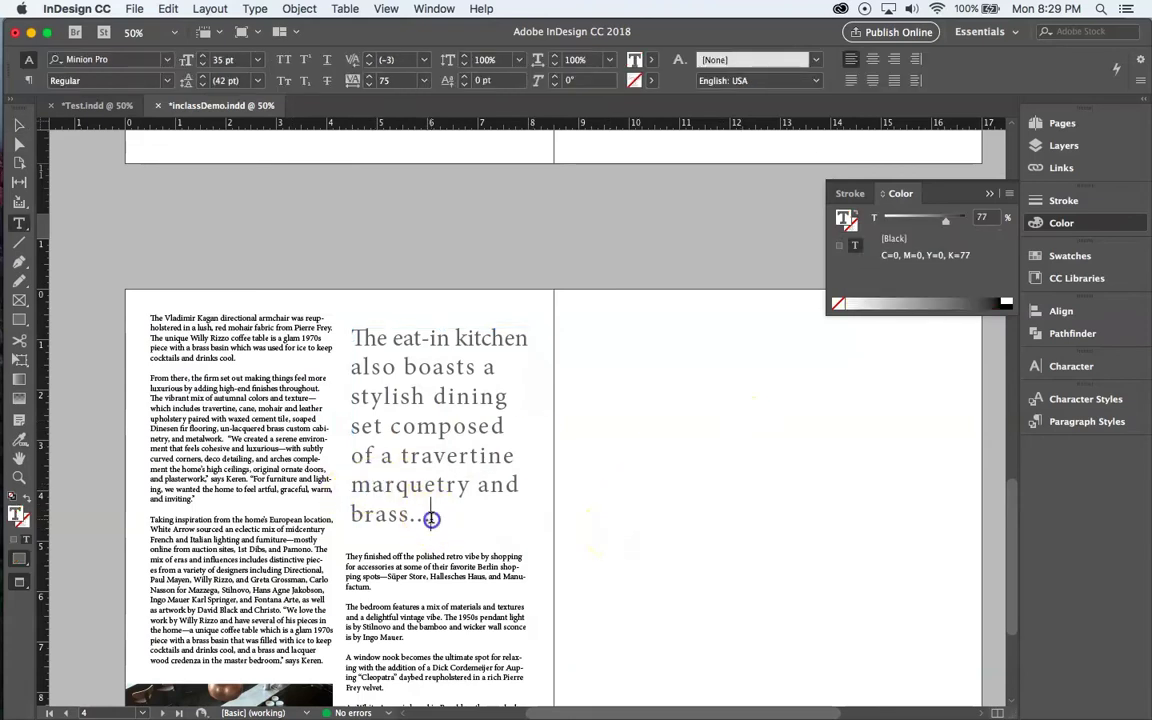
drag(431, 518, 290, 298)
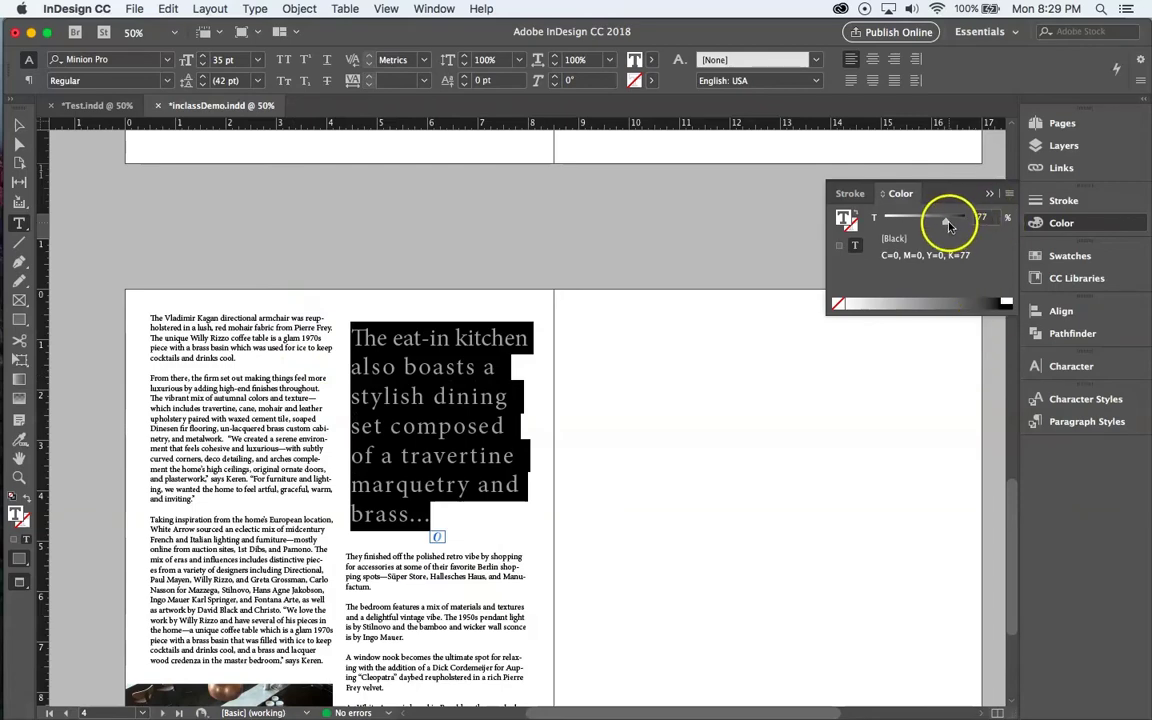
click(828, 404)
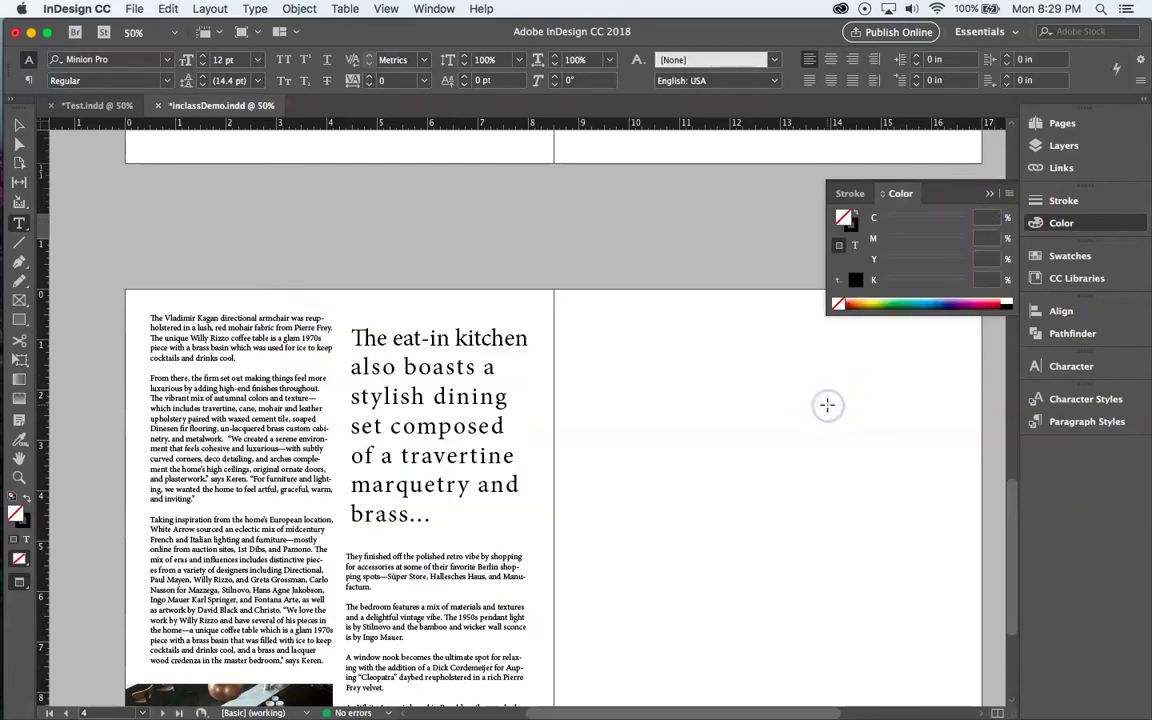
Set the tint of the entire pull quote text to 77% black and deselect the quote.
click(452, 520)
drag(452, 520, 290, 285)
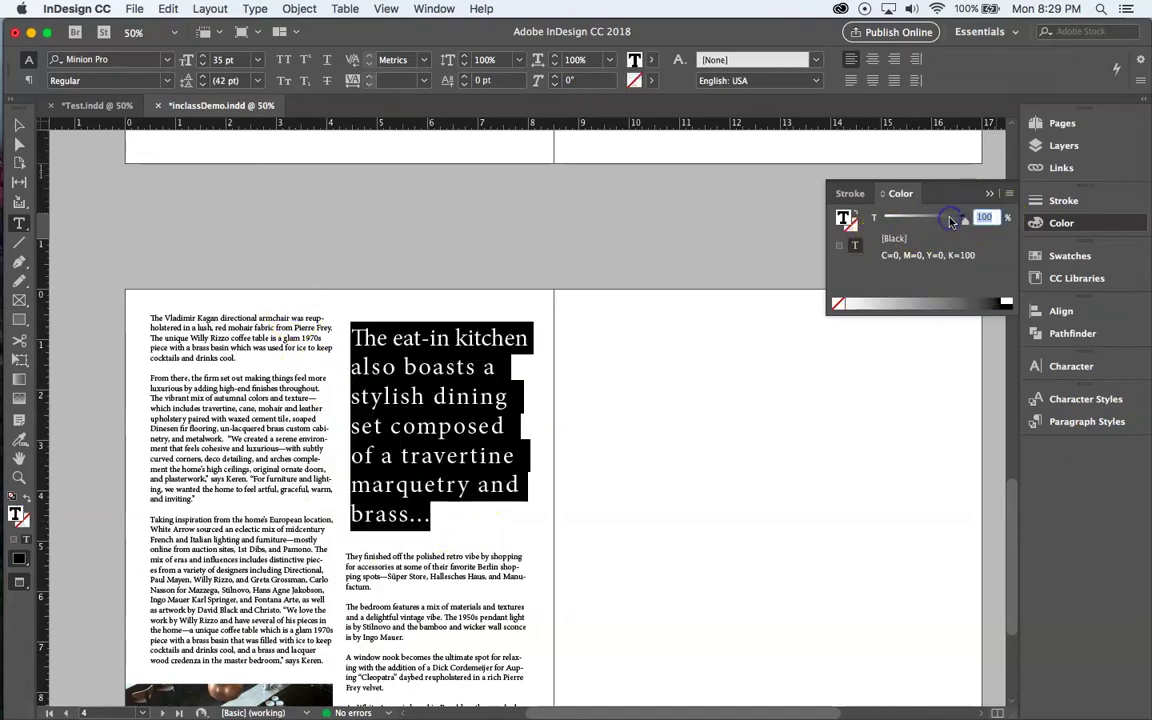
text(77)
key(Return)
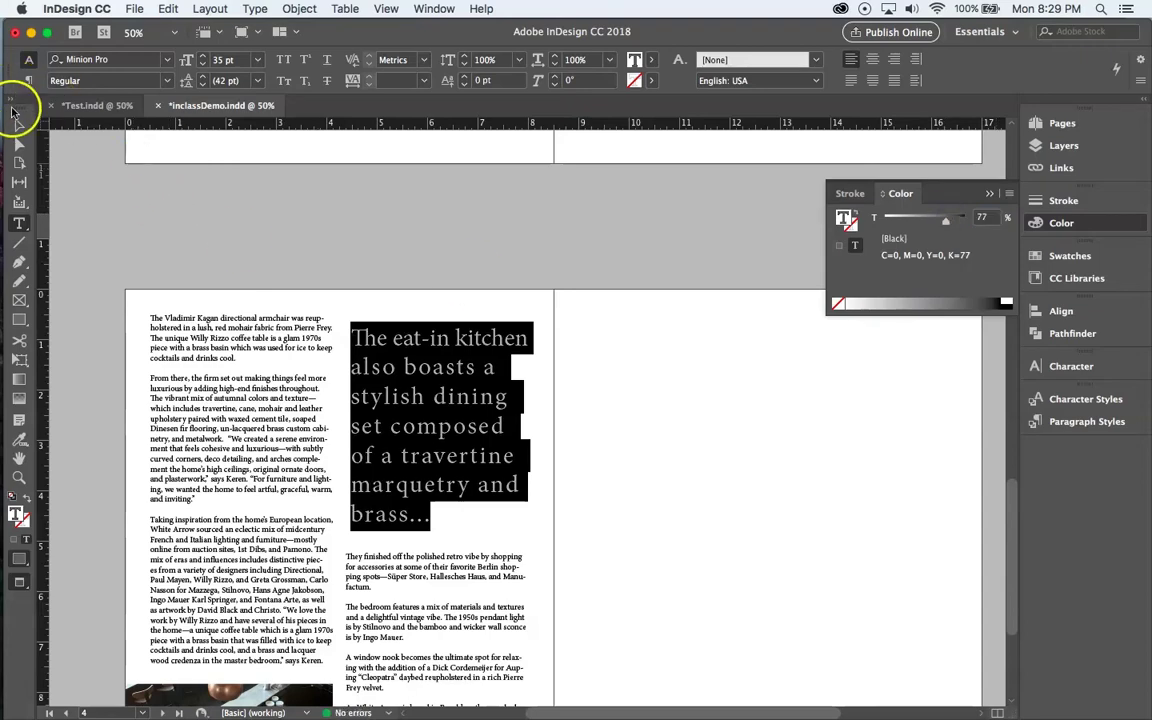
click(18, 124)
click(510, 266)
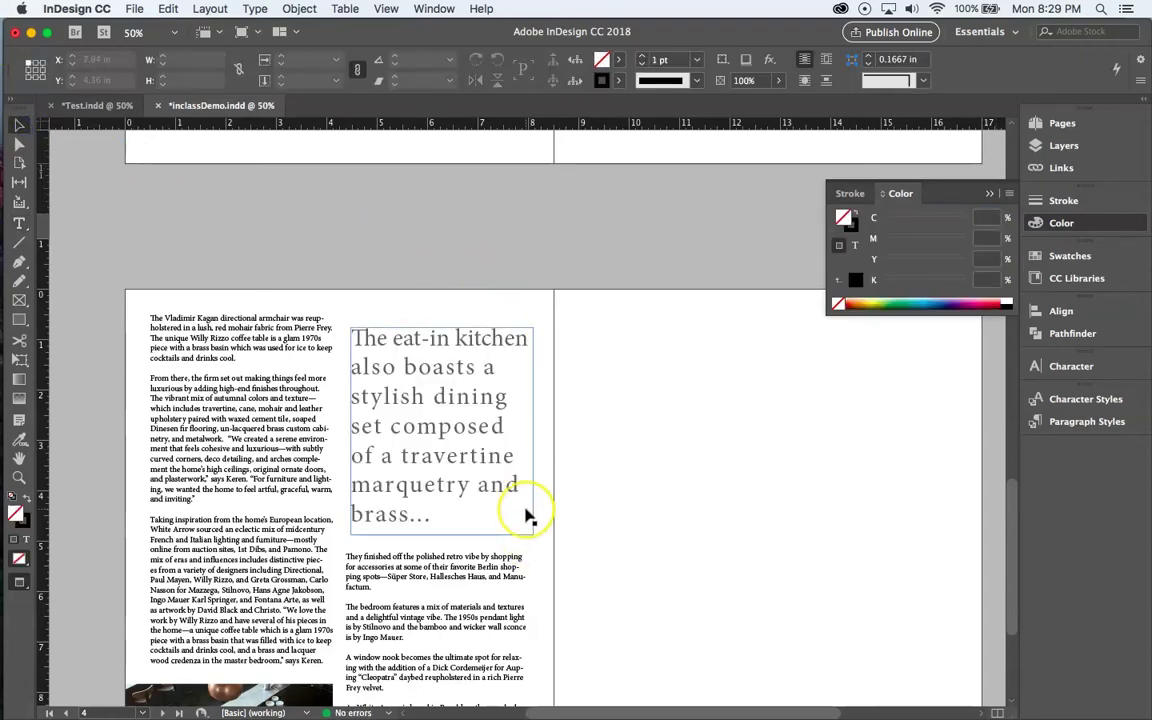
Examine the images on pages 4 and 3, looking closely at the walking-woman photo and its credit line.
scroll(527, 516, down, 5)
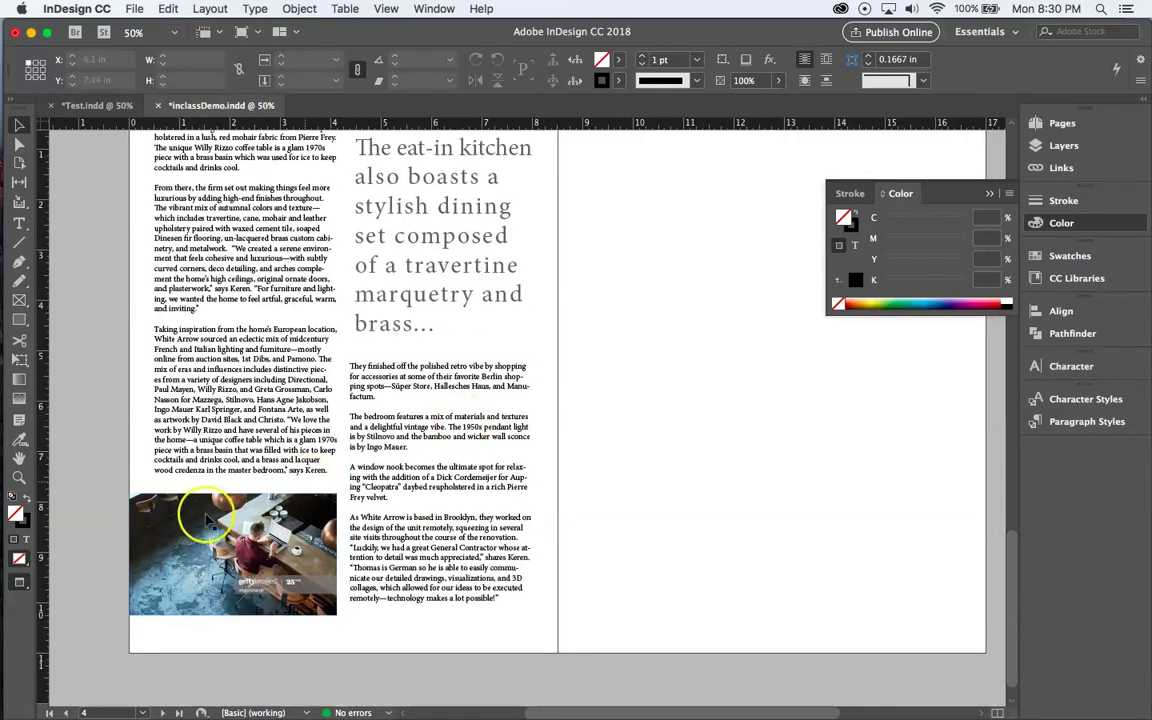
scroll(648, 226, up, 10)
scroll(645, 226, up, 5)
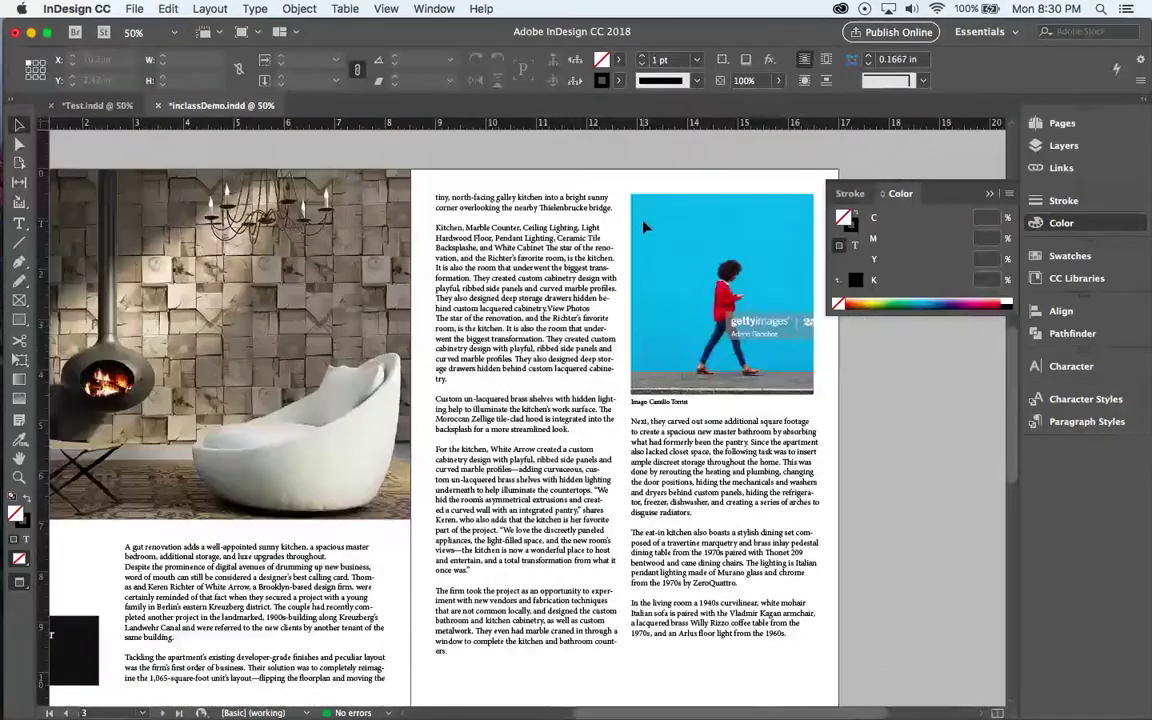
scroll(645, 226, right, 3)
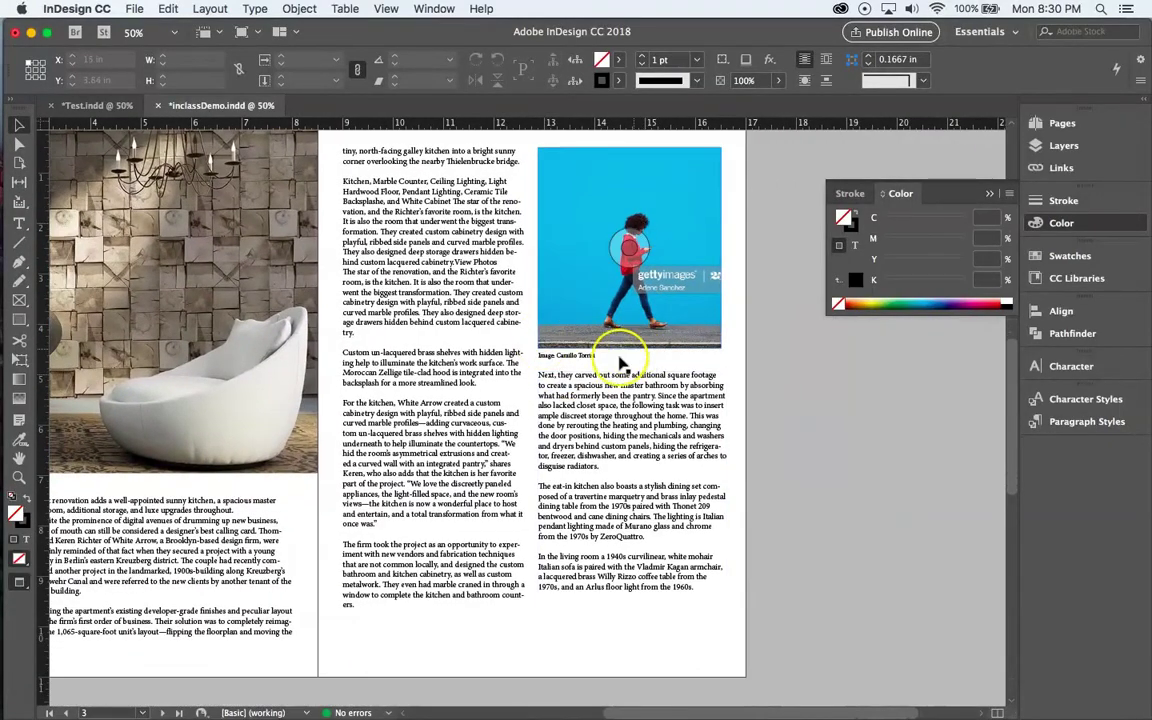
click(73, 512)
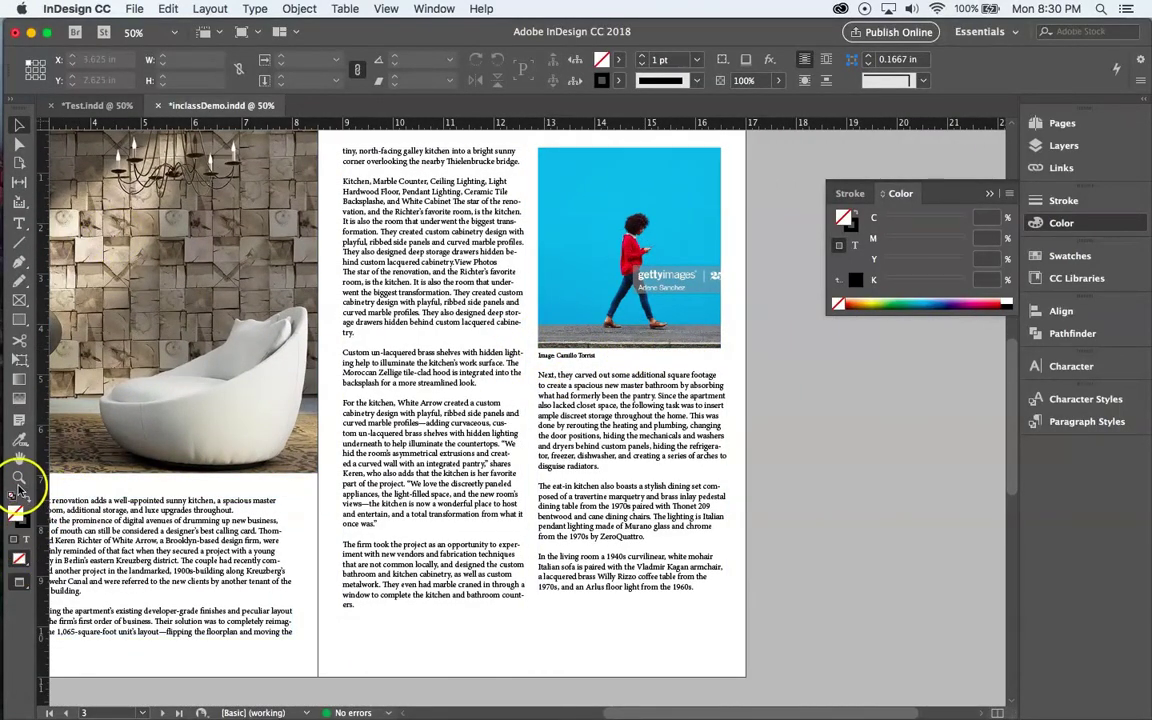
click(18, 477)
click(572, 330)
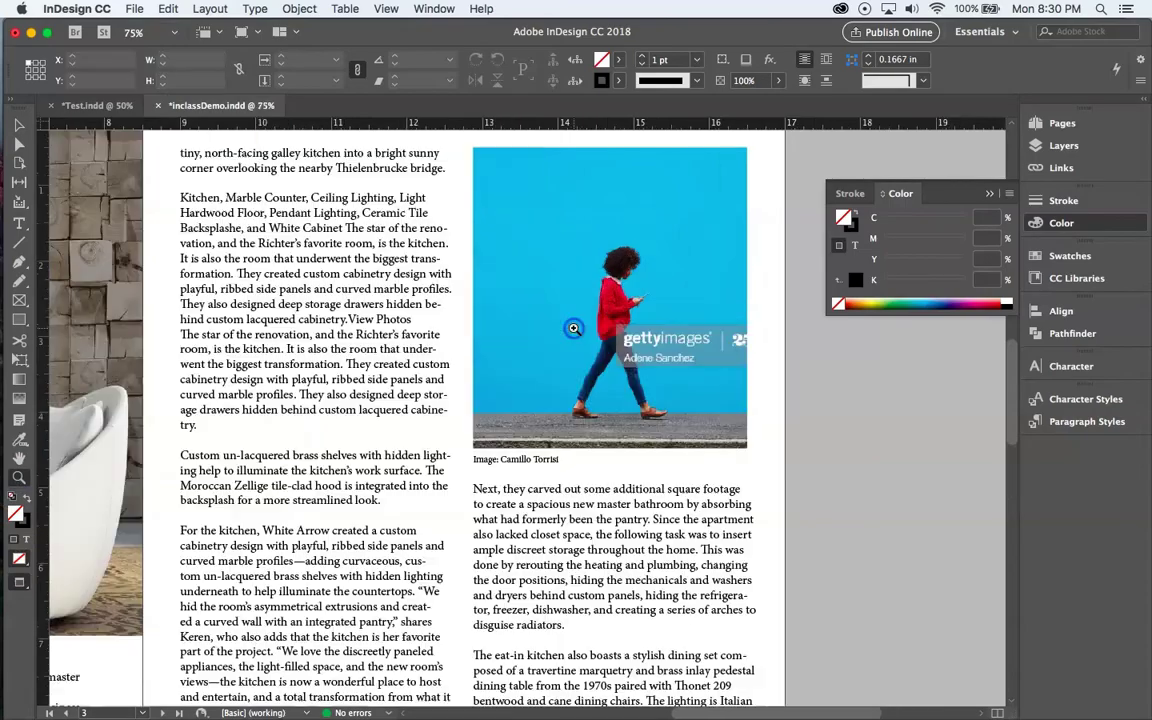
click(573, 328)
scroll(546, 474, down, 10)
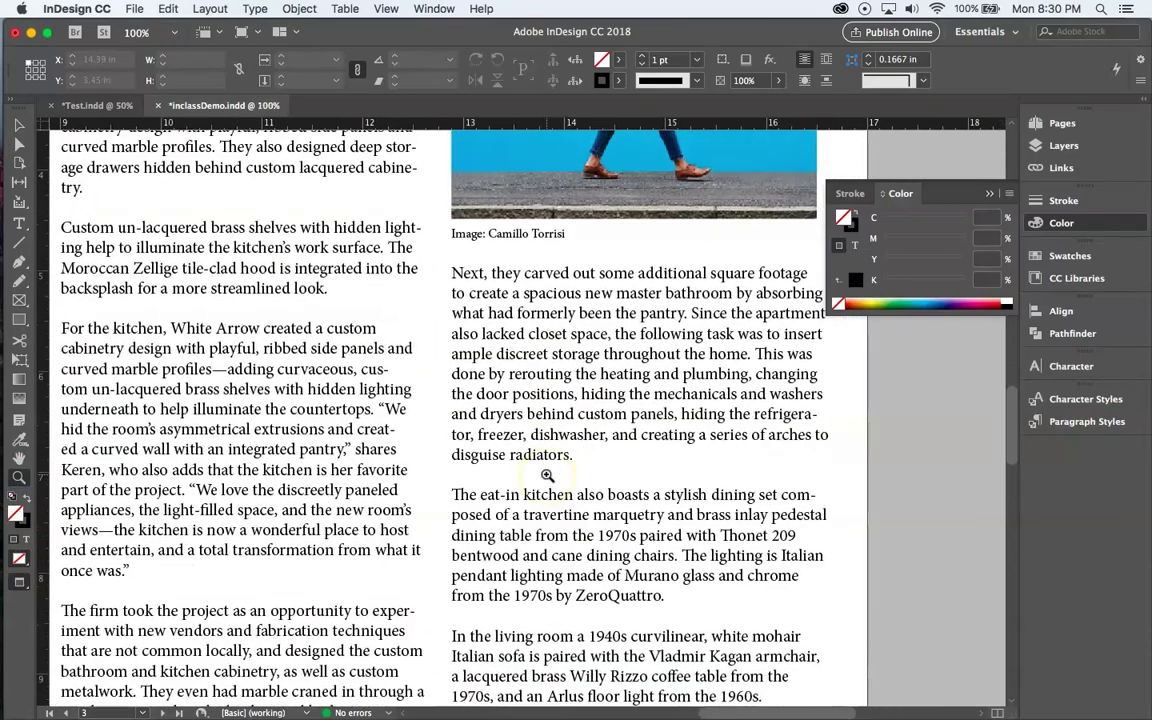
scroll(546, 474, up, 9)
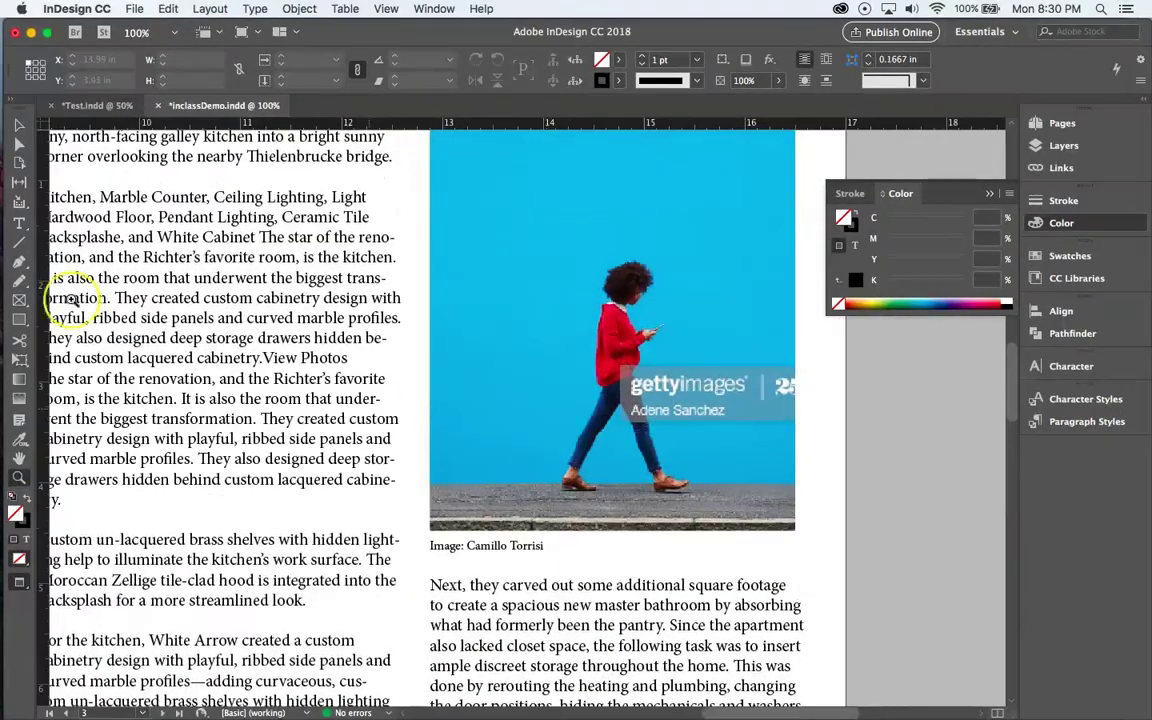
Select the image credit's text frame beneath the walking-woman photo on page 3.
click(20, 122)
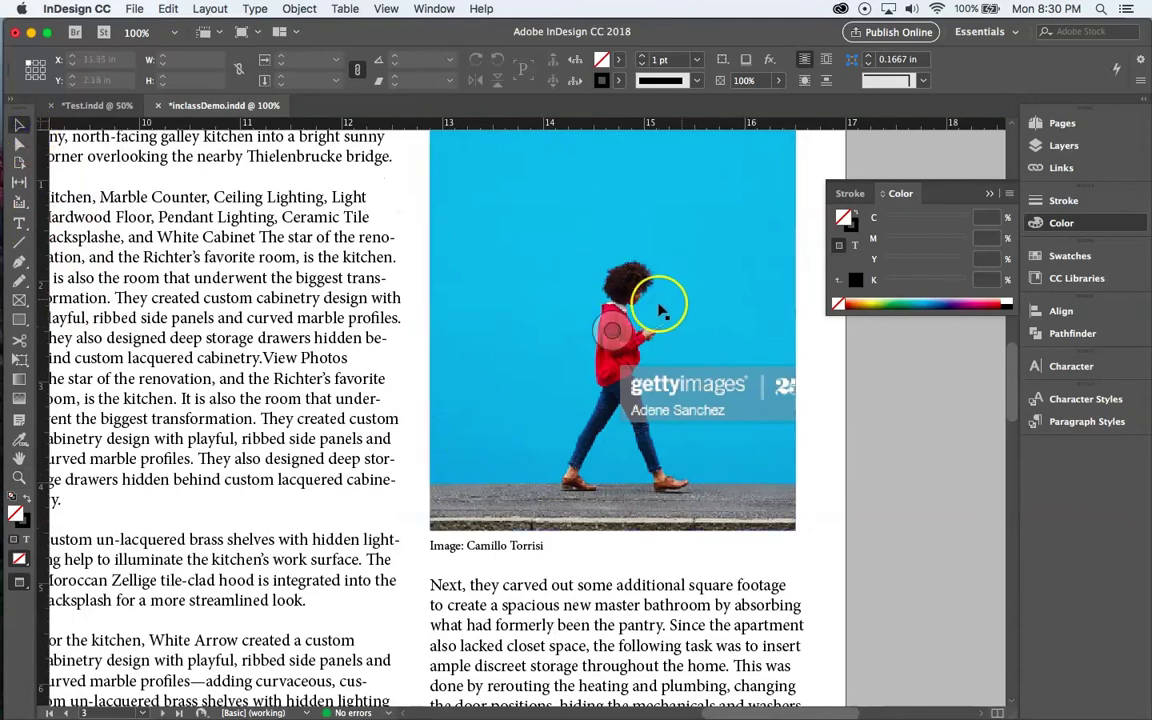
click(495, 480)
click(465, 558)
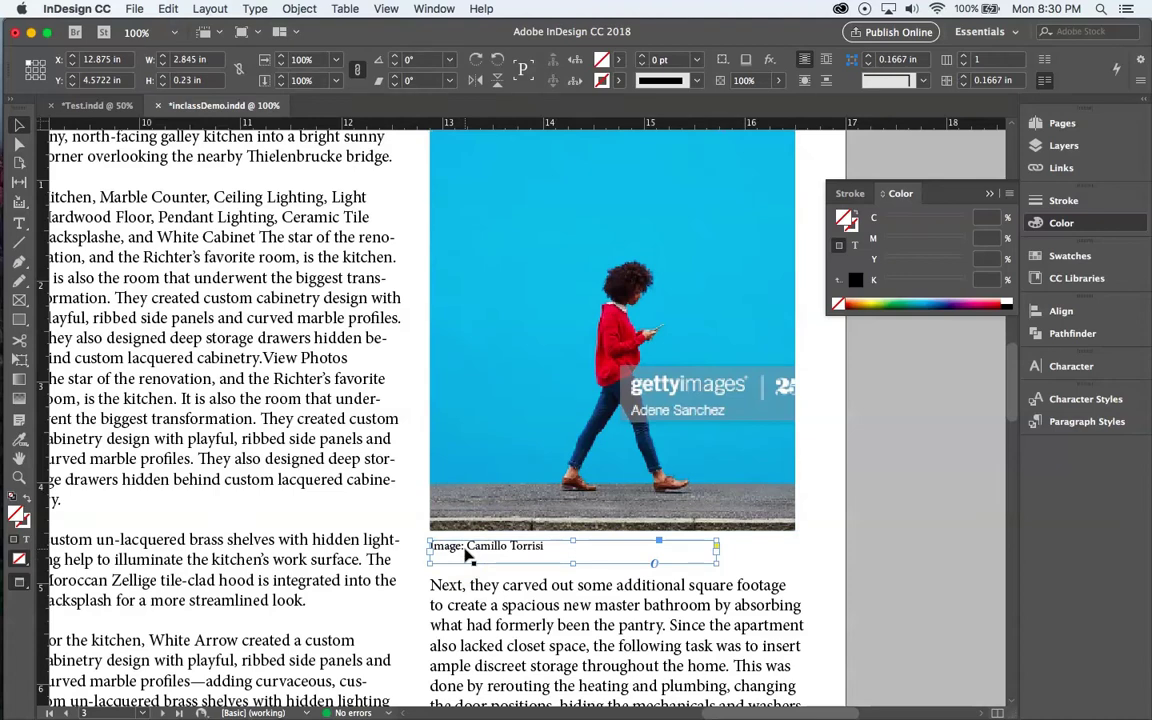
key(super+minus)
key(super+minus)
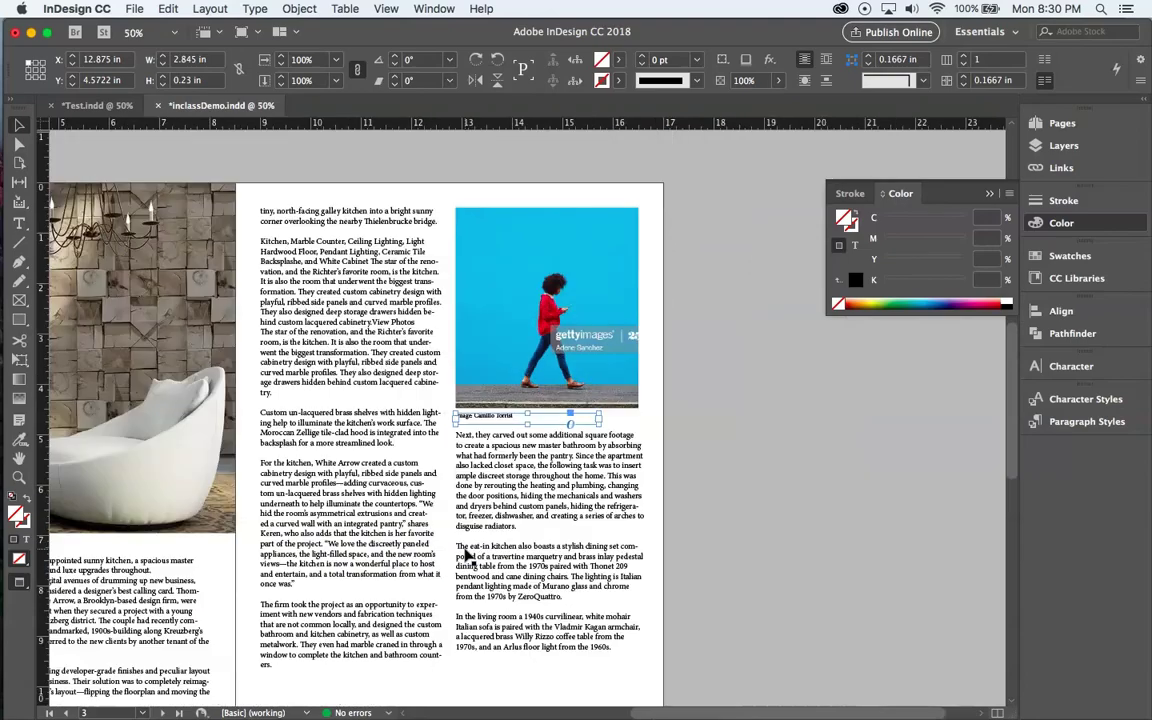
scroll(683, 535, left, 3)
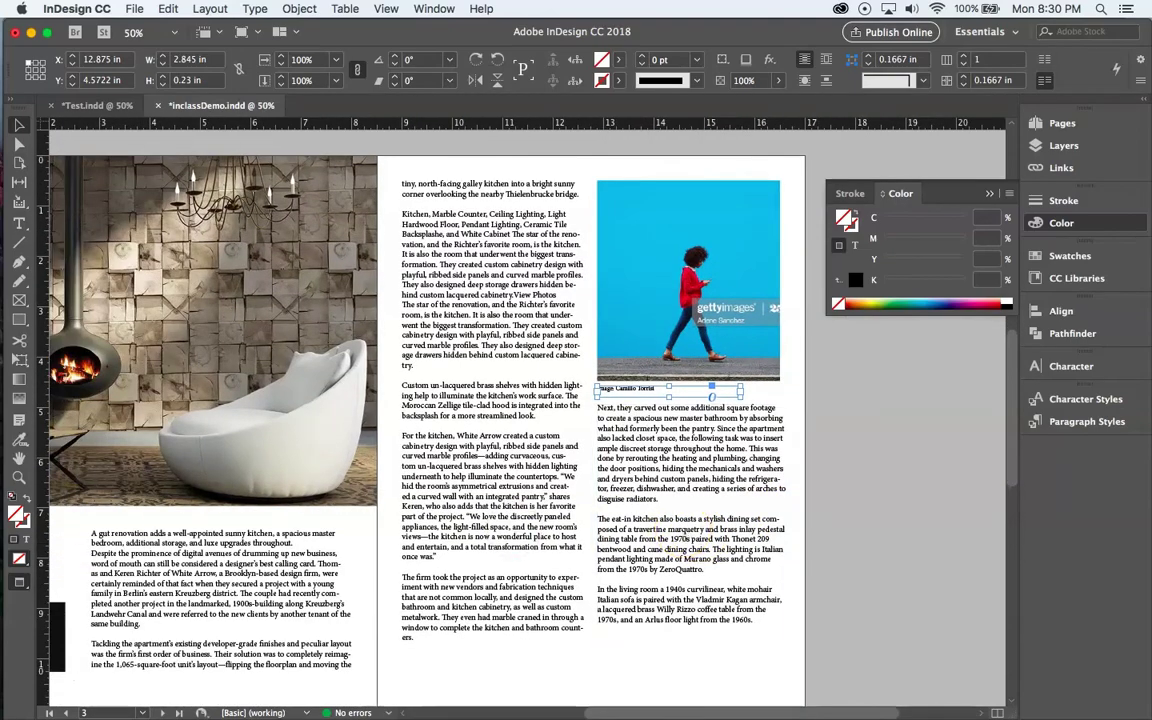
Switch to Chrome and check the walking-woman photo's sizes, prices and Comp download option on its Getty Images page.
key(ctrl+Up)
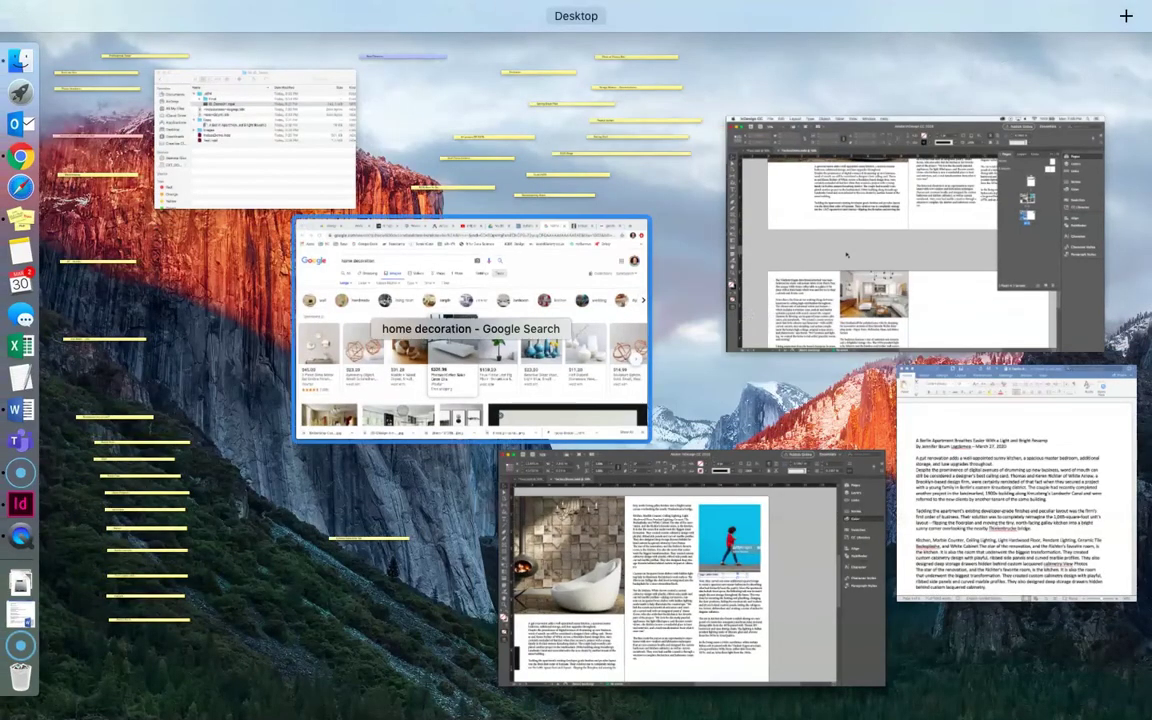
click(532, 329)
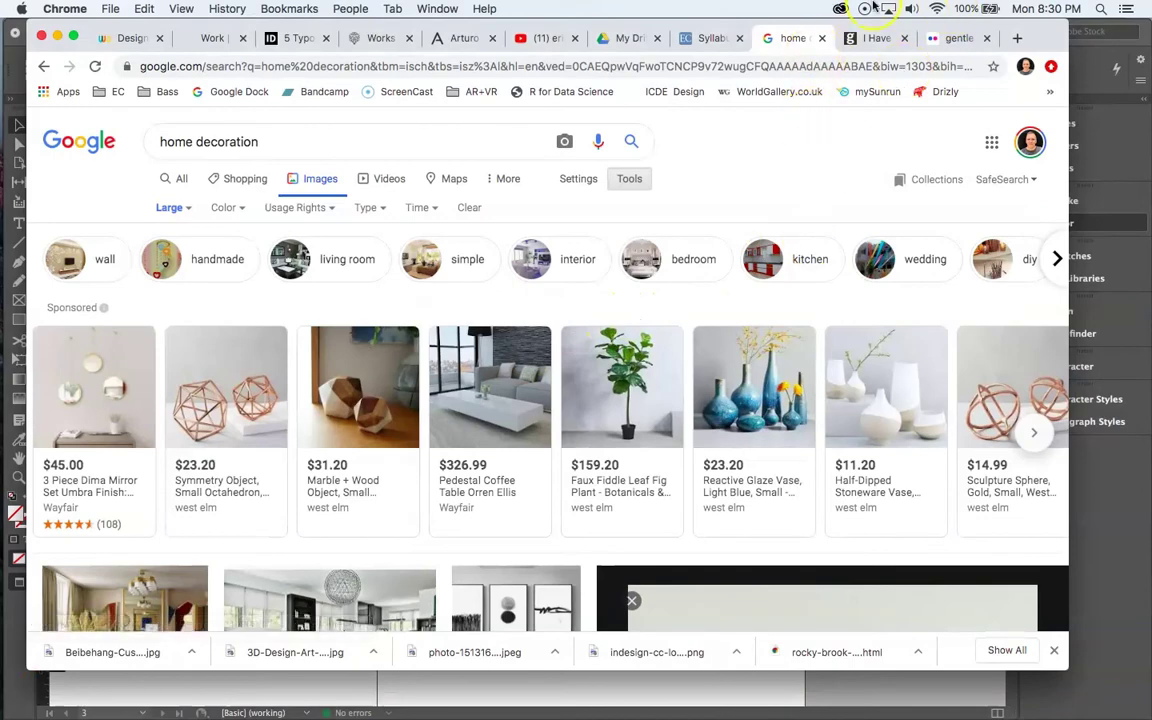
click(884, 45)
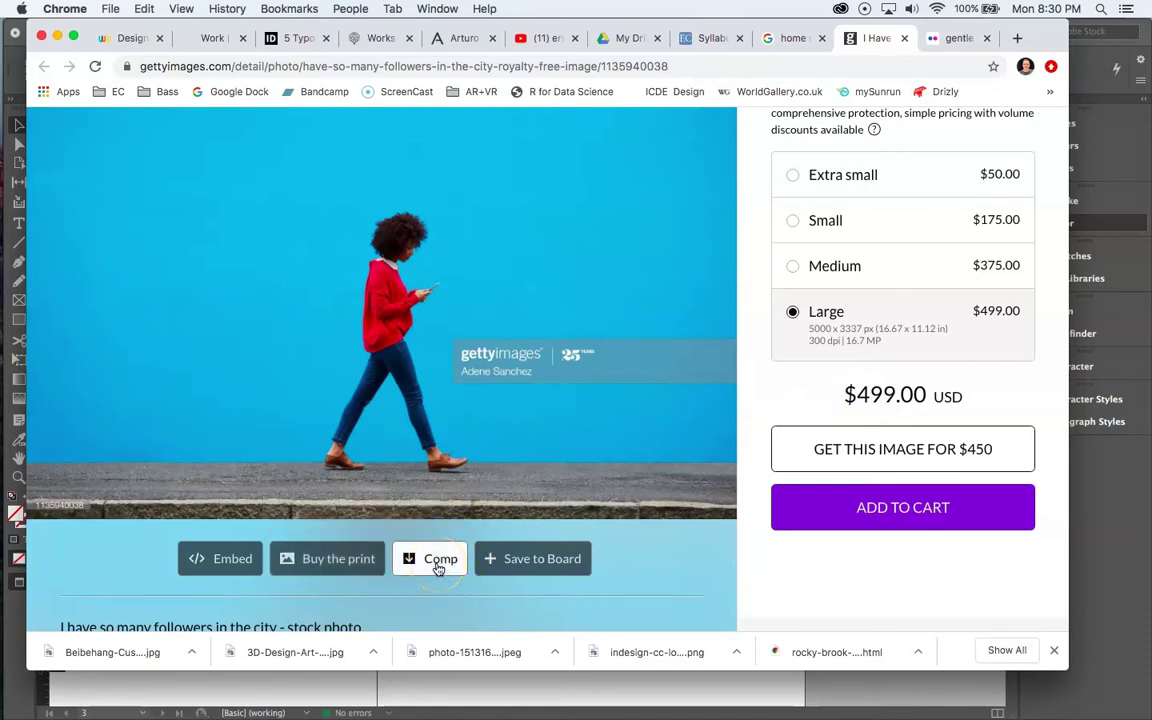
Return to InDesign and examine the Getty Images watermark and credit line of page 3's photo up close.
click(571, 694)
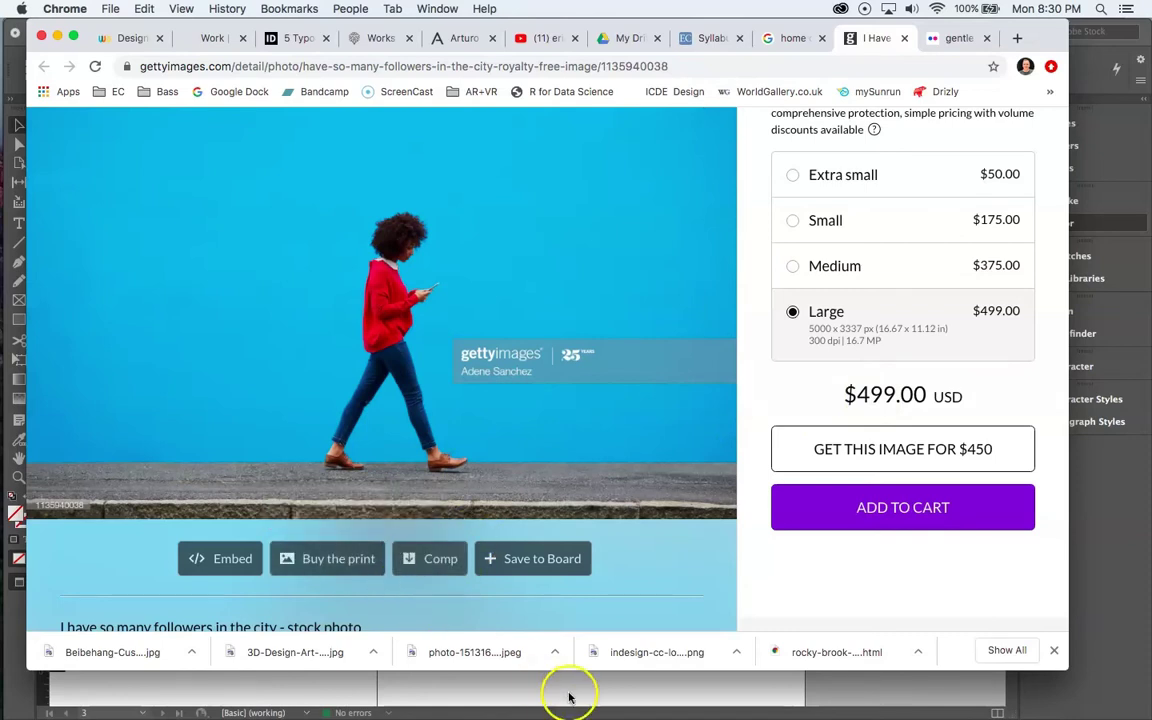
click(705, 395)
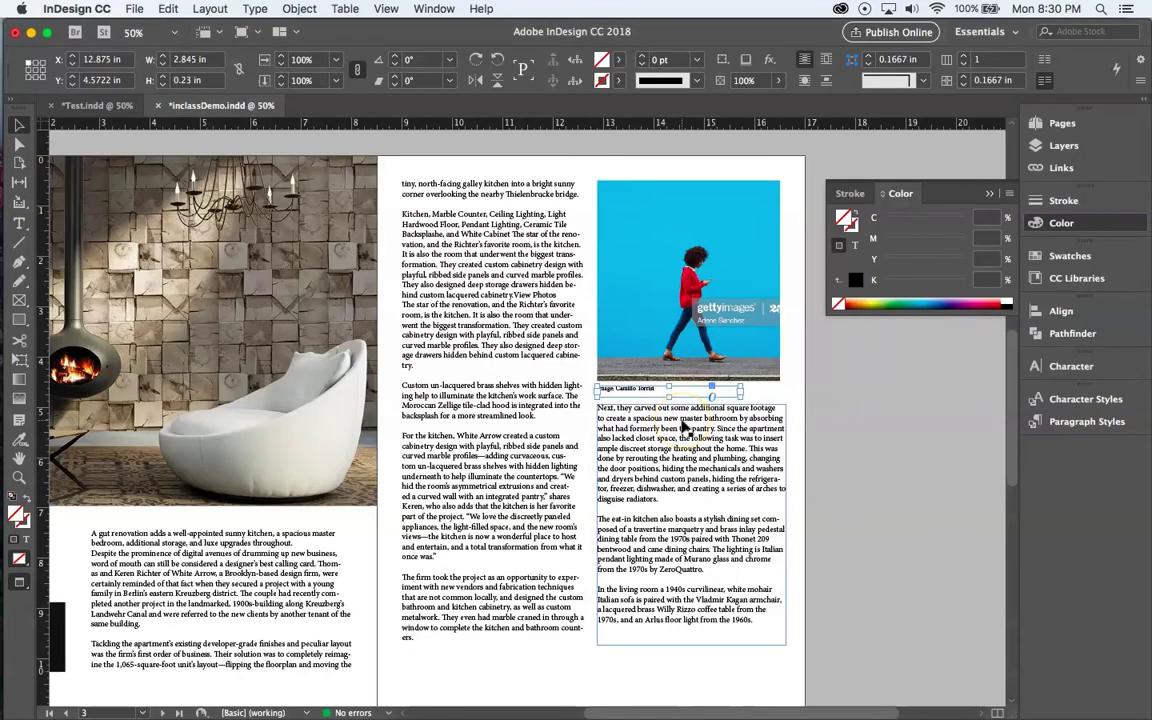
key(super+equal)
click(660, 258)
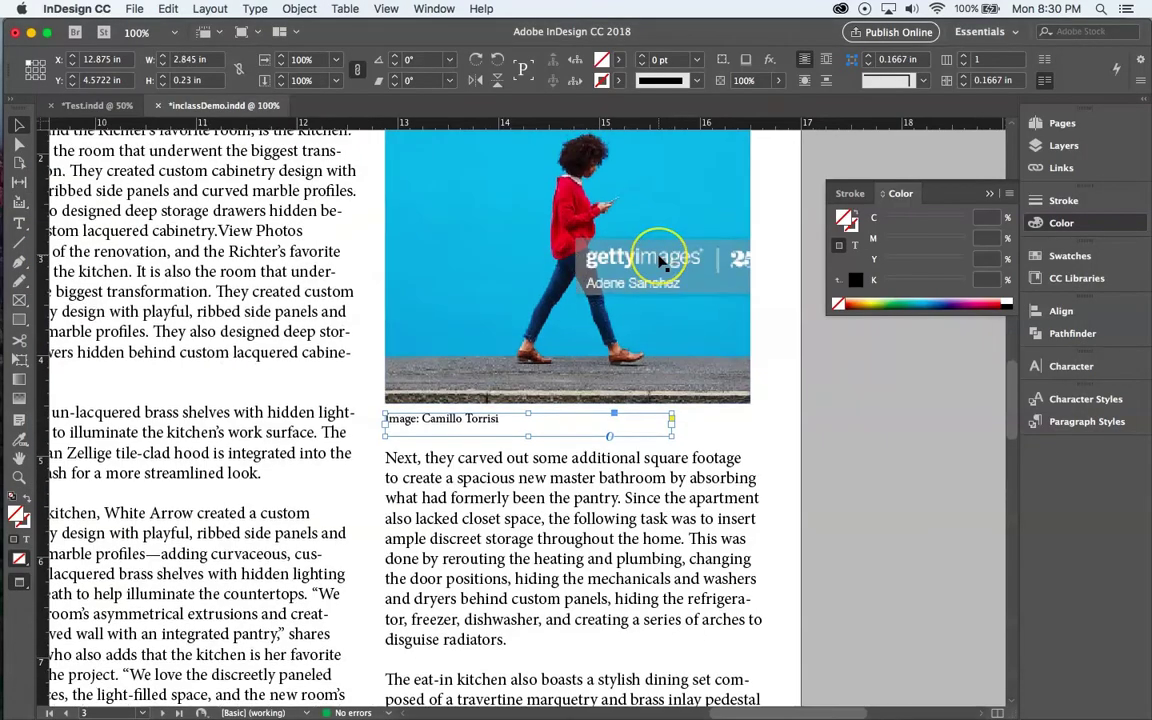
scroll(662, 260, down, 3)
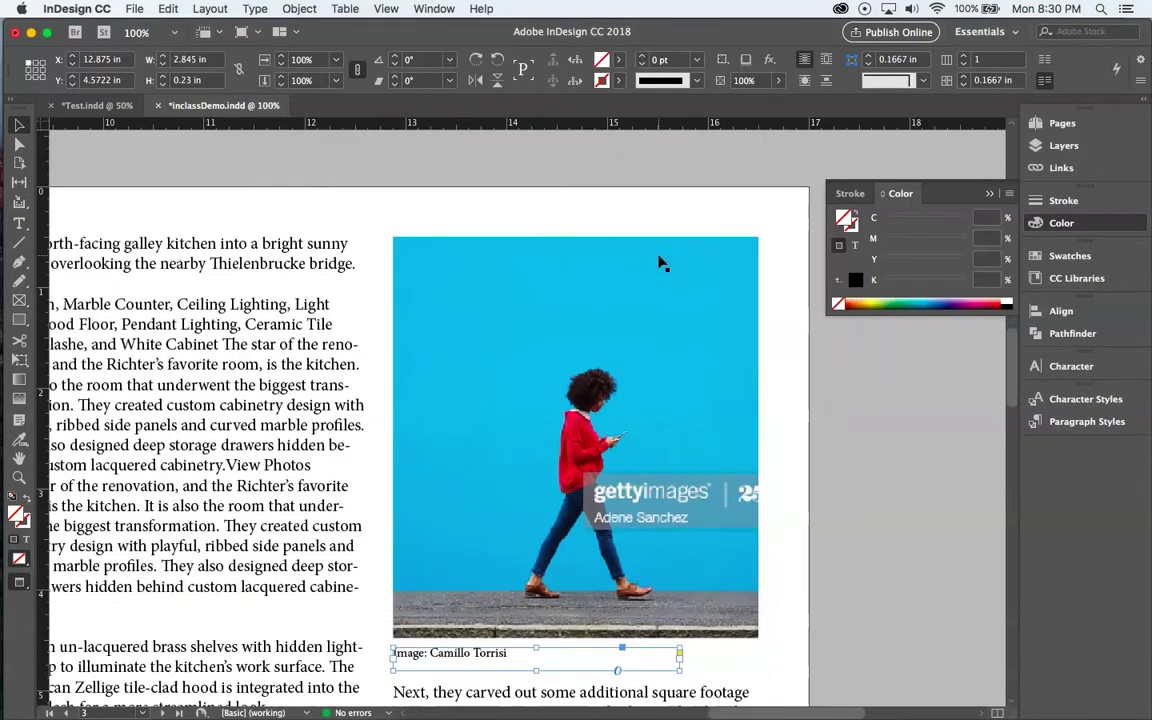
Set the display performance to Typical Display and inspect the images on pages 3 and 2.
click(390, 10)
mouse_move(430, 258)
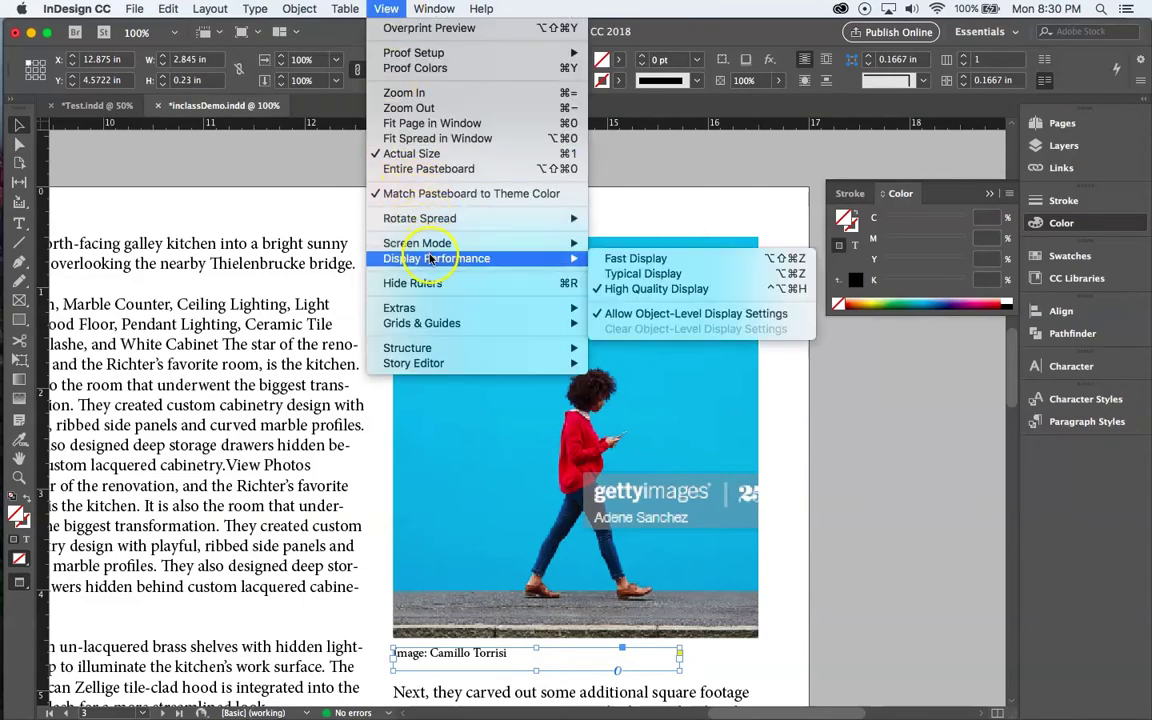
click(660, 274)
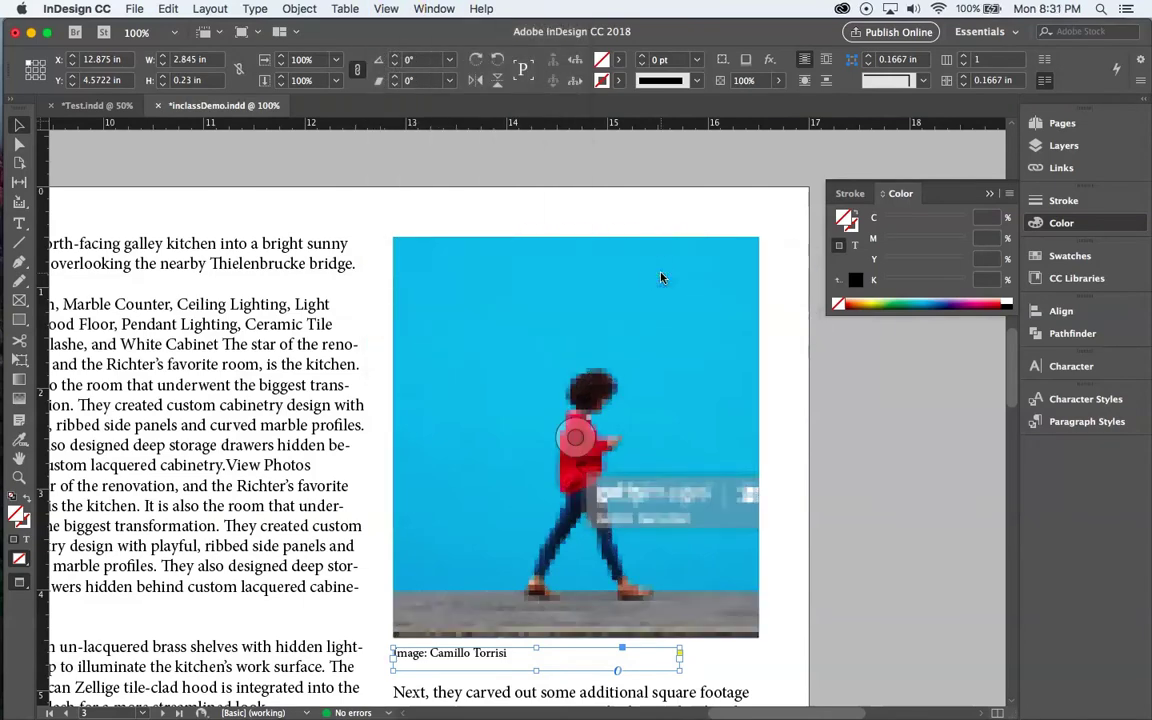
scroll(442, 478, left, 3)
scroll(442, 478, down, 2)
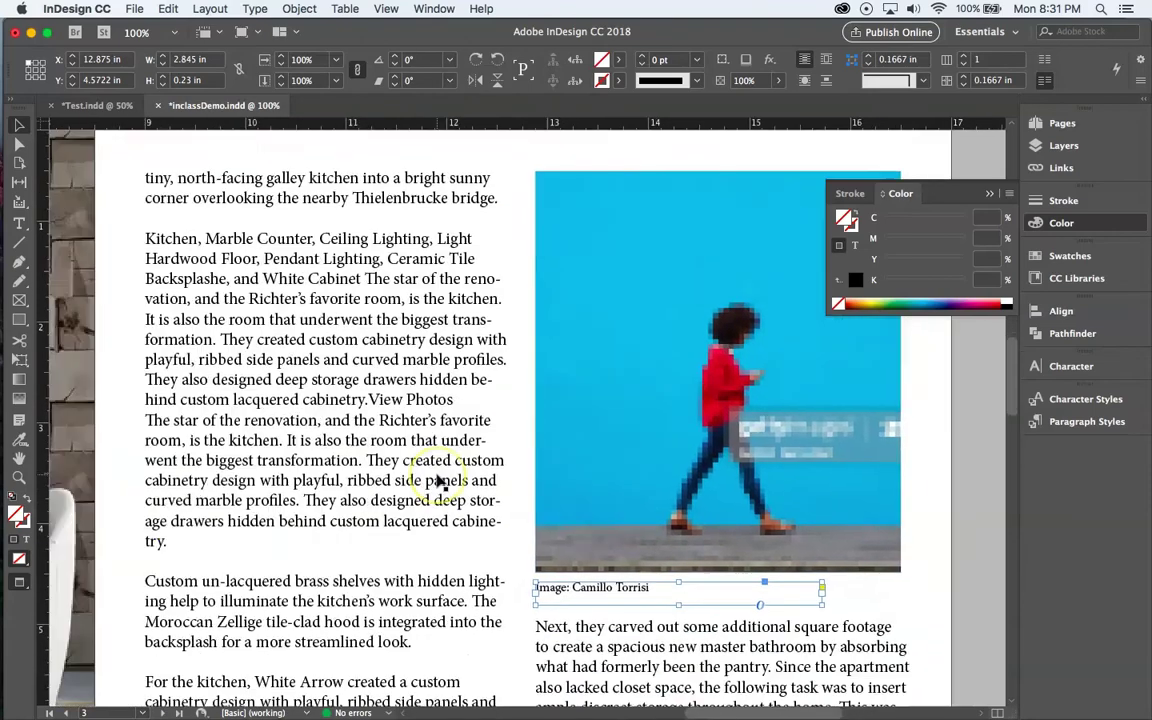
scroll(442, 478, left, 10)
scroll(442, 478, down, 1)
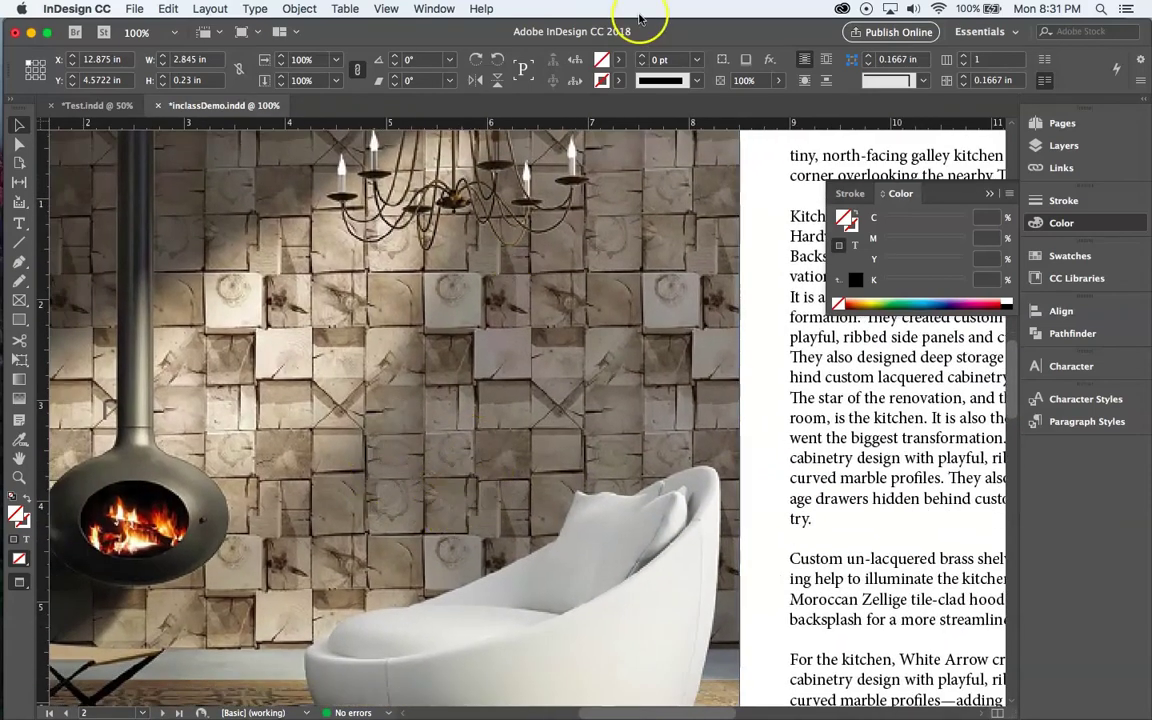
Set the display performance to High Quality Display and check page 3's walking-woman photo at 75% zoom.
click(432, 10)
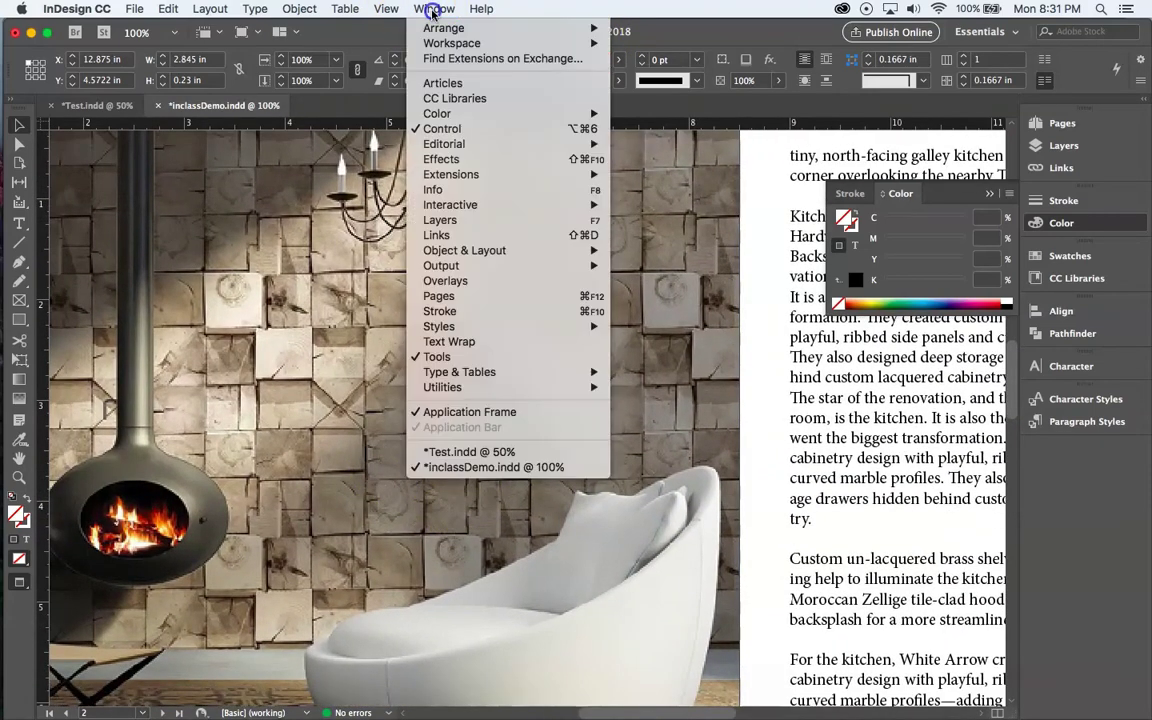
mouse_move(386, 10)
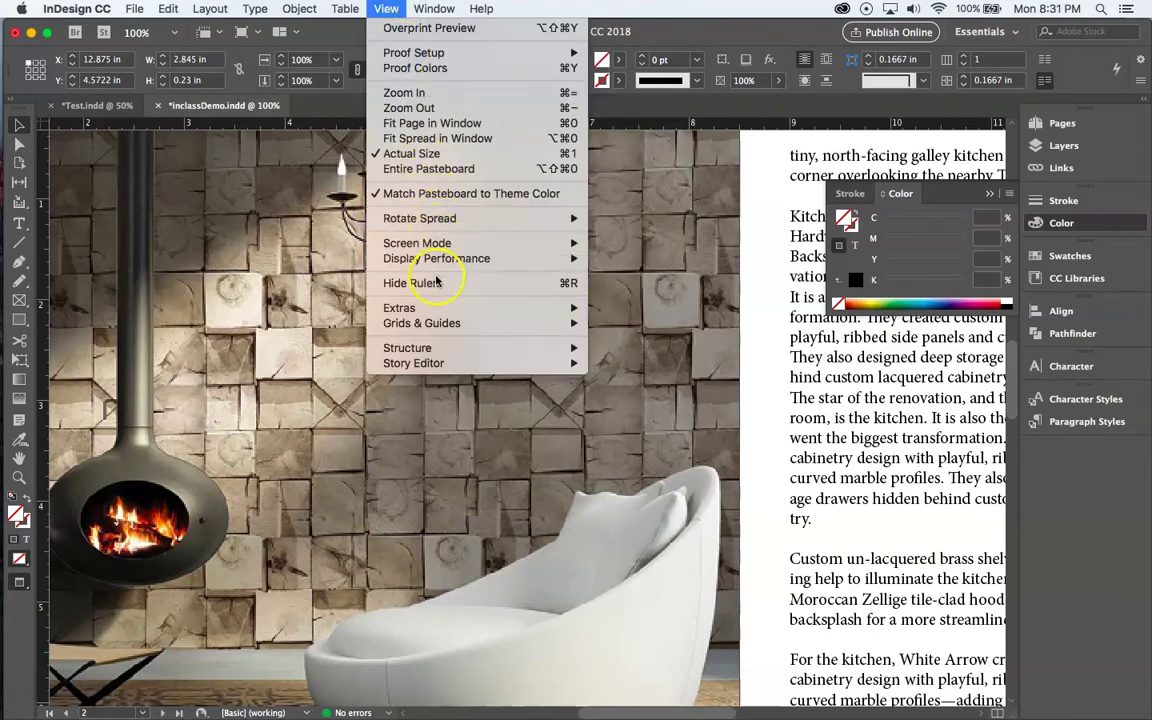
mouse_move(577, 262)
click(625, 289)
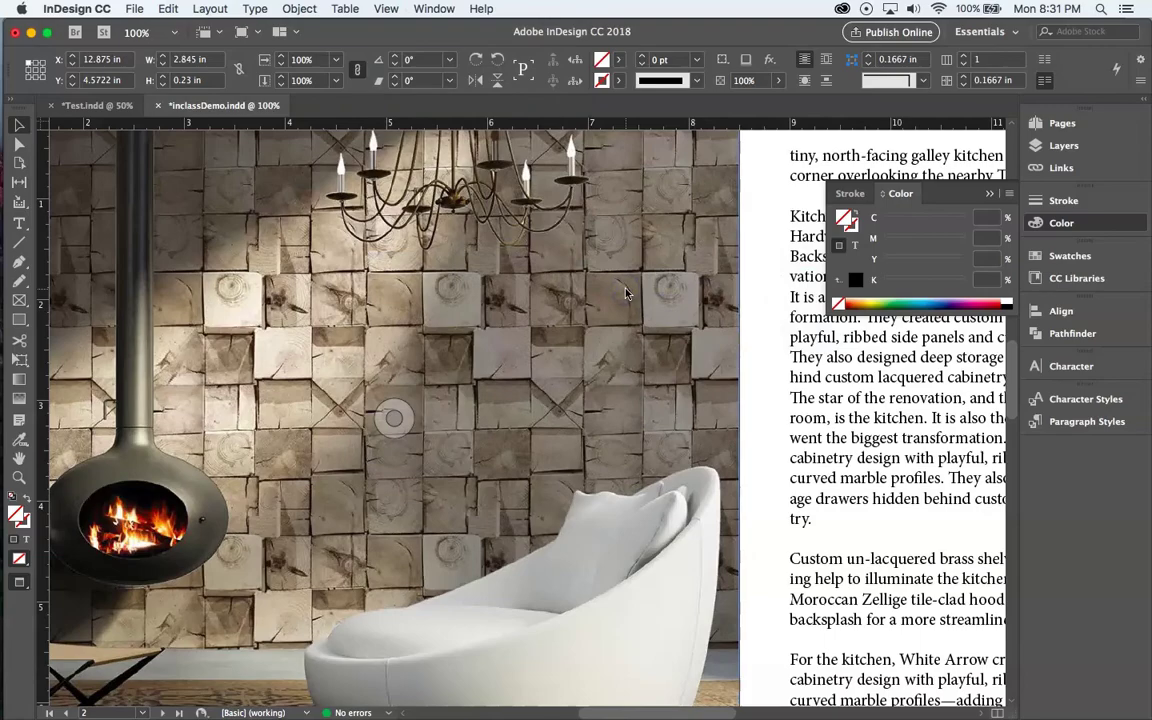
scroll(600, 519, right, 10)
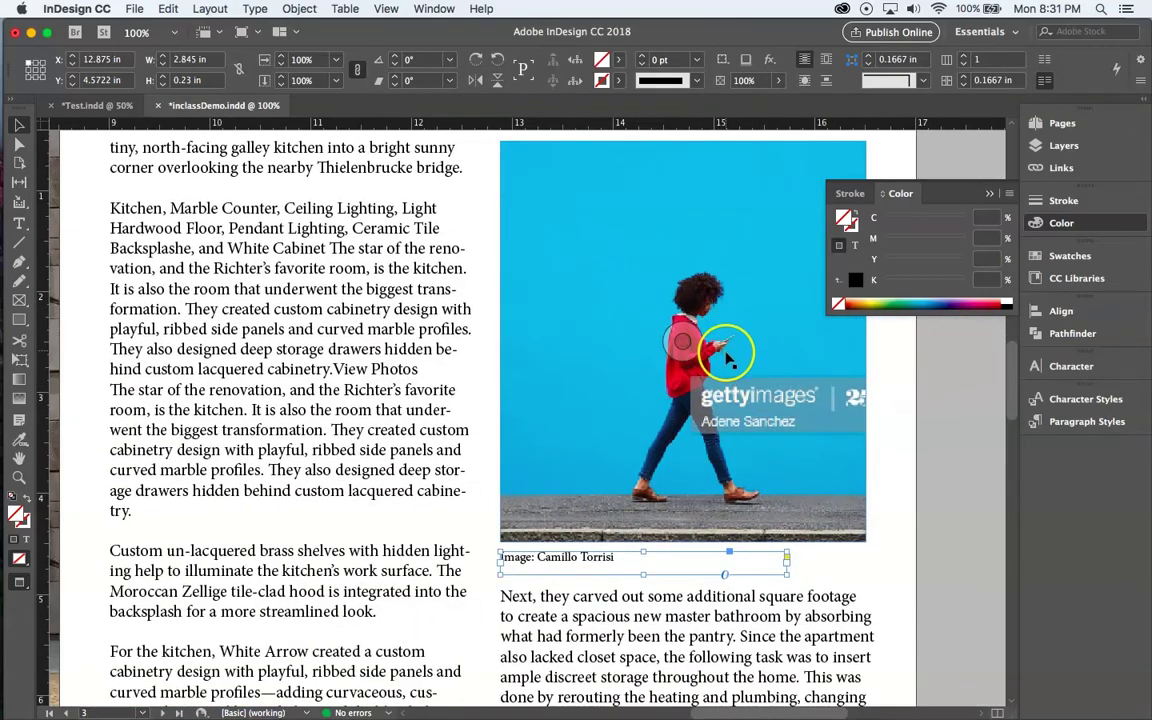
key(super+minus)
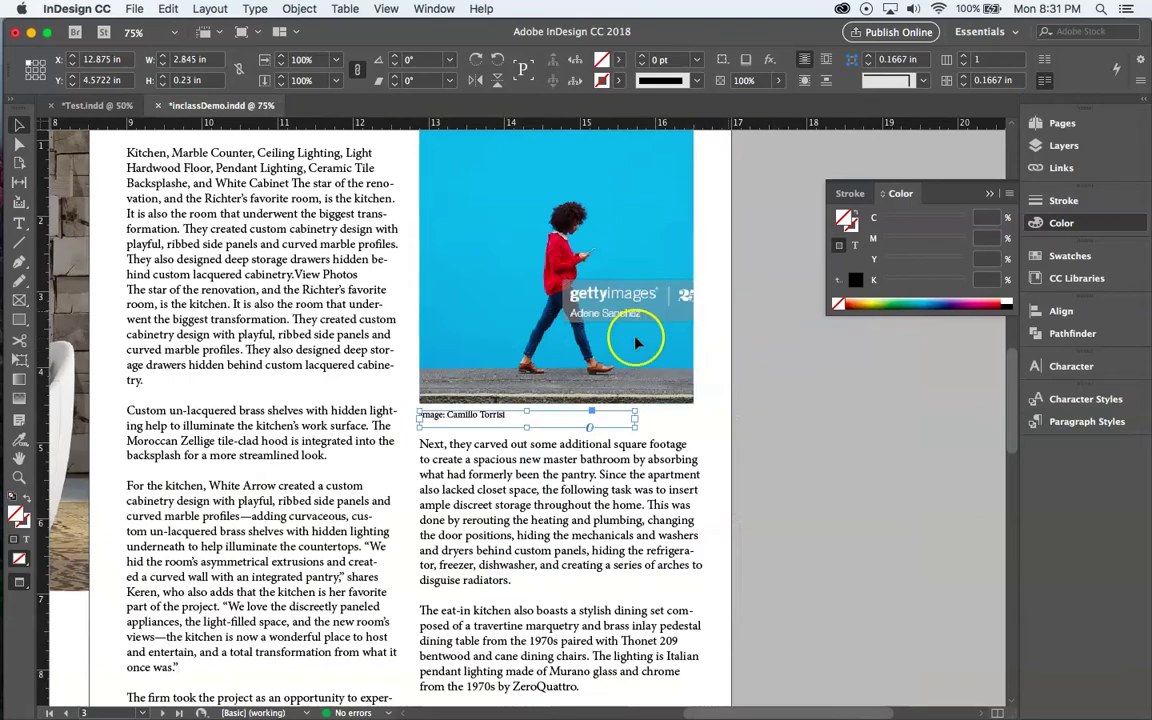
Switch to Chrome and reload the "home decoration" Google Images search without its size filter.
key(ctrl+Up)
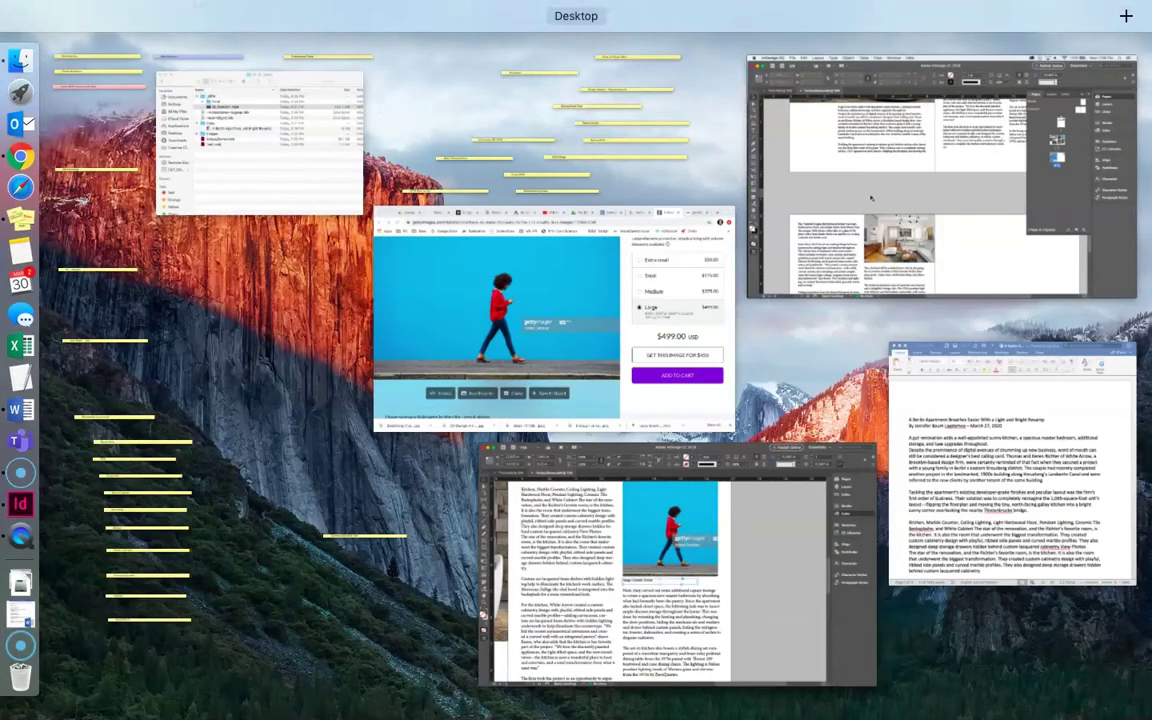
click(681, 316)
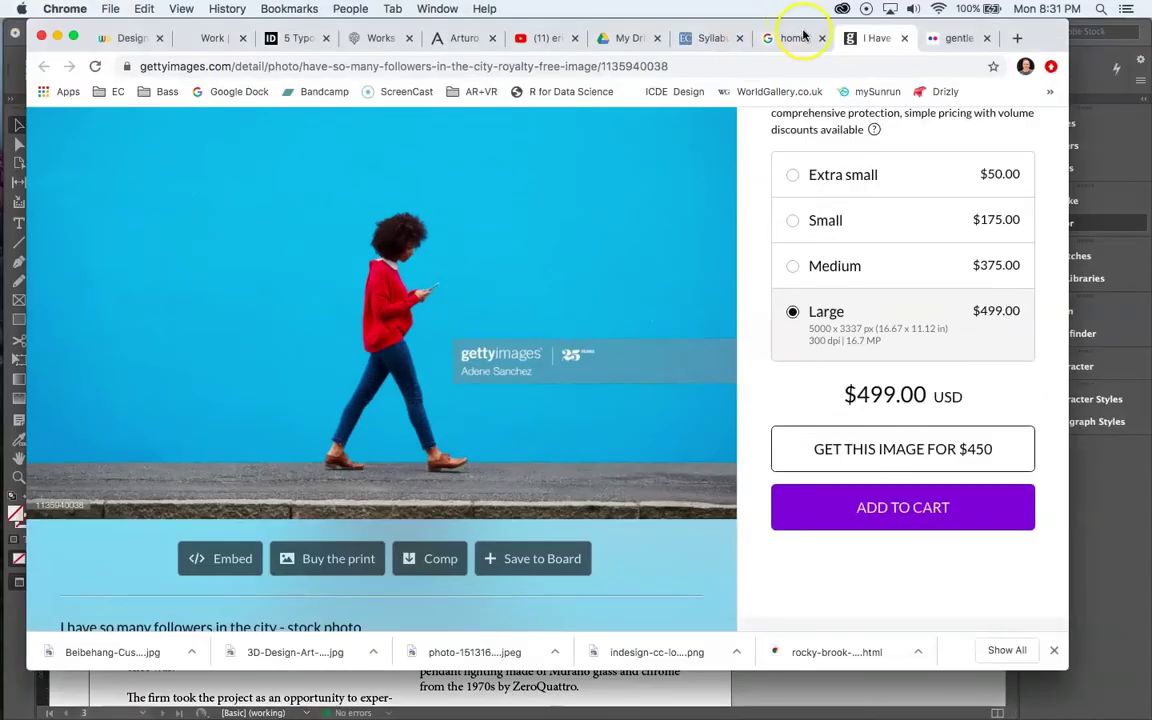
click(793, 39)
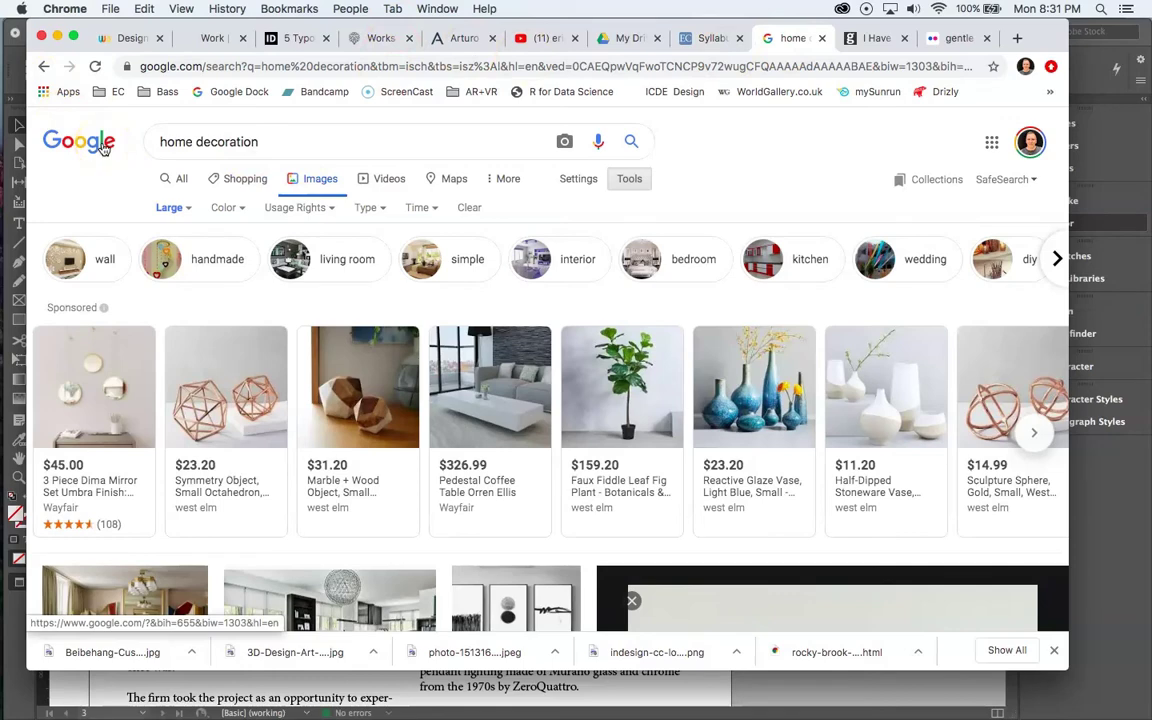
click(629, 179)
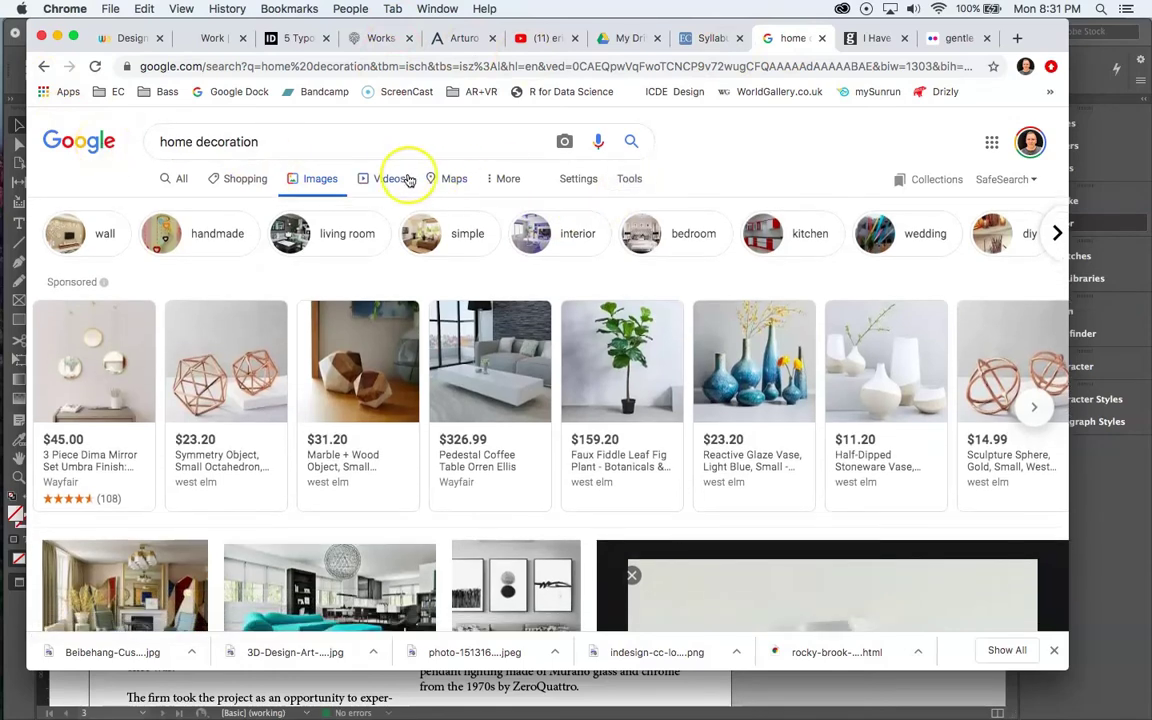
click(177, 186)
click(343, 190)
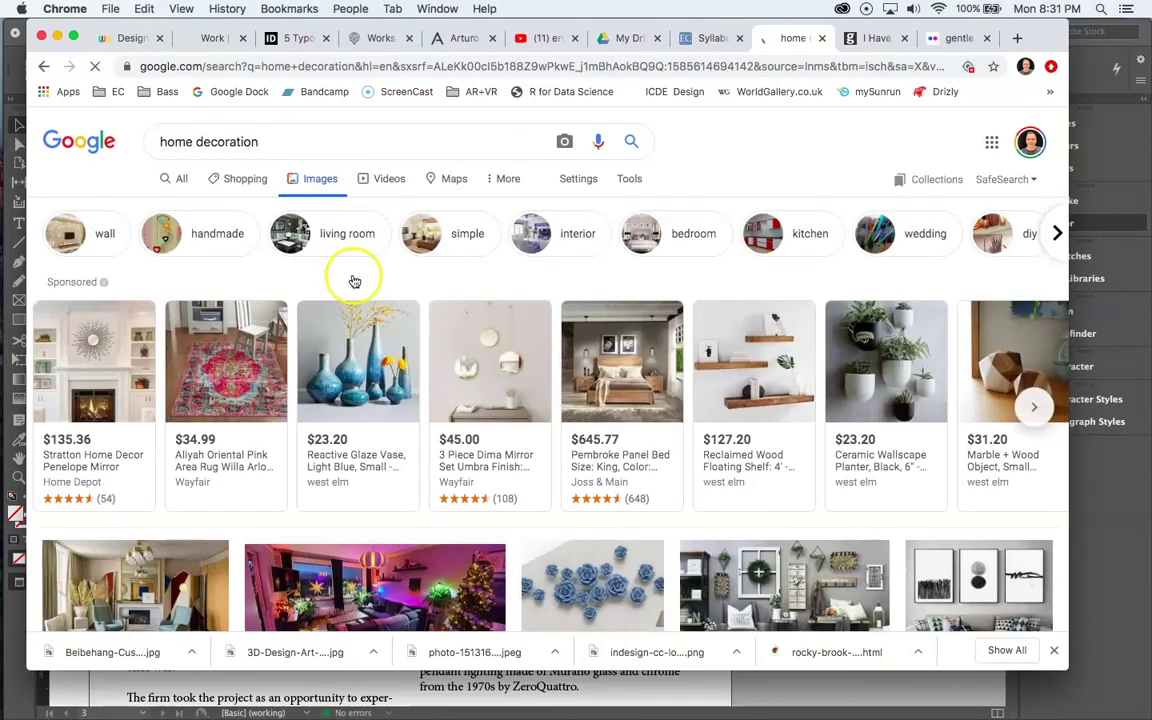
Filter the home decoration image results to the Large size.
click(630, 179)
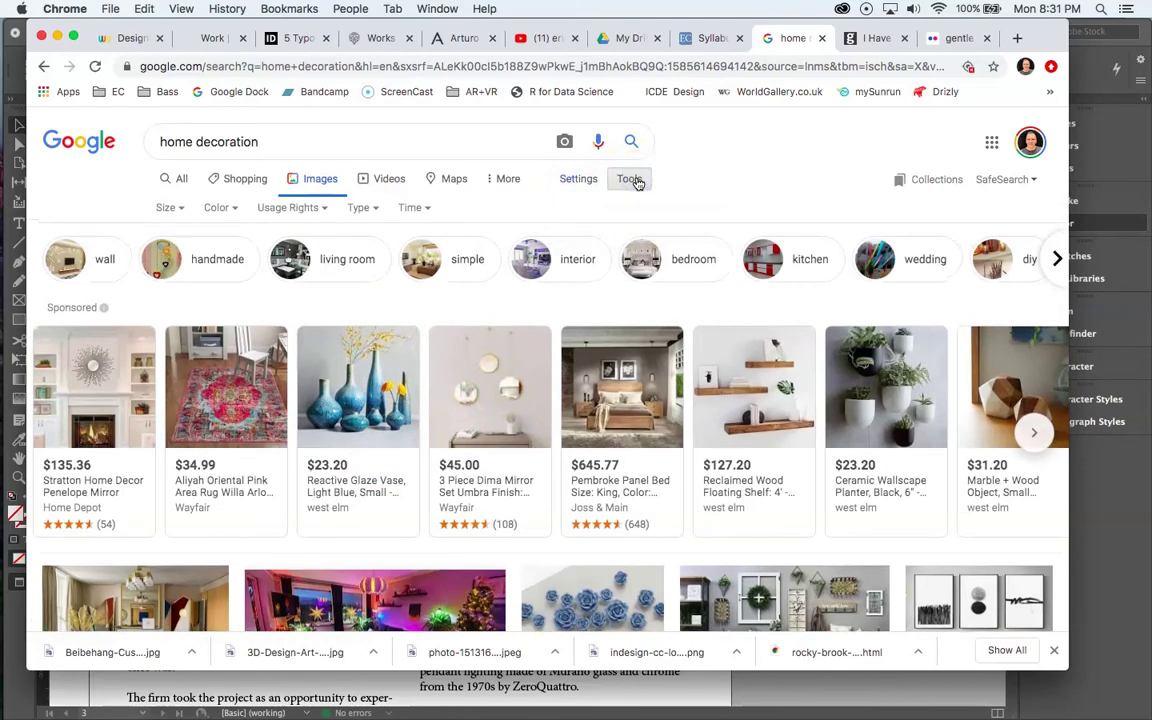
click(172, 209)
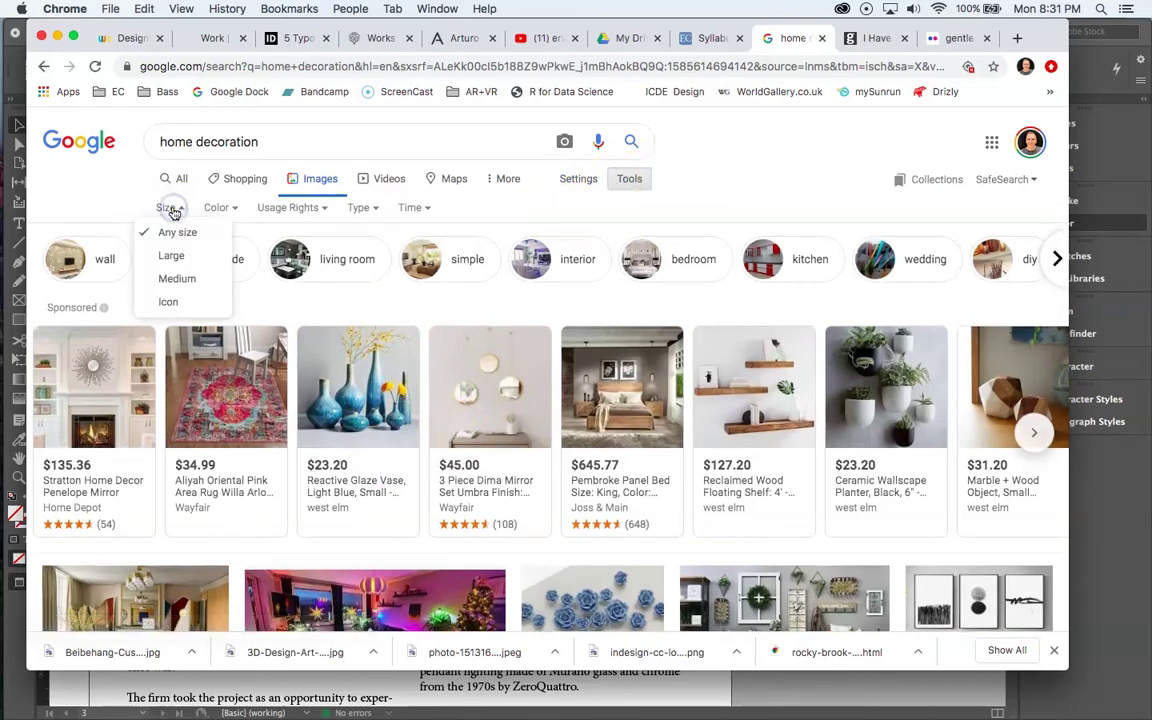
click(174, 256)
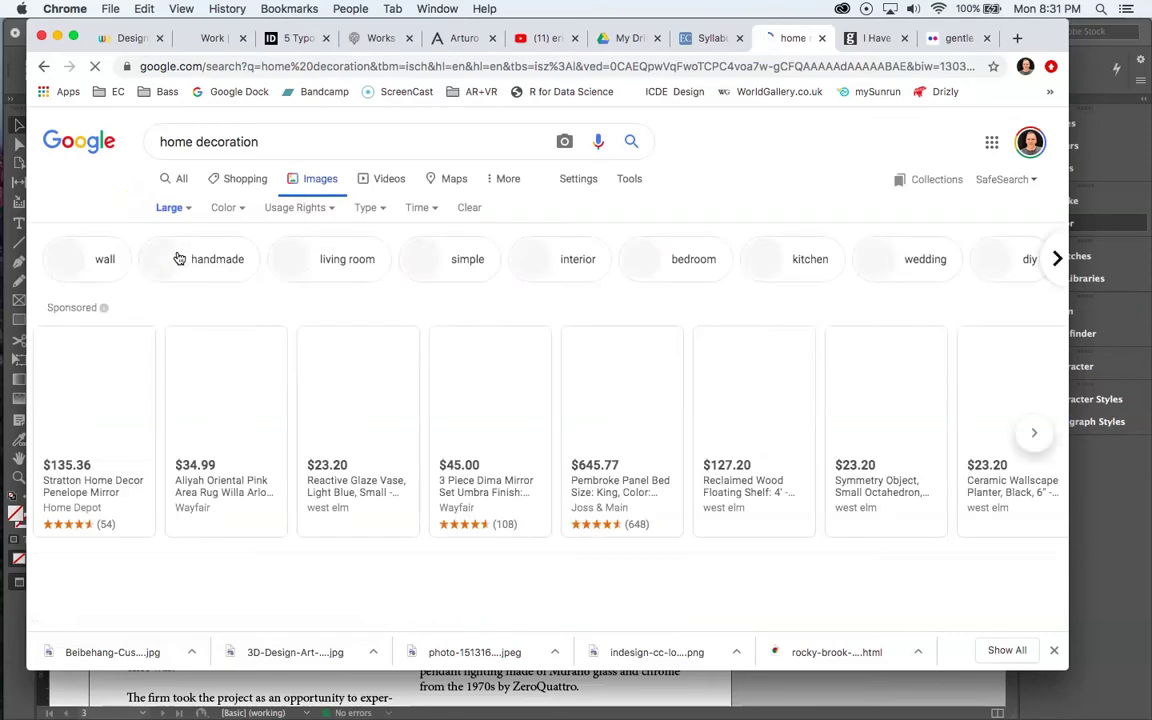
Preview several home decoration results, including the desk, green dresser, Moroccan room, staircase and wall clock photos, and check their pixel dimensions.
scroll(352, 453, down, 5)
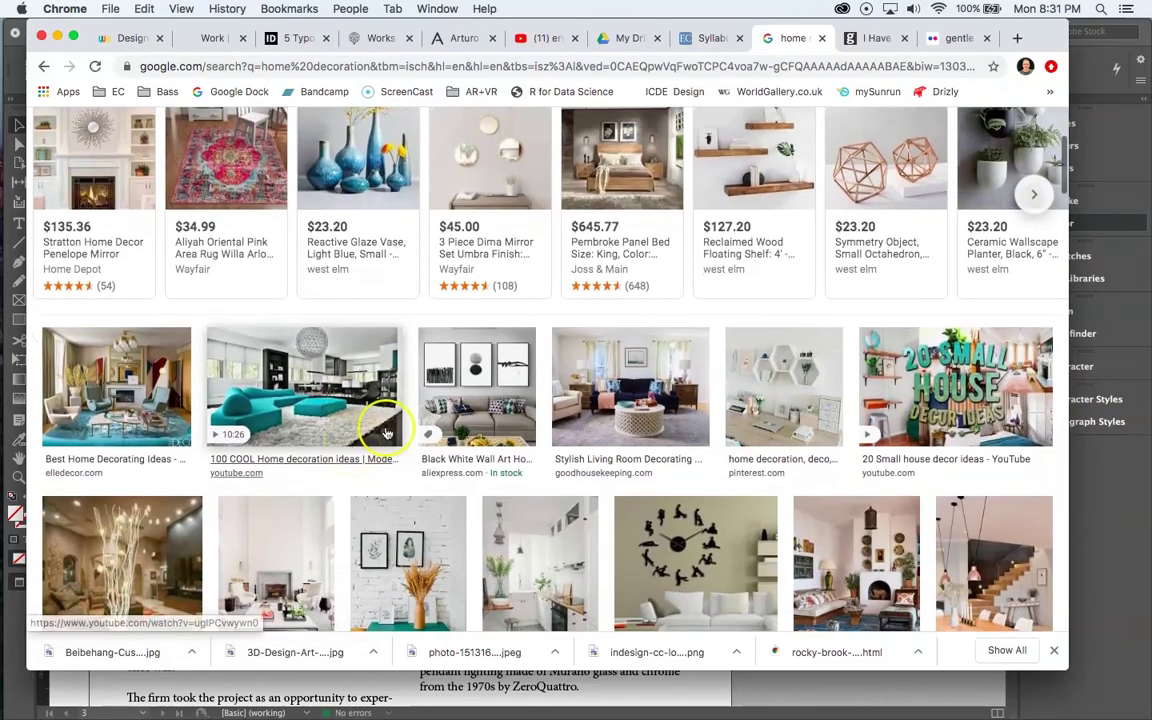
click(780, 390)
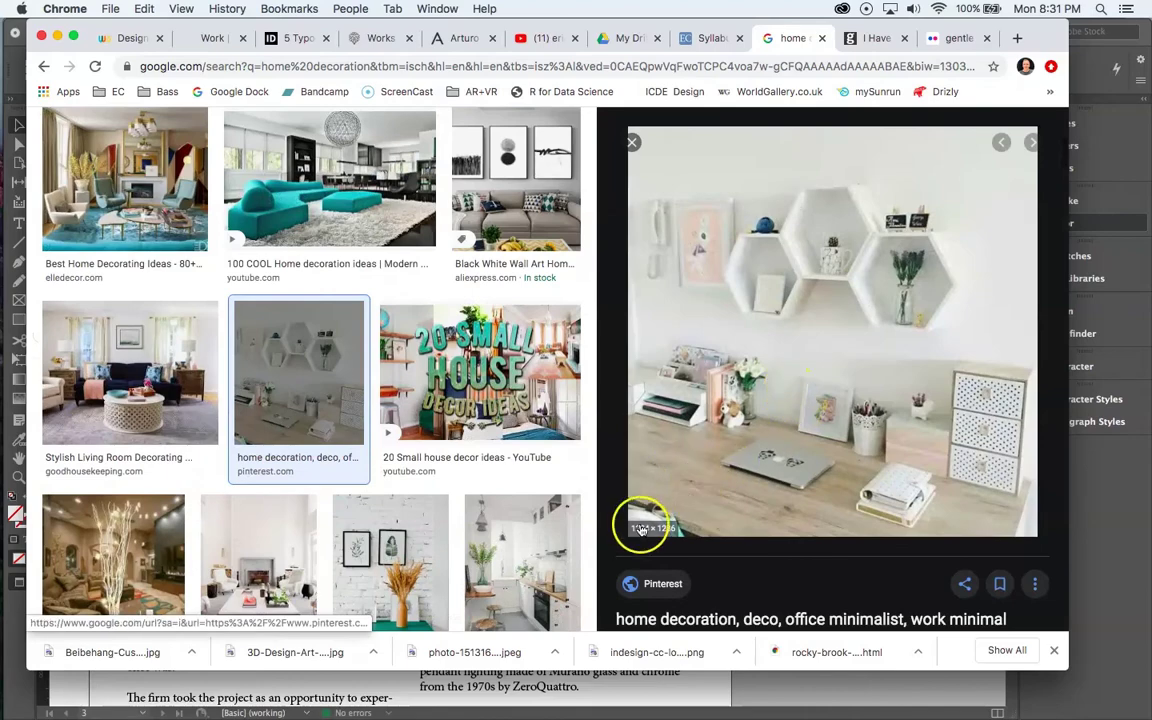
scroll(663, 532, down, 2)
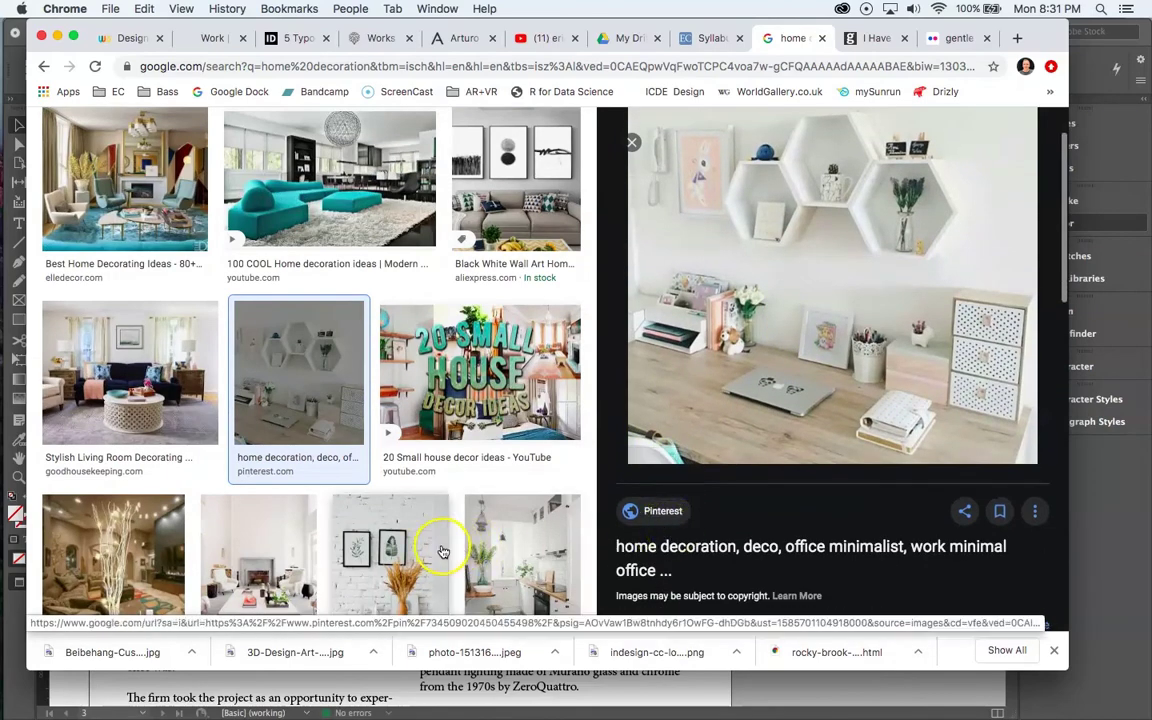
click(420, 550)
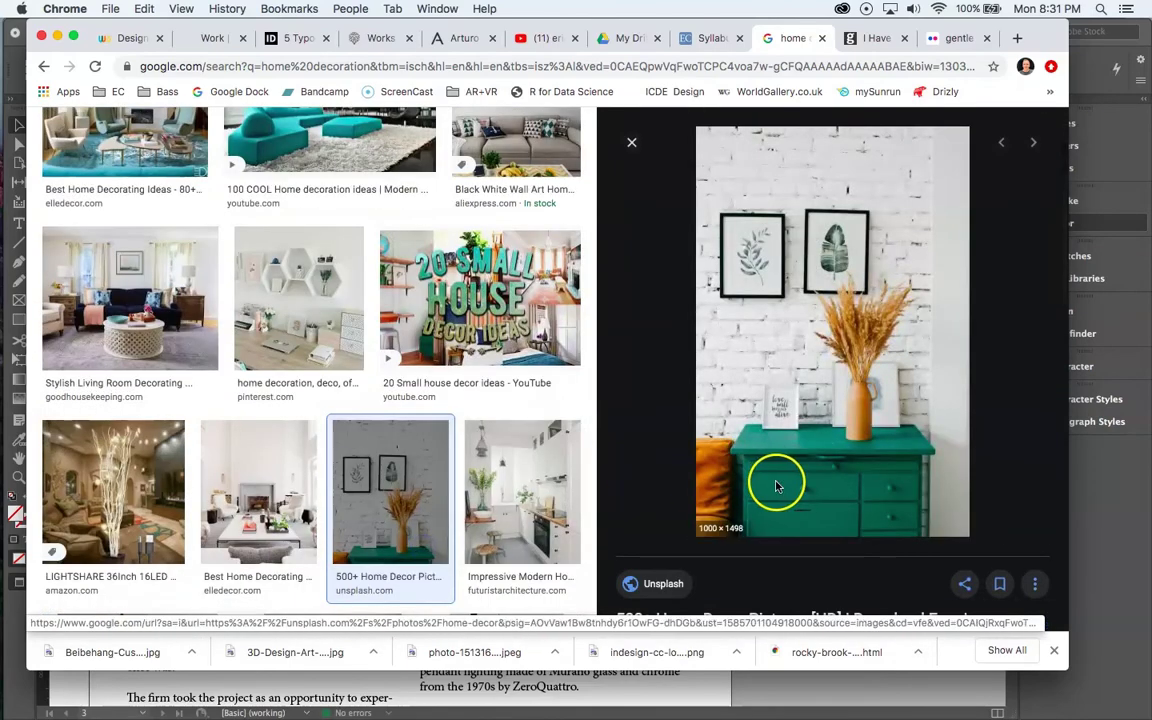
scroll(487, 452, down, 3)
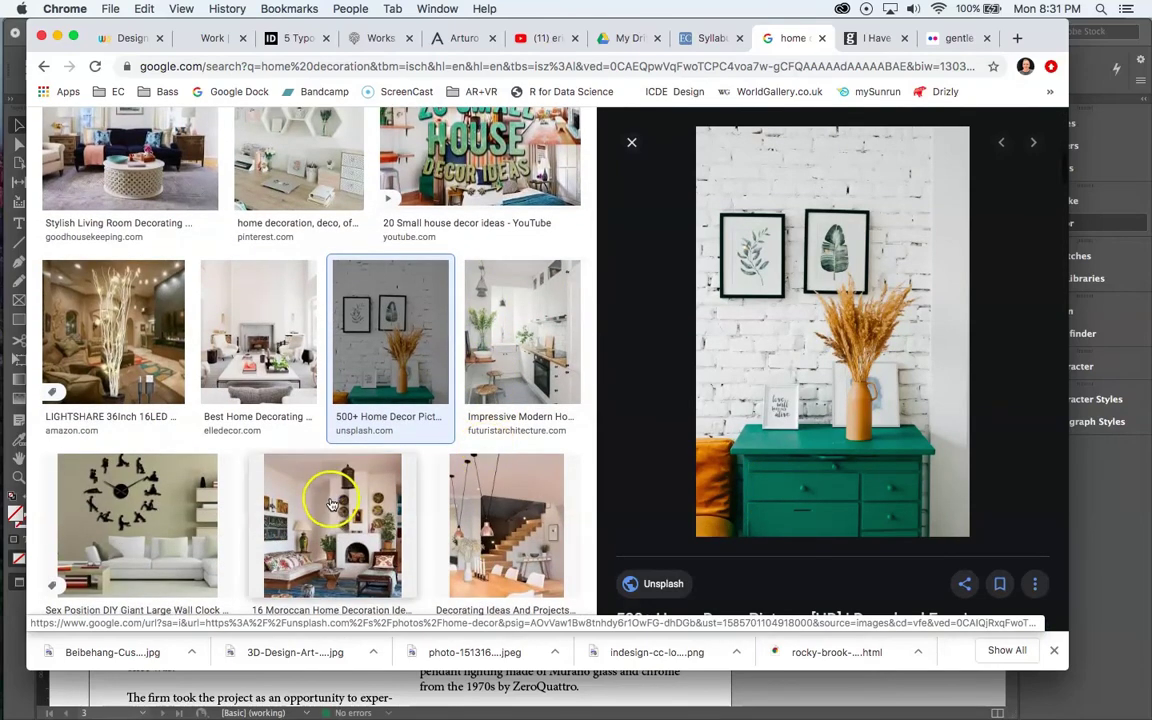
click(327, 489)
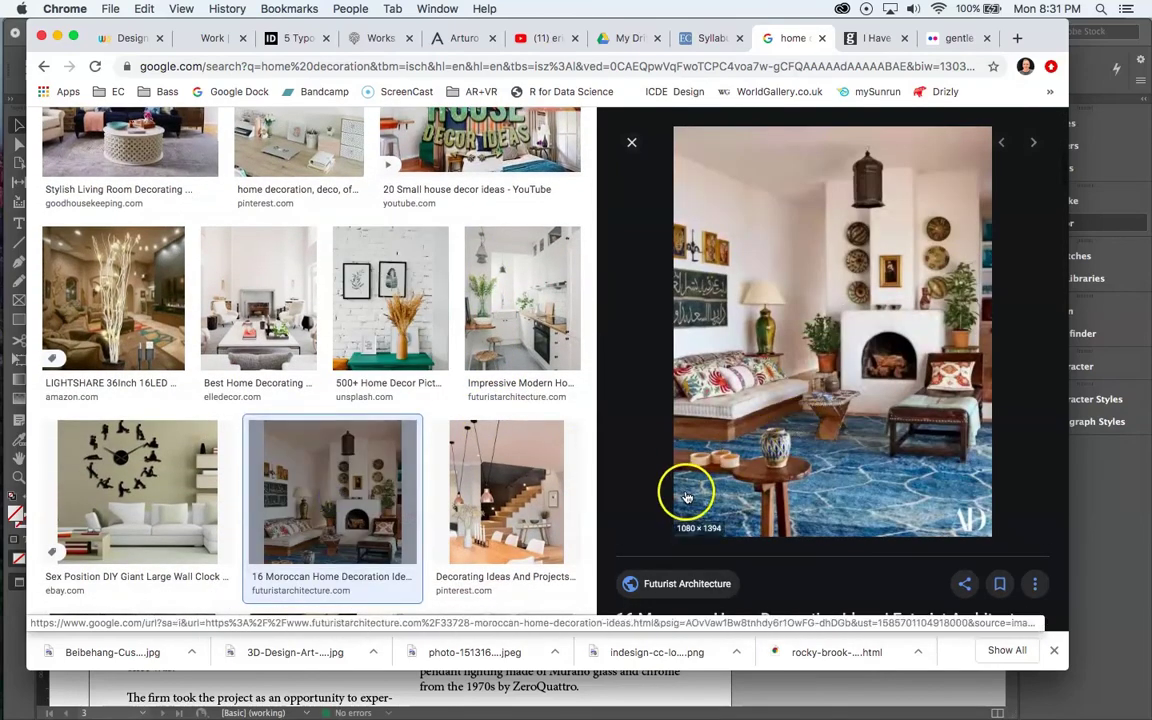
click(510, 485)
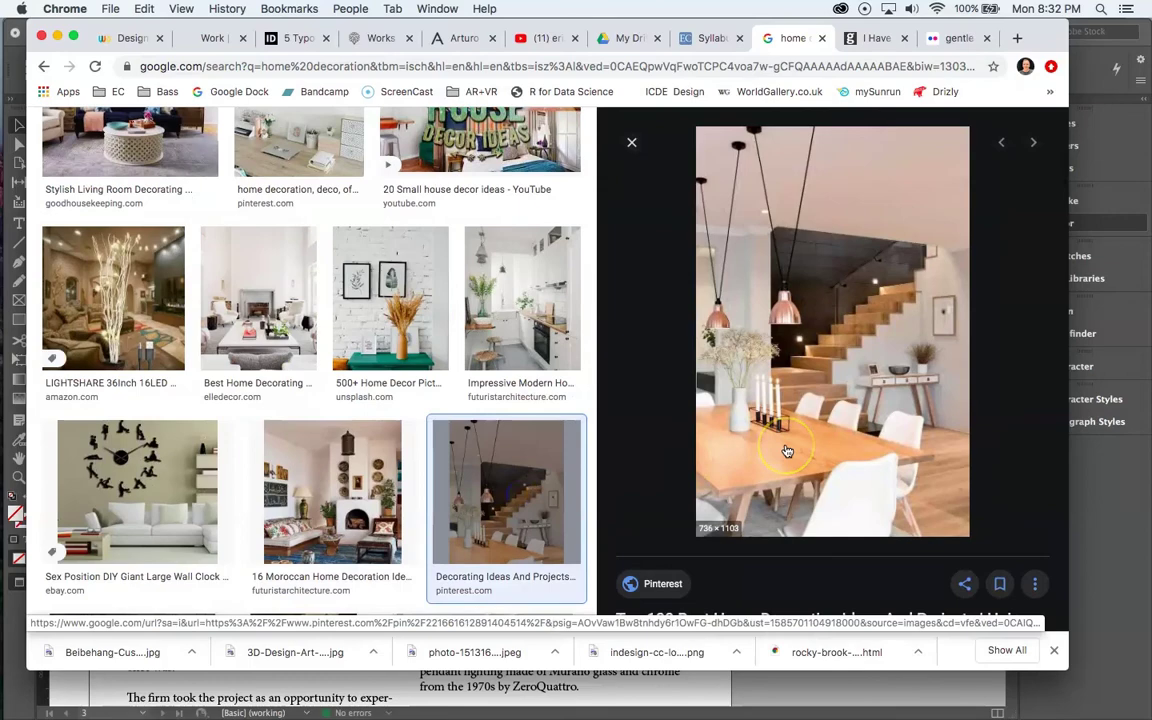
click(116, 496)
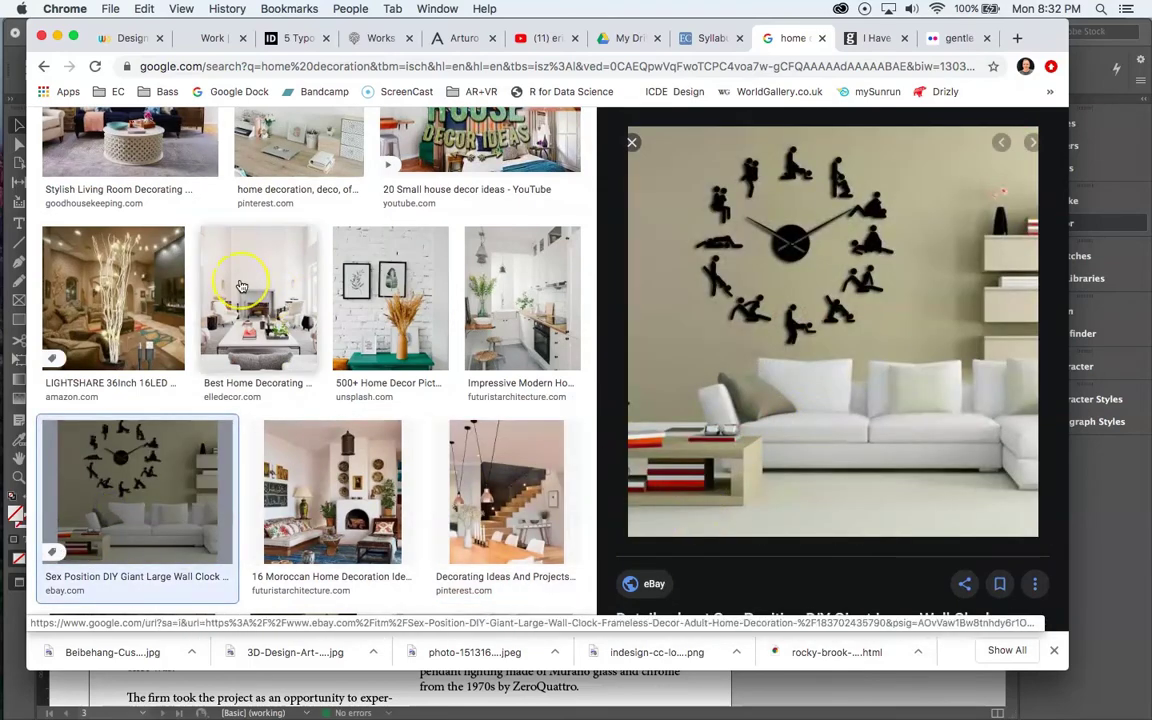
Preview the 3D wallpaper image with the hanging fireplace and white armchair, and return to the search filters.
scroll(240, 287, up, 5)
scroll(240, 287, down, 10)
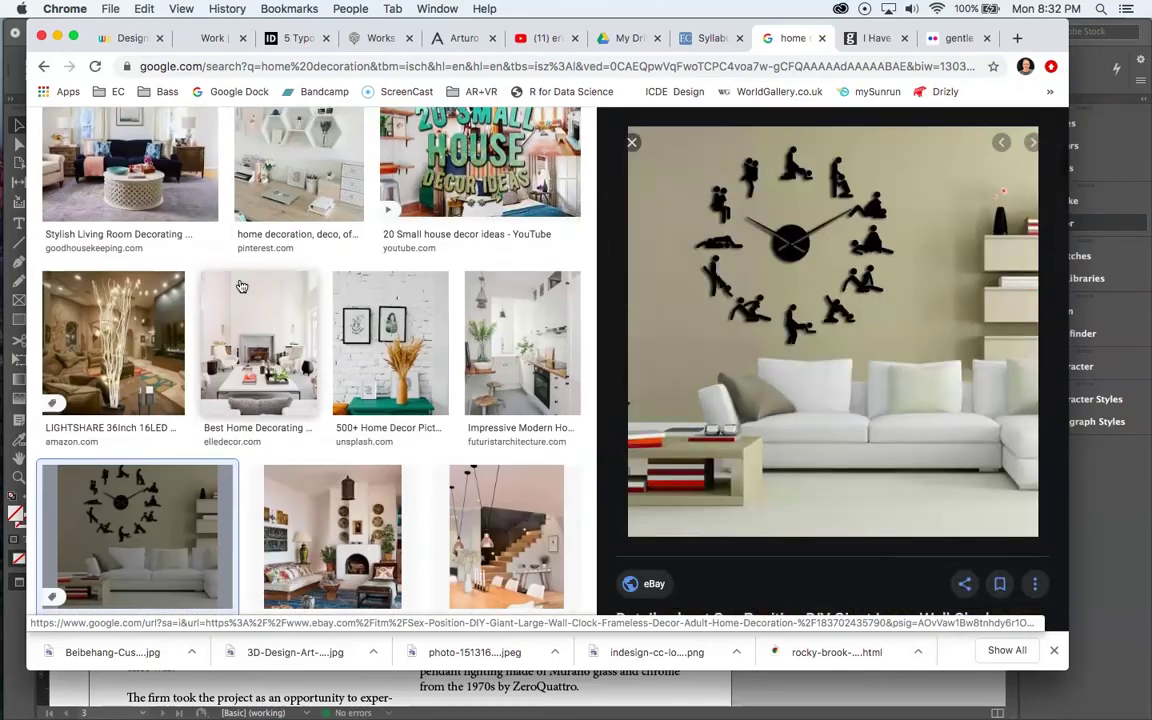
click(128, 292)
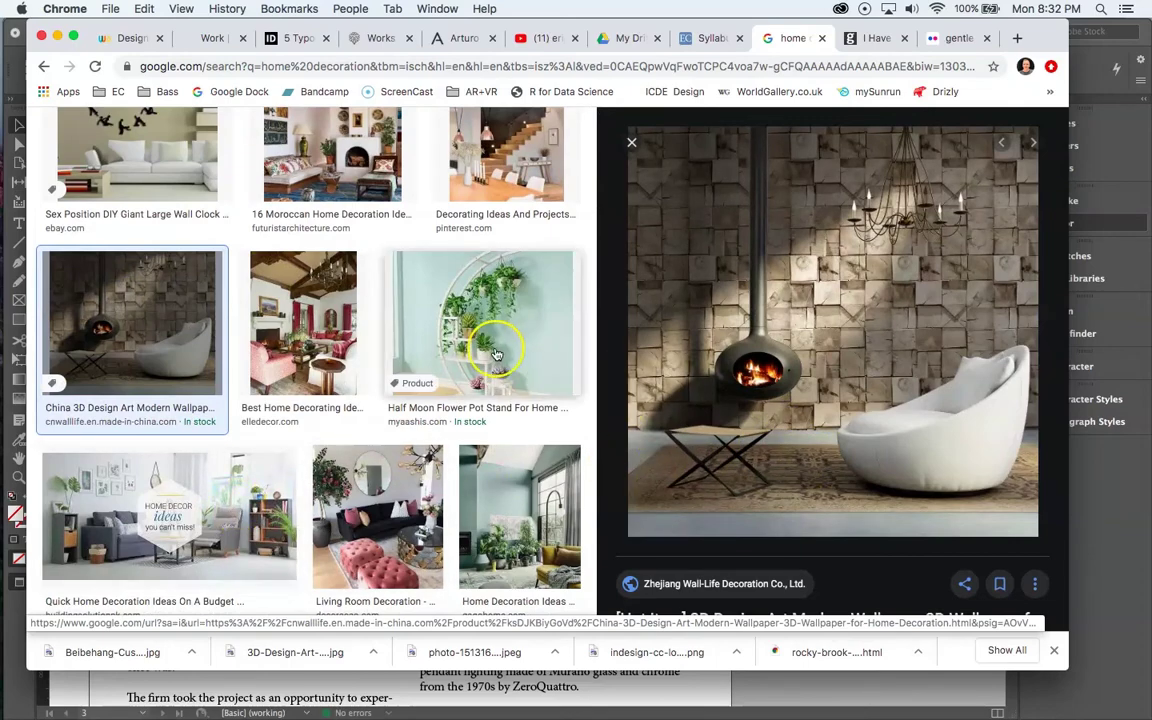
scroll(500, 345, up, 5)
scroll(495, 353, up, 5)
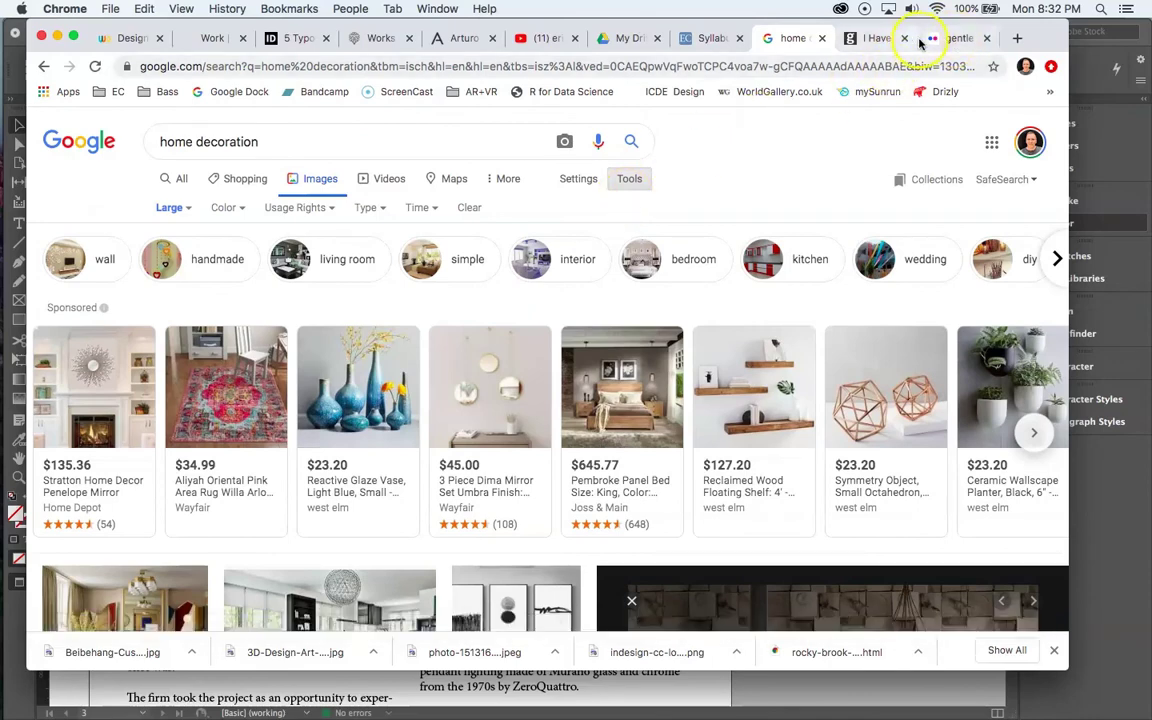
Open the portrait photo's Flickr page and review its download sizes and rights information, leaving the size list closed.
click(957, 40)
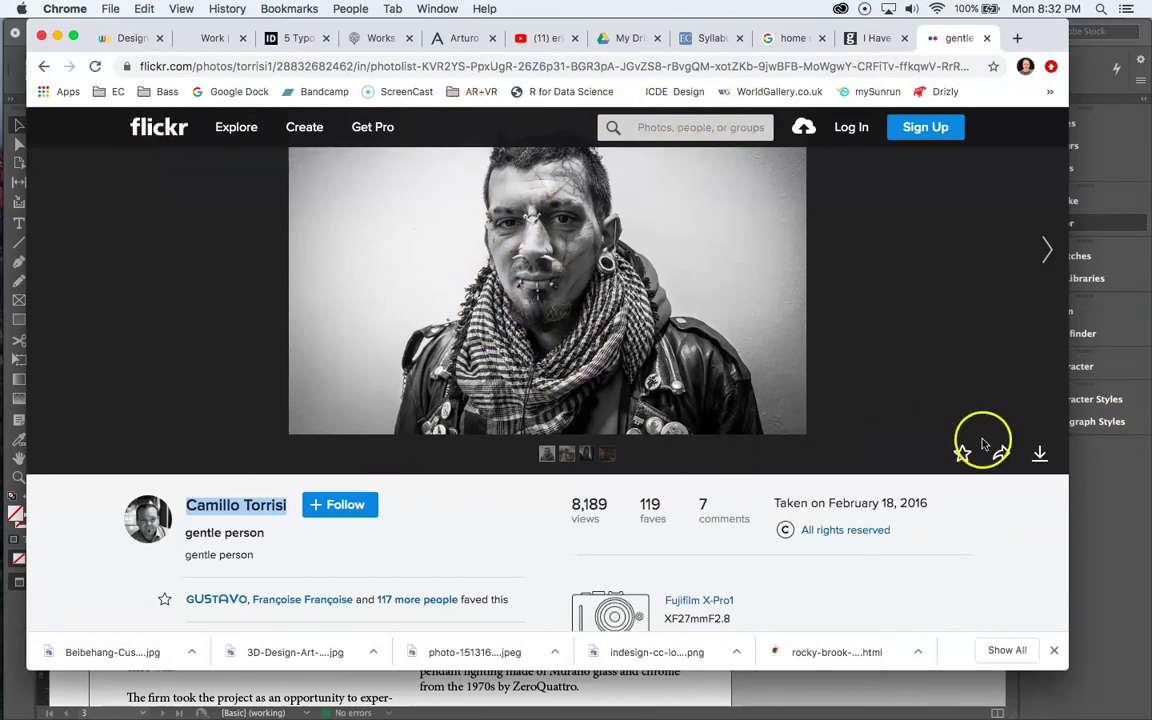
click(1040, 455)
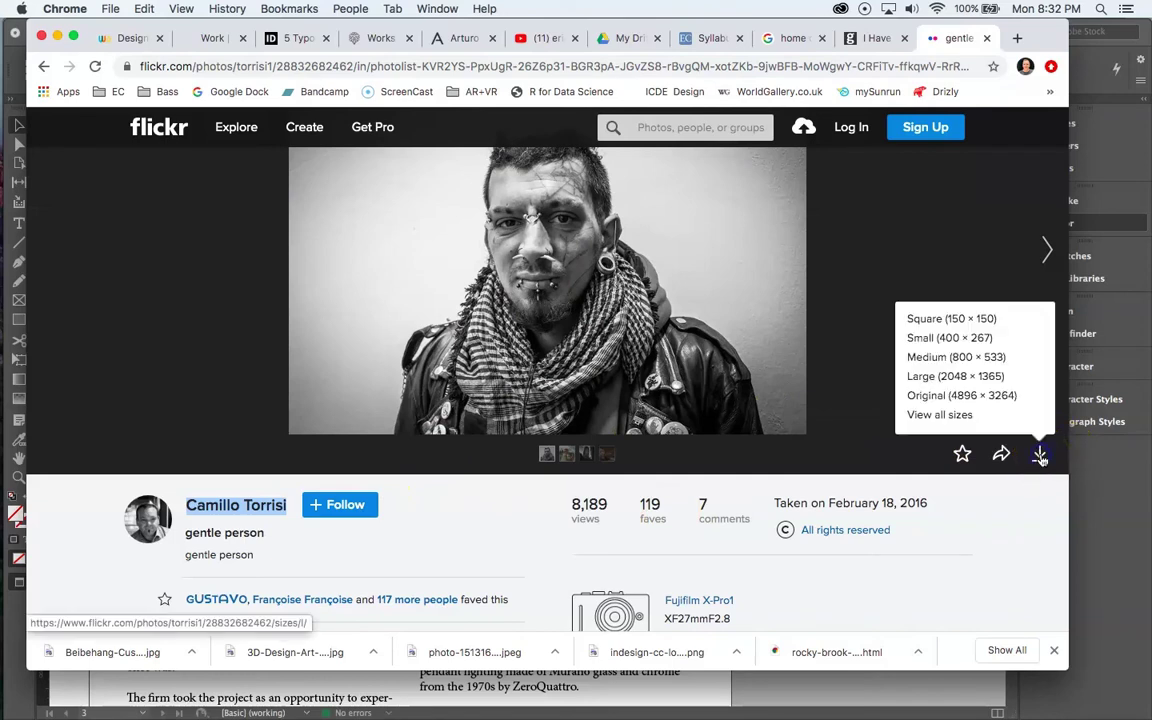
click(969, 386)
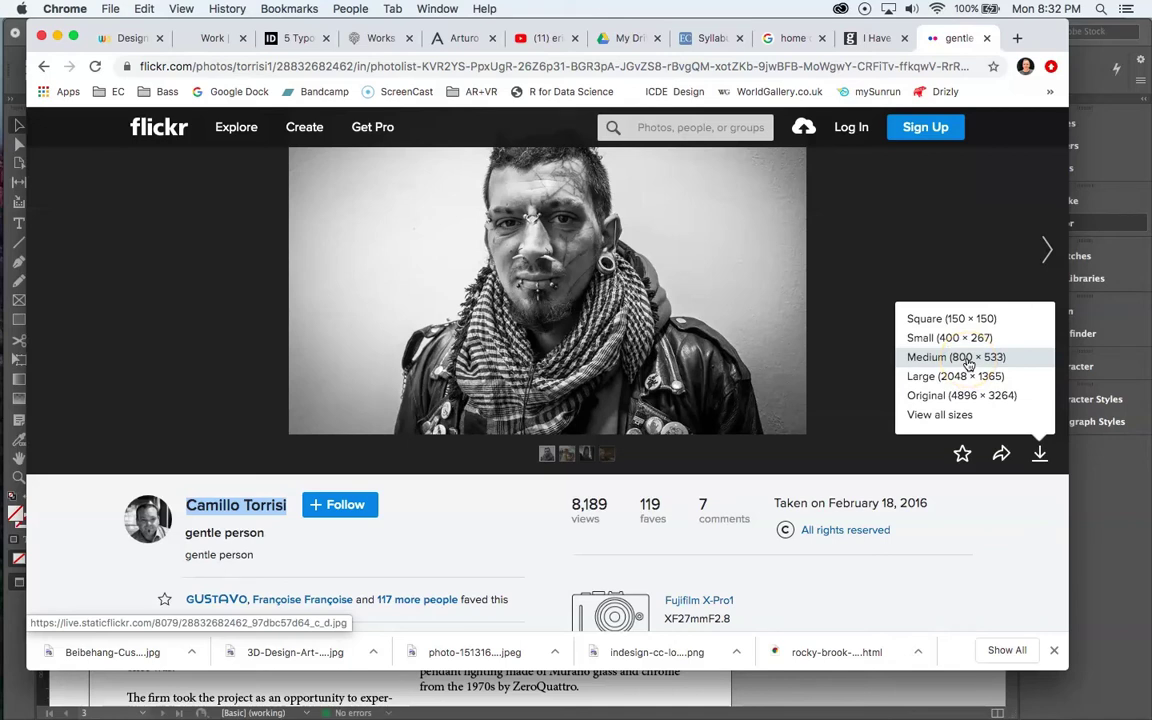
click(963, 342)
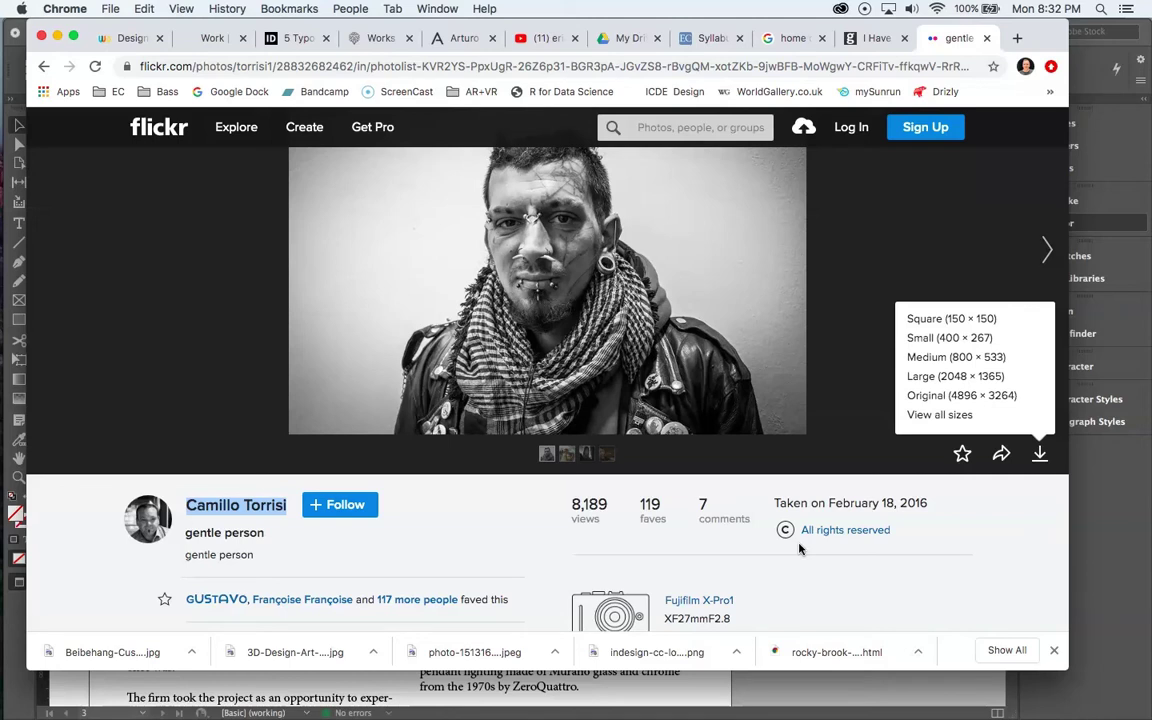
click(518, 562)
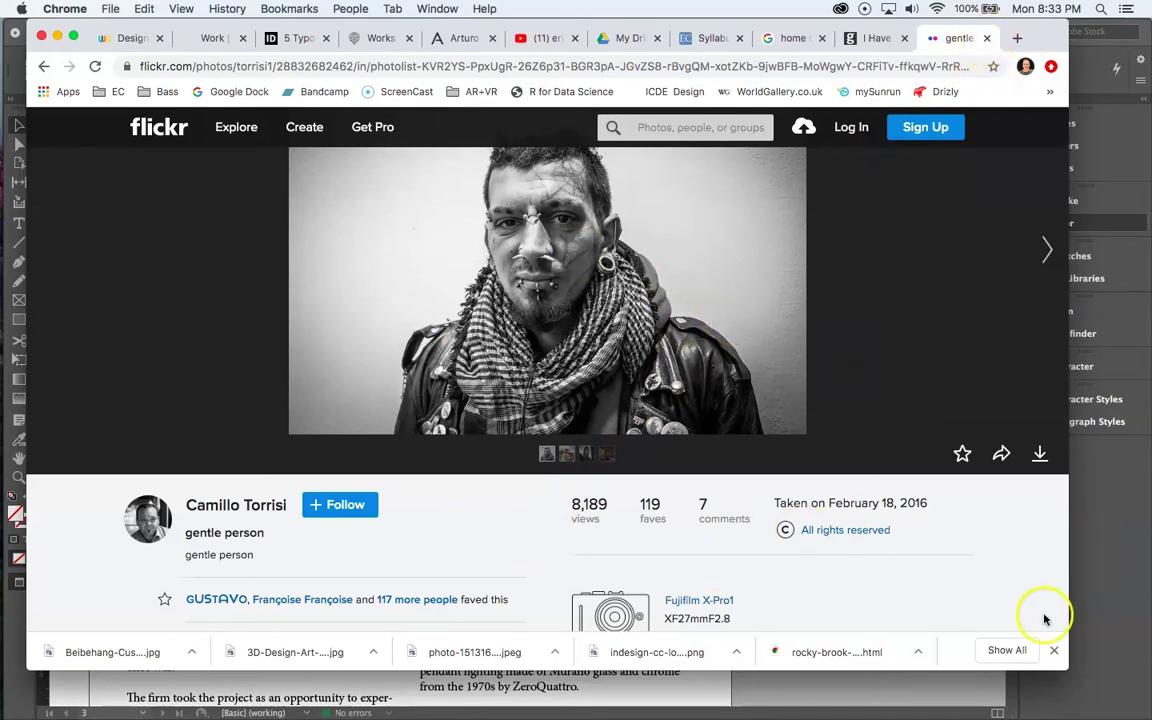
Return to InDesign and look over the armchair image and text columns across pages 2 and 3.
click(938, 700)
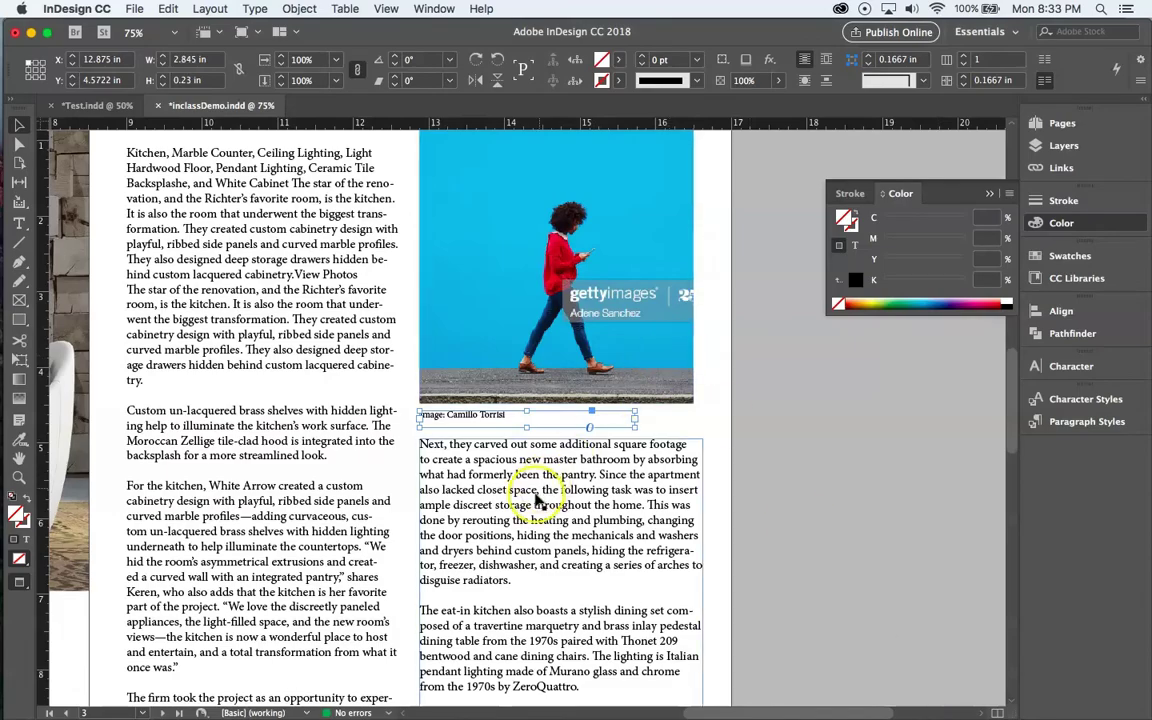
scroll(537, 502, left, 10)
scroll(537, 502, up, 3)
scroll(537, 502, down, 6)
scroll(537, 502, right, 3)
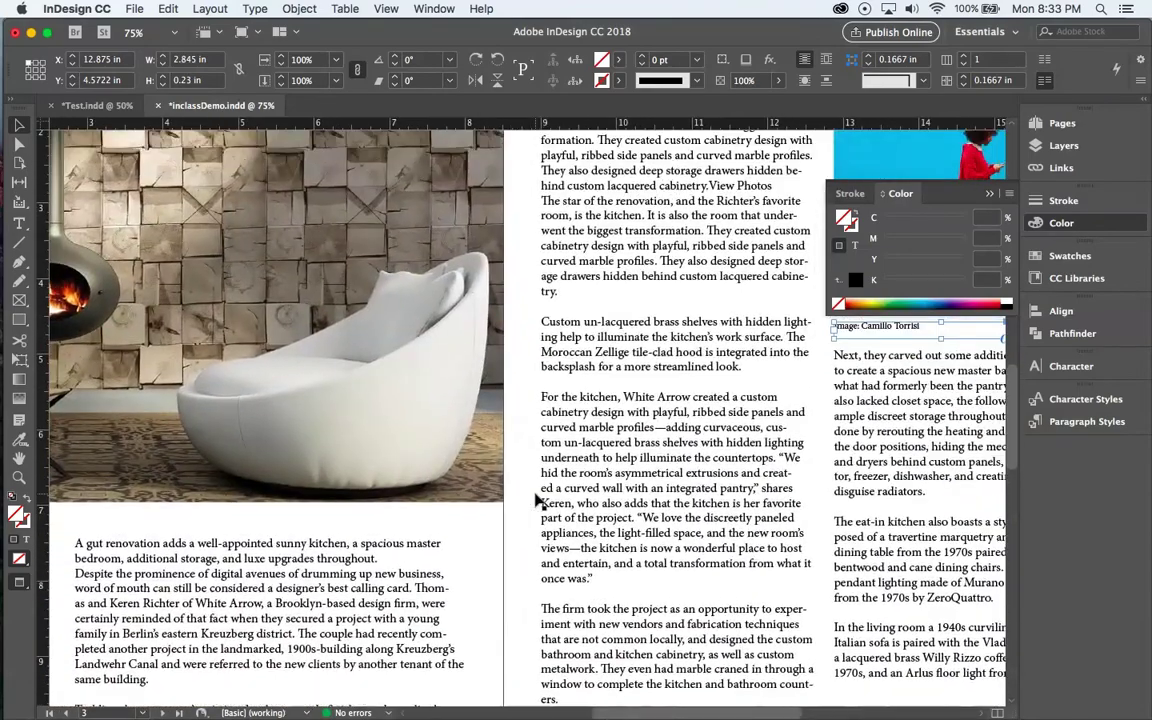
Look over the full spread on pages 2 and 3, checking the armchair image, the headline box and the text columns.
key(super+minus)
scroll(373, 478, left, 5)
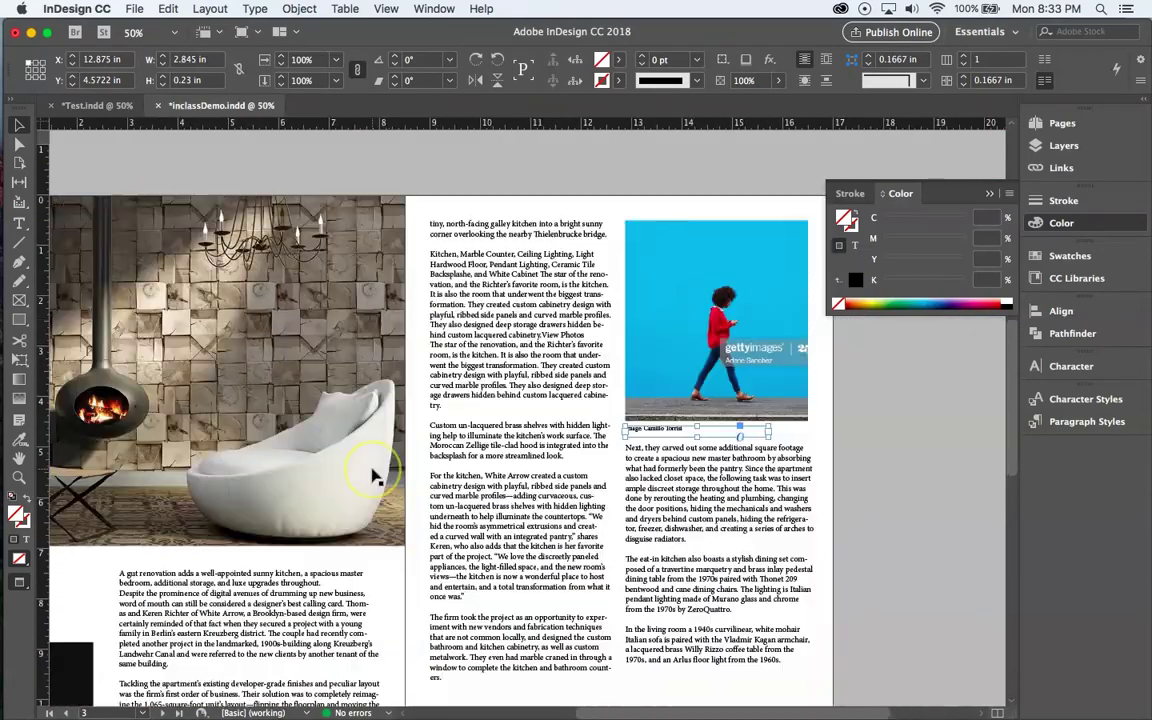
scroll(373, 478, up, 3)
scroll(373, 478, left, 3)
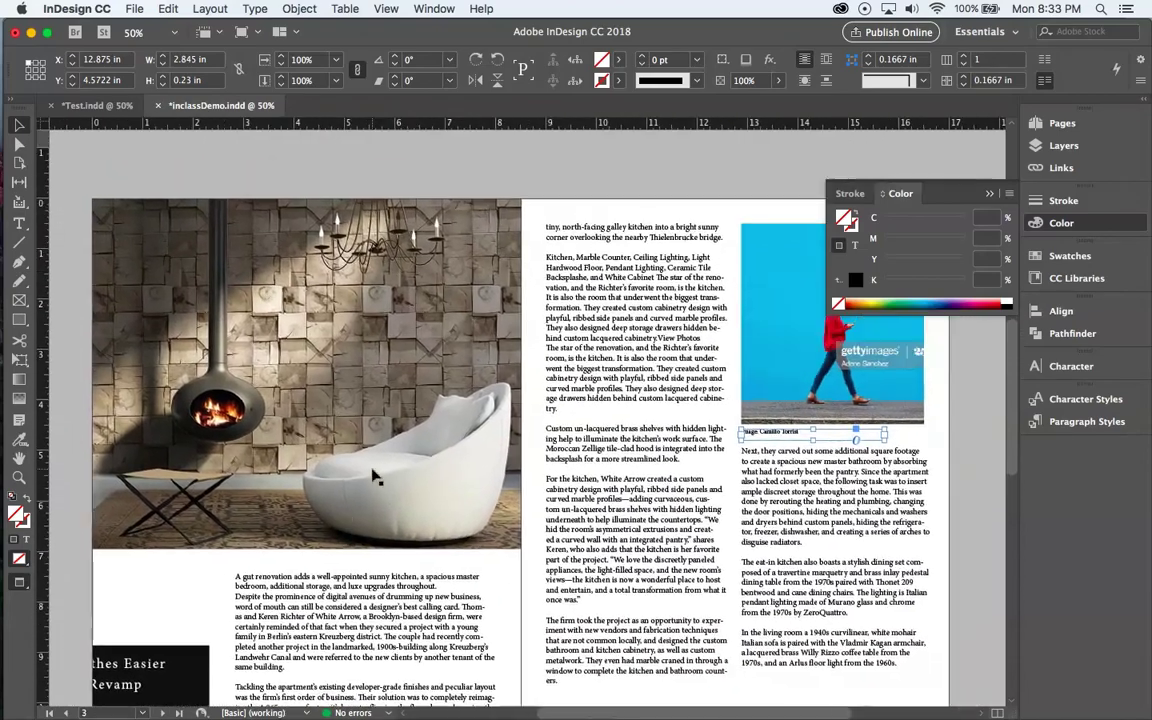
scroll(373, 478, up, 10)
scroll(373, 478, up, 5)
scroll(373, 478, right, 2)
scroll(373, 478, left, 4)
scroll(373, 478, down, 12)
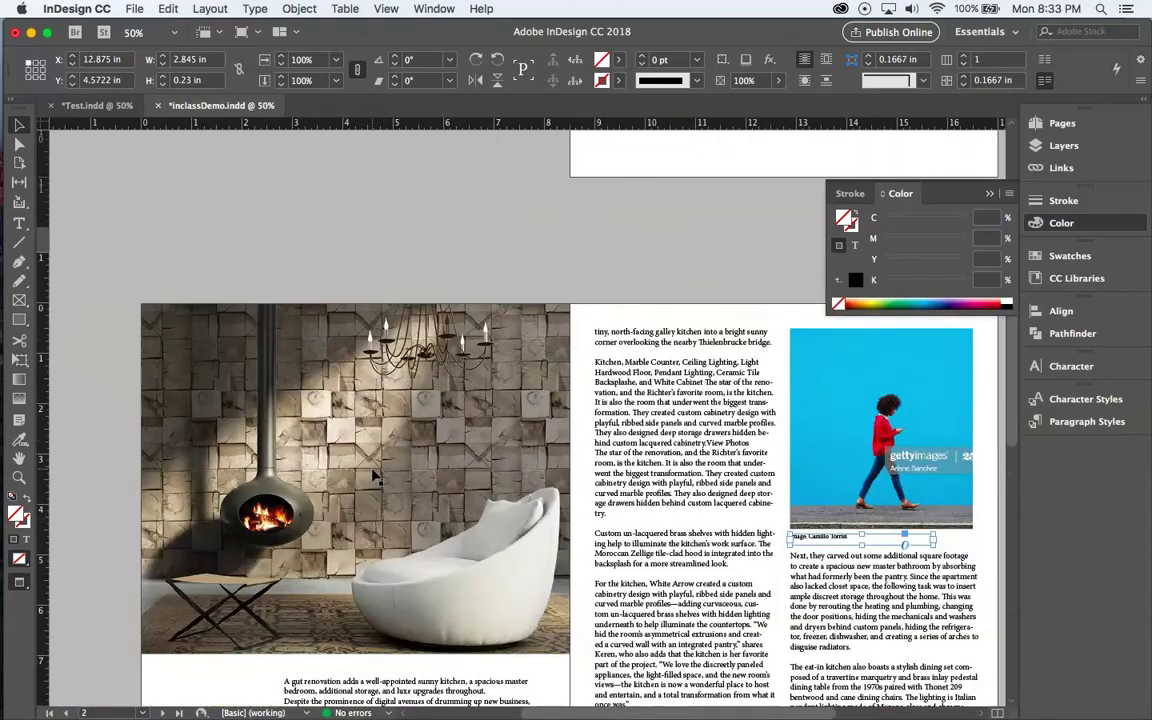
scroll(373, 478, right, 1)
scroll(373, 478, down, 2)
scroll(373, 478, right, 1)
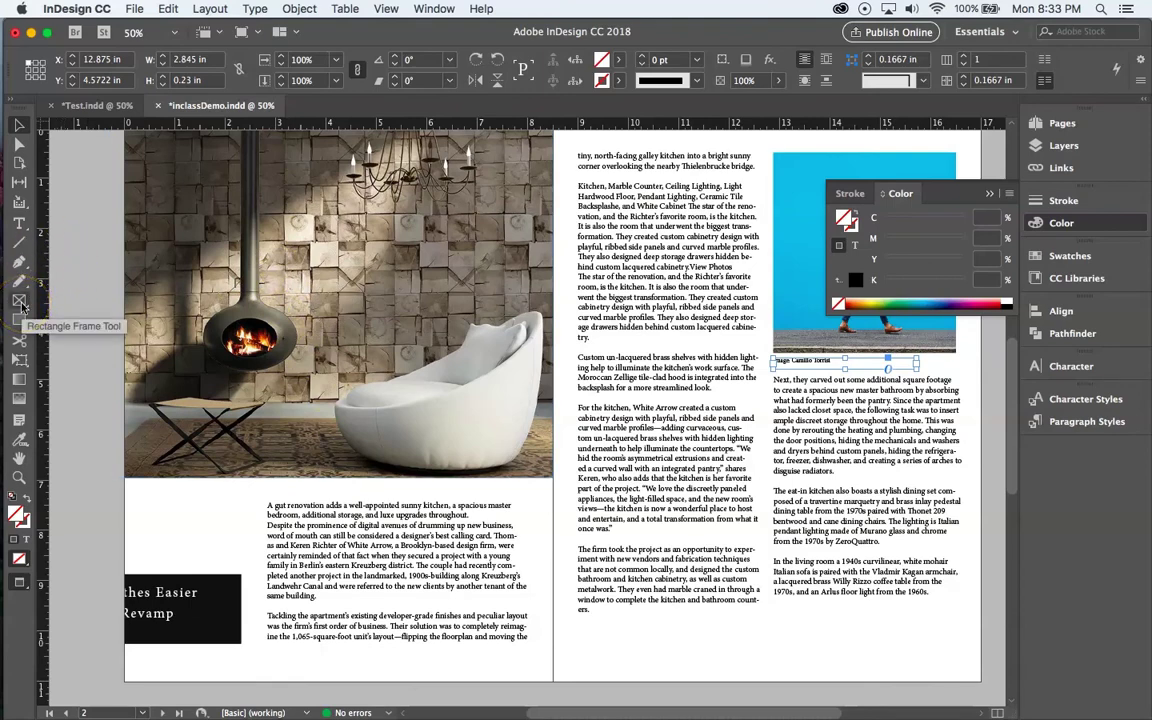
click(311, 425)
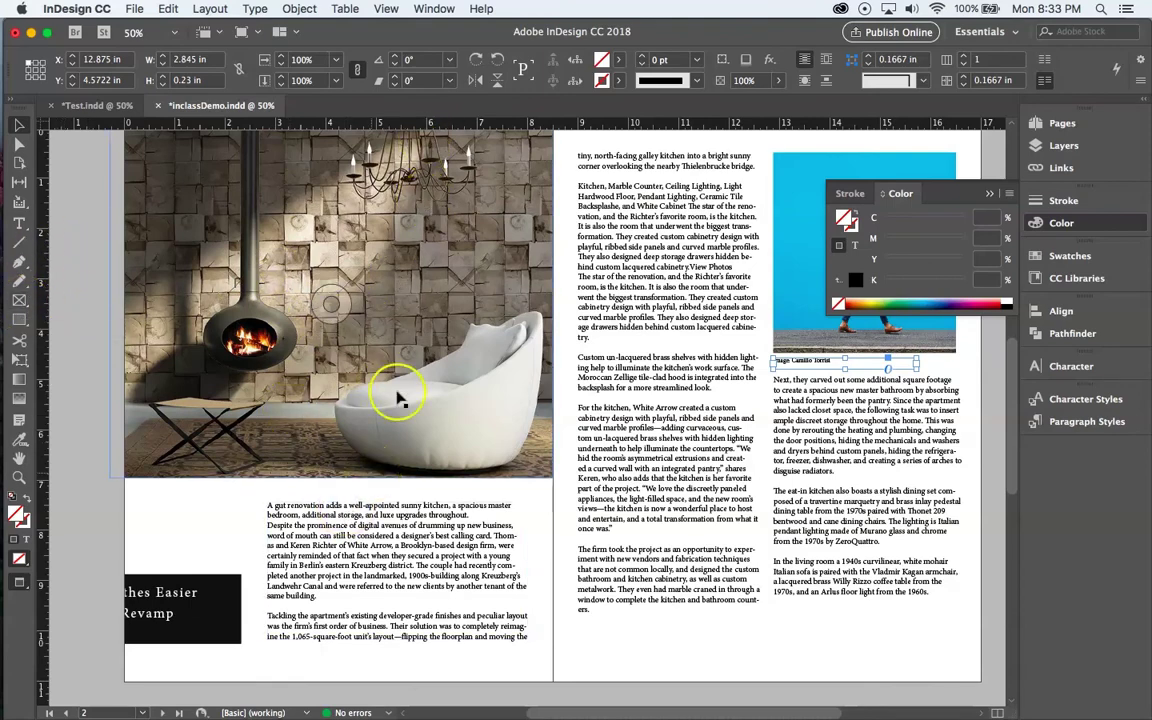
scroll(462, 313, up, 1)
scroll(462, 313, up, 5)
scroll(462, 313, right, 1)
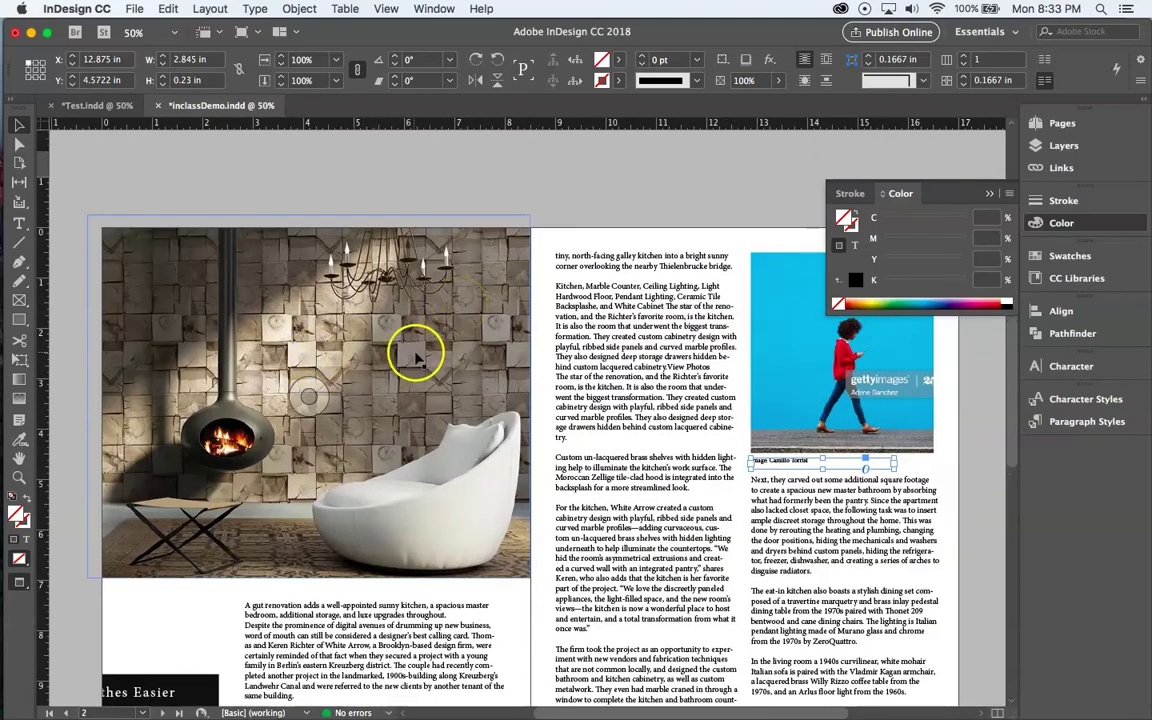
scroll(418, 358, down, 4)
scroll(418, 358, left, 1)
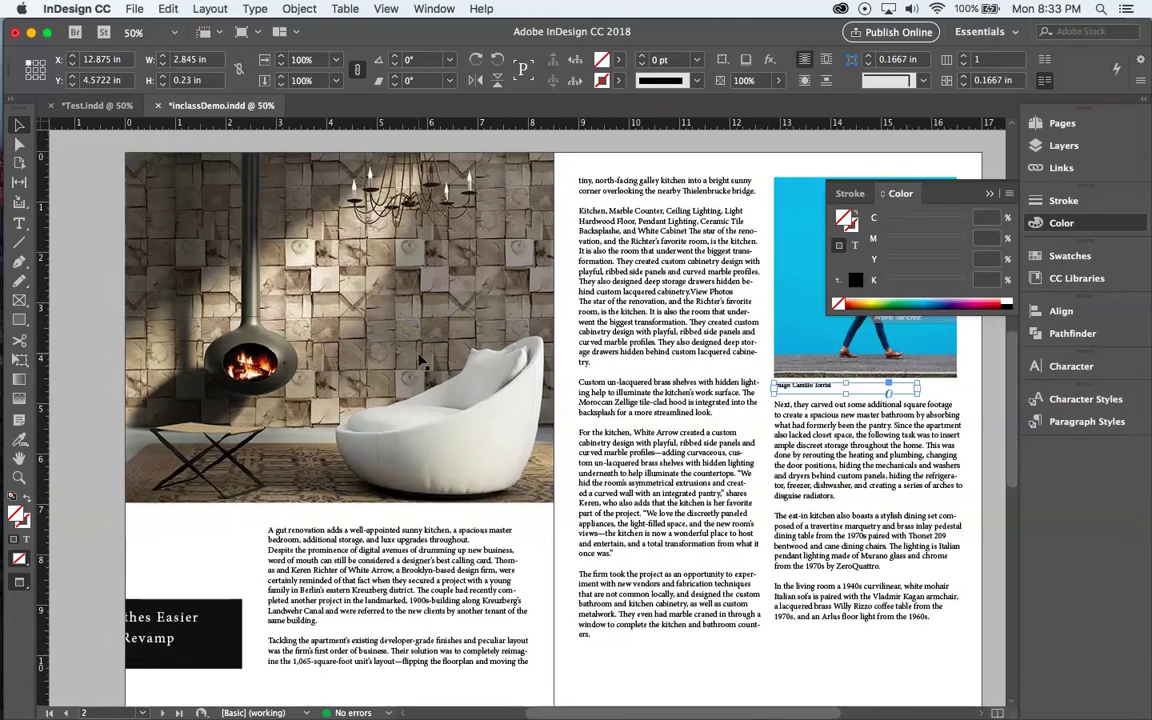
scroll(420, 360, up, 1)
click(295, 615)
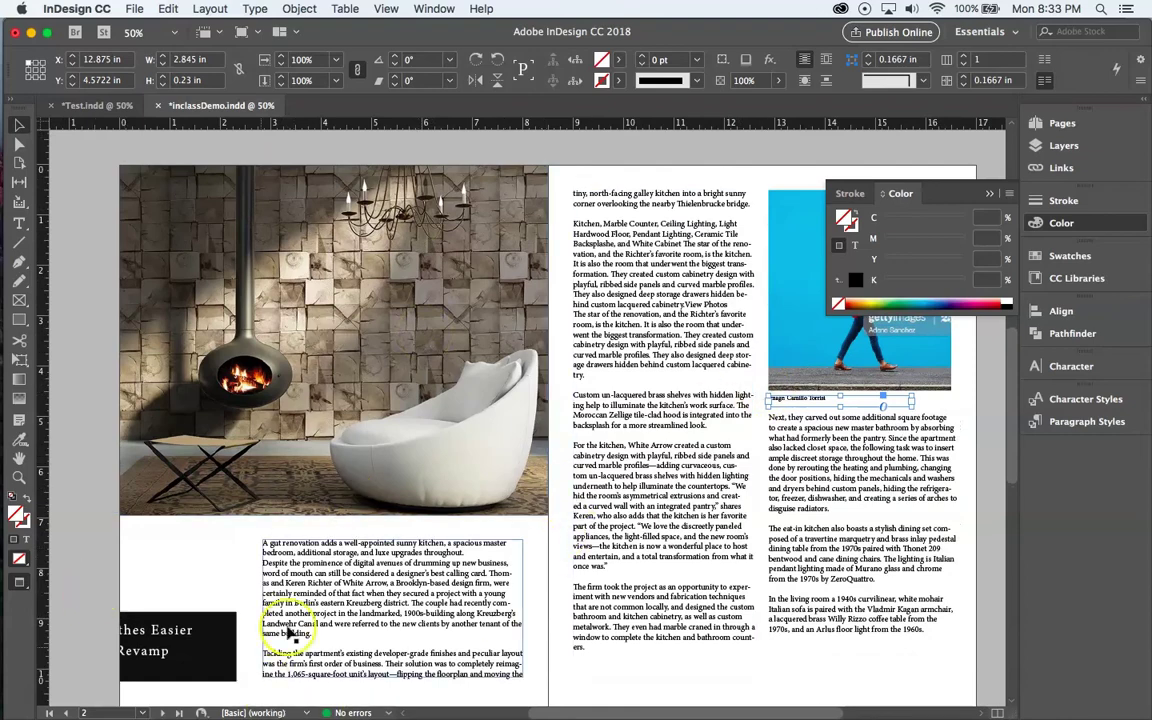
scroll(255, 555, up, 1)
scroll(255, 555, right, 1)
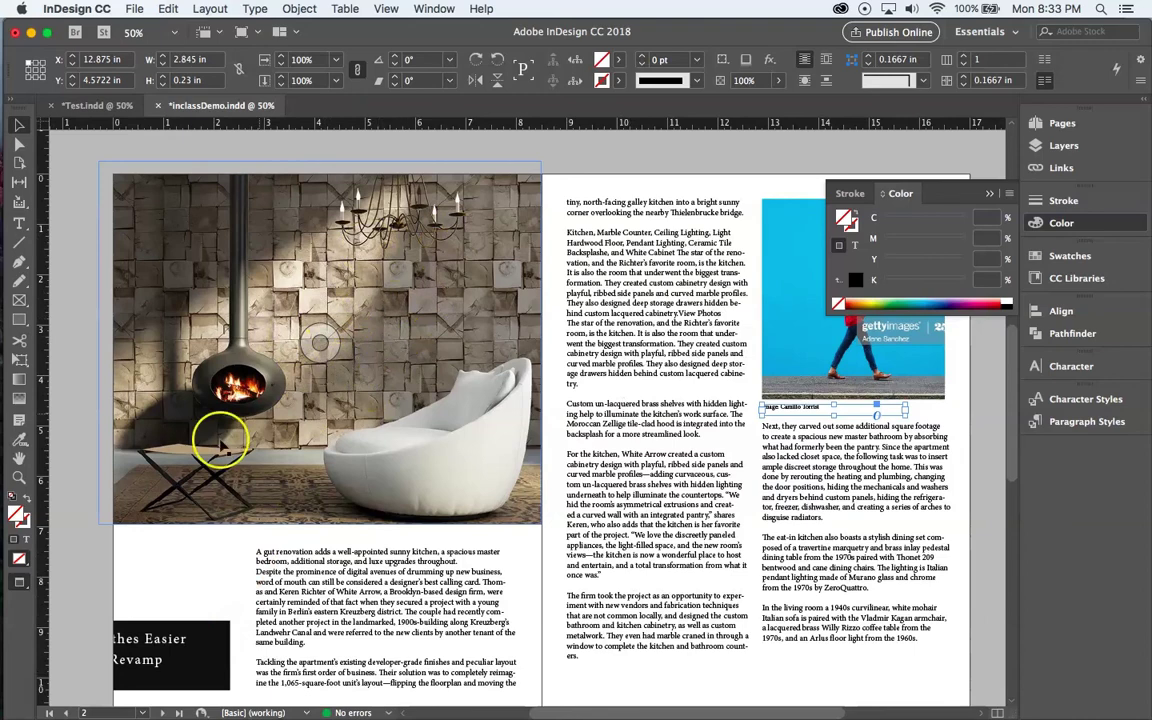
Move the headline text off its black box onto the lower part of the armchair image, at about X 1.92 in, Y 5.28 in.
drag(148, 638, 211, 472)
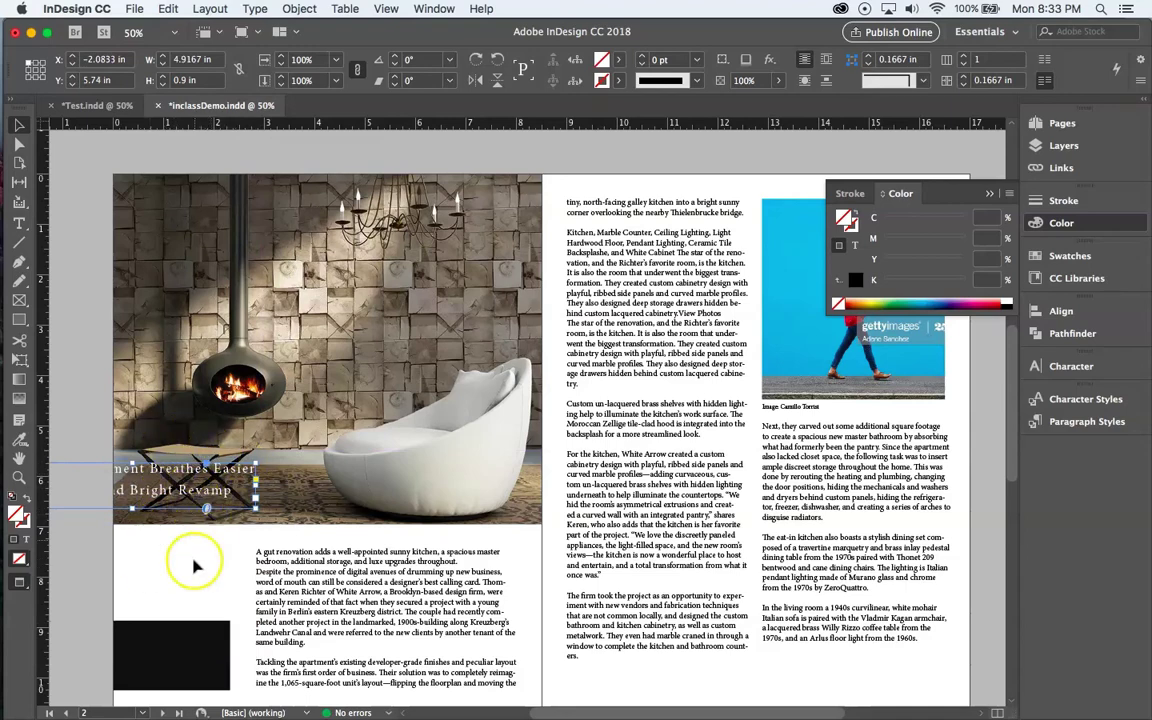
drag(175, 470, 338, 450)
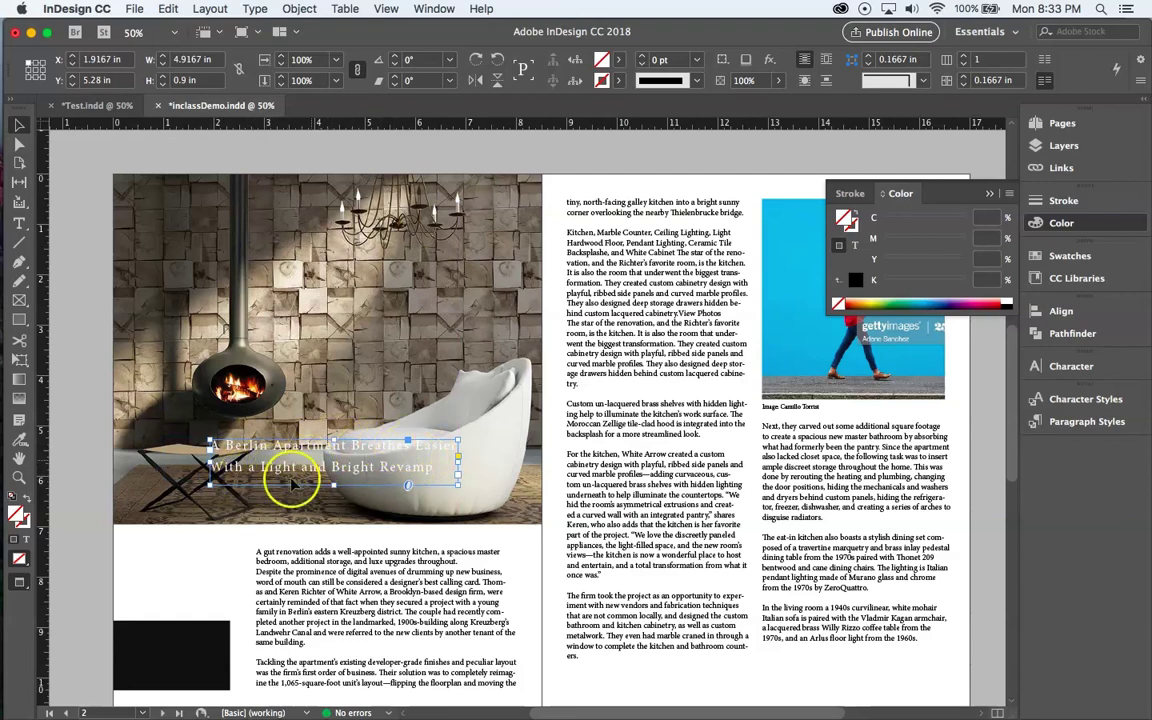
click(20, 321)
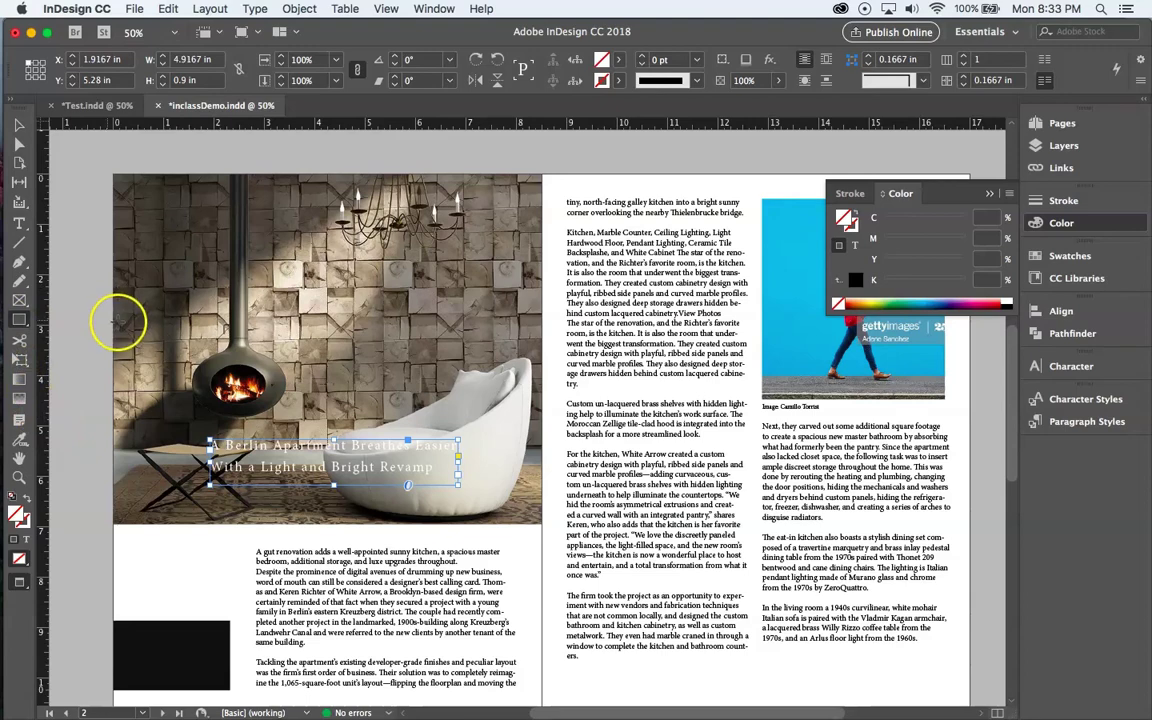
drag(77, 323, 131, 349)
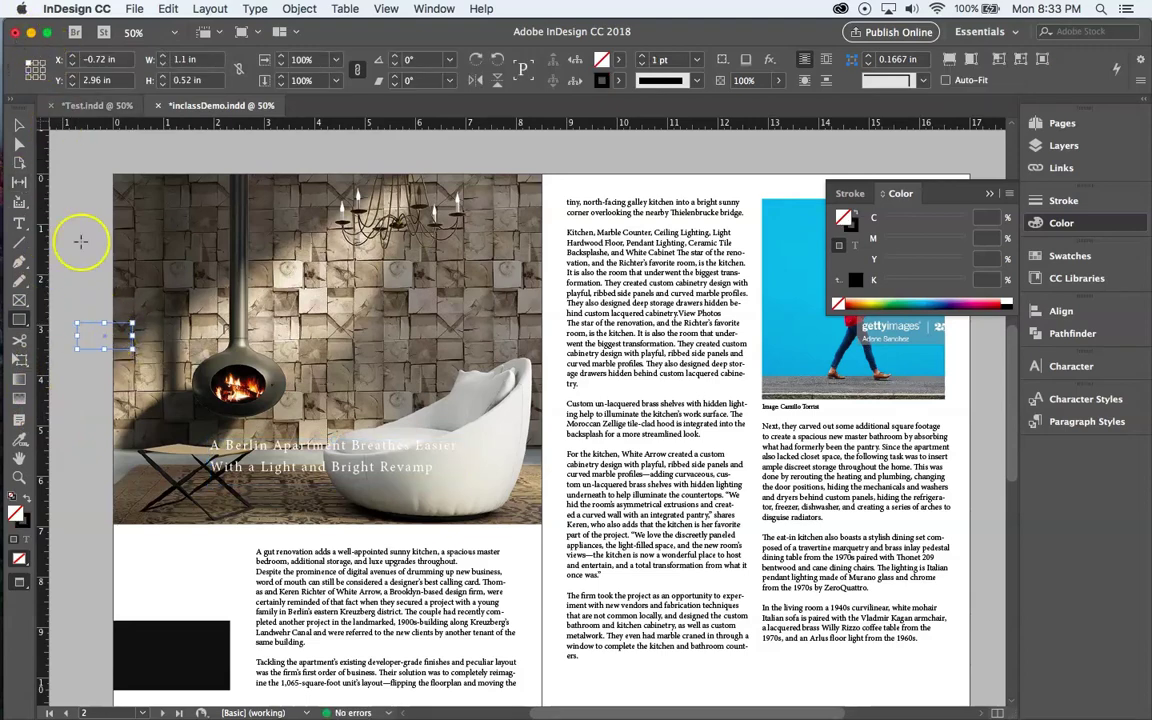
click(19, 124)
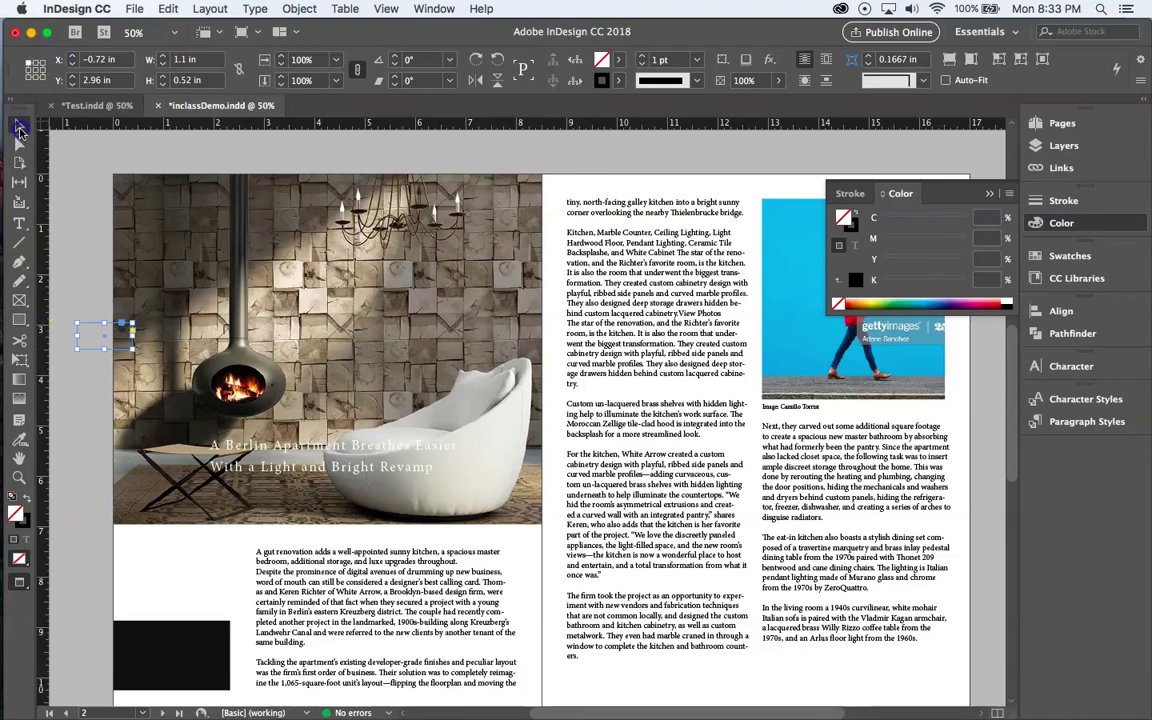
click(94, 340)
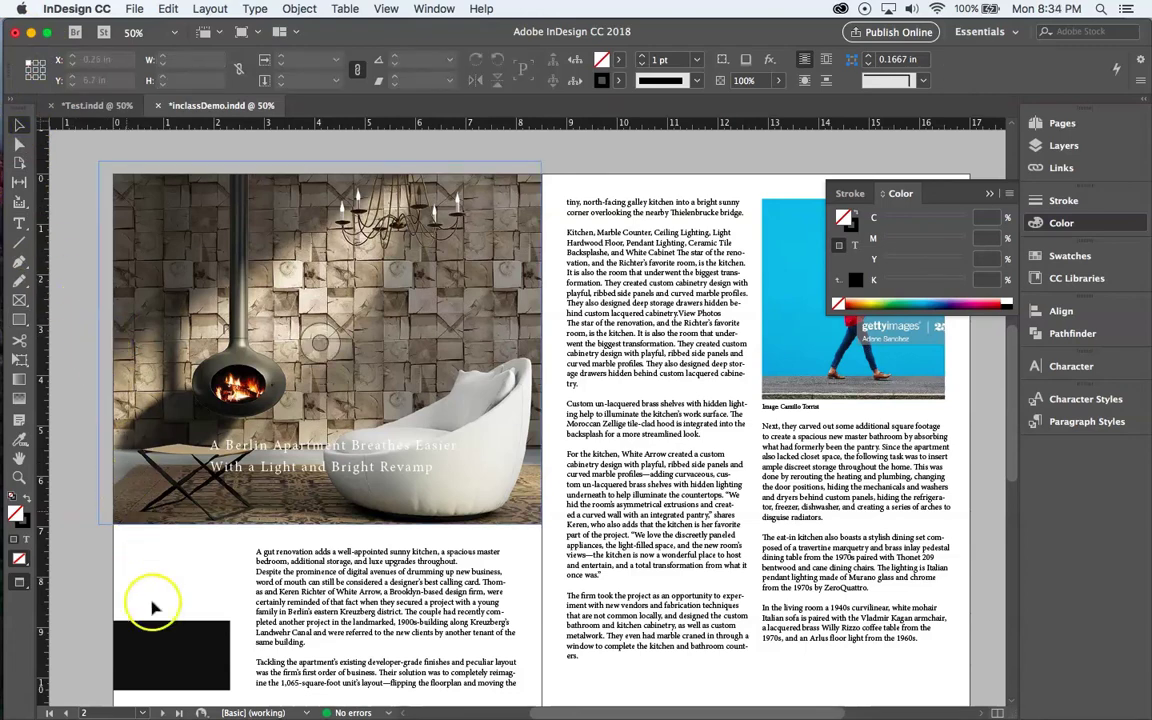
Move the black box to the armchair image's upper-right corner and extend its height to about 2.96 in.
drag(183, 645, 484, 223)
click(402, 221)
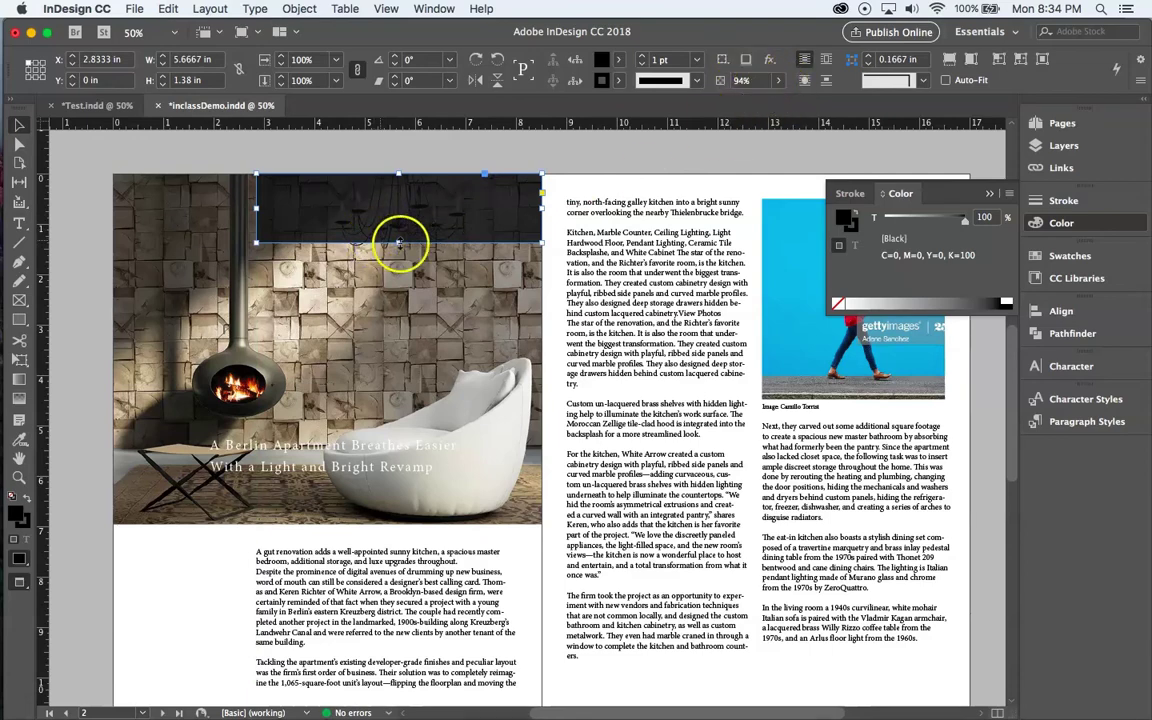
drag(399, 241, 399, 321)
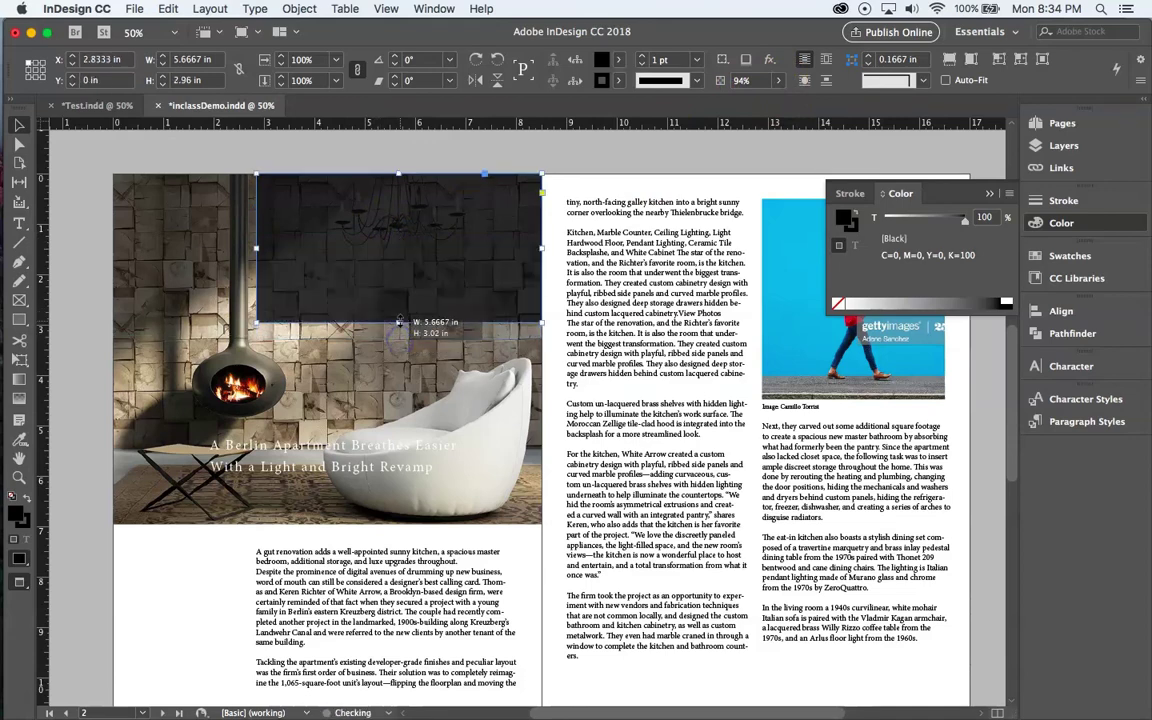
Nudge the black box down from the page's top edge to about Y 0.32 in.
click(447, 270)
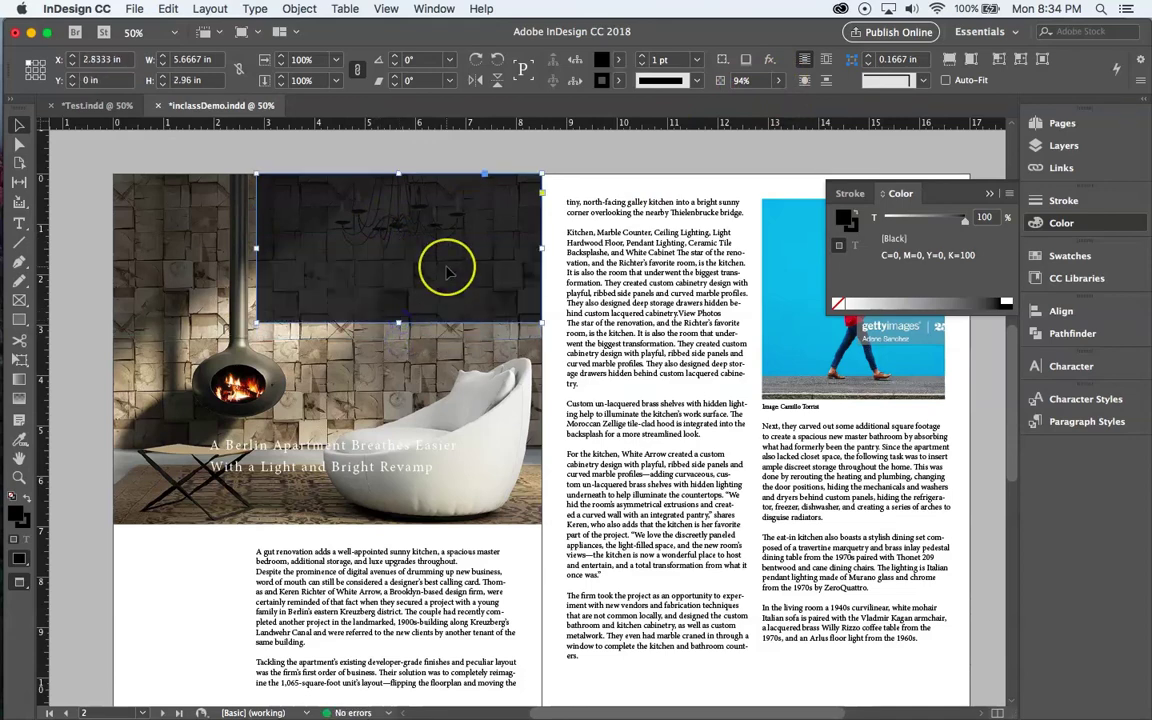
key(Down)
key(Down)
key(Down)
key(Down)
key(Down)
key(Down)
key(Down)
key(Down)
key(Down)
key(Down)
key(Down)
key(Down)
key(Down)
key(Down)
key(Down)
key(Down)
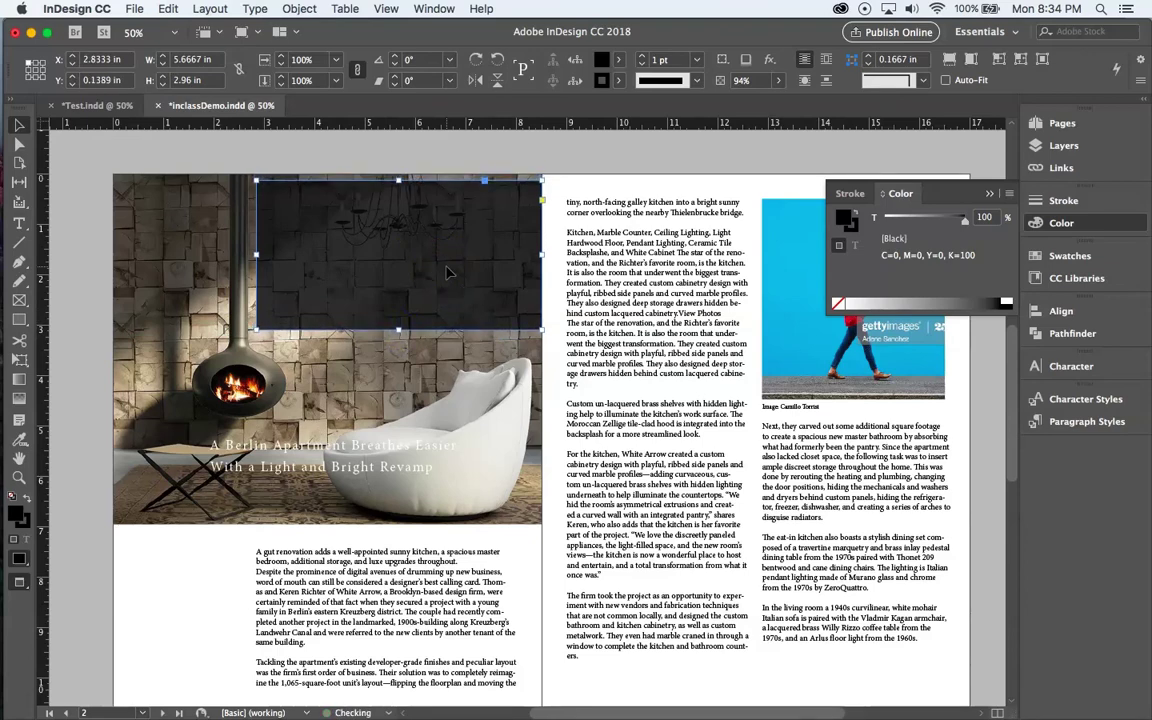
key(Down)
key(Down)
key(Down)
key(Down)
key(Down)
key(Down)
key(Down)
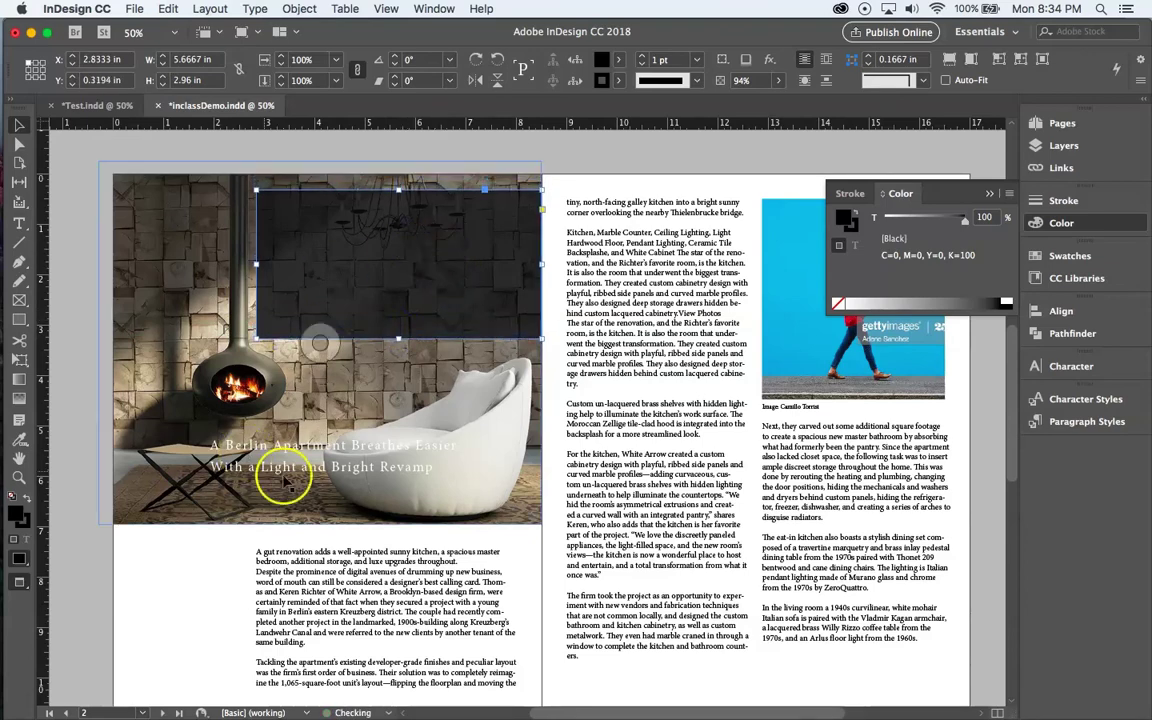
Place the headline over the black box at about X 3.08 in, Y 0.7 in, and enlarge all its text to 28 pt.
drag(283, 453, 392, 300)
double_click(411, 220)
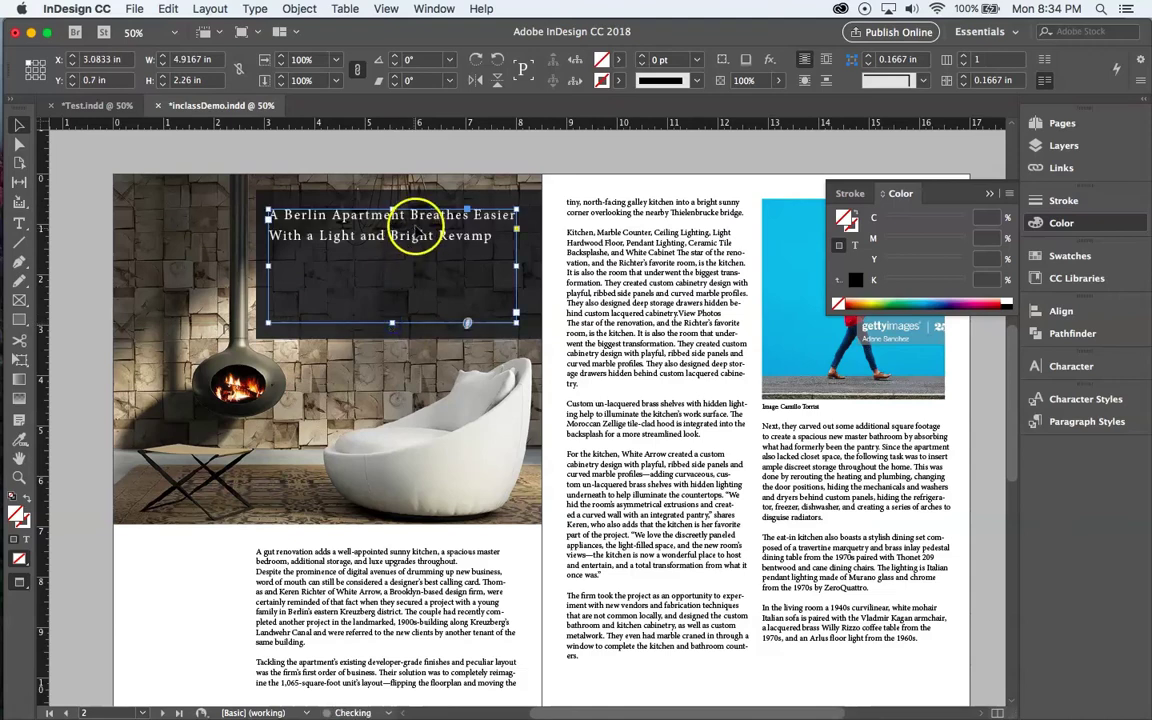
key(super+a)
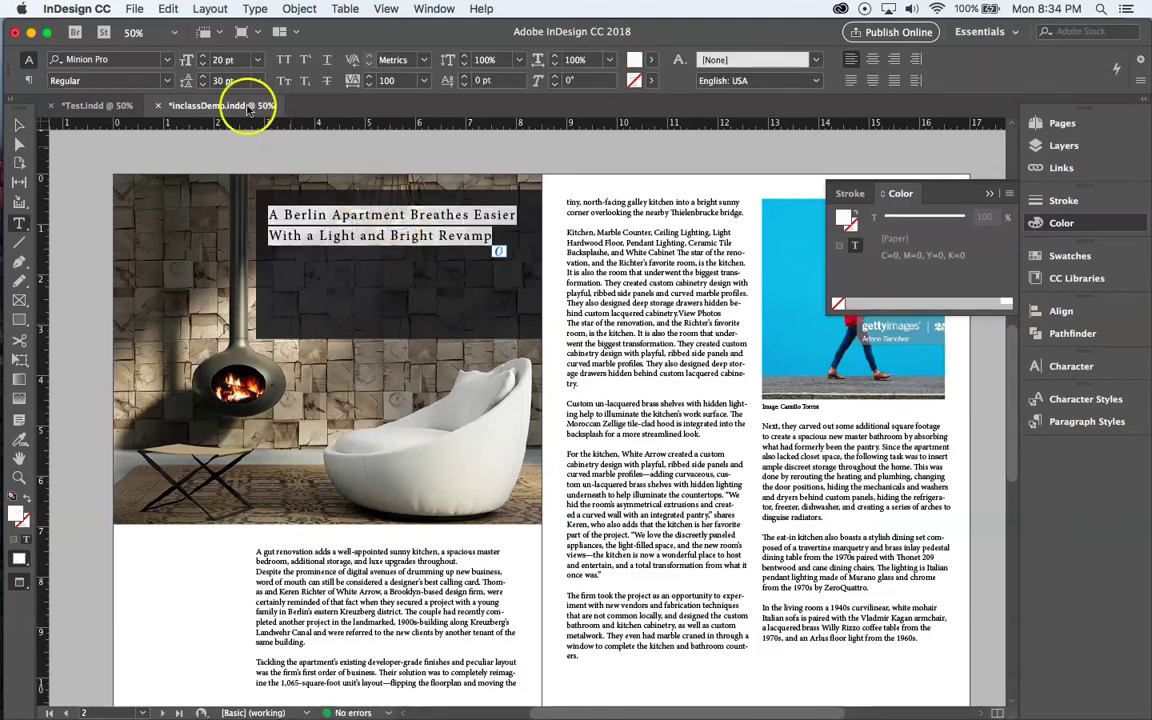
click(201, 58)
click(201, 58)
click(201, 58)
click(201, 58)
click(201, 58)
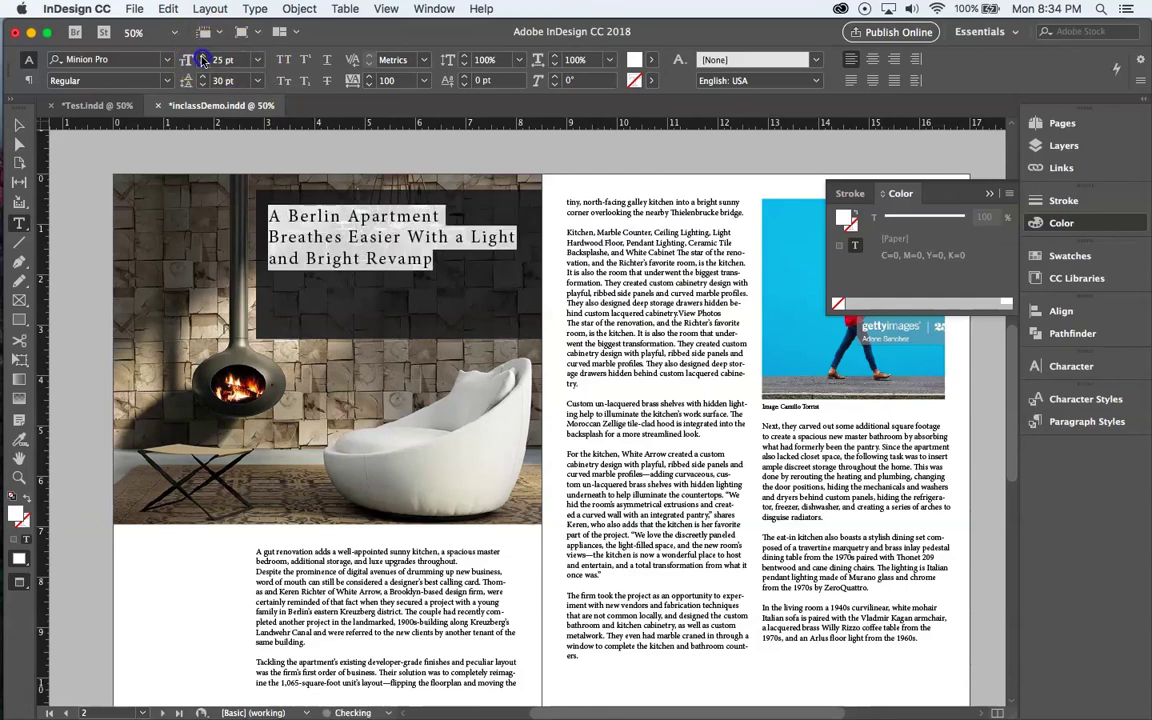
click(201, 58)
click(201, 58)
click(201, 58)
click(201, 58)
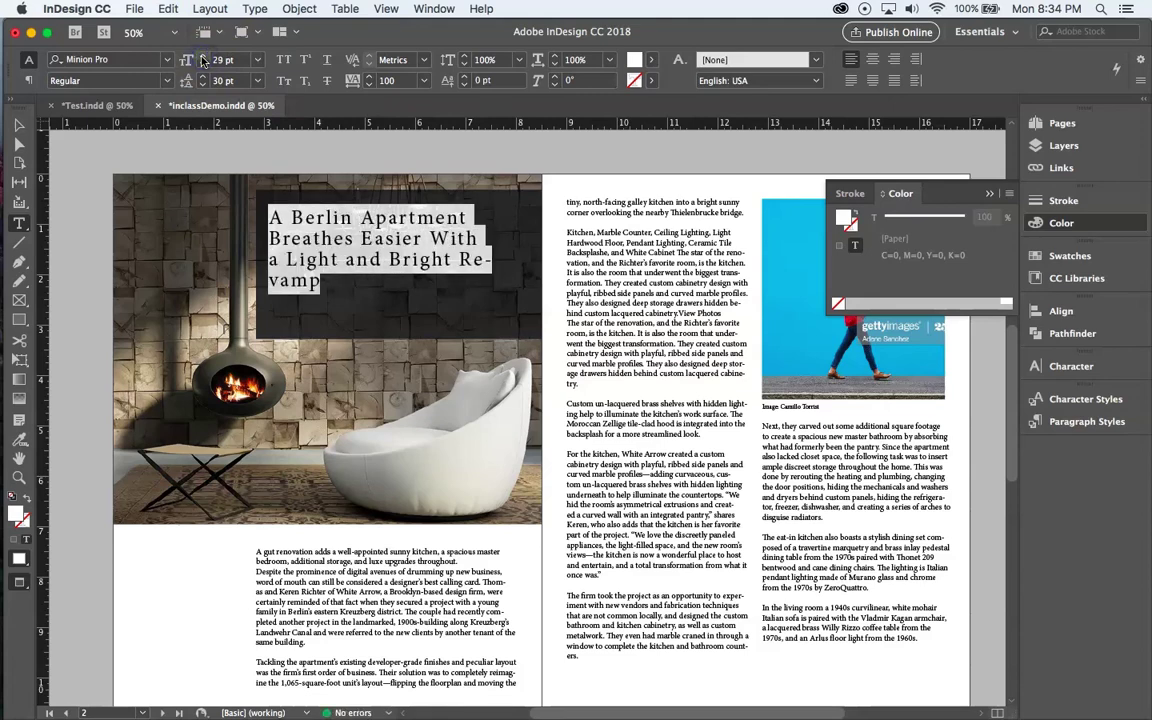
click(202, 66)
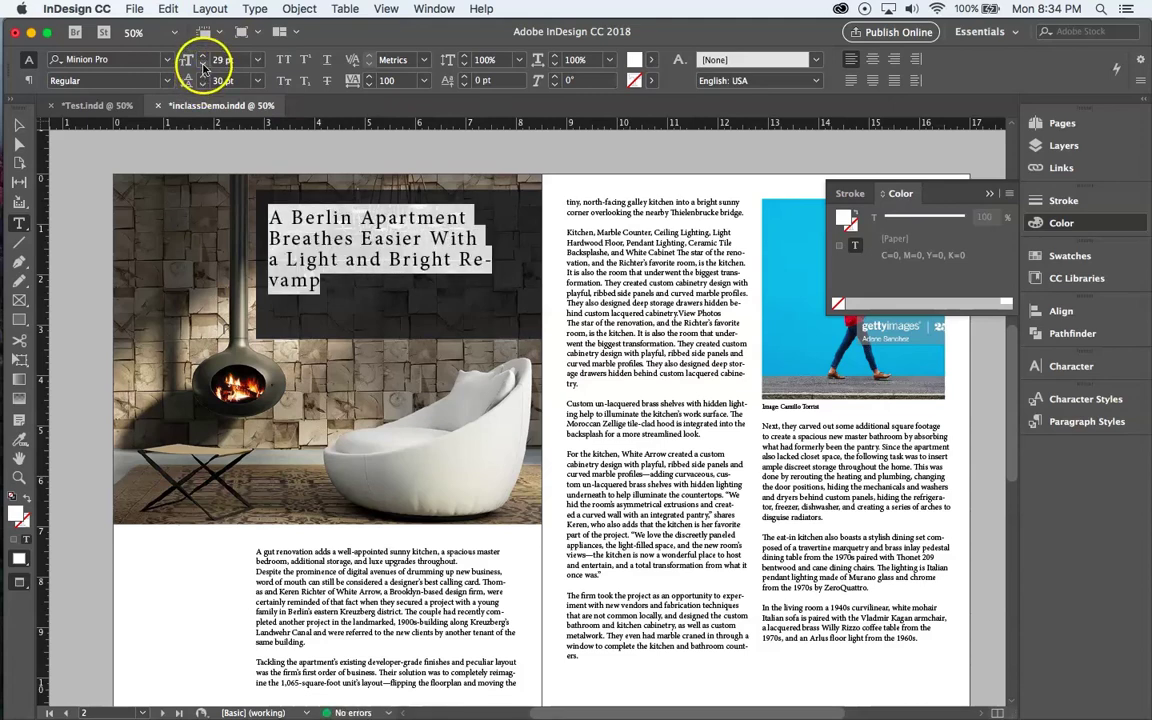
click(201, 66)
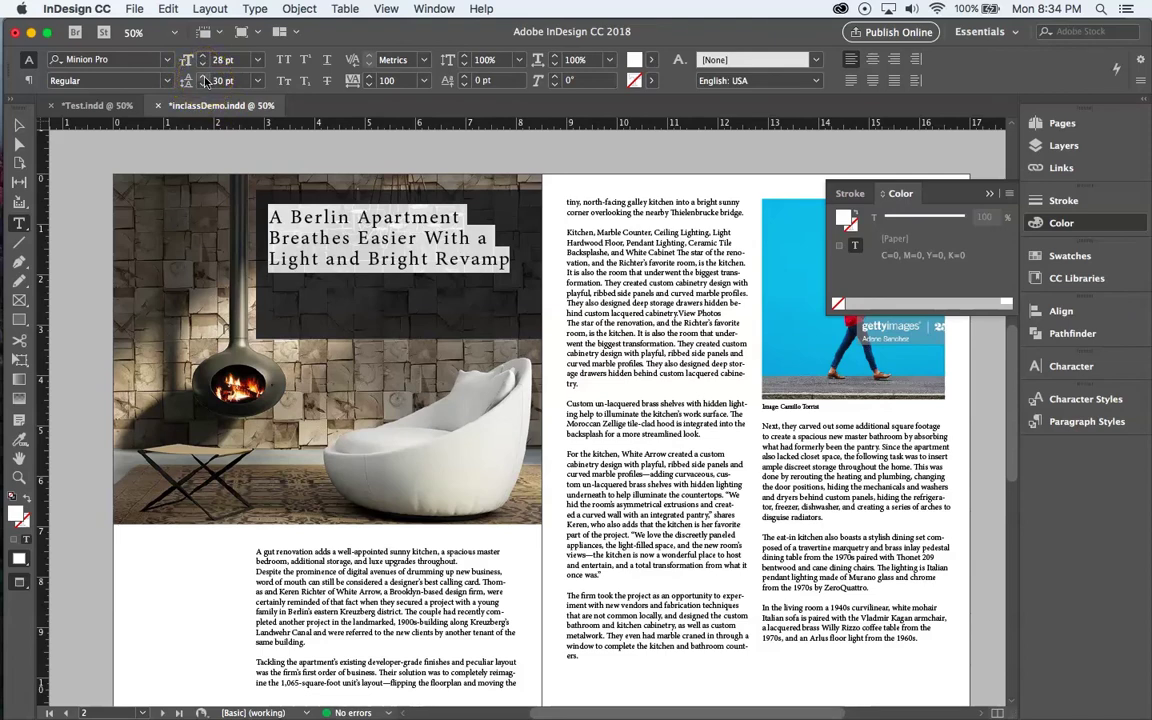
Set the headline's leading to 40 pt.
click(204, 78)
click(204, 78)
click(204, 78)
click(204, 78)
click(204, 78)
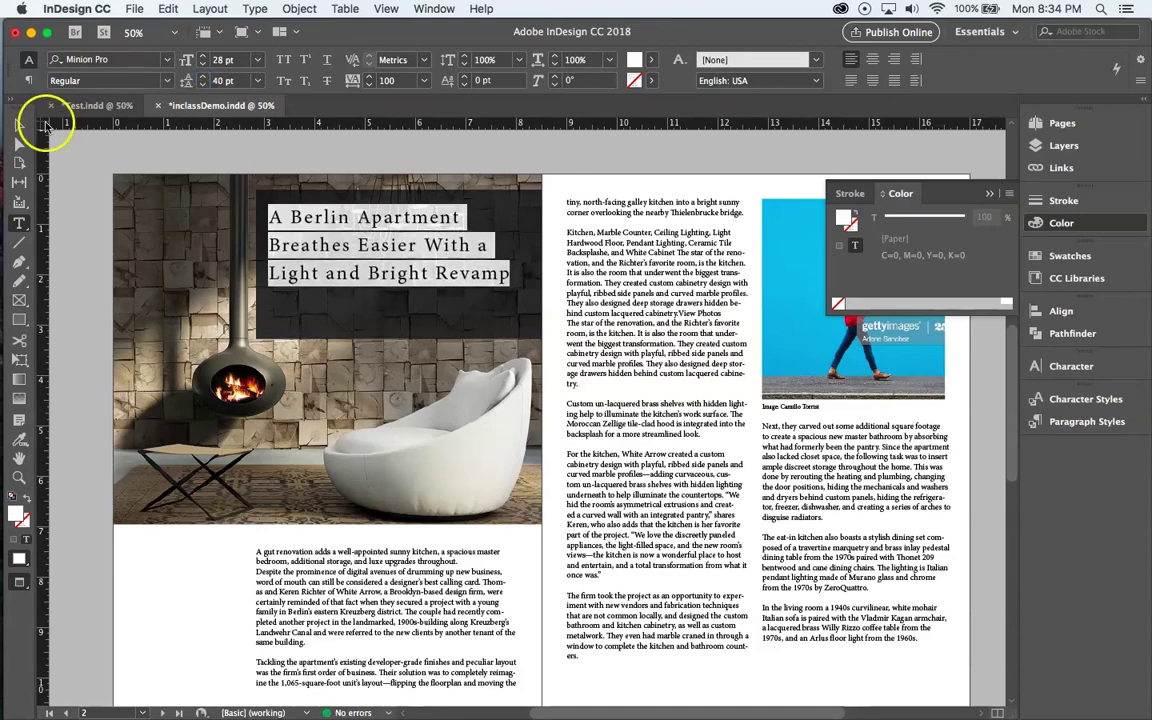
Shorten the headline frame to about 1.79 in tall and nudge it down to about Y 0.92 in.
click(20, 125)
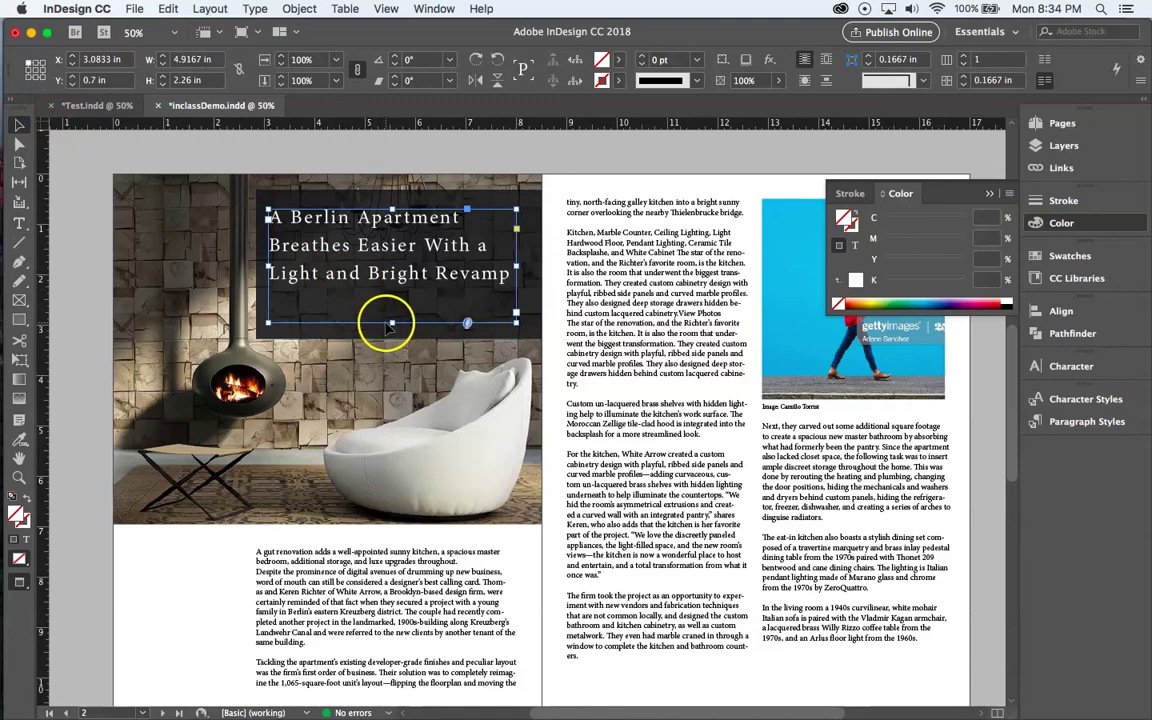
drag(392, 322, 395, 298)
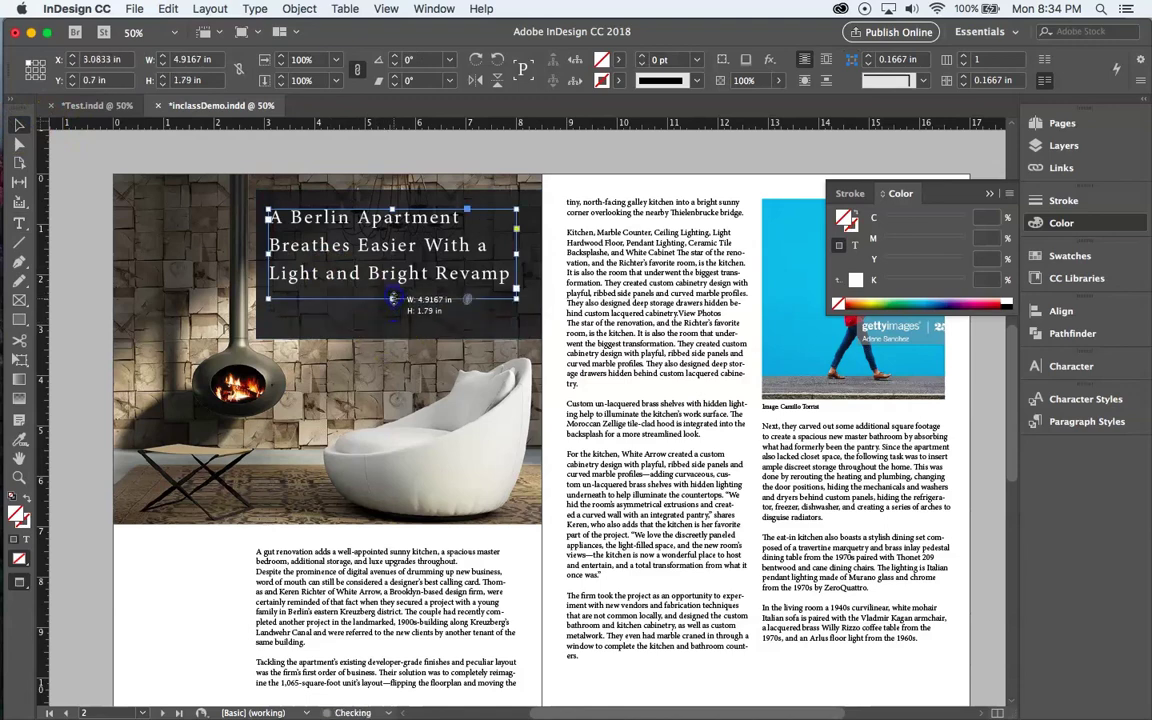
key(Down)
key(Down)
key(Down)
key(Down)
key(Down)
key(Down)
key(Down)
key(Down)
key(Down)
key(Down)
key(Down)
key(Down)
key(Down)
key(Down)
key(Down)
key(Down)
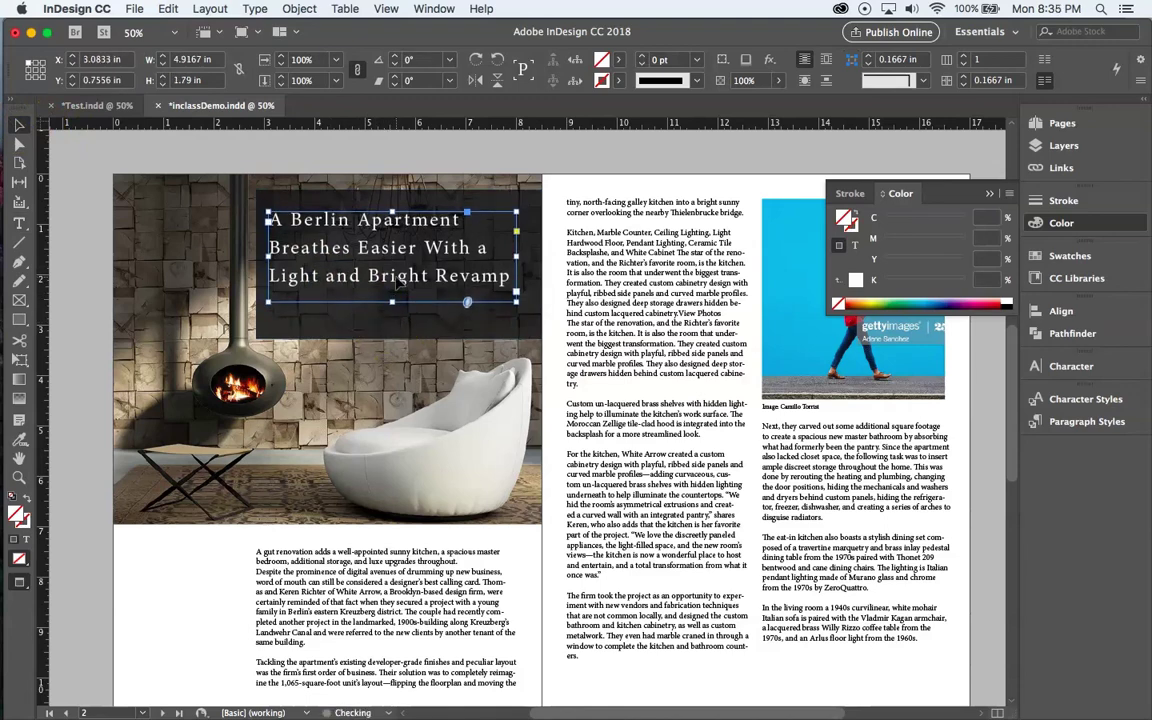
key(Down)
key(Down)
key(Down)
key(Down)
key(Down)
key(Down)
key(Down)
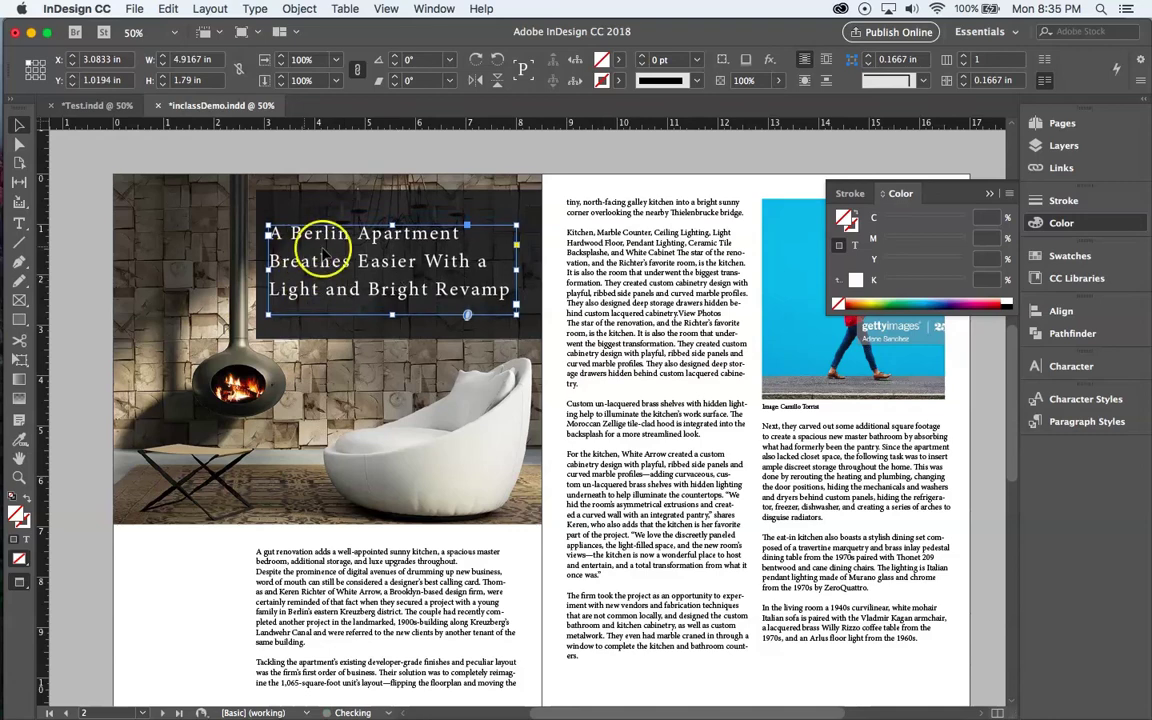
key(Up)
key(Up)
key(Up)
key(Up)
key(Up)
key(Up)
key(Up)
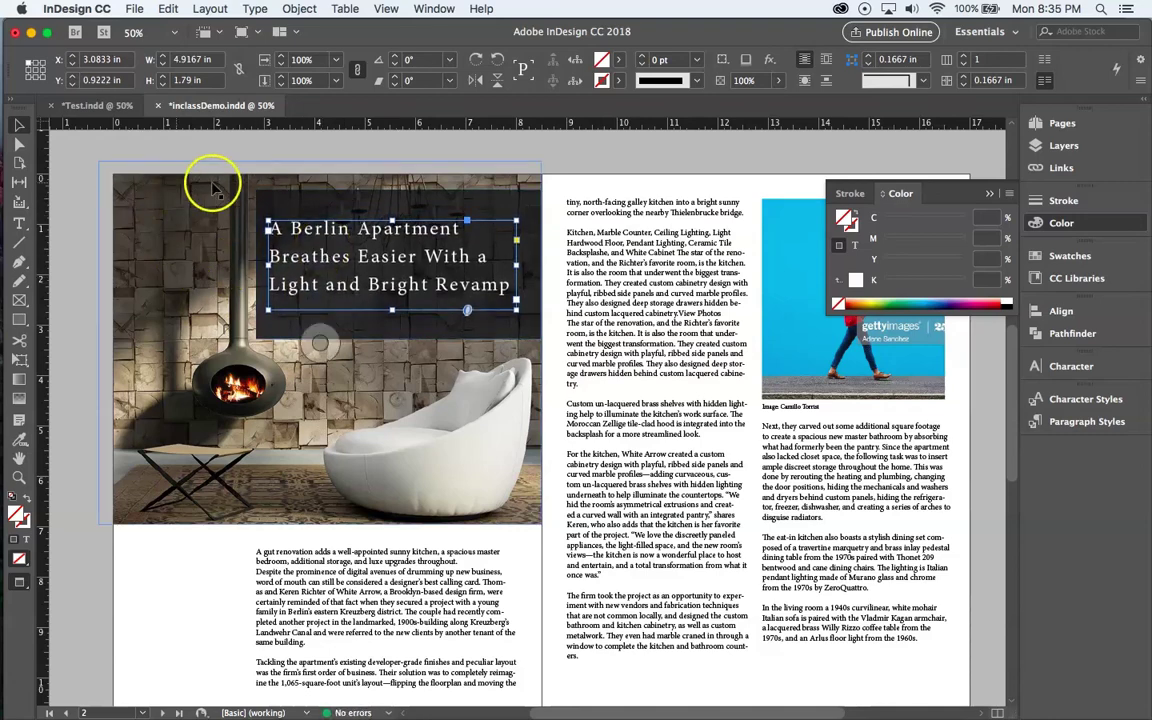
Trim the upper and lower edges of the black box so it fits evenly around the three-line headline.
click(398, 190)
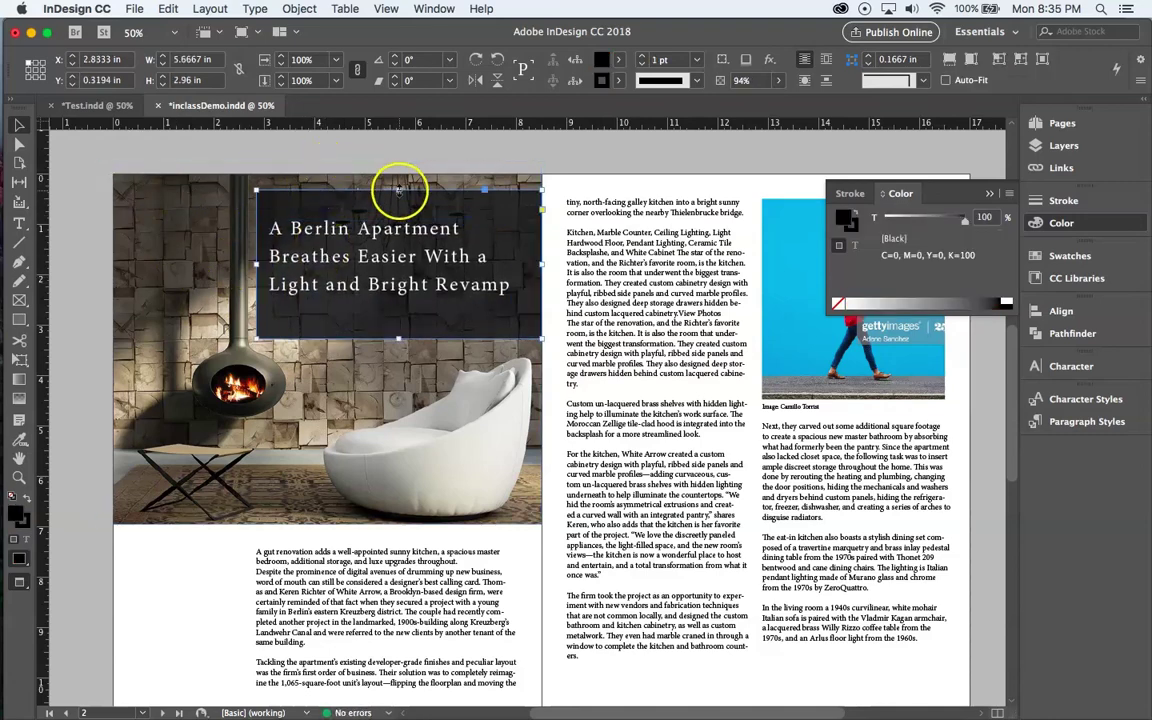
drag(398, 190, 398, 201)
drag(384, 337, 400, 322)
click(496, 154)
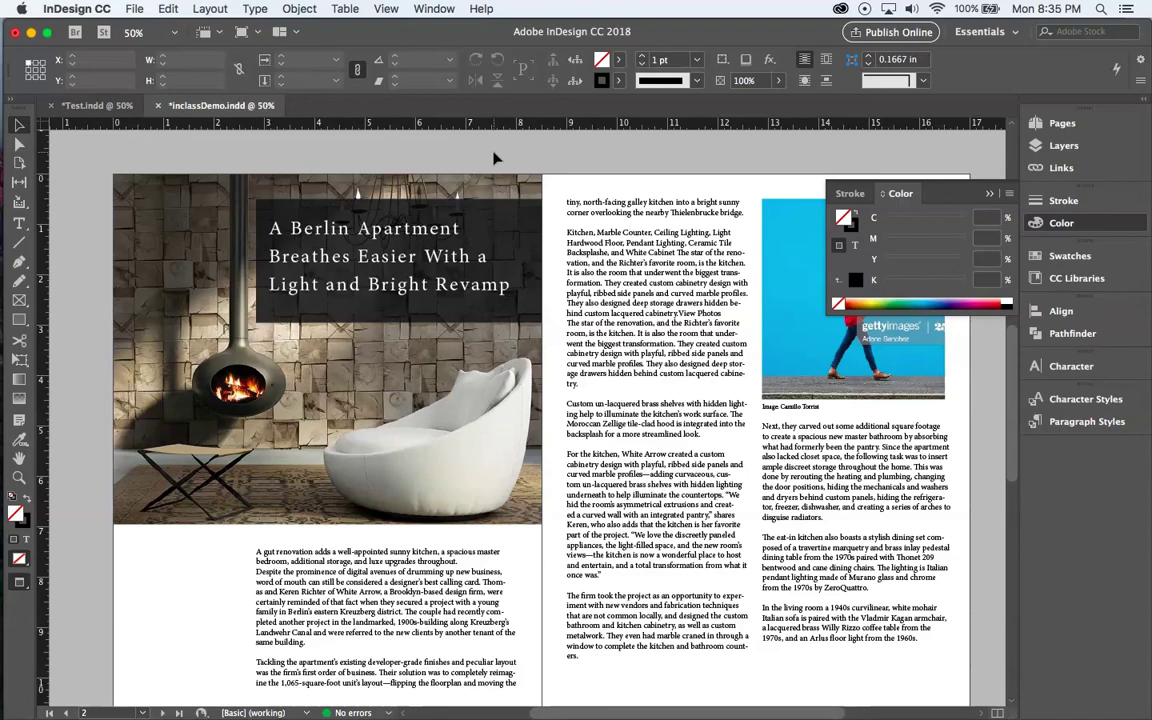
click(355, 593)
scroll(355, 593, down, 3)
scroll(355, 593, right, 1)
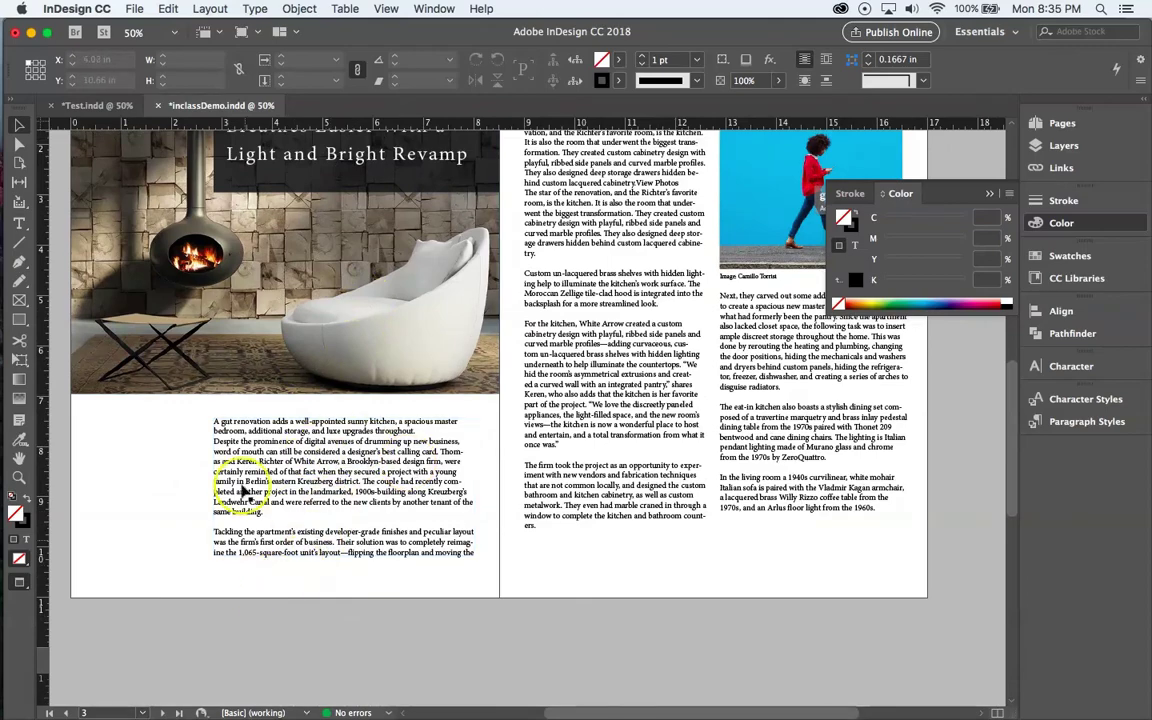
Review the headline spread and the pull-quote spread for overall layout, and collapse the Color settings covering the walking-woman image.
click(698, 503)
scroll(698, 503, up, 4)
scroll(698, 503, right, 1)
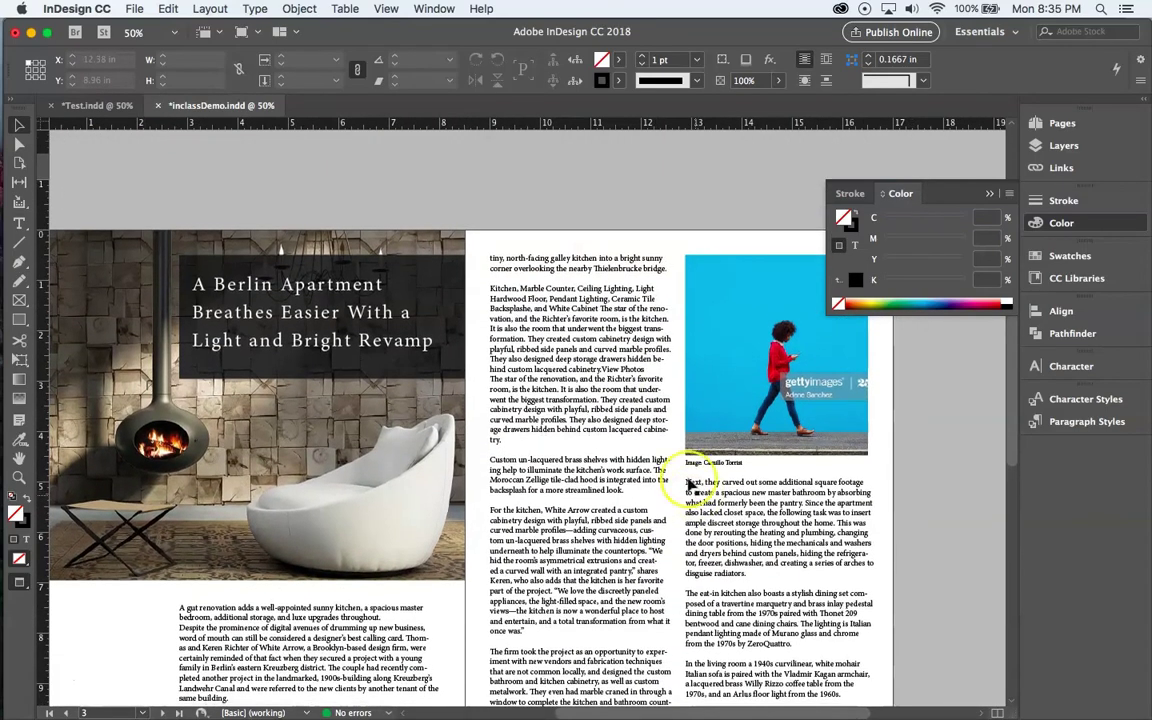
scroll(663, 586, down, 10)
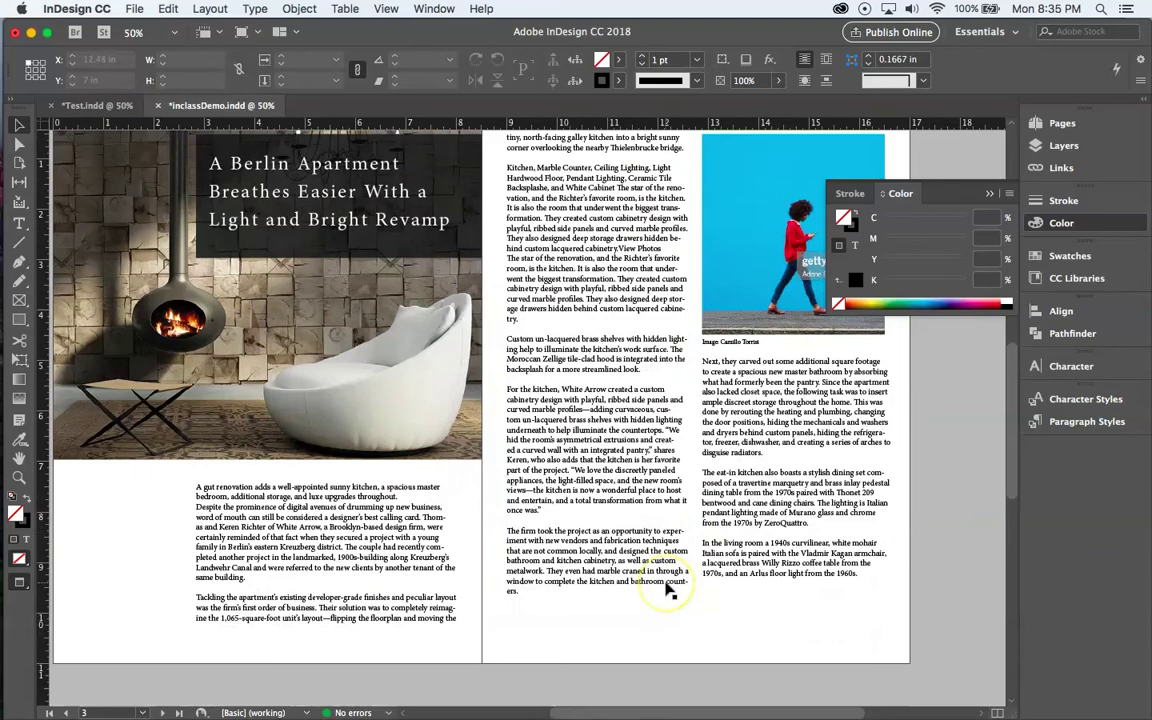
scroll(668, 590, left, 1)
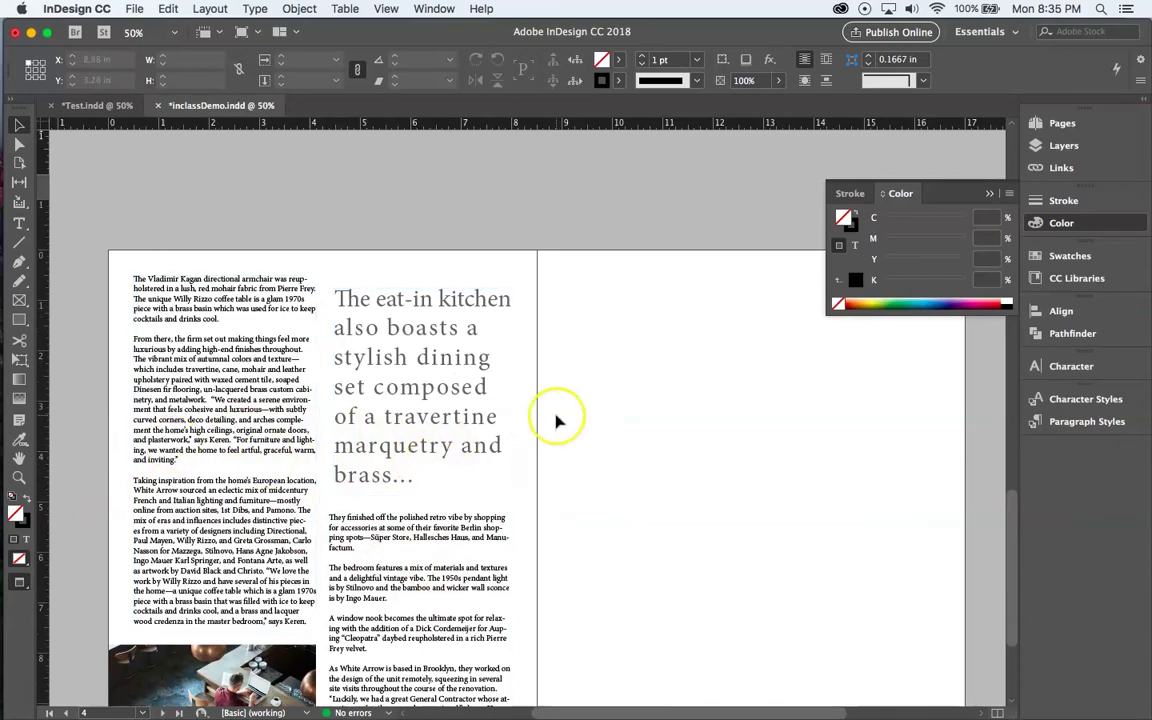
scroll(558, 417, up, 8)
scroll(557, 421, up, 4)
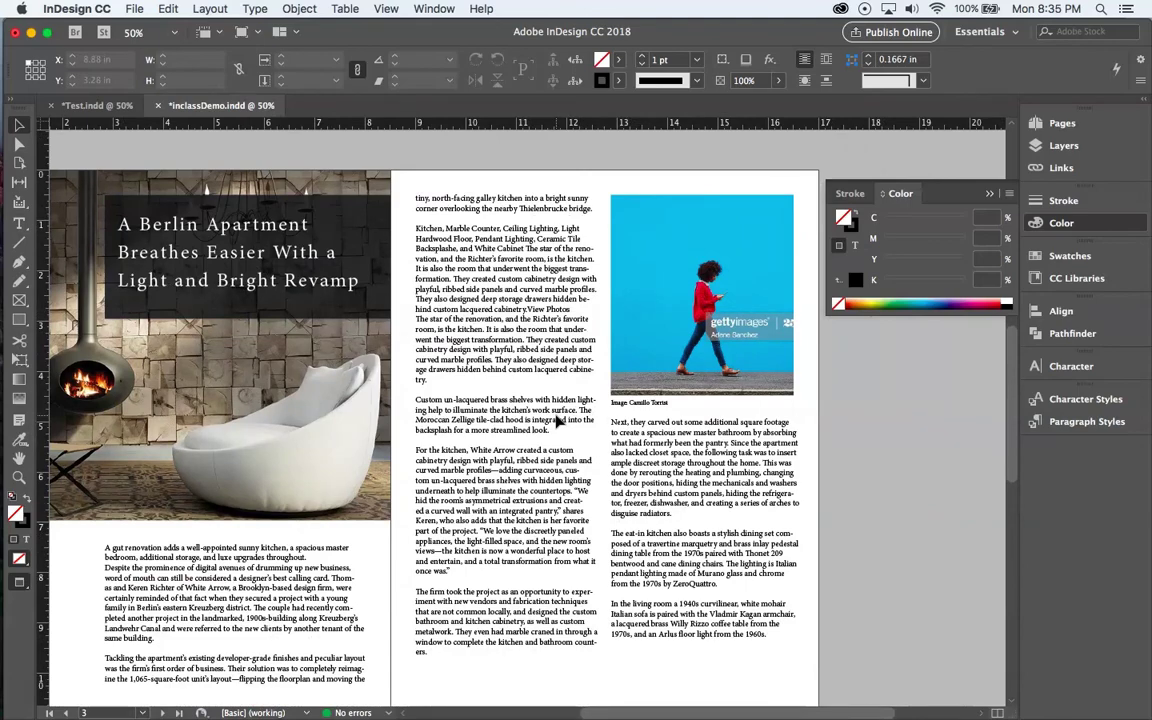
scroll(558, 422, up, 2)
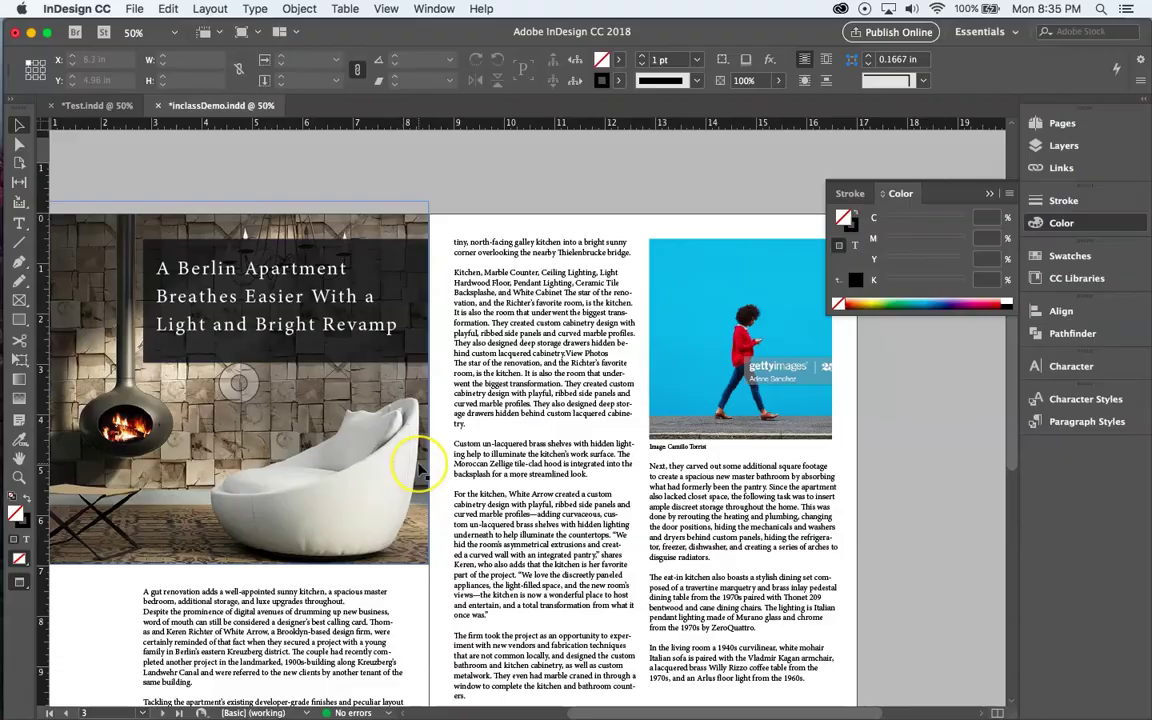
scroll(420, 470, down, 5)
scroll(420, 470, down, 15)
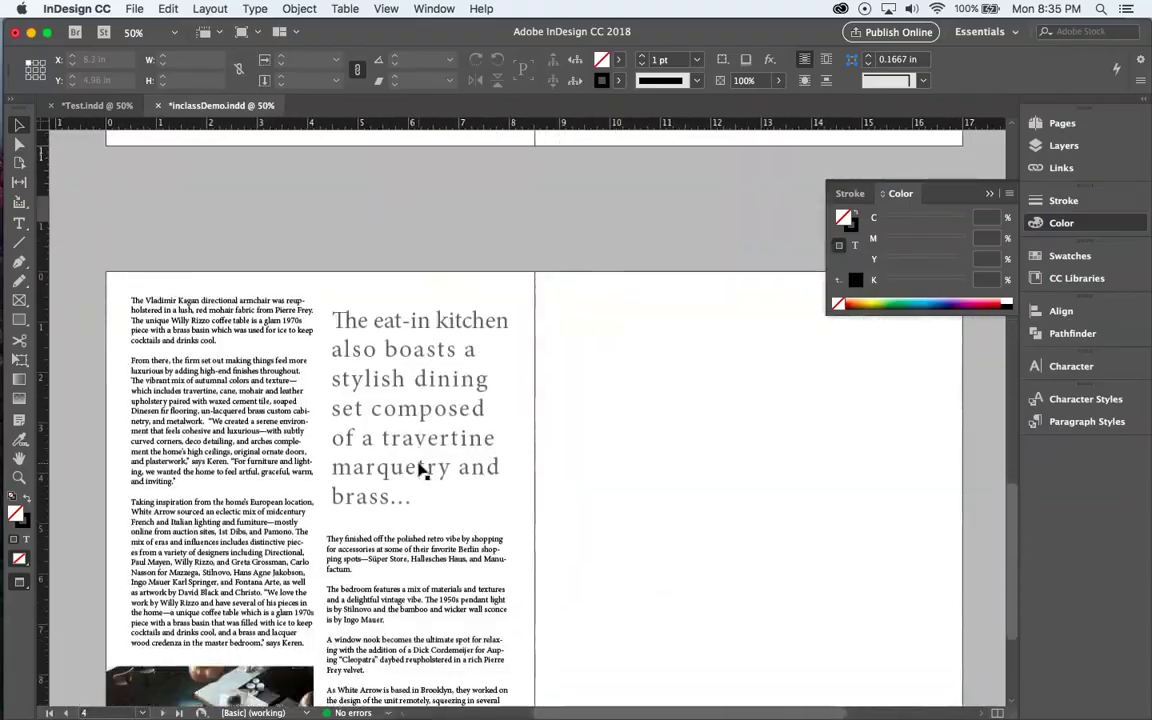
scroll(420, 470, up, 15)
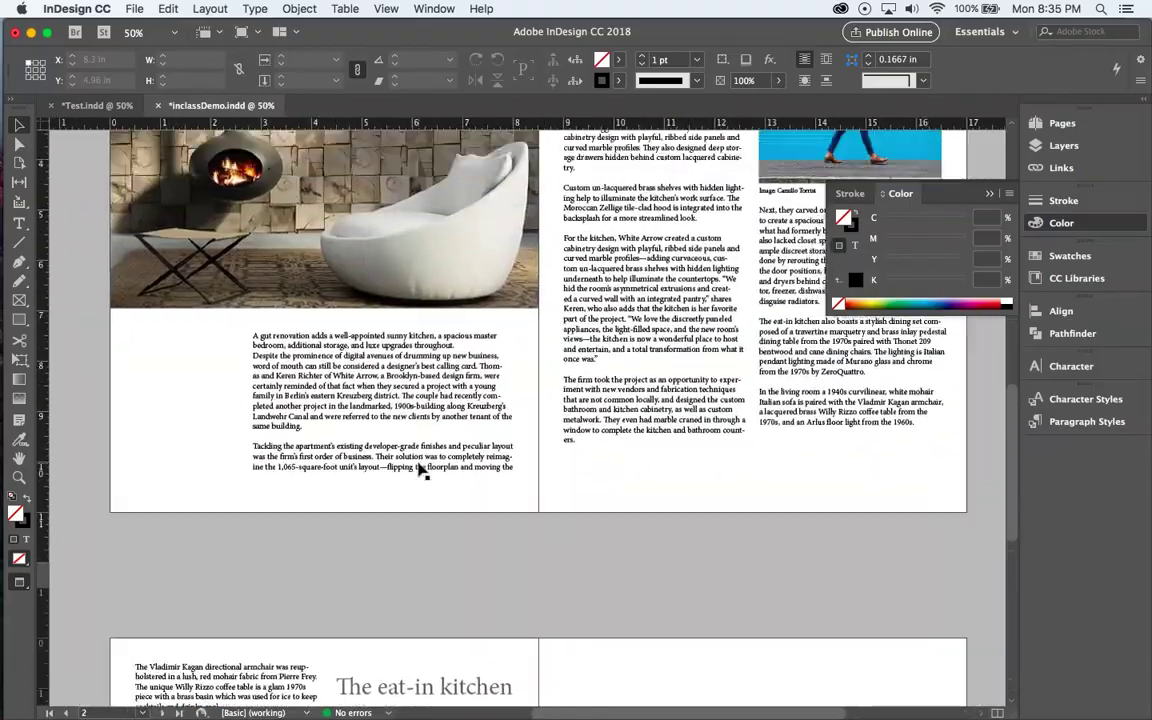
scroll(420, 470, down, 5)
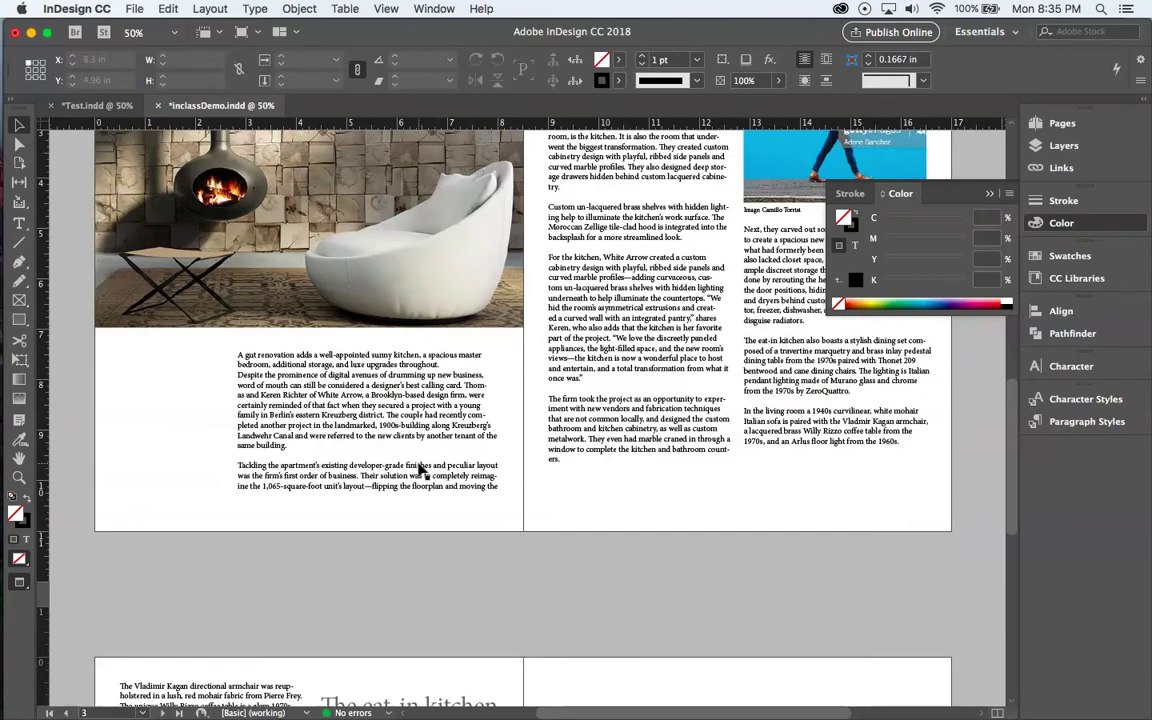
scroll(420, 470, up, 5)
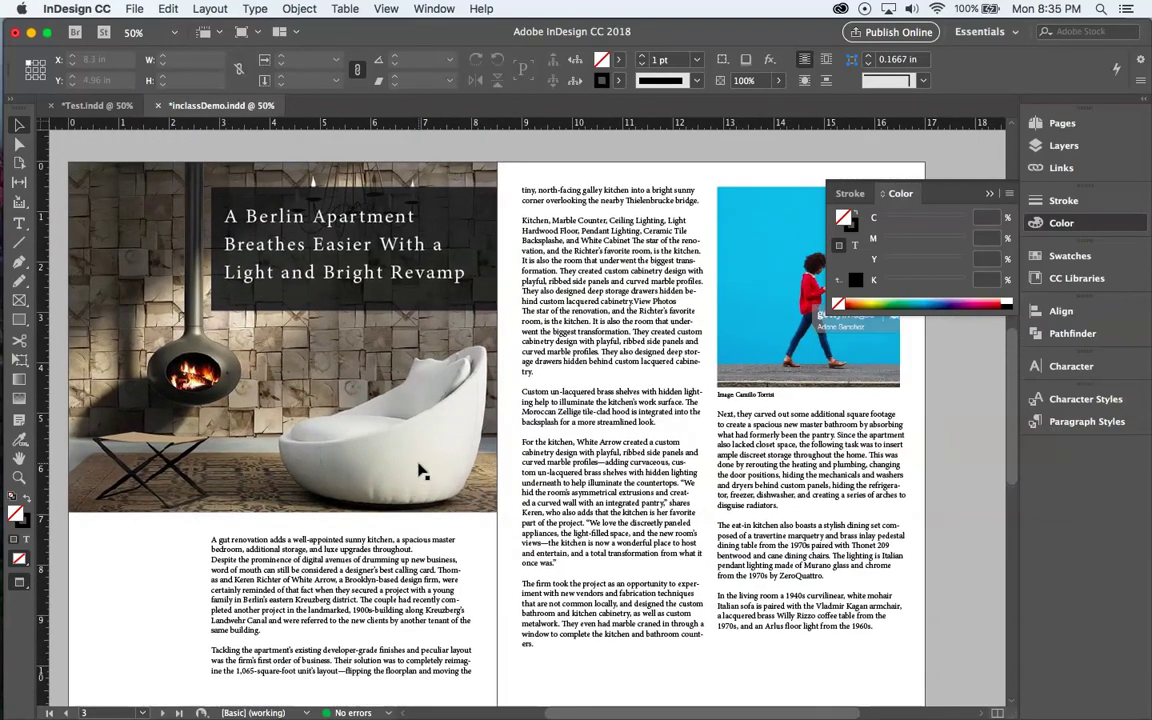
scroll(420, 470, left, 1)
scroll(420, 470, down, 1)
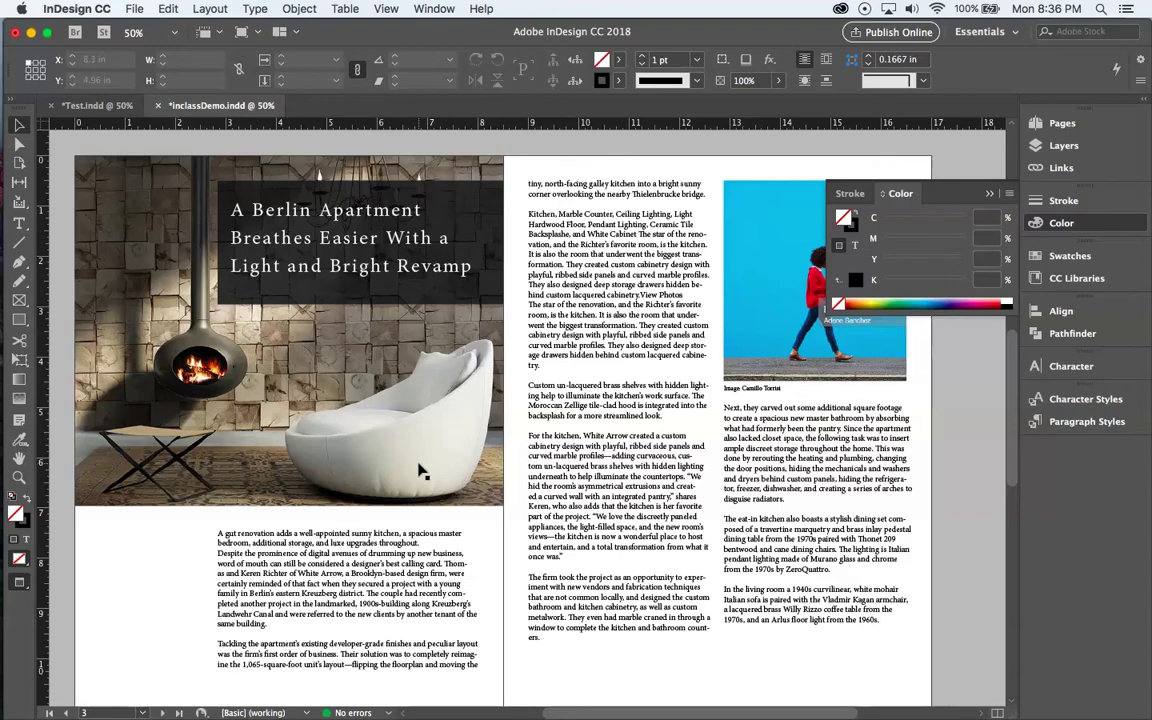
scroll(420, 472, down, 5)
scroll(420, 472, down, 8)
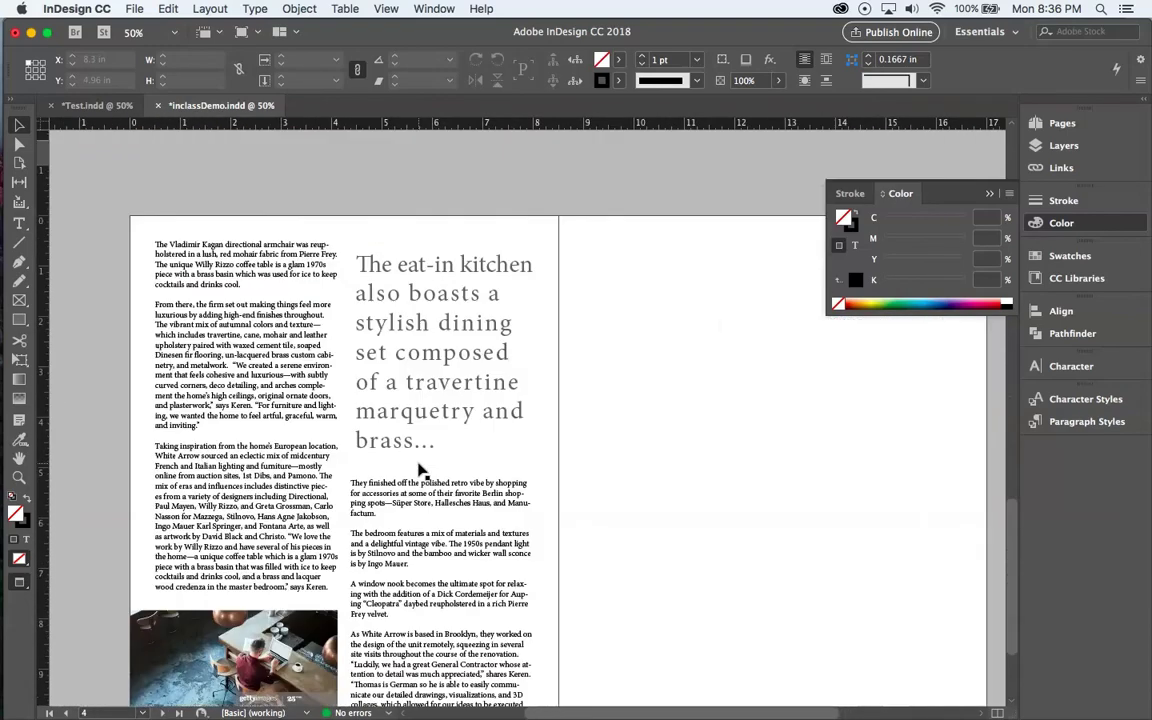
scroll(420, 472, up, 4)
scroll(420, 472, up, 10)
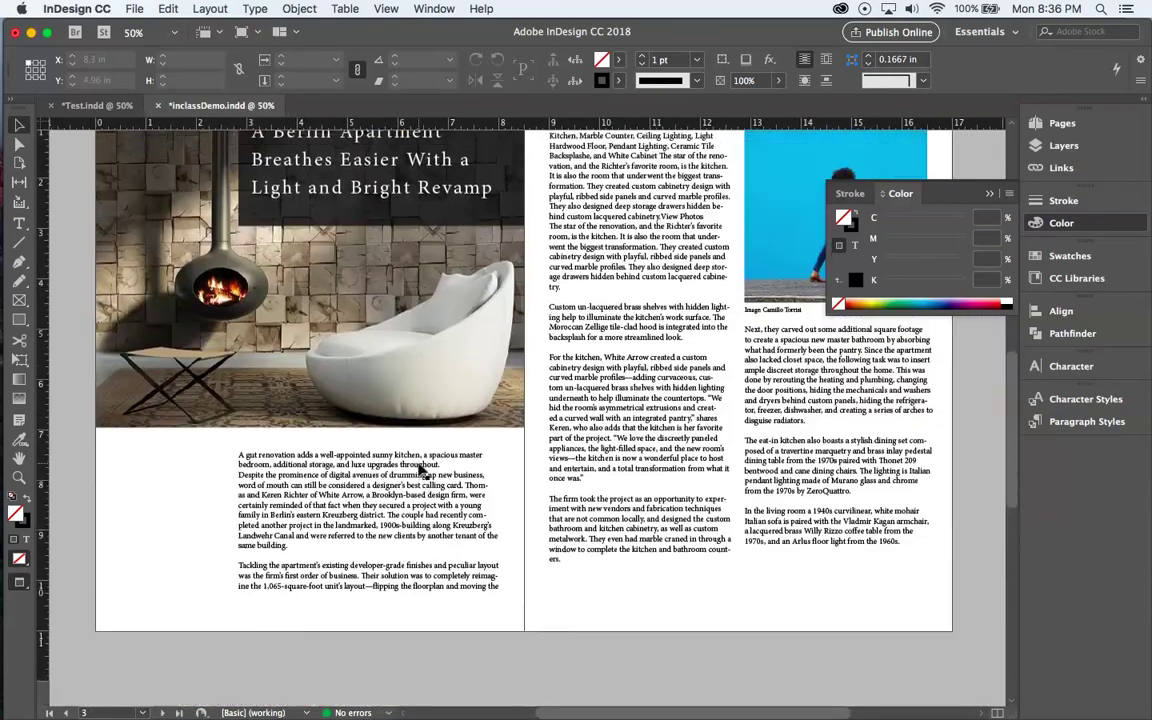
scroll(420, 472, down, 1)
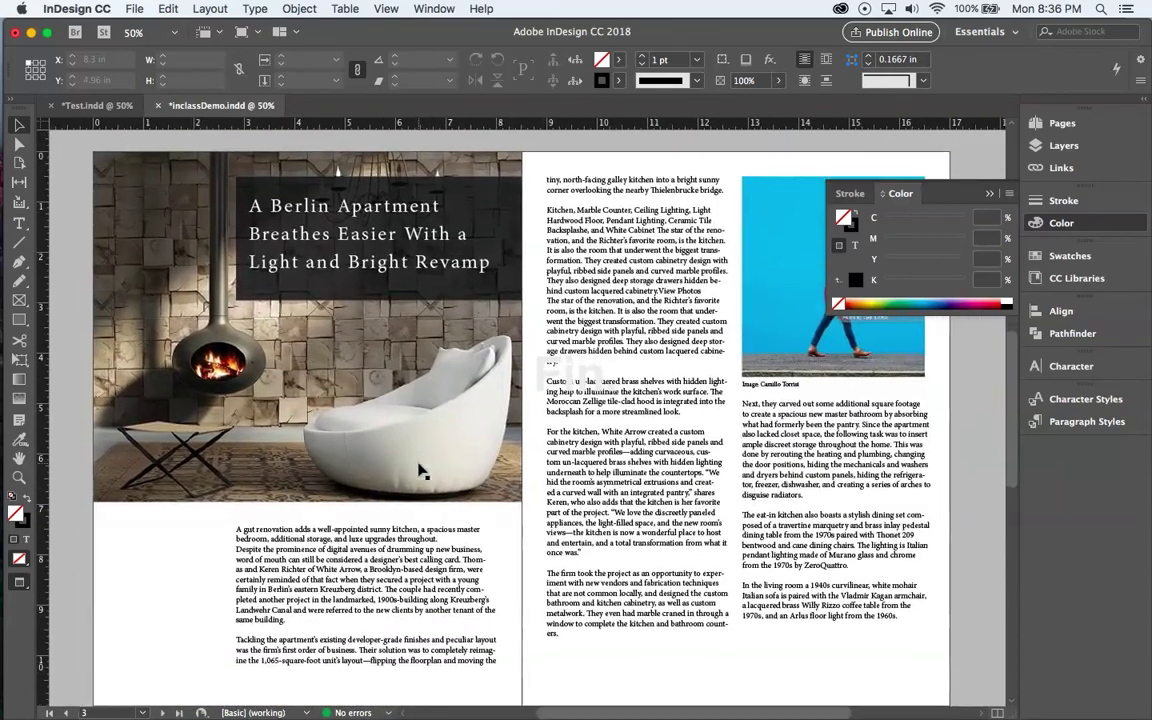
click(1066, 224)
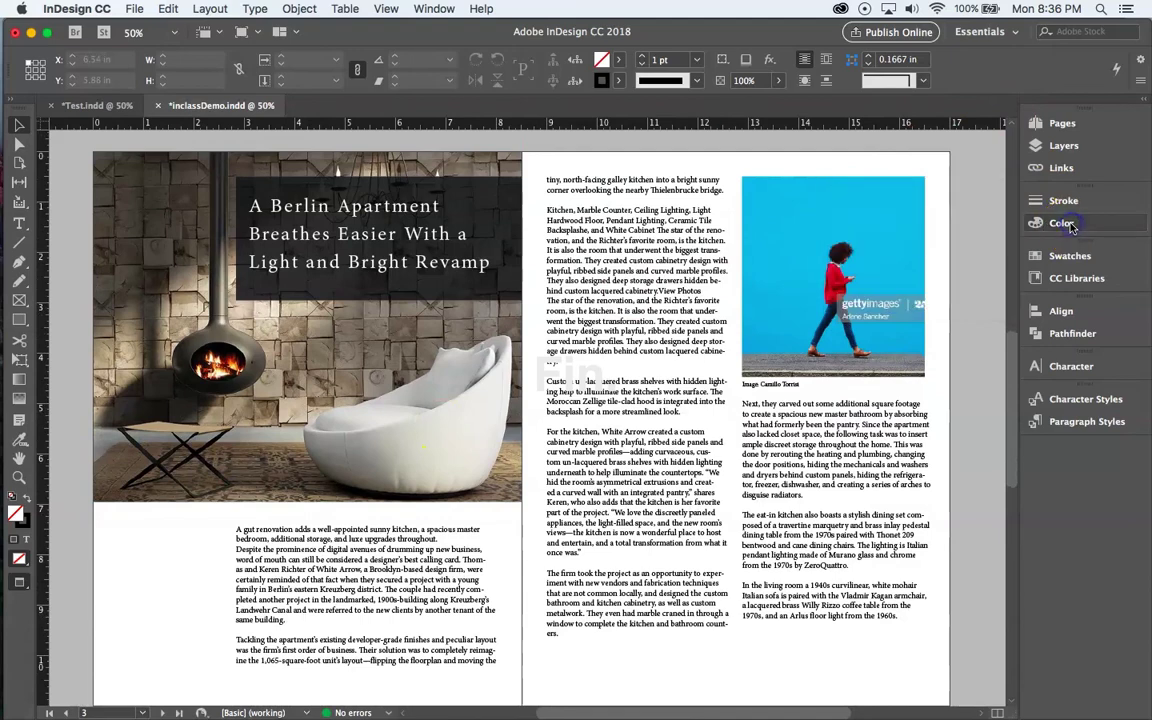